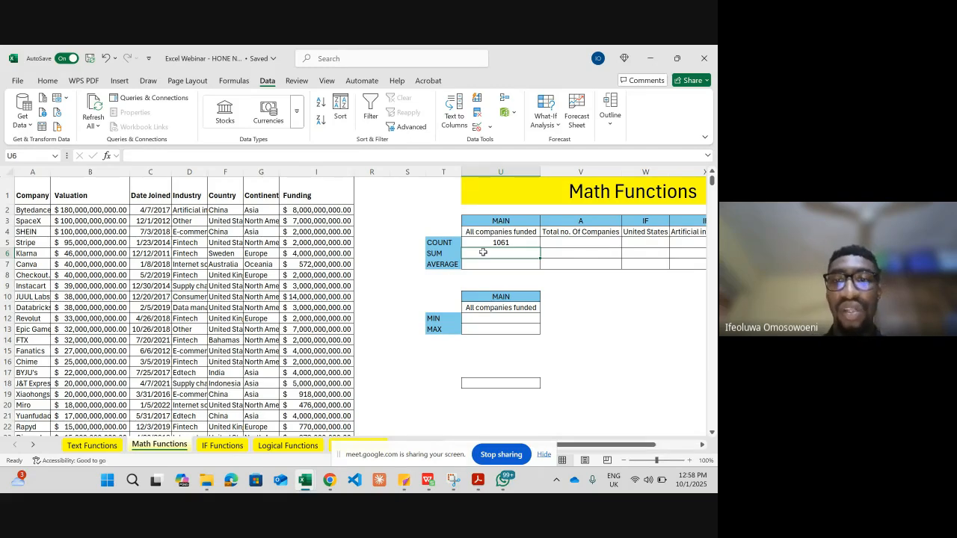
Enter =SUM(I2:I1075) in U6 to total the Funding column for all companies funded
{"action": "type", "text": "="}
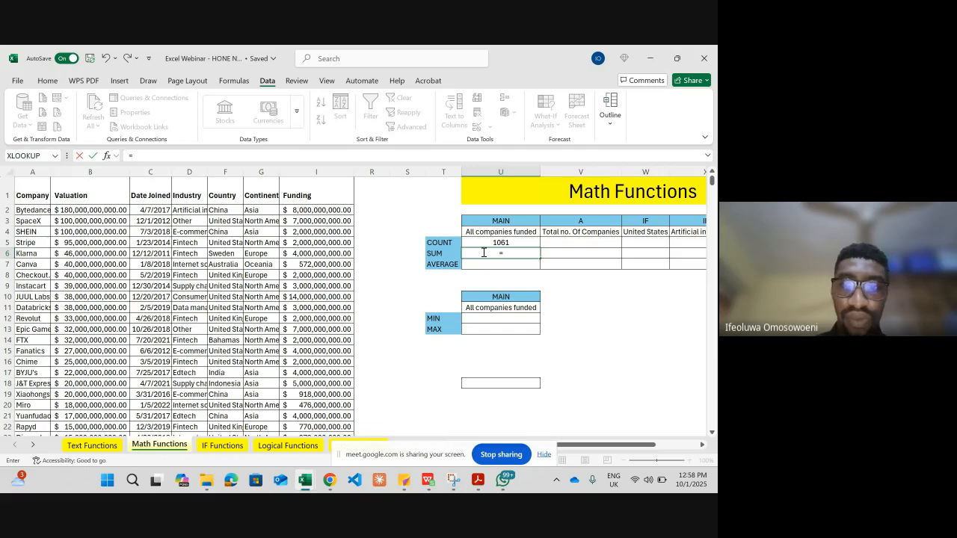
{"action": "type", "text": "SUM("}
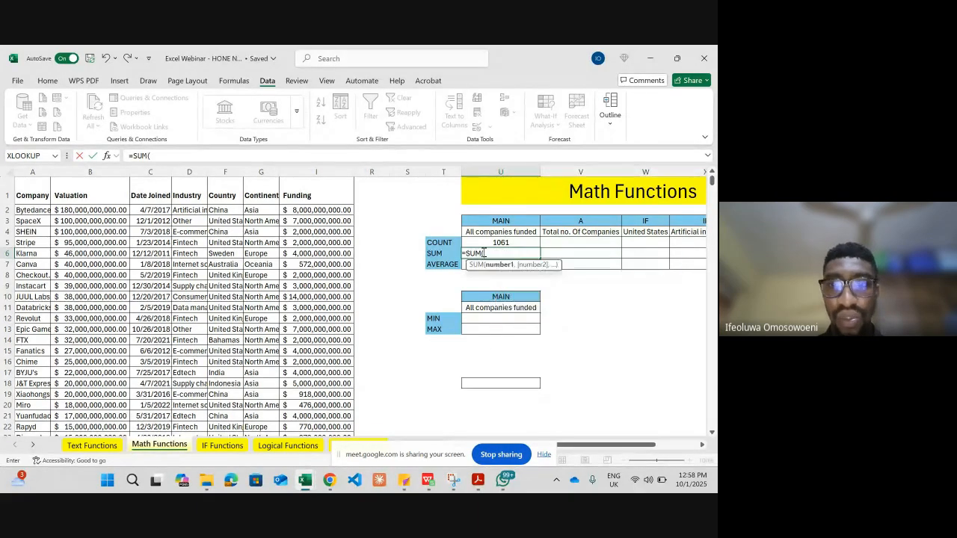
{"action": "left_click", "coordinate": [329, 213]}
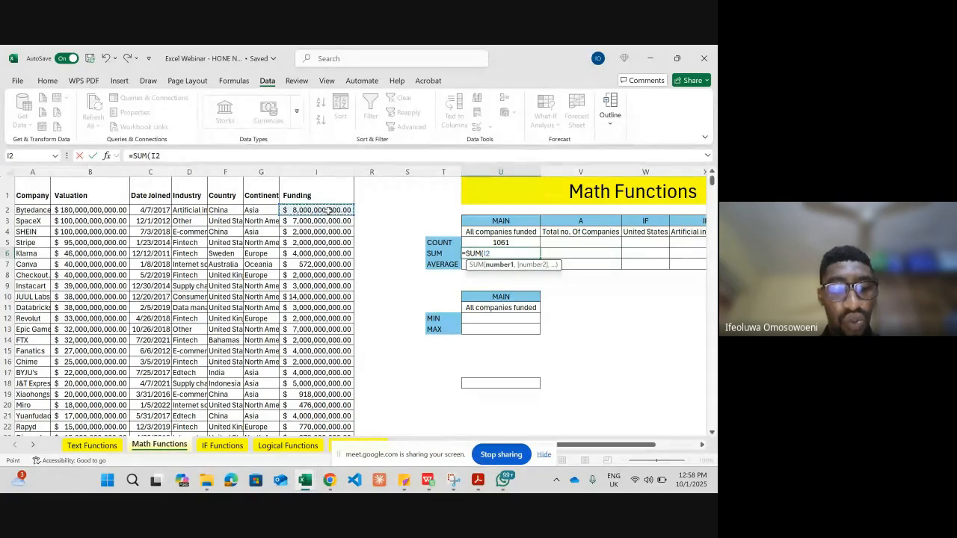
{"action": "key", "text": "ctrl+shift+Down"}
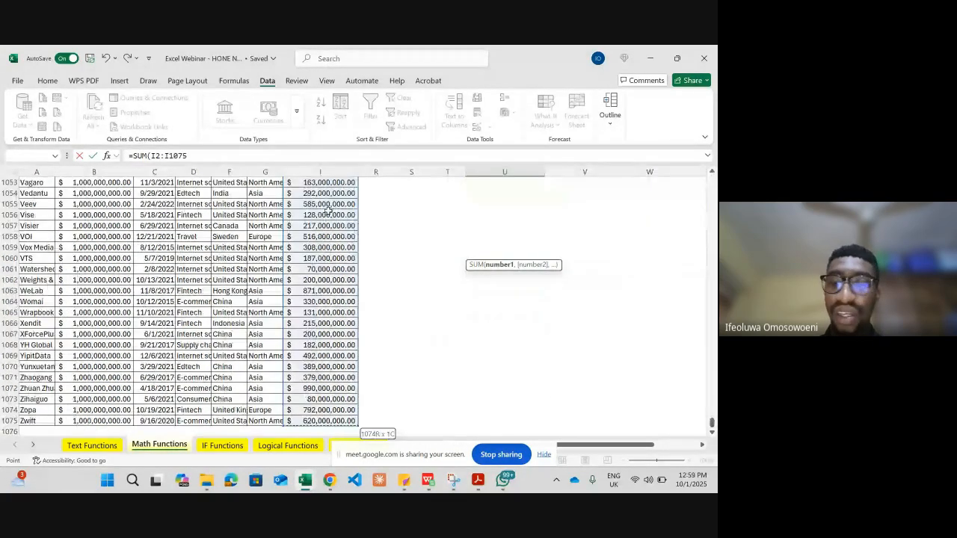
{"action": "key", "text": "Return"}
Enter =AVERAGE(I2:I1075) in U7 to average the Funding column for all companies funded
{"action": "scroll", "coordinate": [490, 230], "scroll_direction": "up", "scroll_amount": 2}
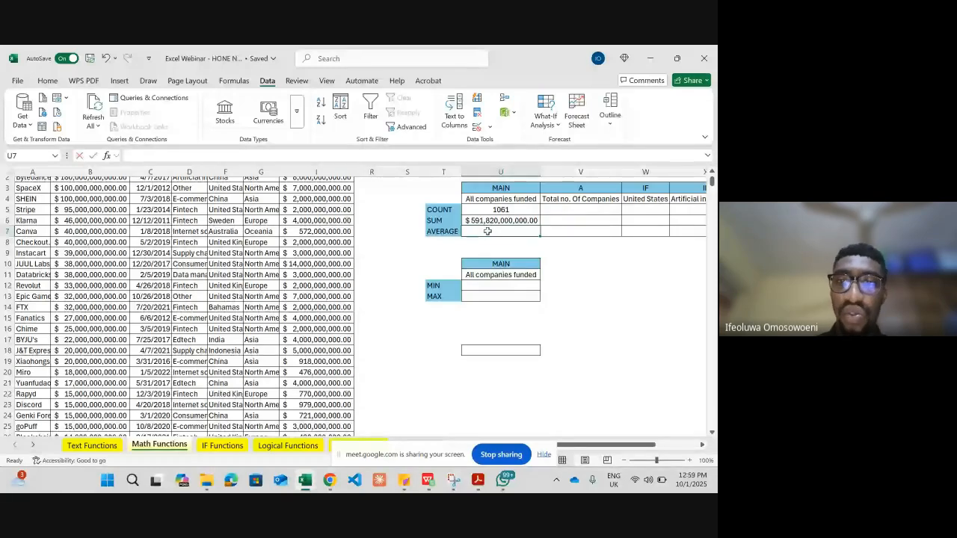
{"action": "type", "text": "=AVER"}
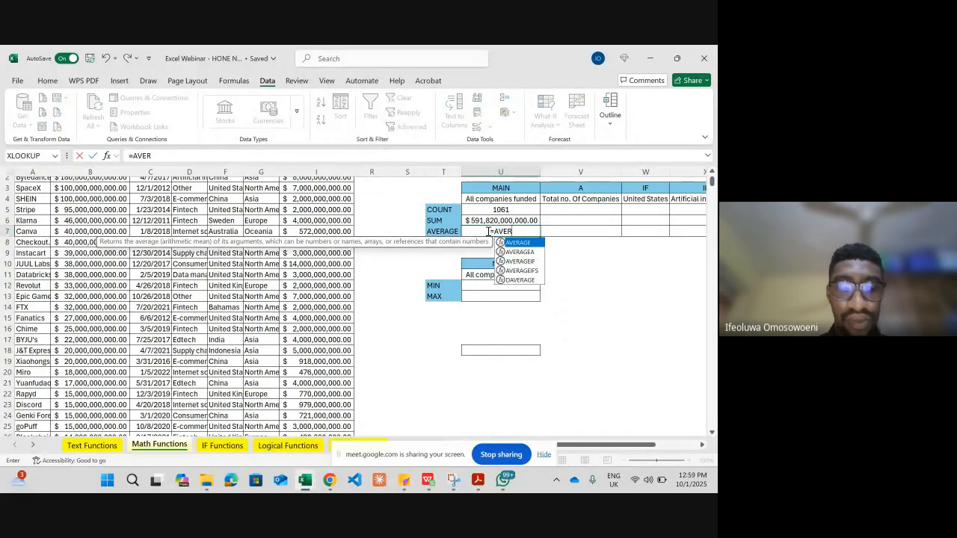
{"action": "key", "text": "Tab"}
{"action": "scroll", "coordinate": [366, 223], "scroll_direction": "up", "scroll_amount": 1}
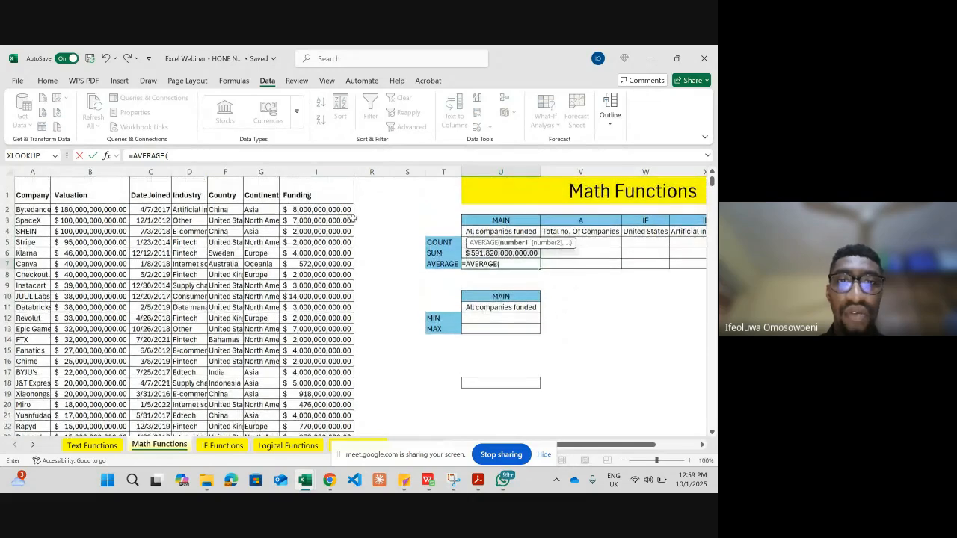
{"action": "left_click", "coordinate": [316, 209]}
{"action": "key", "text": "ctrl+shift+Down"}
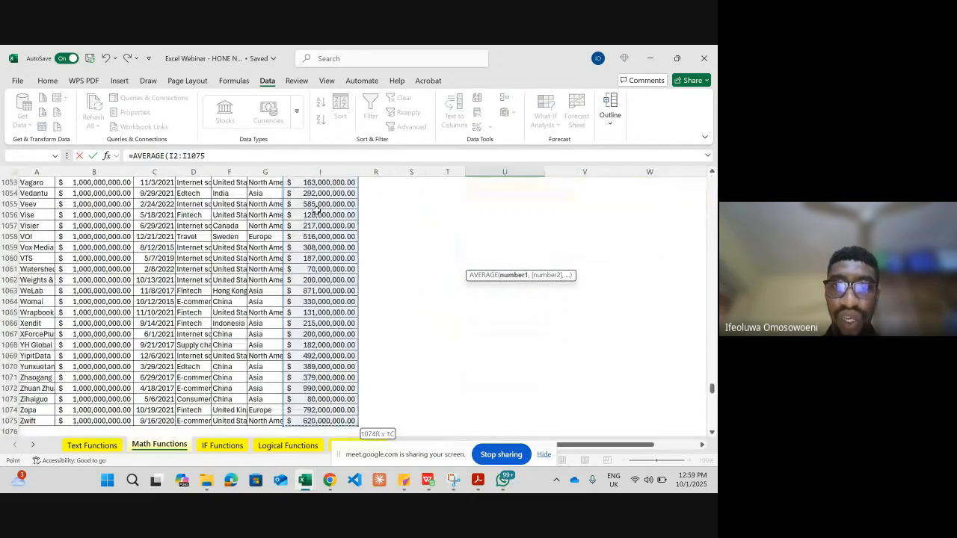
{"action": "key", "text": "Return"}
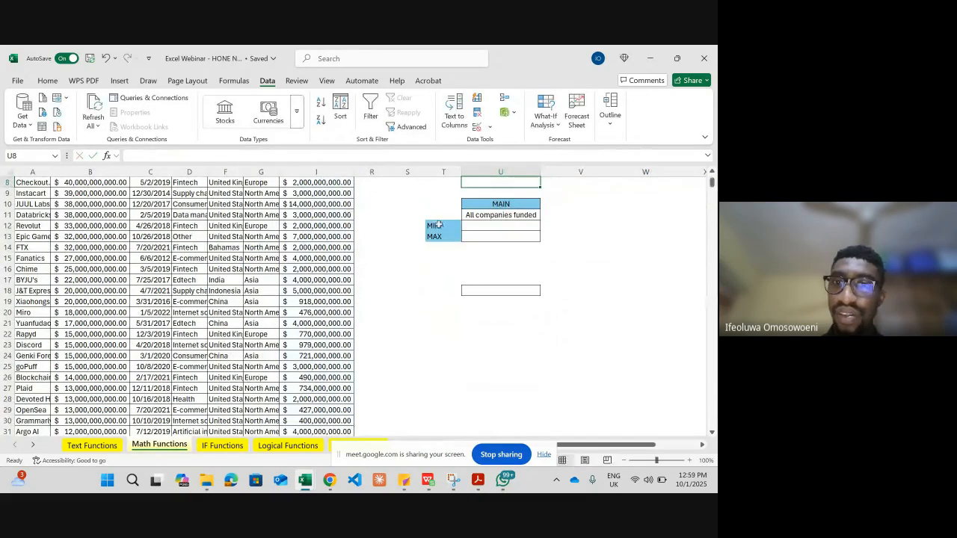
{"action": "scroll", "coordinate": [437, 225], "scroll_direction": "up", "scroll_amount": 2}
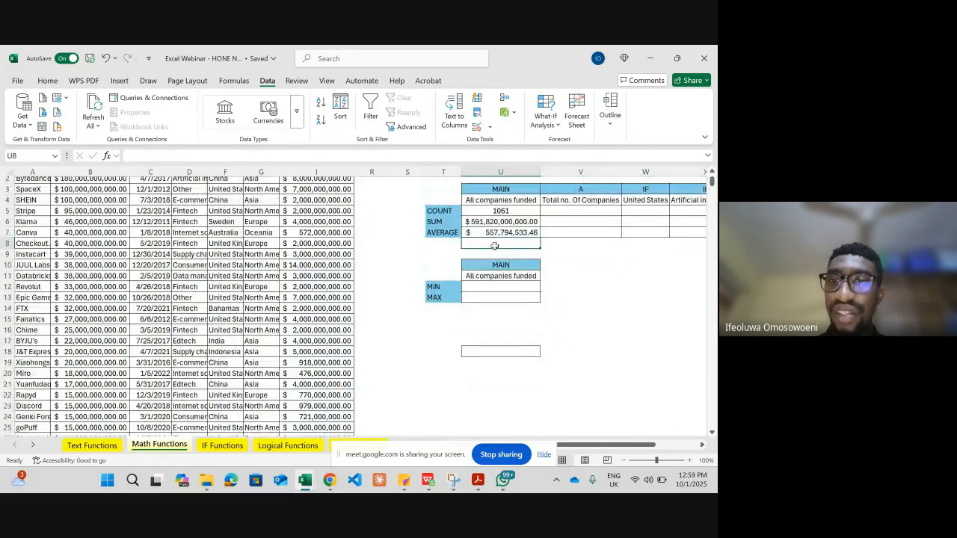
{"action": "left_click", "coordinate": [530, 232]}
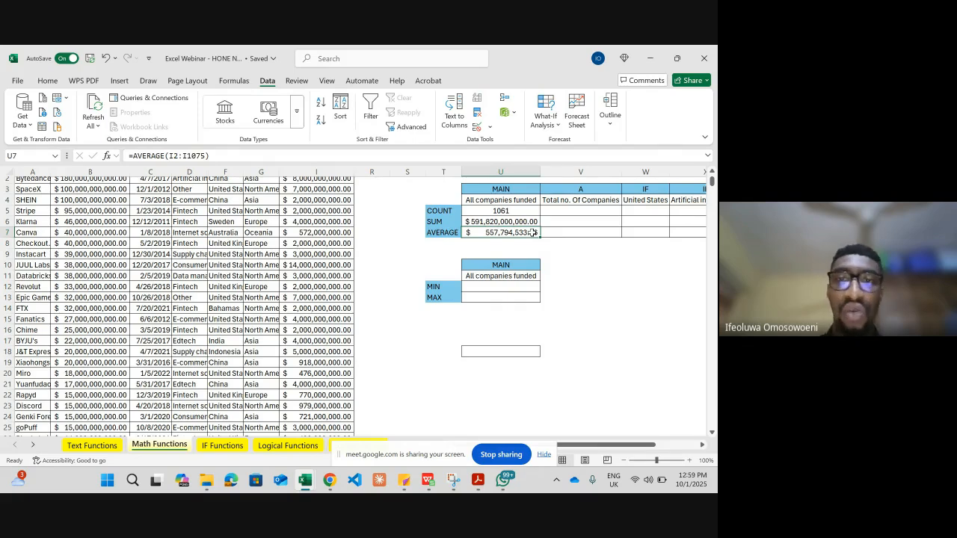
Enter =COUNTA(F2:F1075) in V5 to count the total number of companies from the Country column
{"action": "scroll", "coordinate": [531, 233], "scroll_direction": "right", "scroll_amount": 2}
{"action": "scroll", "coordinate": [531, 233], "scroll_direction": "right", "scroll_amount": 1}
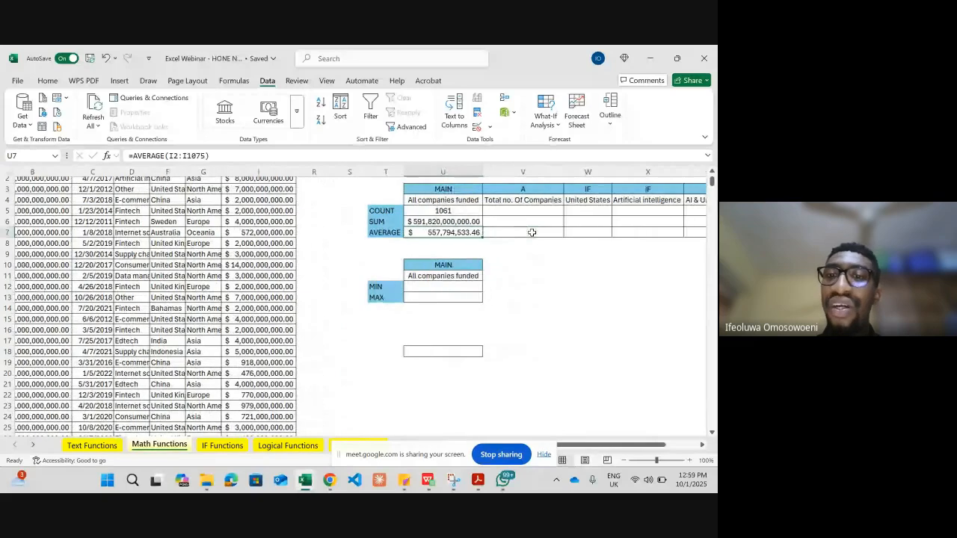
{"action": "left_click", "coordinate": [544, 211]}
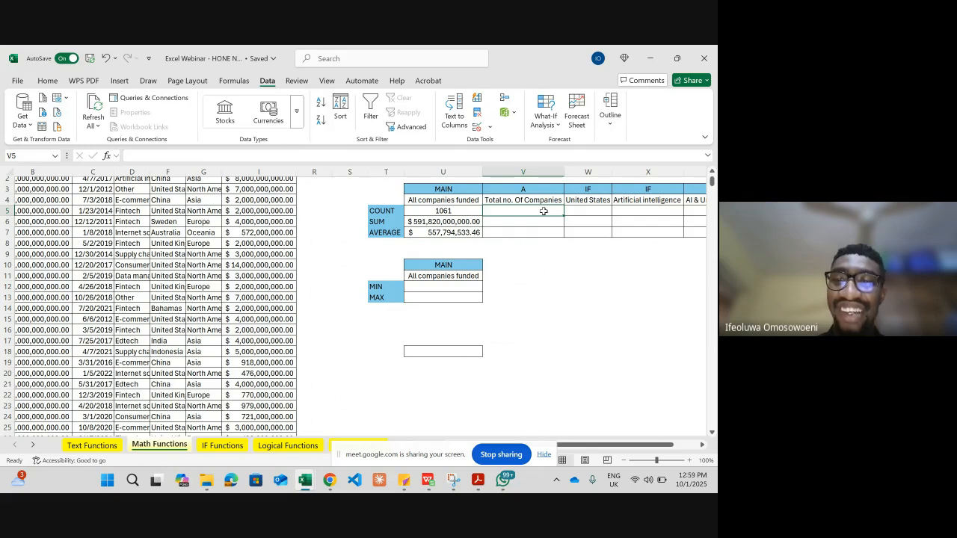
{"action": "type", "text": "=COUNT"}
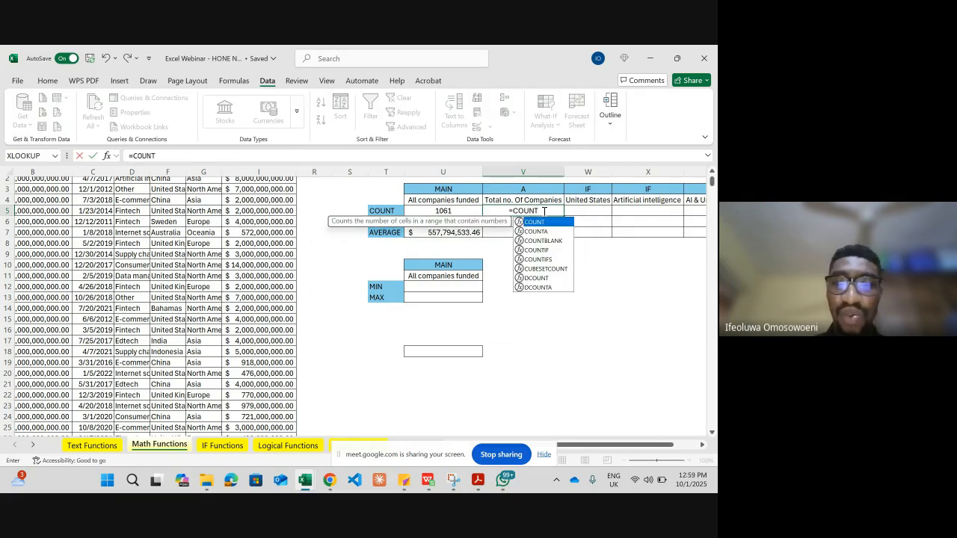
{"action": "type", "text": "A"}
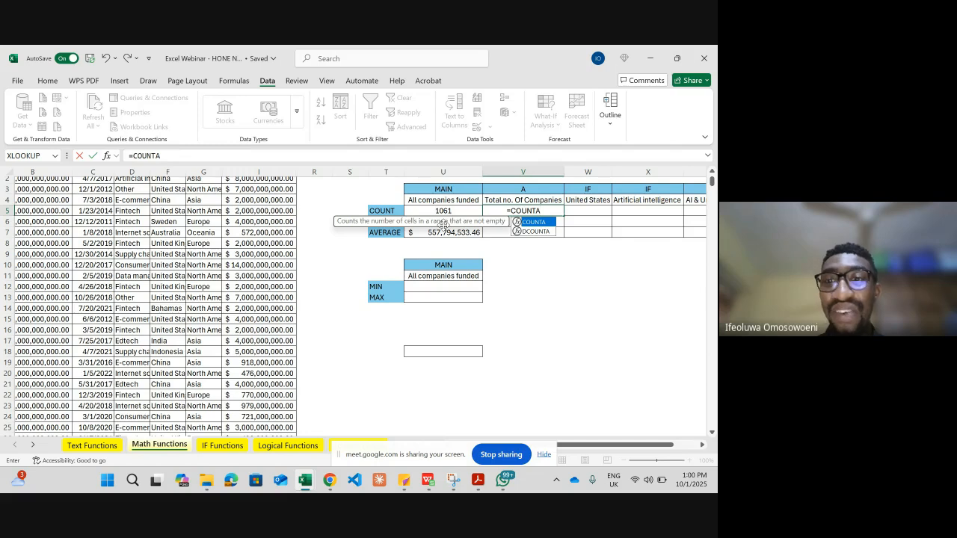
{"action": "type", "text": "("}
{"action": "scroll", "coordinate": [239, 248], "scroll_direction": "up", "scroll_amount": 1}
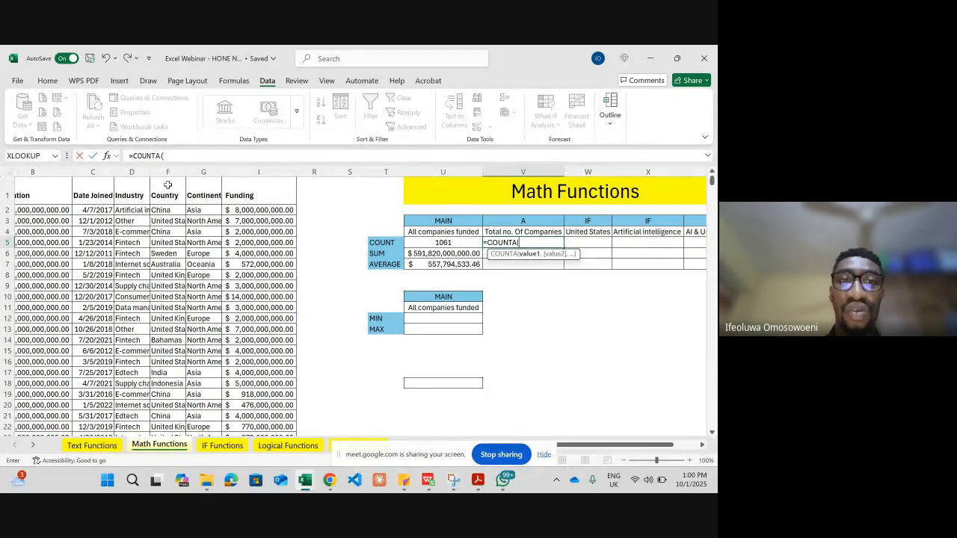
{"action": "left_click", "coordinate": [169, 211]}
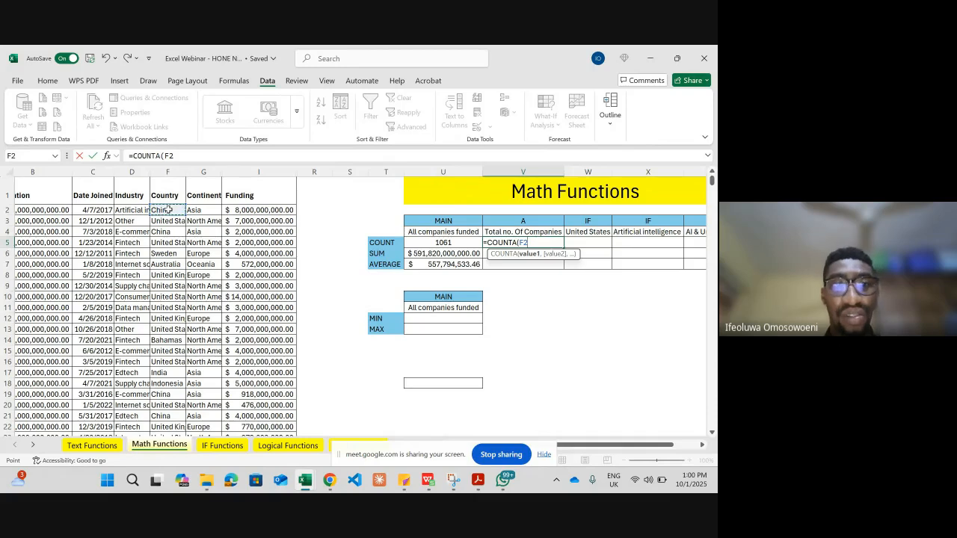
{"action": "key", "text": "ctrl+shift+Down"}
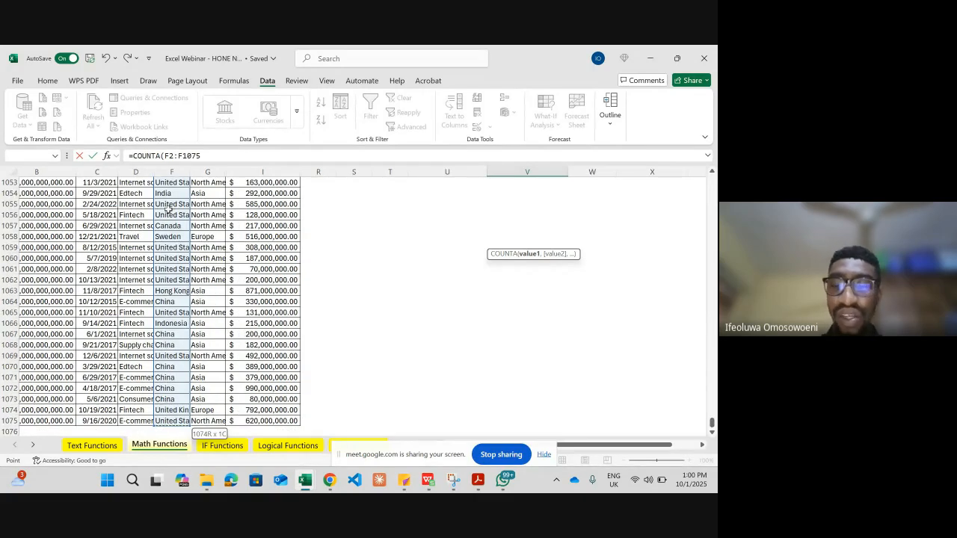
{"action": "key", "text": "Return"}
{"action": "scroll", "coordinate": [331, 234], "scroll_direction": "up", "scroll_amount": 1}
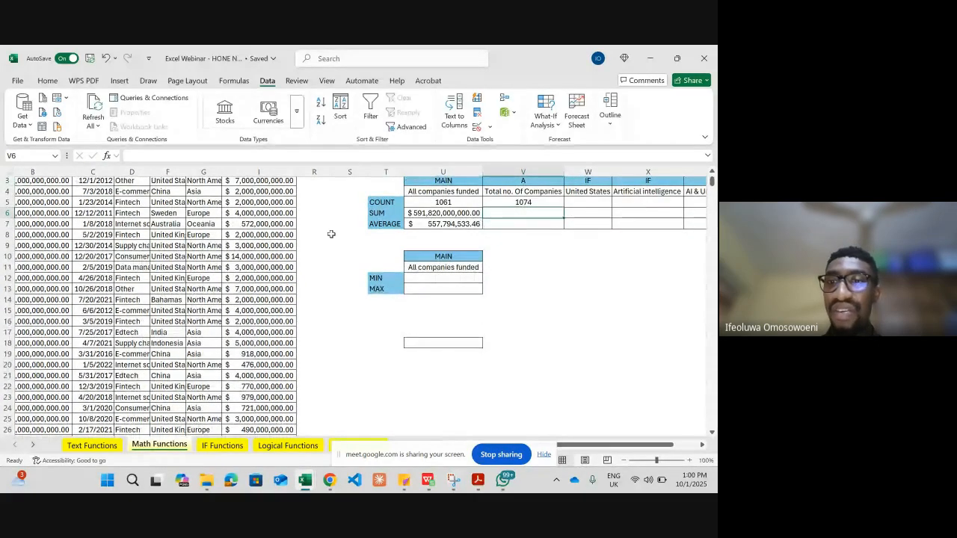
{"action": "left_click", "coordinate": [543, 201]}
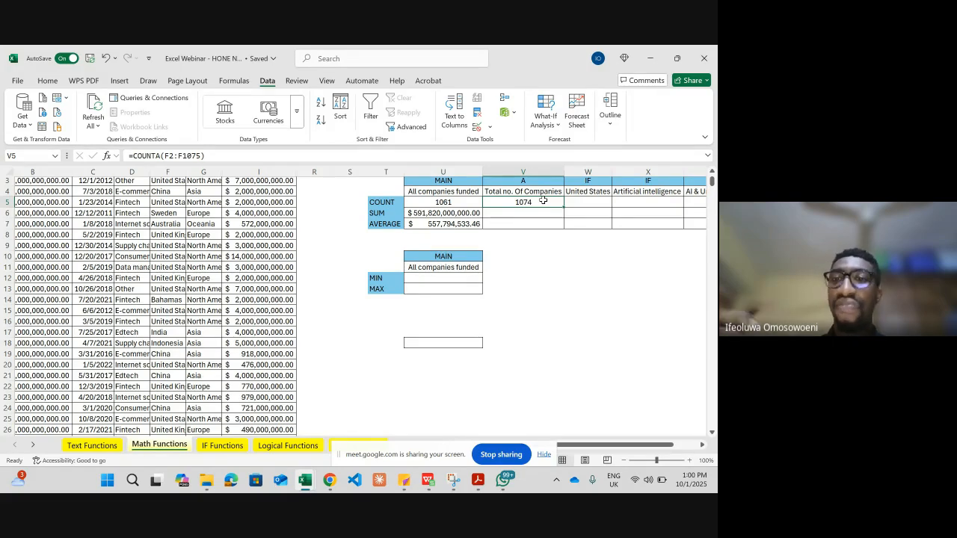
Fill the unused SUM and AVERAGE cells V6:V7 under Total no. Of Companies with black
{"action": "left_click_drag", "start_coordinate": [530, 214], "coordinate": [529, 224]}
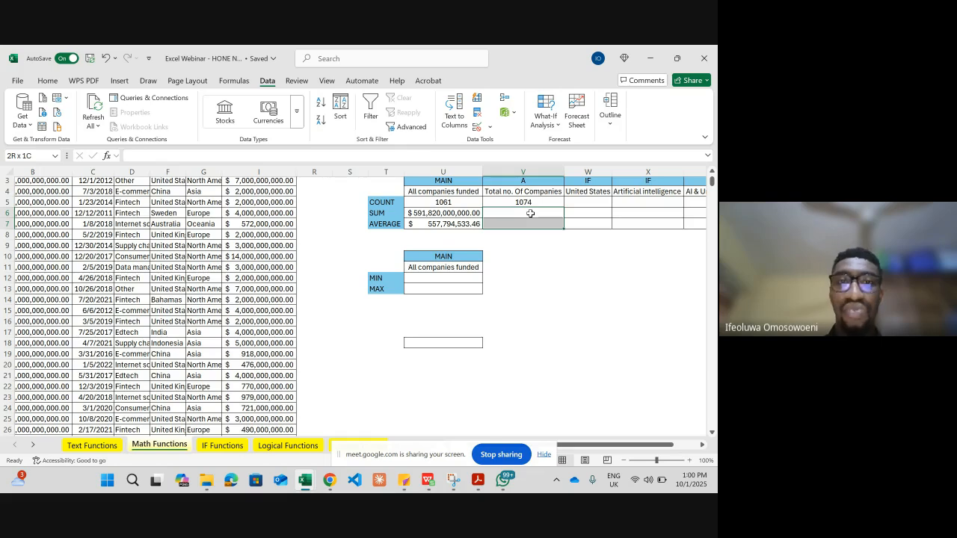
{"action": "left_click", "coordinate": [47, 80]}
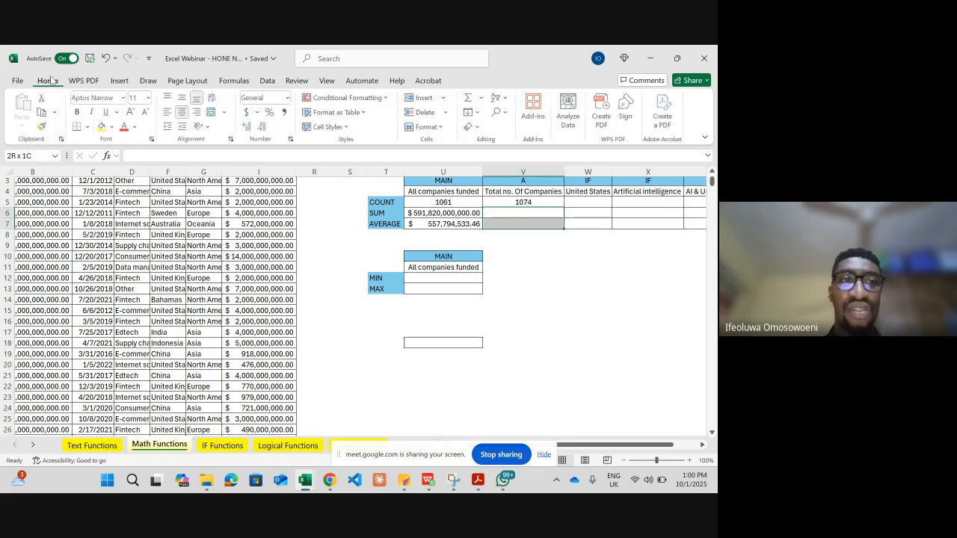
{"action": "left_click", "coordinate": [112, 126]}
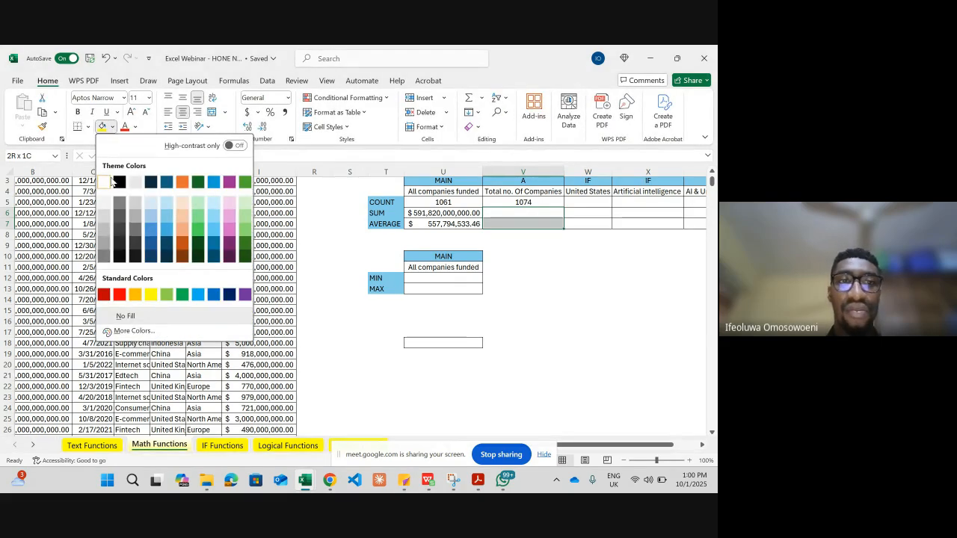
{"action": "left_click", "coordinate": [117, 181]}
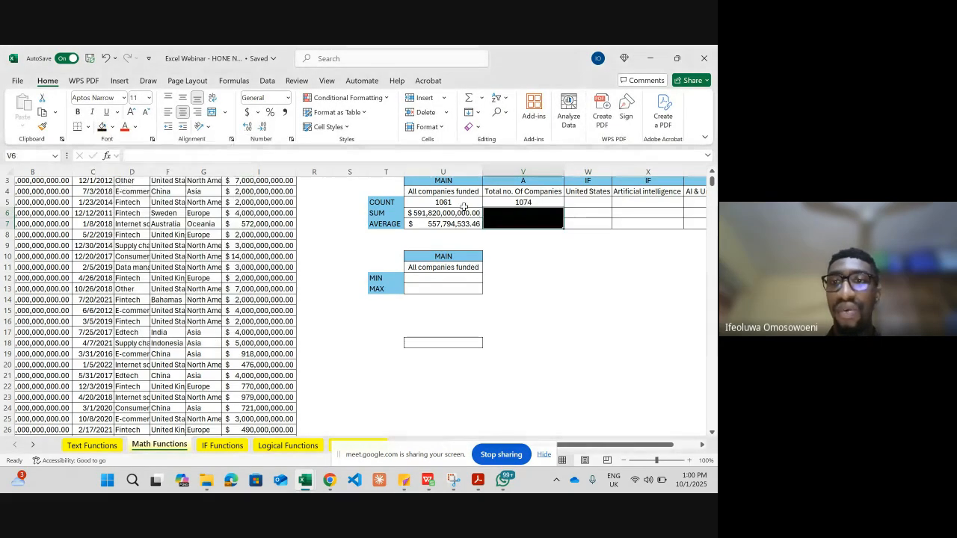
Enter =COUNTIF(F2:F1075,W4) in W5 to count the companies located in the United States
{"action": "left_click", "coordinate": [583, 206]}
{"action": "scroll", "coordinate": [583, 206], "scroll_direction": "right", "scroll_amount": 2}
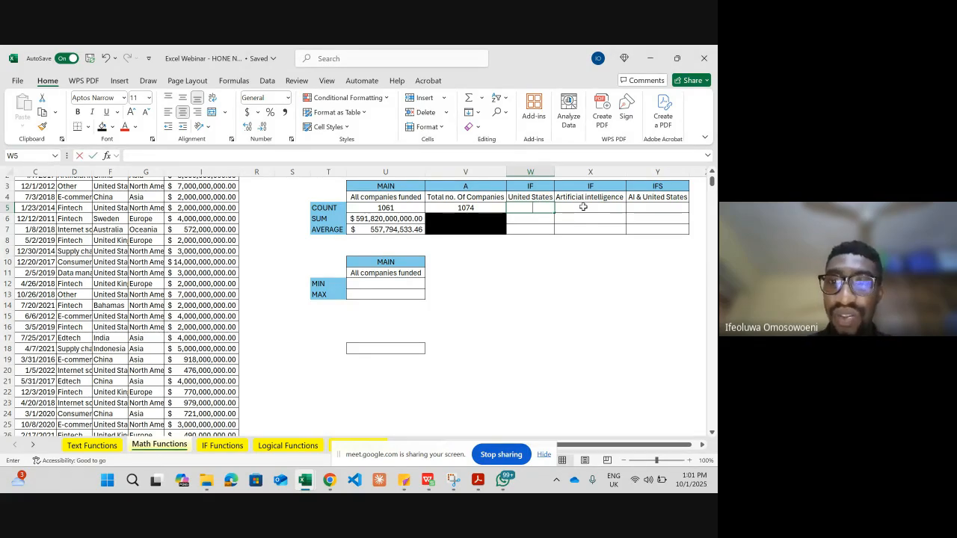
{"action": "type", "text": "=COUNT"}
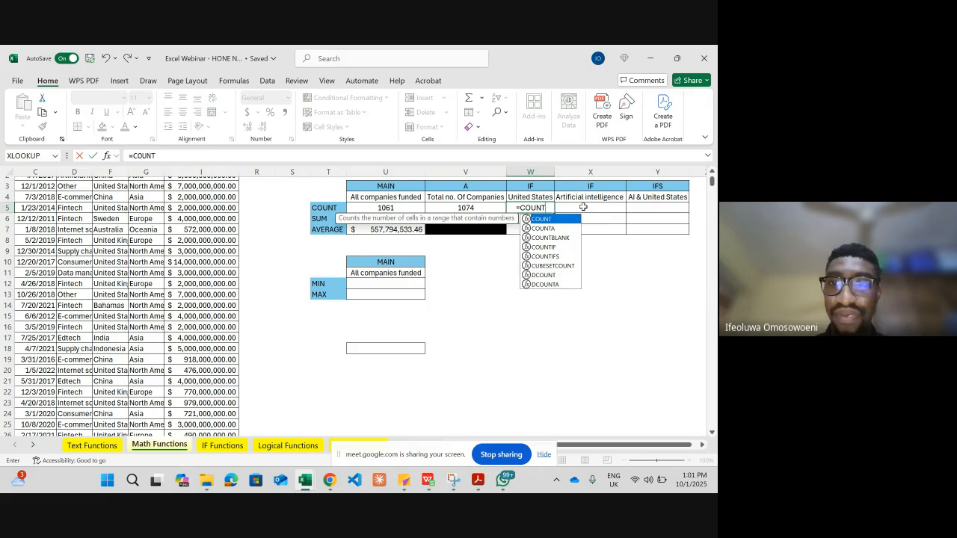
{"action": "type", "text": "IF("}
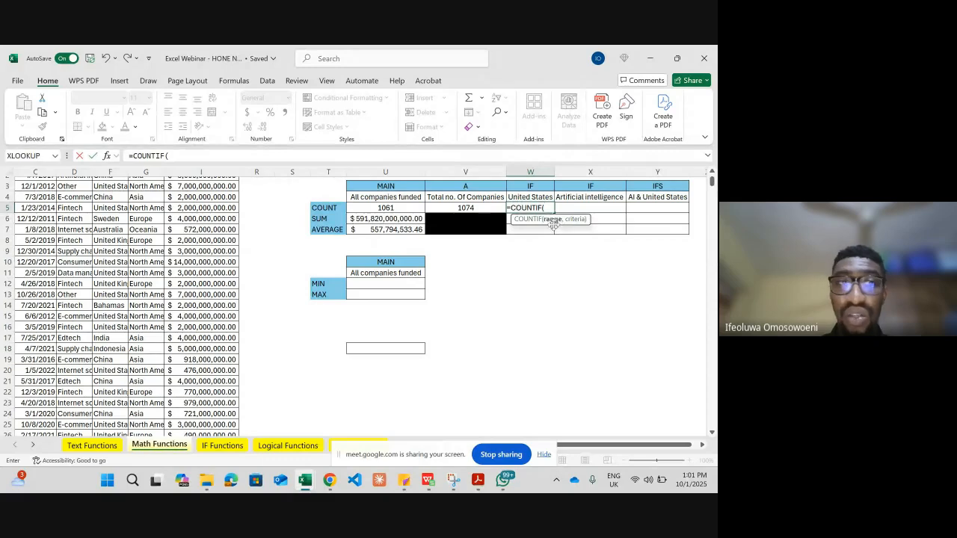
{"action": "scroll", "coordinate": [306, 243], "scroll_direction": "left", "scroll_amount": 3}
{"action": "scroll", "coordinate": [305, 244], "scroll_direction": "up", "scroll_amount": 3}
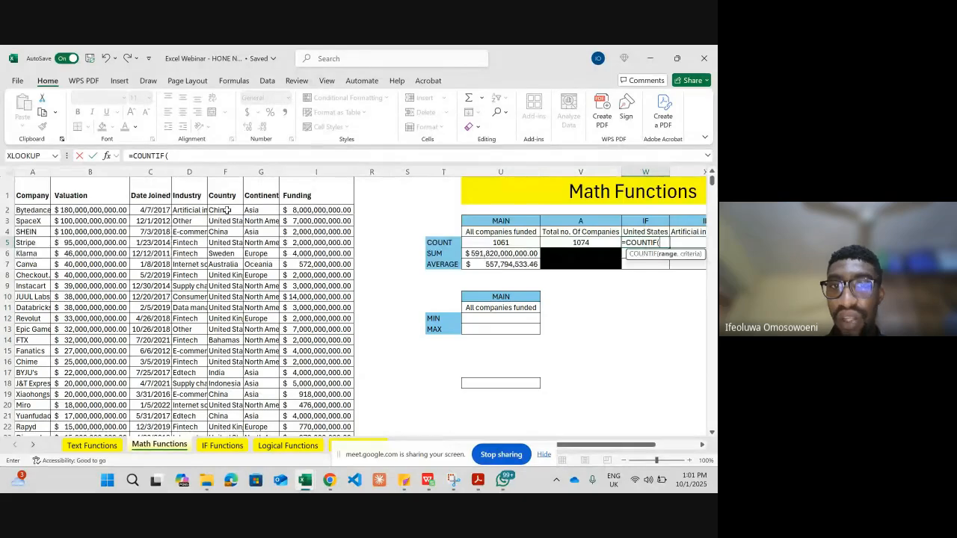
{"action": "left_click", "coordinate": [227, 211]}
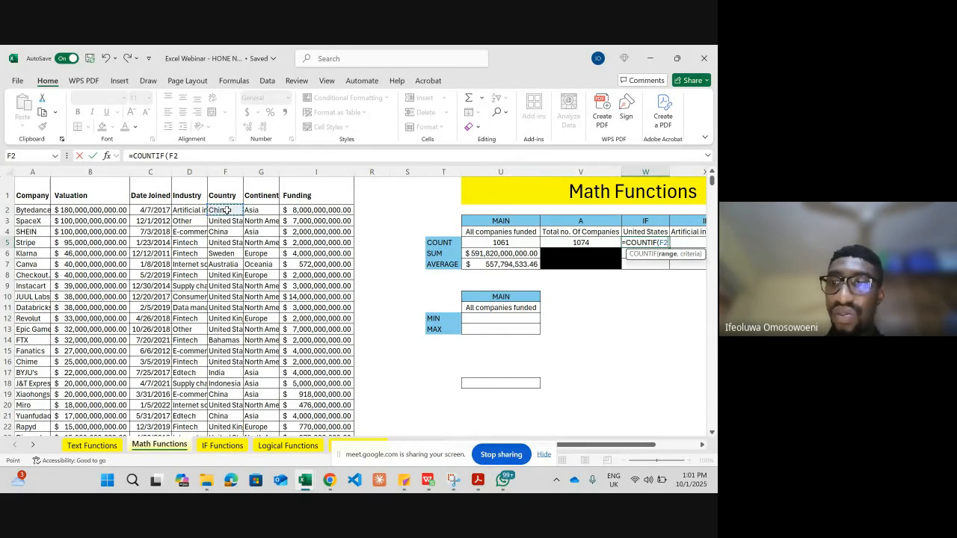
{"action": "key", "text": "ctrl+shift+Down"}
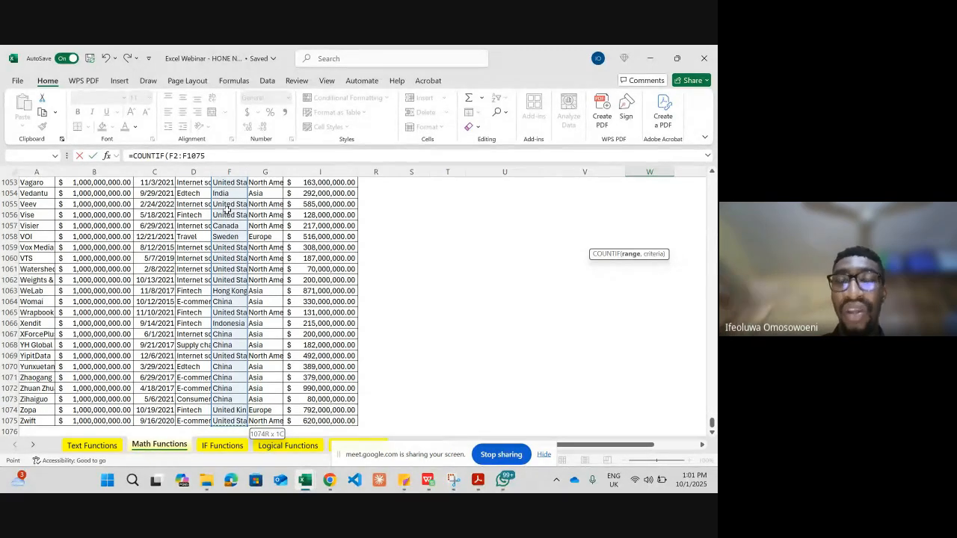
{"action": "type", "text": ","}
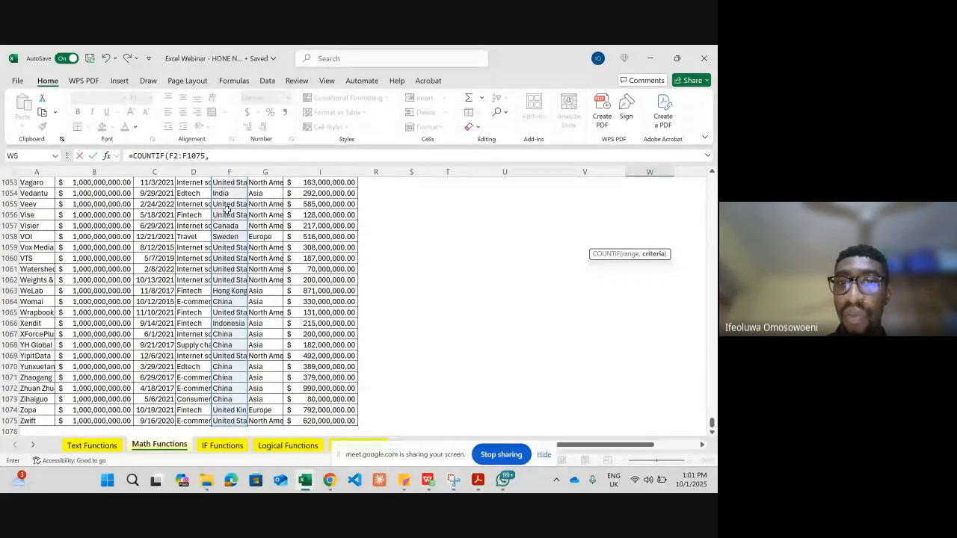
{"action": "left_click_drag", "start_coordinate": [712, 423], "coordinate": [717, 129]}
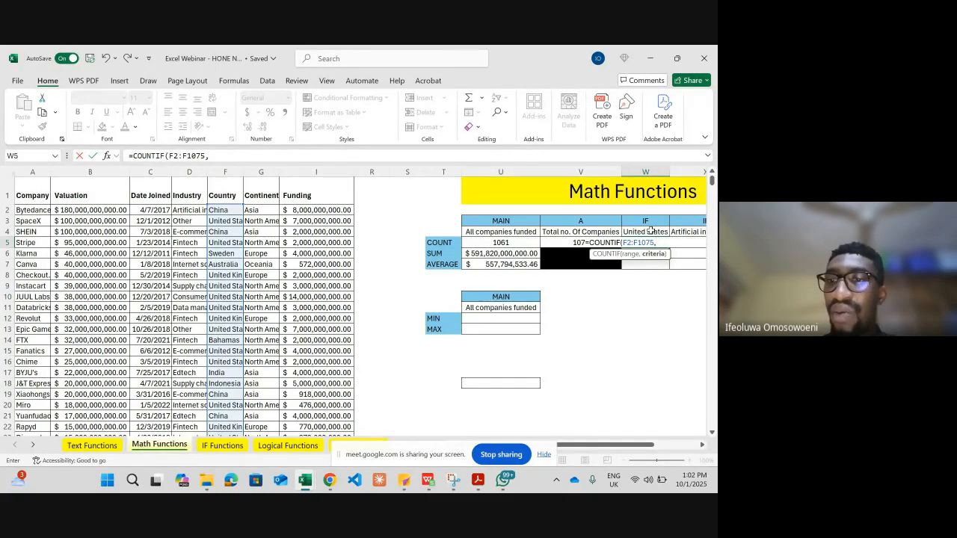
{"action": "left_click", "coordinate": [650, 231]}
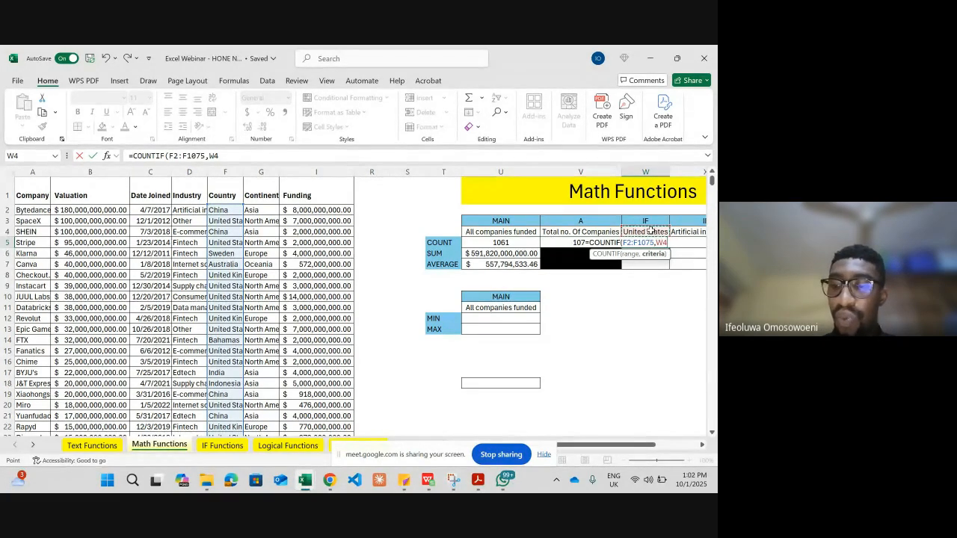
{"action": "key", "text": "Return"}
{"action": "left_click", "coordinate": [640, 242]}
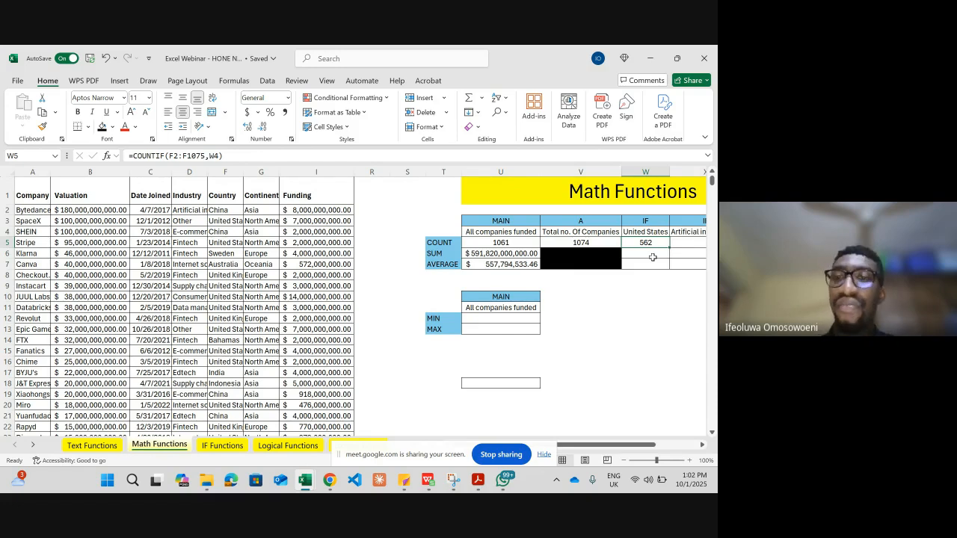
Enter =SUMIF(F2:F1075,W4,I2:I1075) in W6 to sum the Funding column for companies located in the United States
{"action": "left_click", "coordinate": [652, 257]}
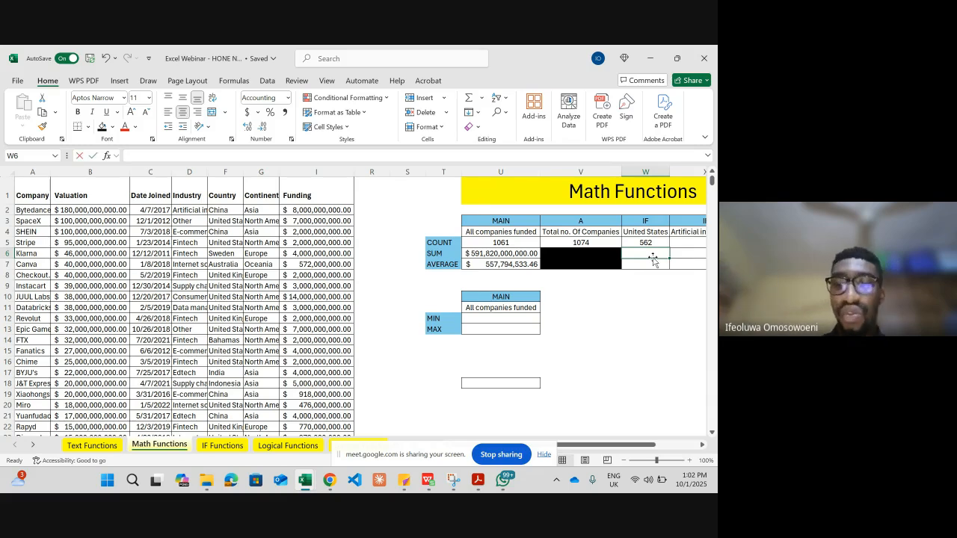
{"action": "type", "text": "=SUMIF"}
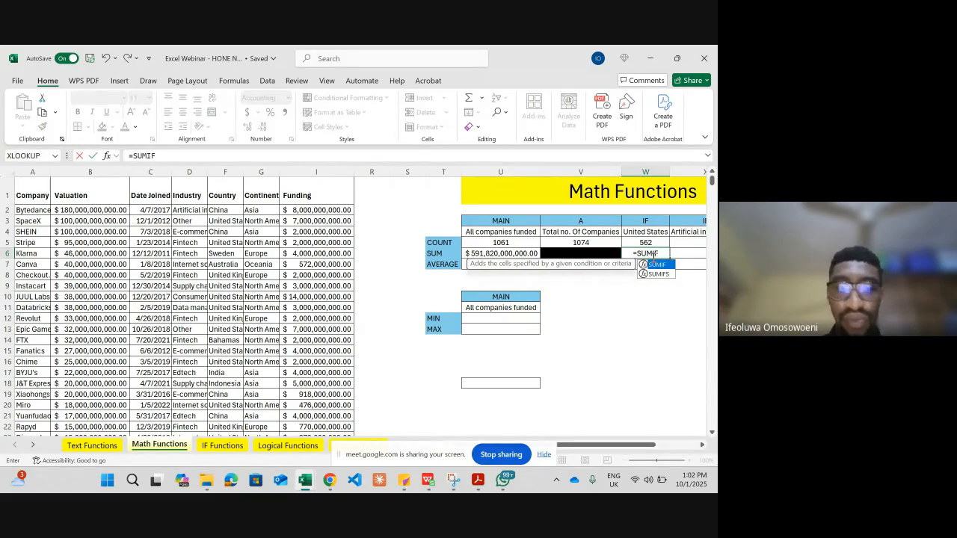
{"action": "type", "text": "("}
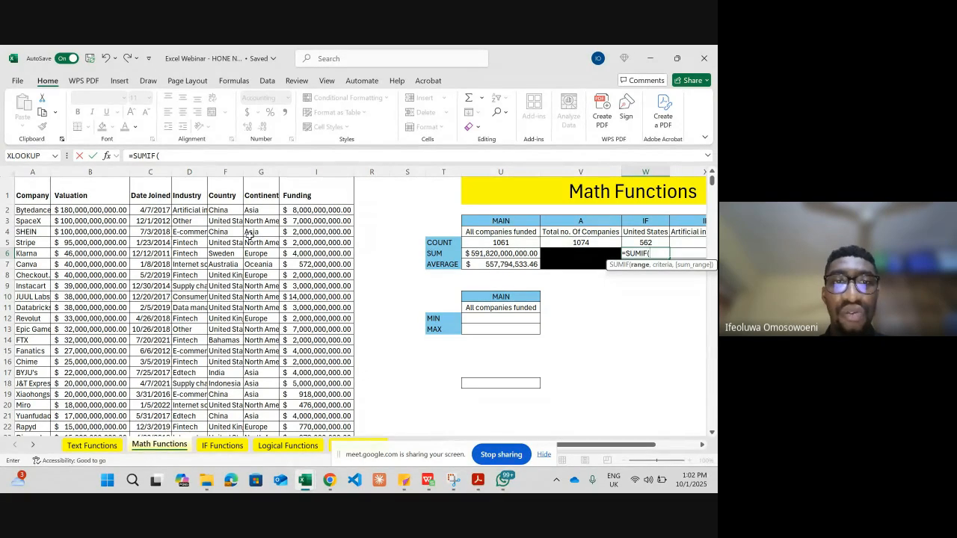
{"action": "left_click", "coordinate": [224, 210]}
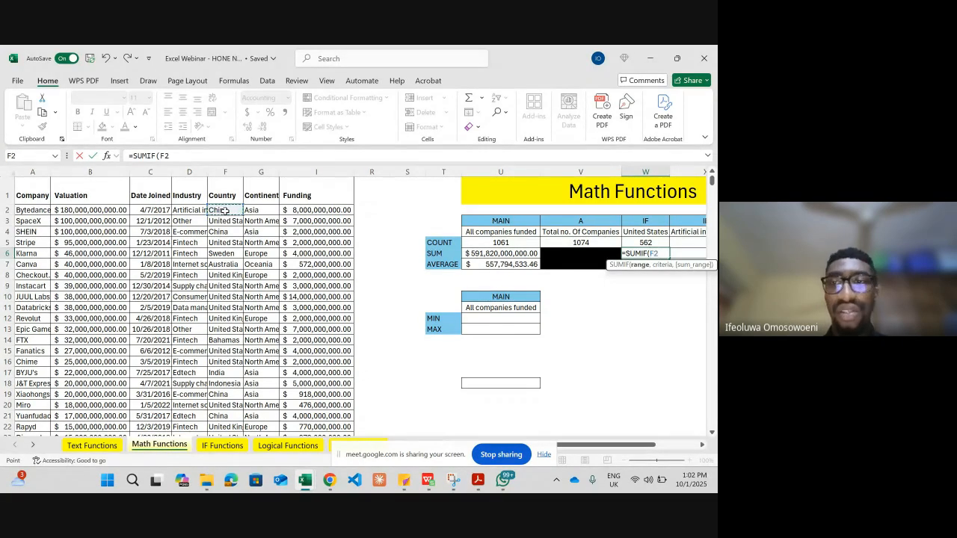
{"action": "key", "text": "ctrl+shift+Down"}
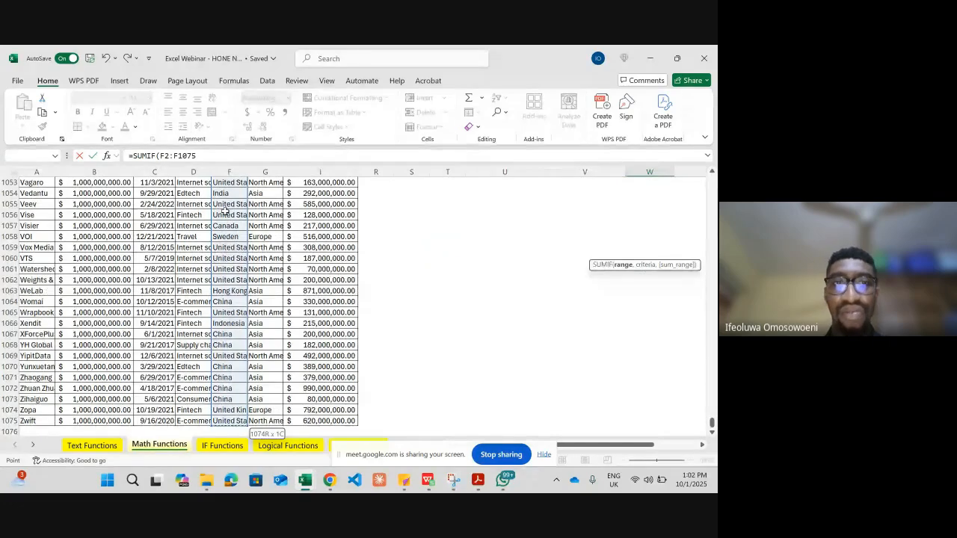
{"action": "type", "text": ","}
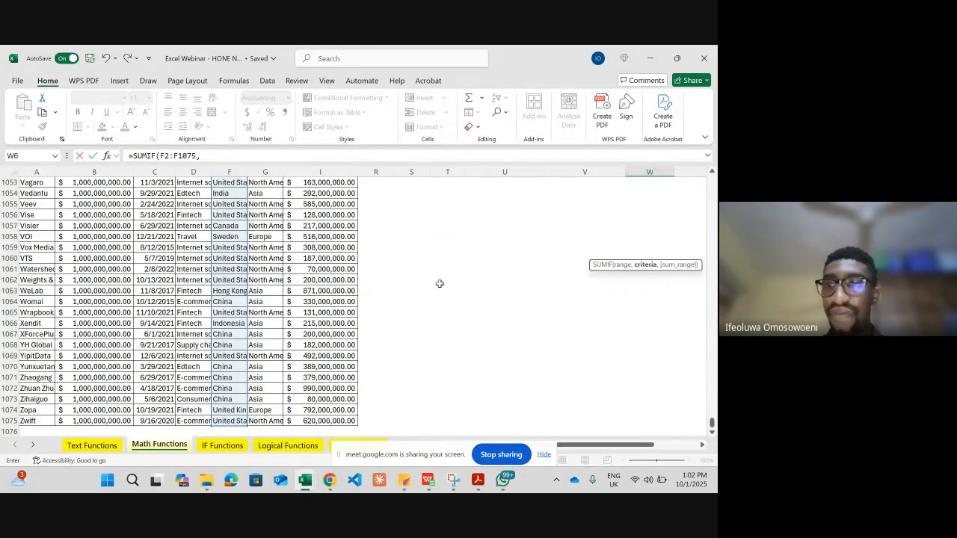
{"action": "left_click_drag", "start_coordinate": [711, 426], "coordinate": [711, 179]}
{"action": "left_click", "coordinate": [640, 232]}
{"action": "type", "text": ","}
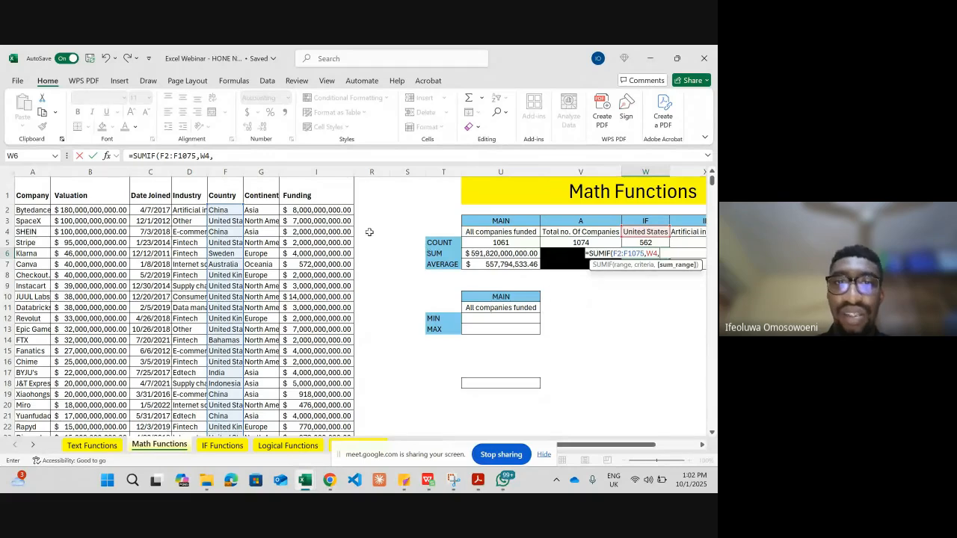
{"action": "left_click", "coordinate": [315, 210]}
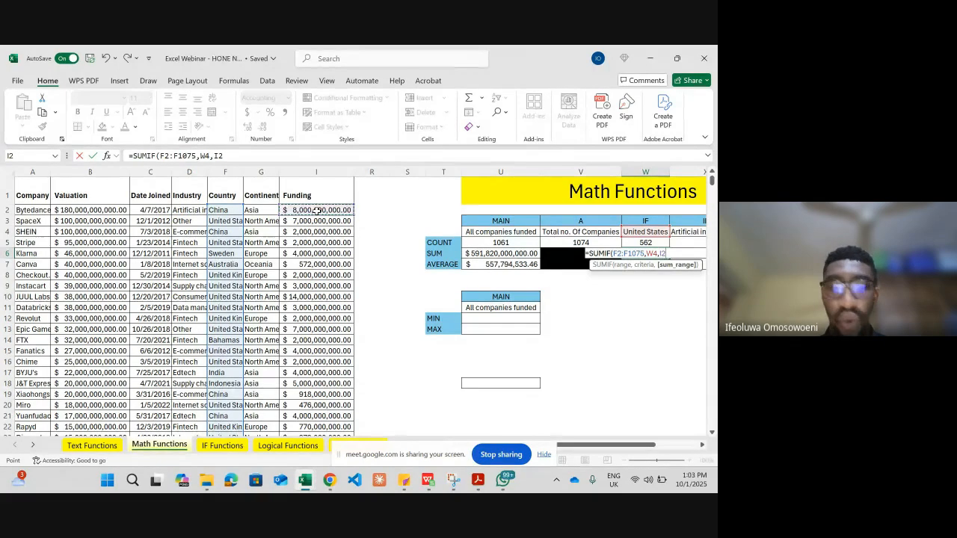
{"action": "key", "text": "ctrl+shift+Down"}
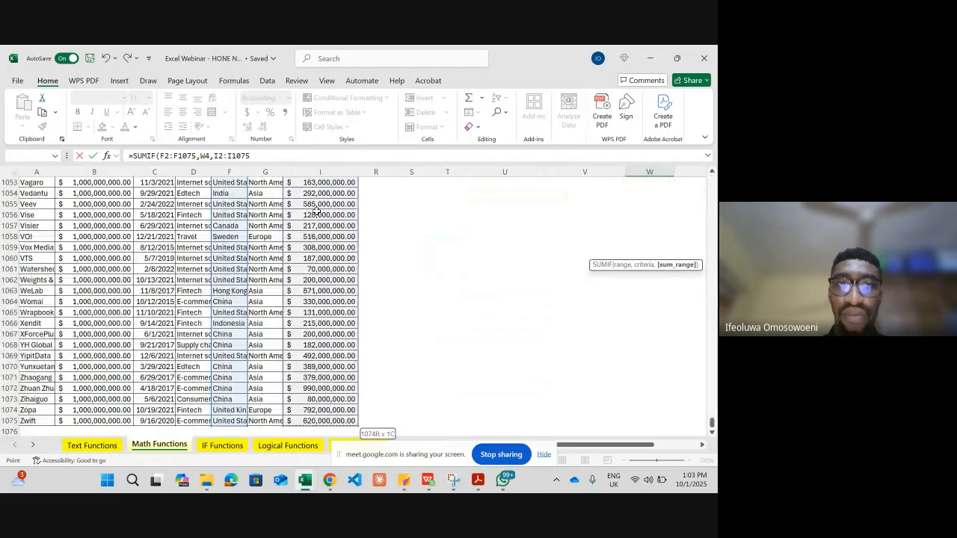
{"action": "key", "text": "Return"}
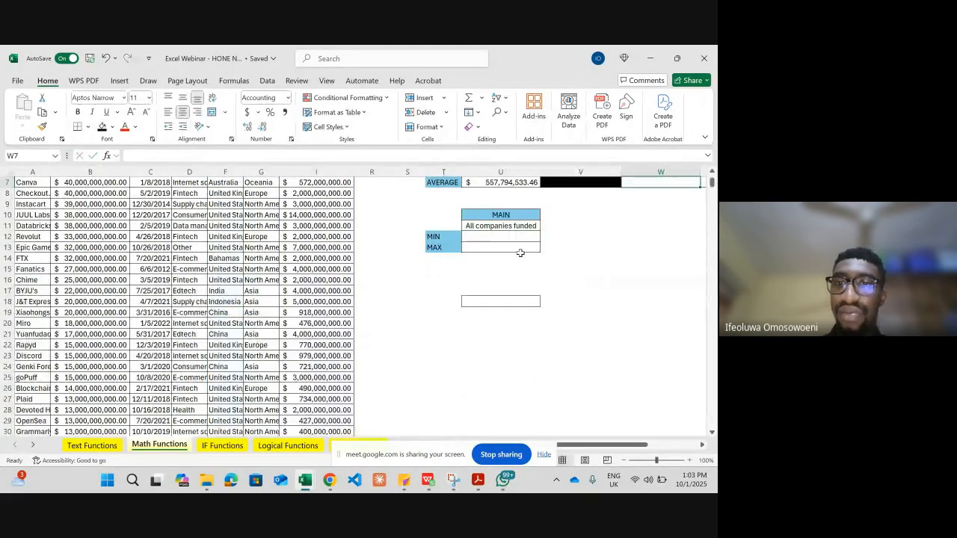
Enter =AVERAGEIF(F2:F1075,W4,I2:I1075) in W7 to average the Funding column for companies located in the United States
{"action": "scroll", "coordinate": [524, 254], "scroll_direction": "up", "scroll_amount": 2}
{"action": "scroll", "coordinate": [526, 254], "scroll_direction": "right", "scroll_amount": 2}
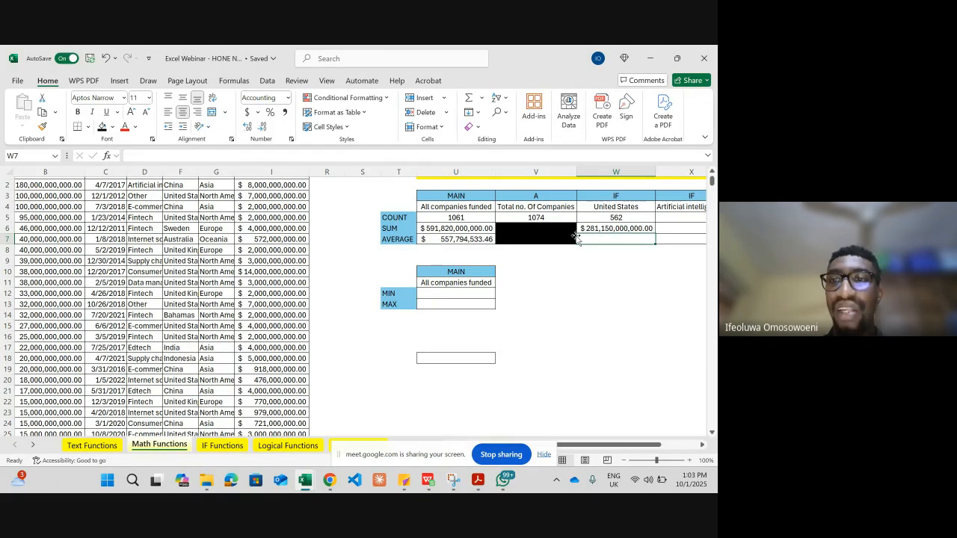
{"action": "scroll", "coordinate": [575, 238], "scroll_direction": "right", "scroll_amount": 1}
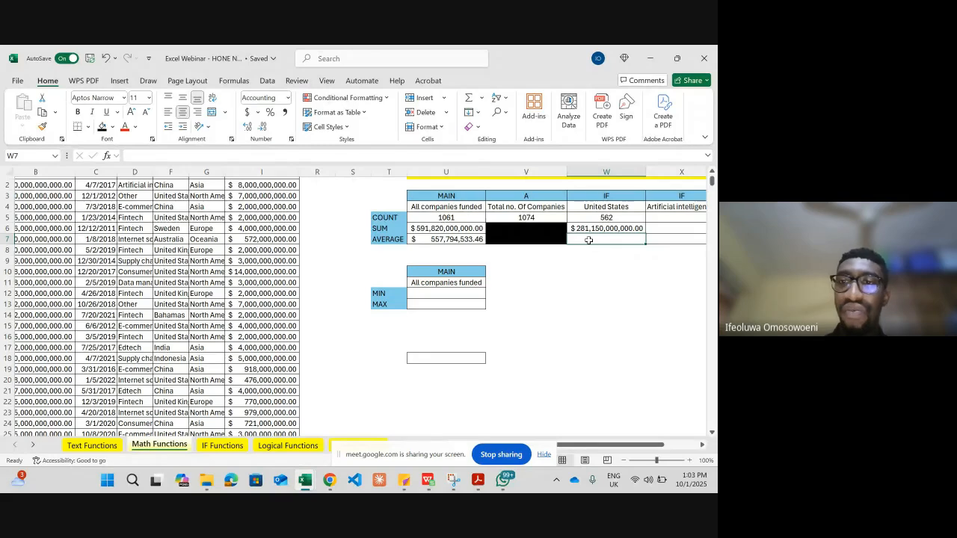
{"action": "type", "text": "=AVERGA"}
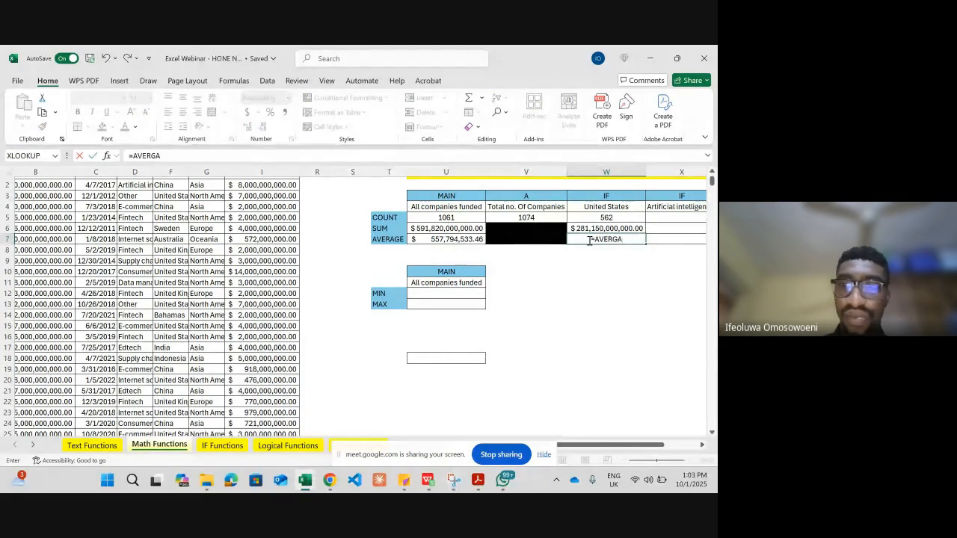
{"action": "key", "text": "BackSpace"}
{"action": "key", "text": "BackSpace"}
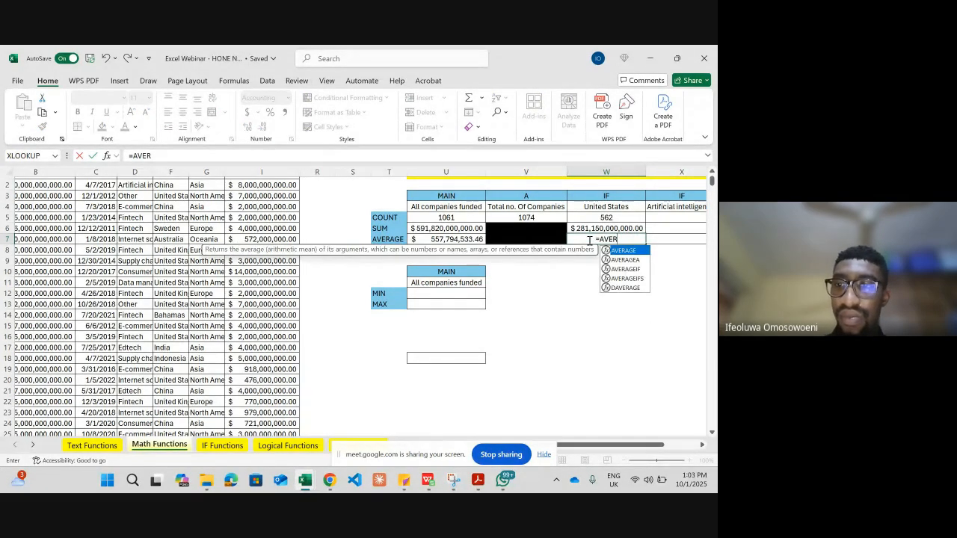
{"action": "key", "text": "Down"}
{"action": "key", "text": "Down"}
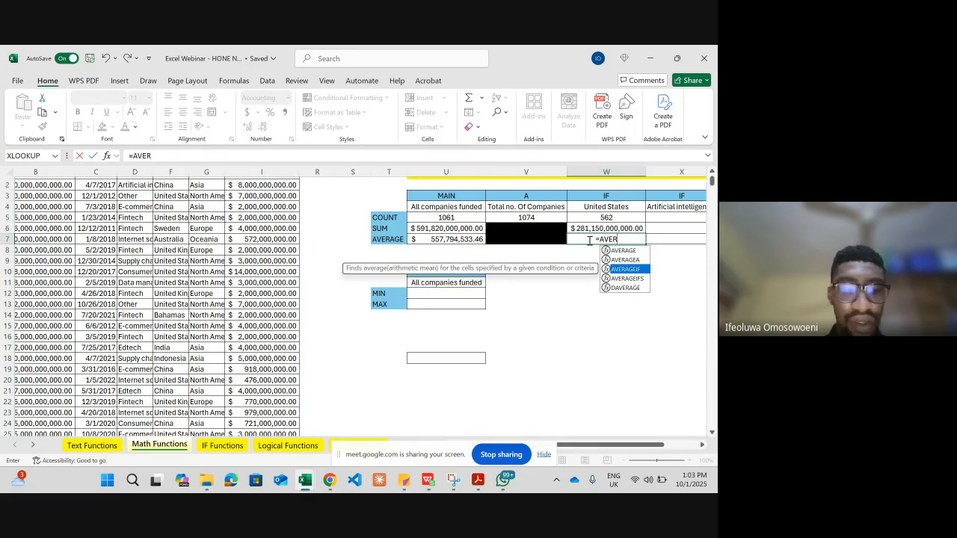
{"action": "key", "text": "Tab"}
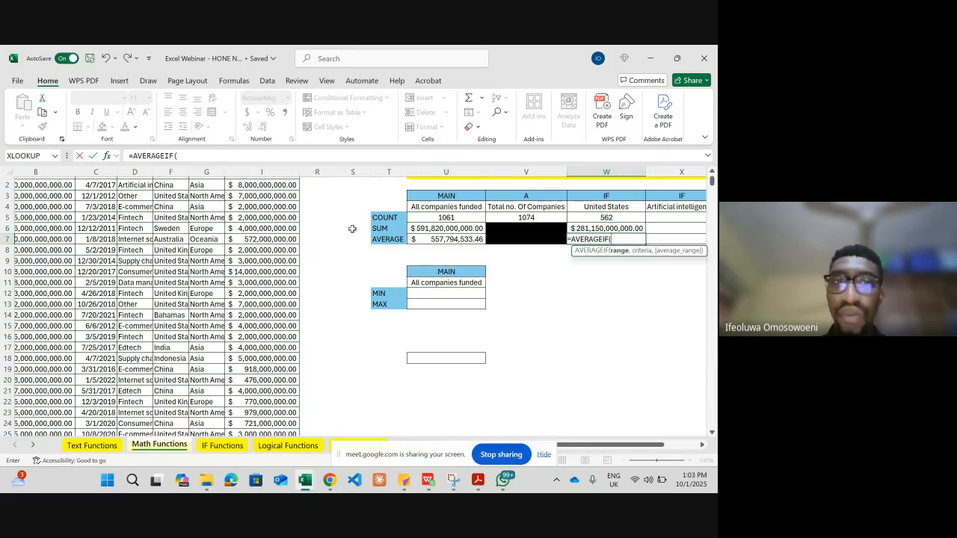
{"action": "scroll", "coordinate": [178, 247], "scroll_direction": "up", "scroll_amount": 2}
{"action": "left_click", "coordinate": [178, 215]}
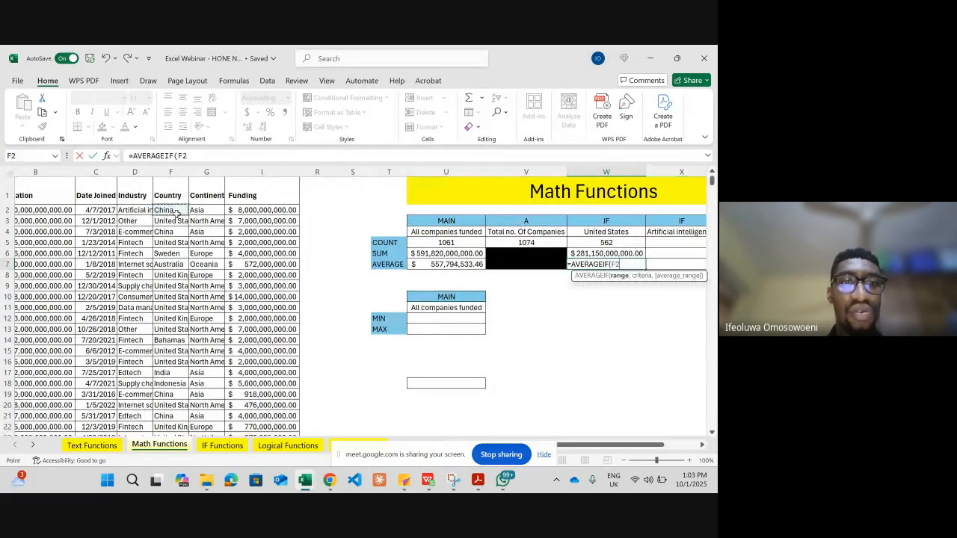
{"action": "key", "text": "ctrl+shift+Down"}
{"action": "type", "text": ","}
{"action": "left_click_drag", "start_coordinate": [712, 424], "coordinate": [713, 180]}
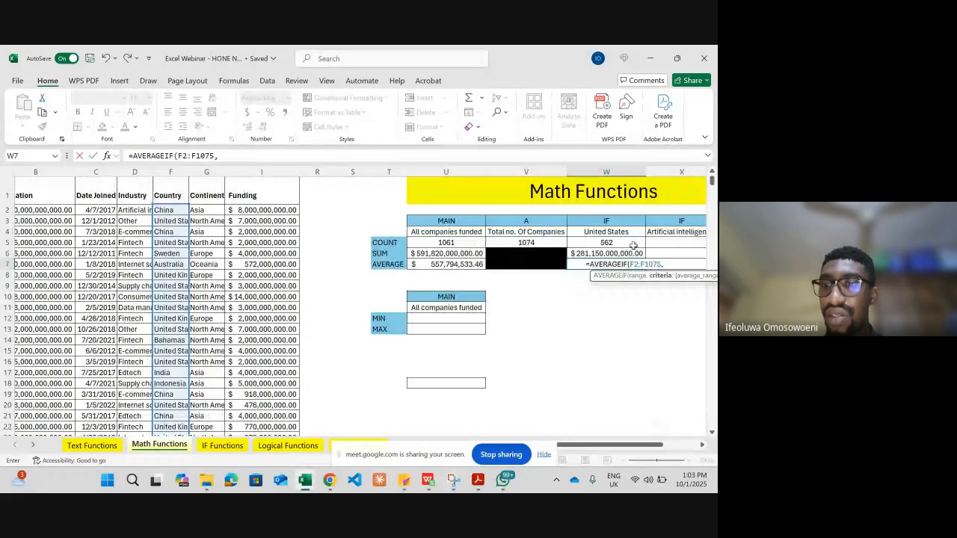
{"action": "left_click", "coordinate": [606, 232]}
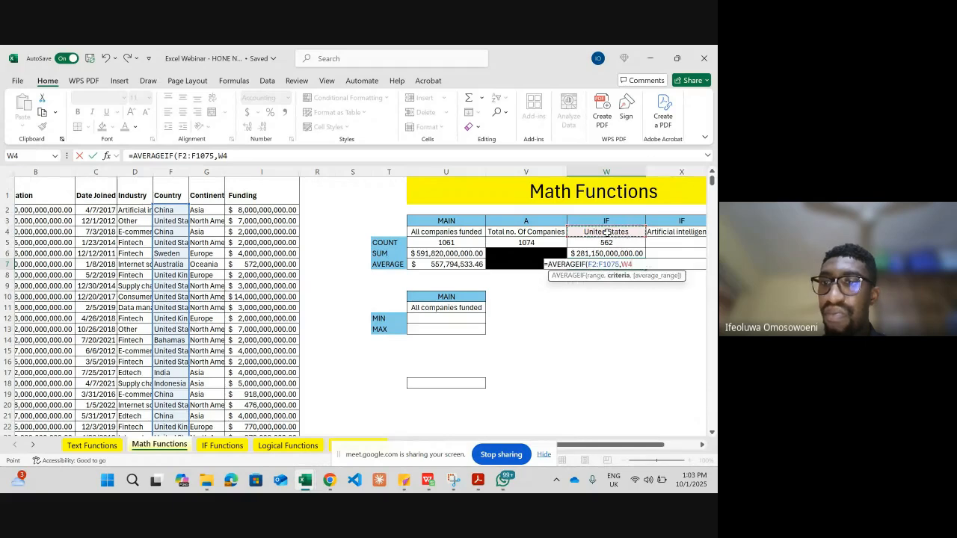
{"action": "type", "text": ","}
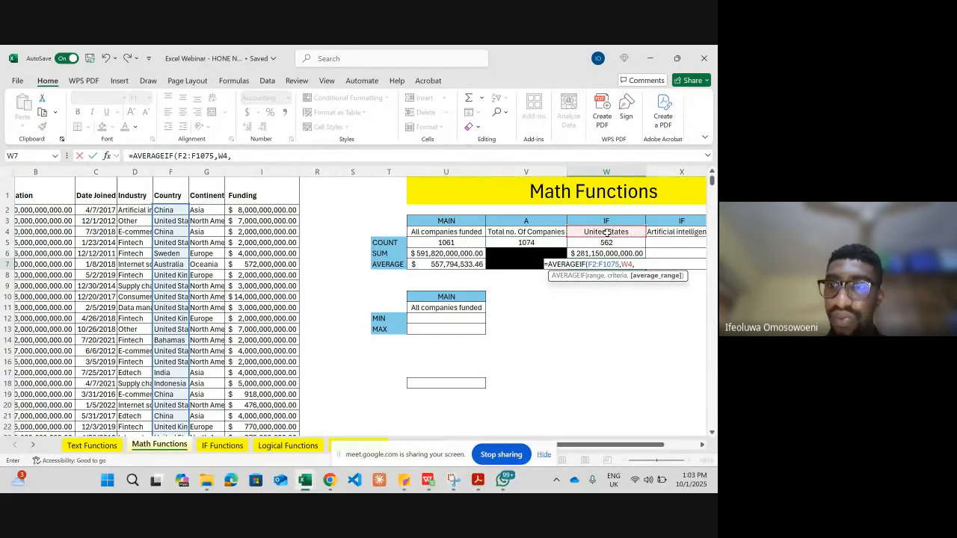
{"action": "left_click", "coordinate": [273, 210]}
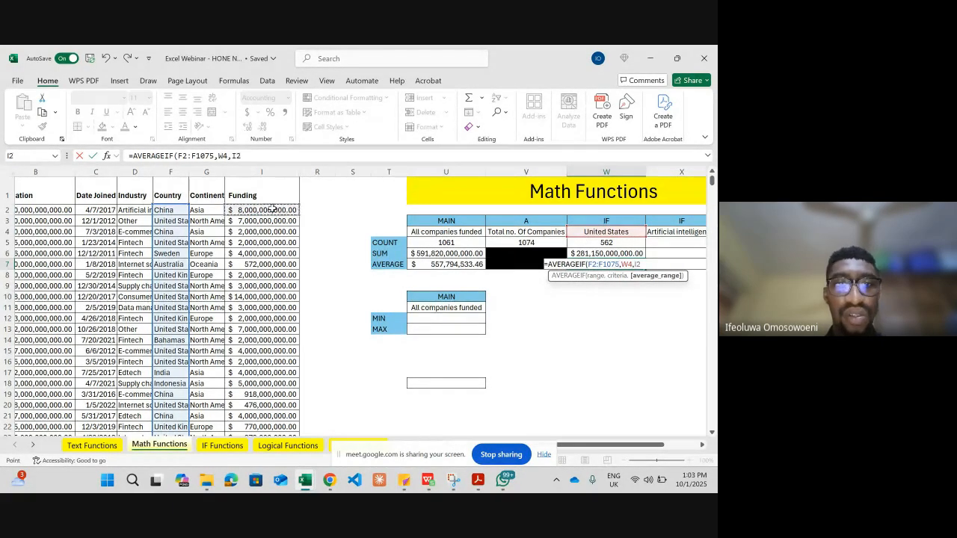
{"action": "key", "text": "ctrl+shift+Down"}
{"action": "key", "text": "Return"}
Enter =COUNTIF(D:D,X4) in X5 to count the Artificial intelligence companies from the whole Industry column
{"action": "scroll", "coordinate": [519, 269], "scroll_direction": "up", "scroll_amount": 3}
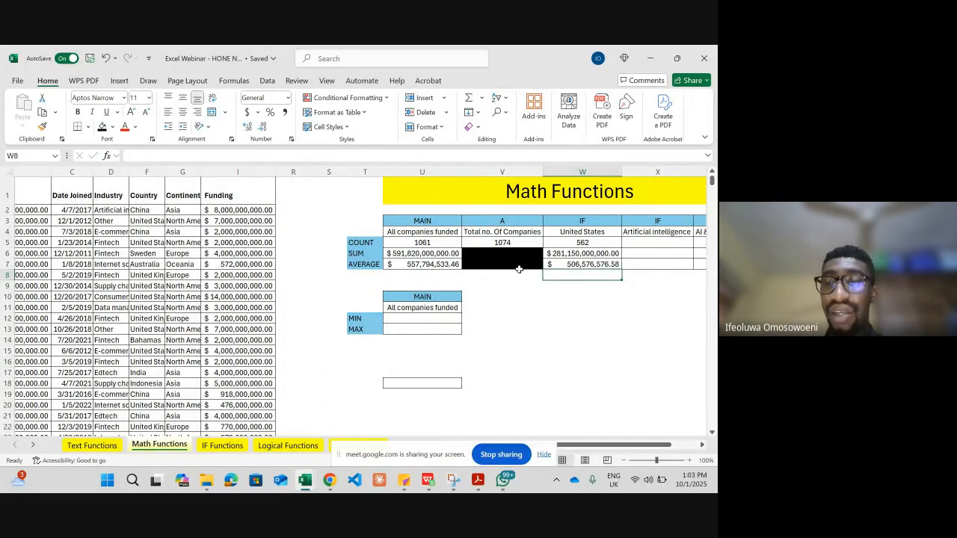
{"action": "scroll", "coordinate": [518, 269], "scroll_direction": "right", "scroll_amount": 2}
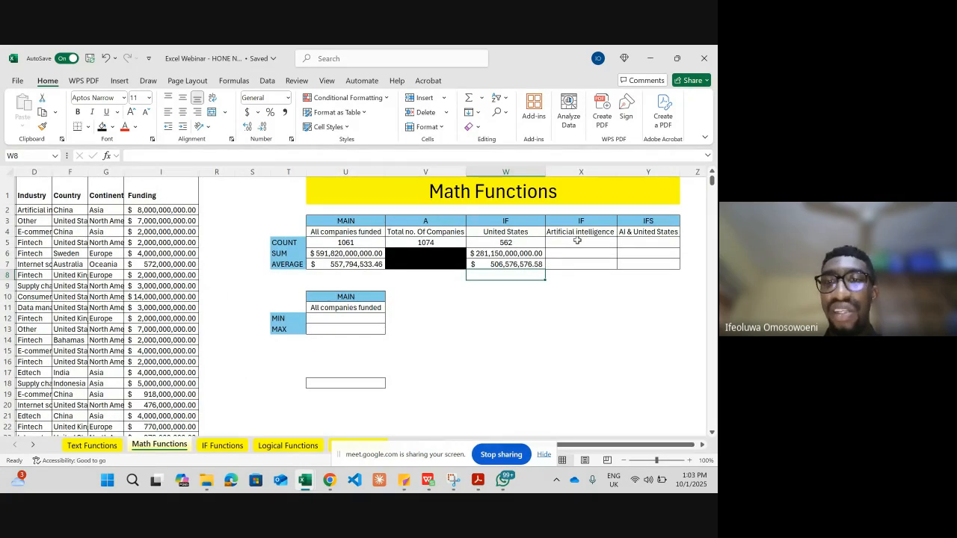
{"action": "left_click", "coordinate": [577, 240]}
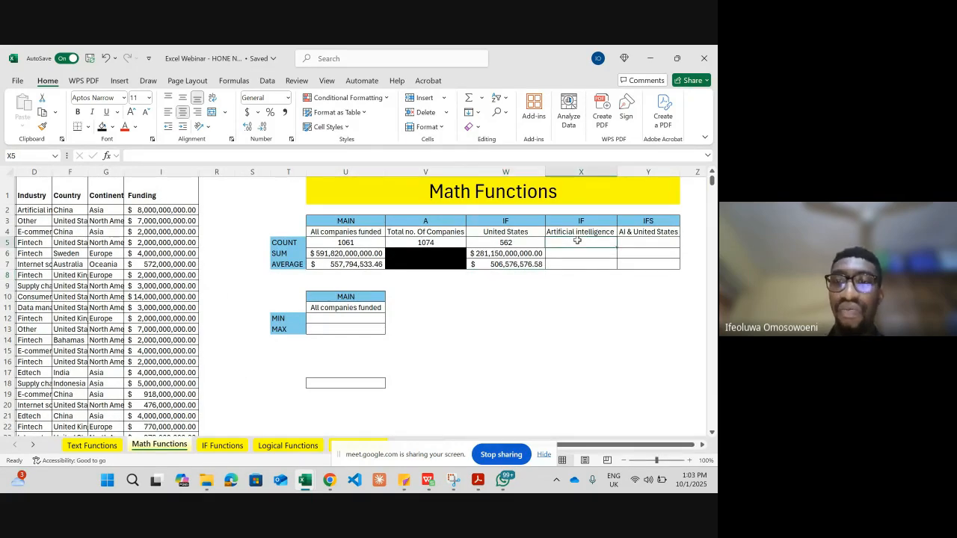
{"action": "type", "text": "="}
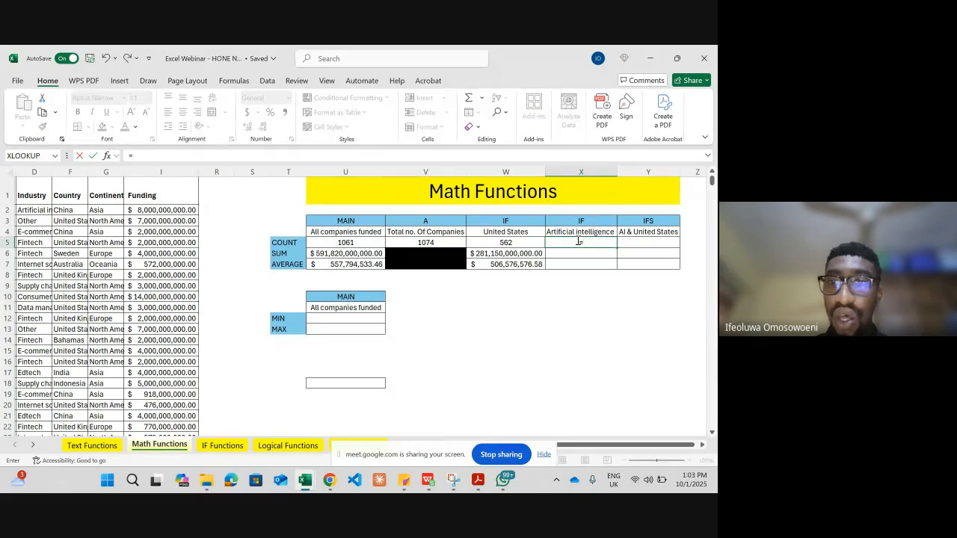
{"action": "type", "text": "COUNT"}
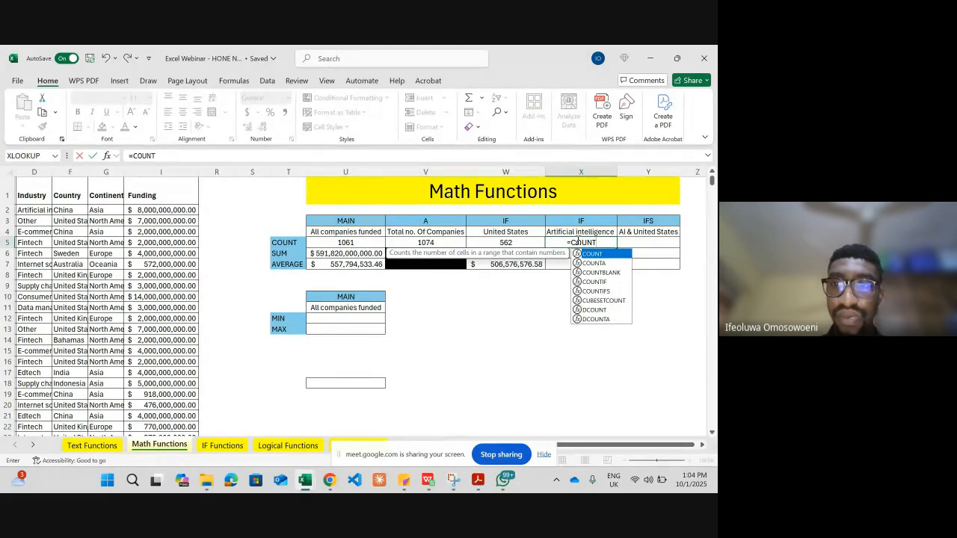
{"action": "type", "text": "IF("}
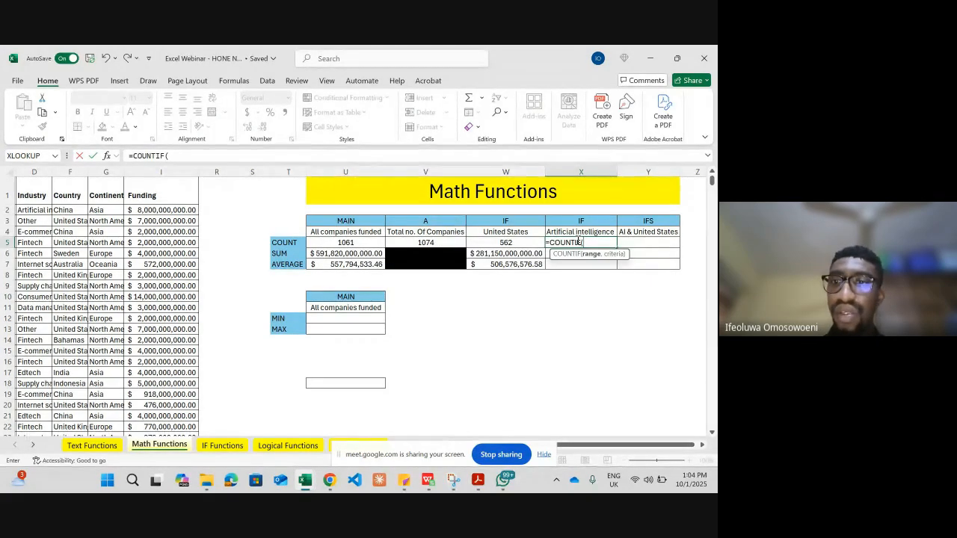
{"action": "scroll", "coordinate": [443, 261], "scroll_direction": "left", "scroll_amount": 3}
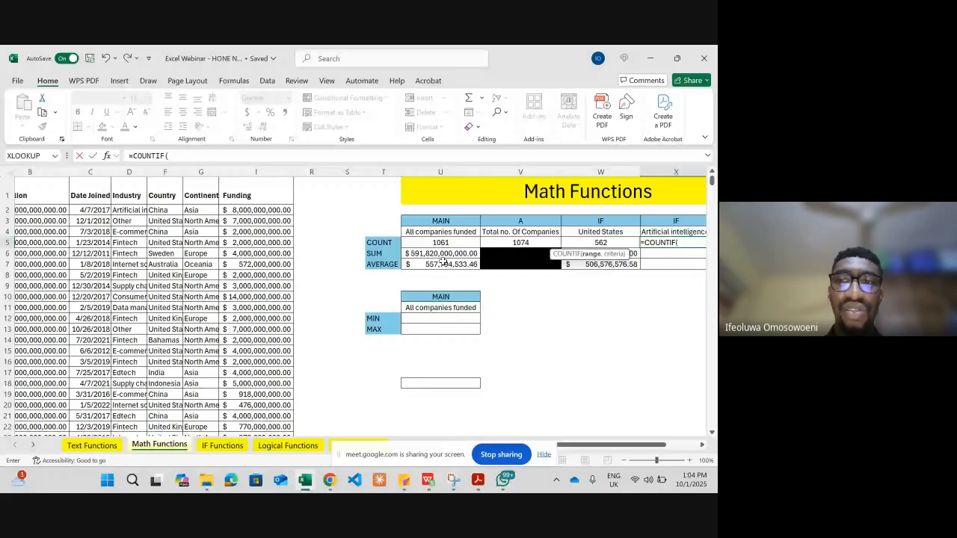
{"action": "scroll", "coordinate": [443, 261], "scroll_direction": "right", "scroll_amount": 1}
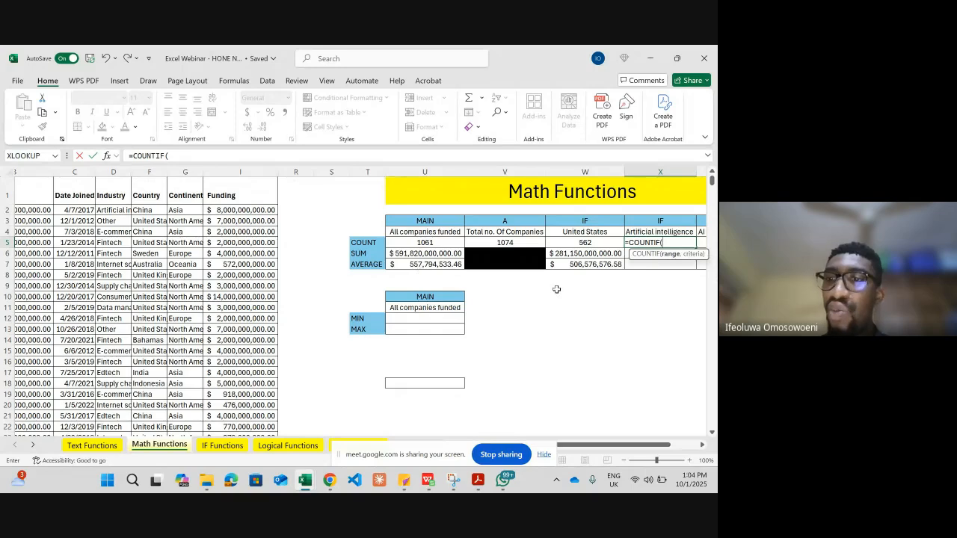
{"action": "left_click", "coordinate": [113, 171]}
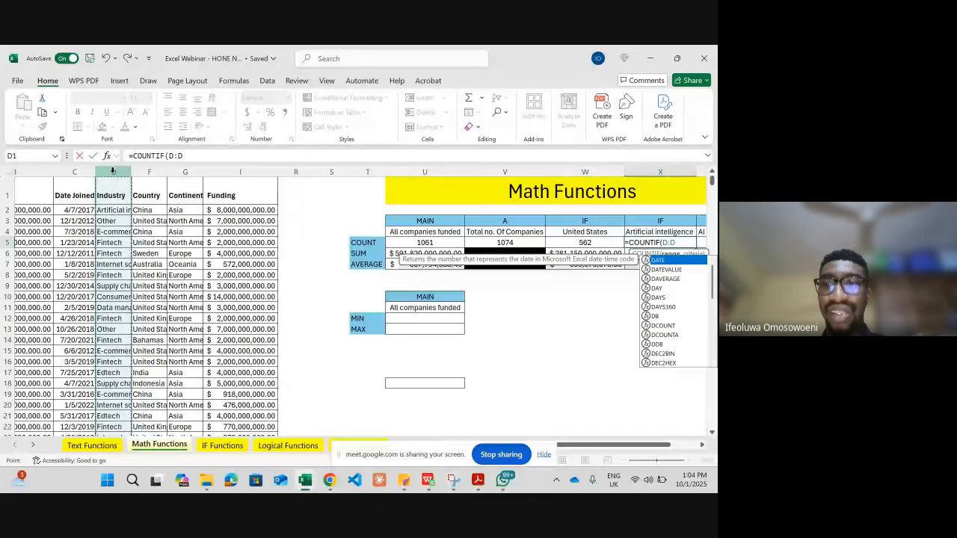
{"action": "type", "text": ","}
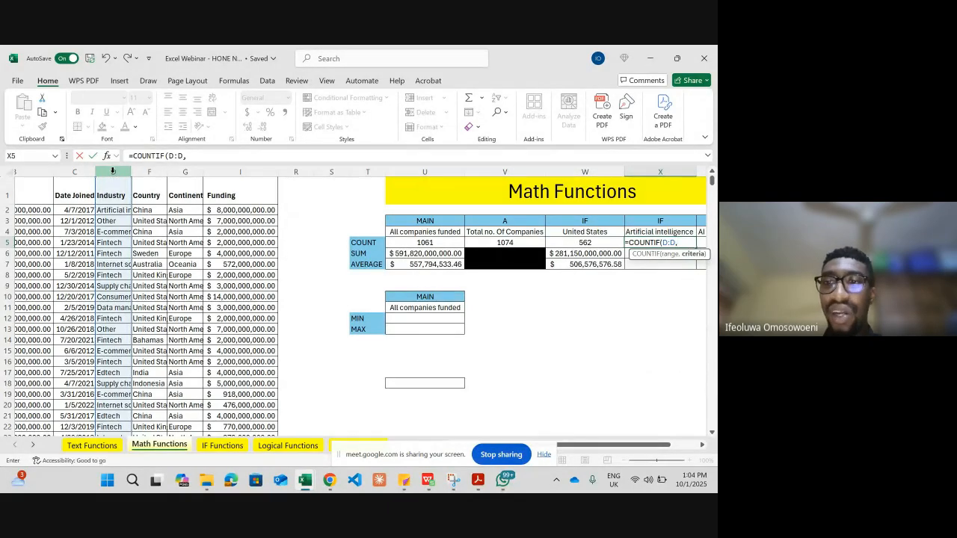
{"action": "left_click", "coordinate": [658, 233]}
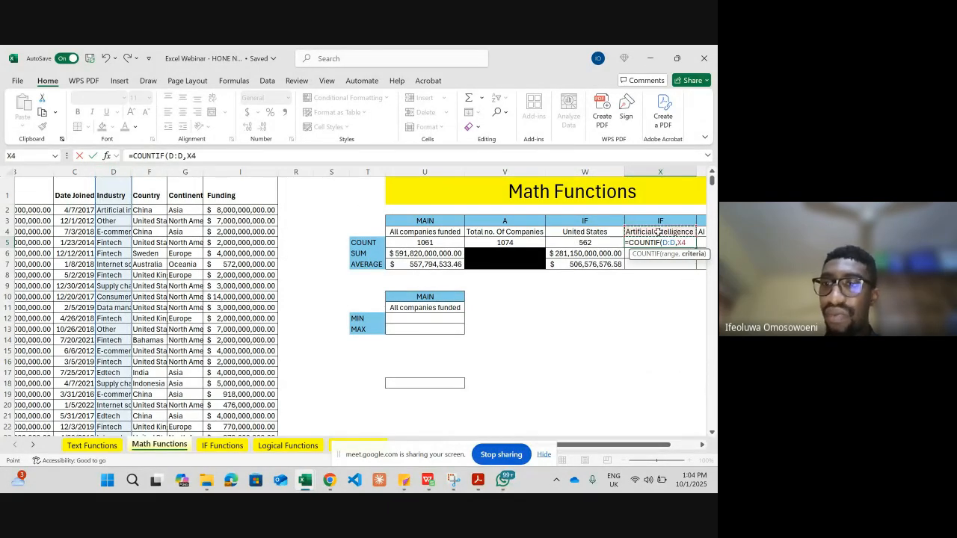
{"action": "key", "text": "Return"}
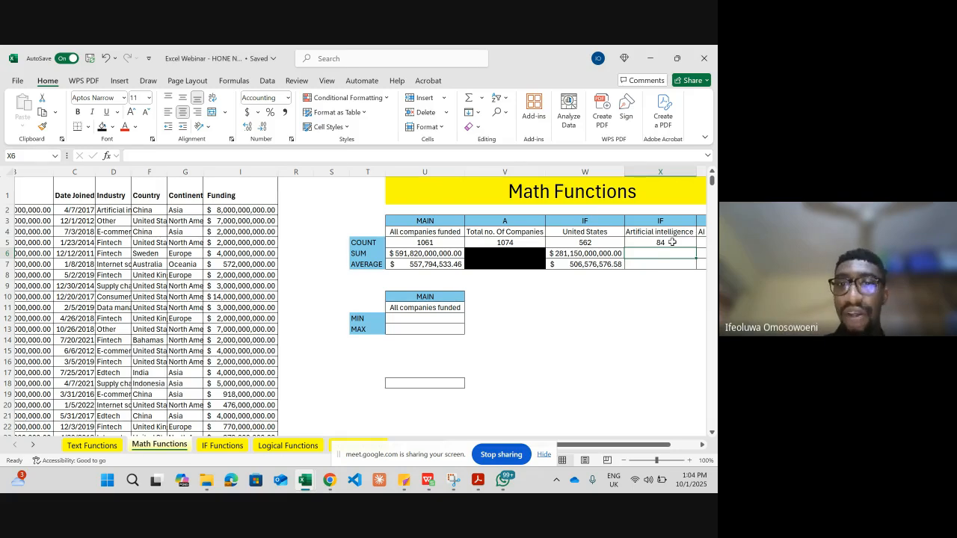
Enter =SUMIF(D:D,X4,I:I) in X6 to sum the Funding column for the Artificial intelligence companies
{"action": "type", "text": "=SUM"}
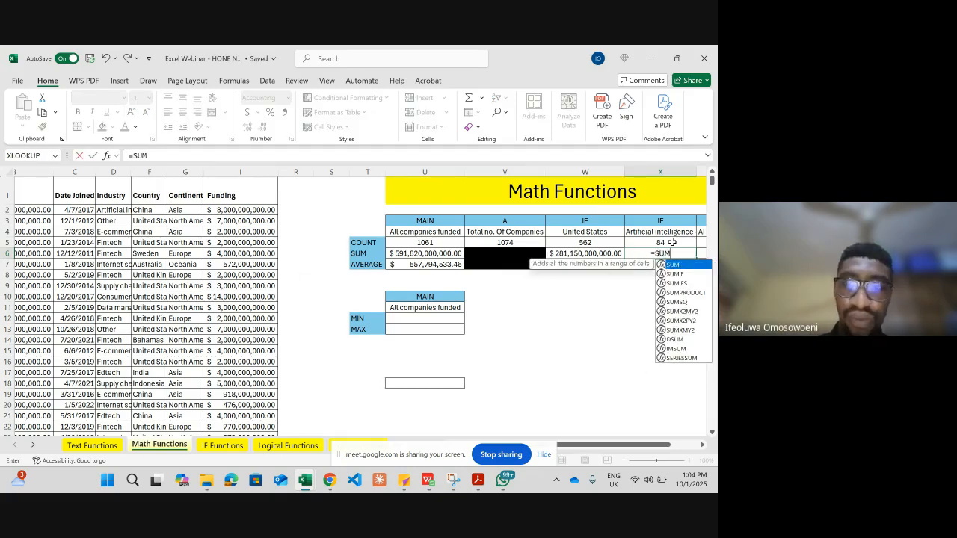
{"action": "type", "text": "IF("}
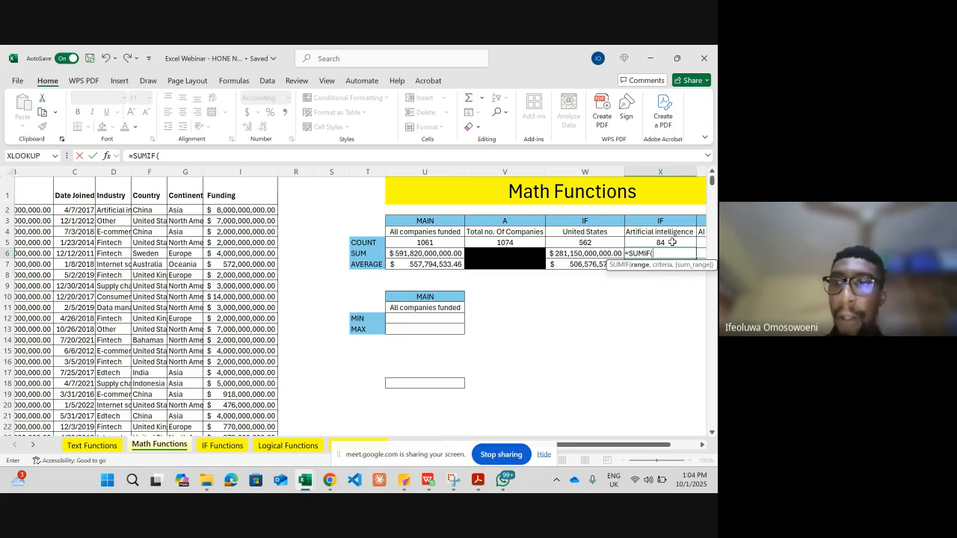
{"action": "left_click", "coordinate": [107, 171]}
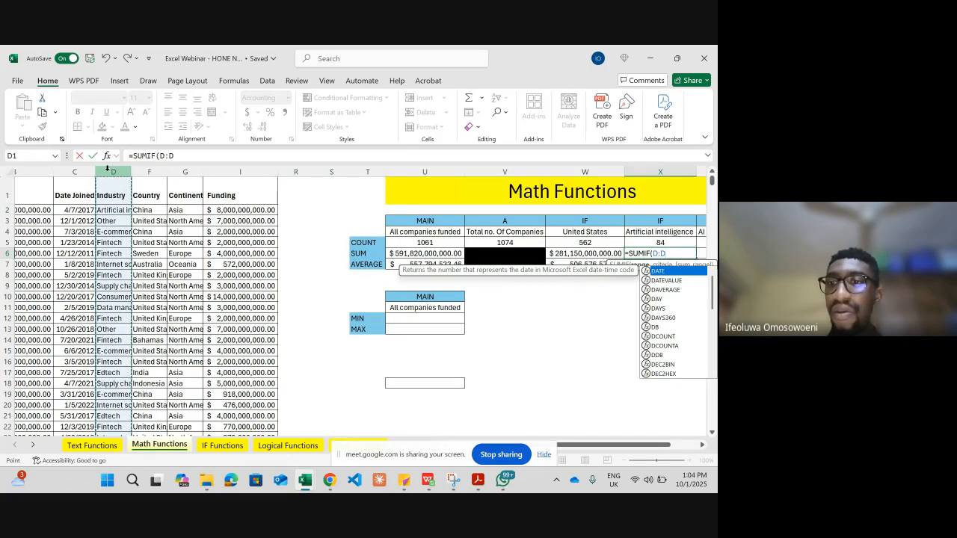
{"action": "type", "text": ","}
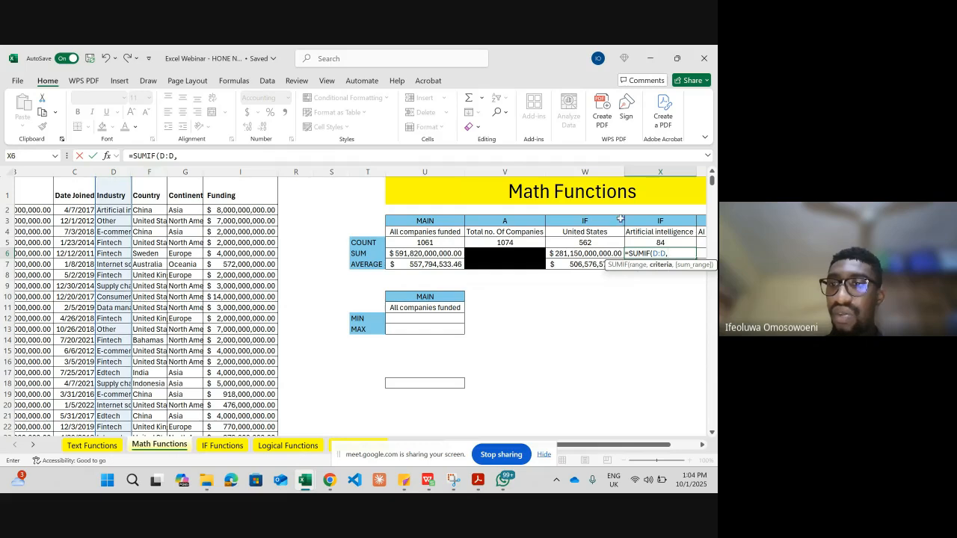
{"action": "left_click", "coordinate": [644, 231]}
{"action": "type", "text": ","}
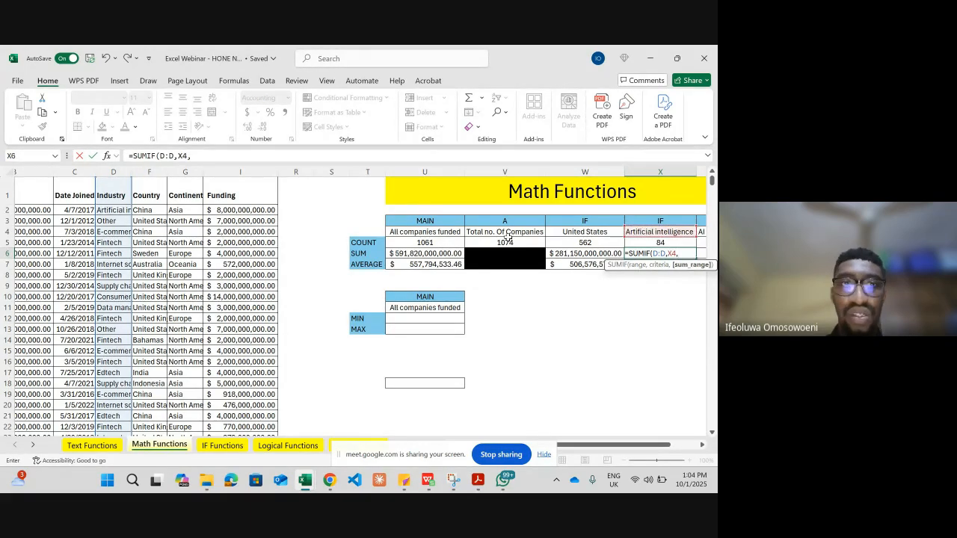
{"action": "left_click", "coordinate": [265, 167]}
{"action": "key", "text": "Return"}
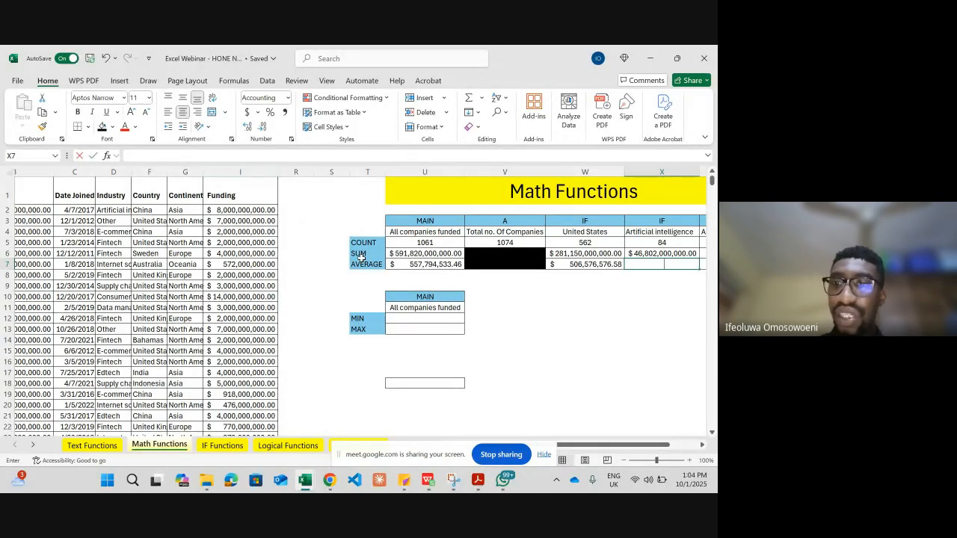
Enter =AVERAGEIF(D:D,X4,I:I) in X7 to average the Funding column for the Artificial intelligence companies
{"action": "type", "text": "=AVERAGE"}
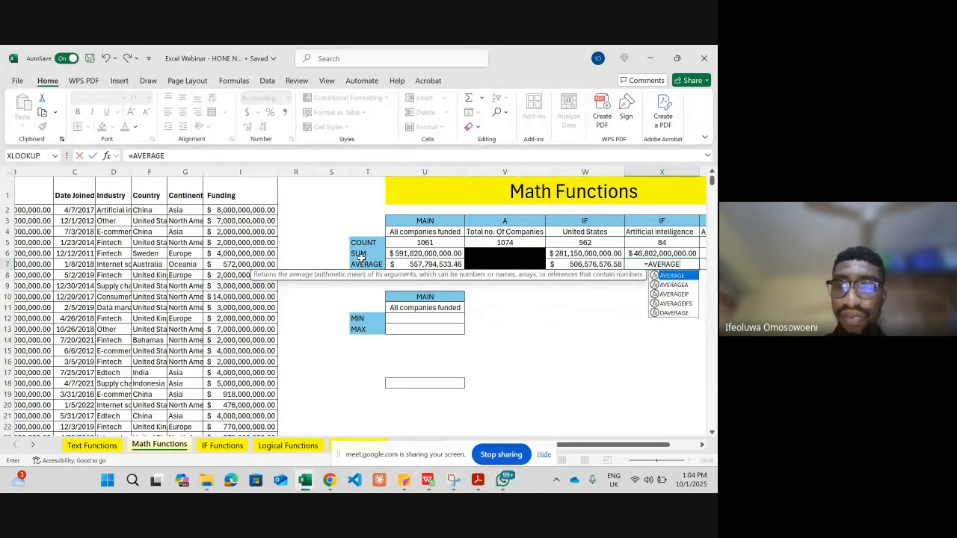
{"action": "key", "text": "Down"}
{"action": "key", "text": "Down"}
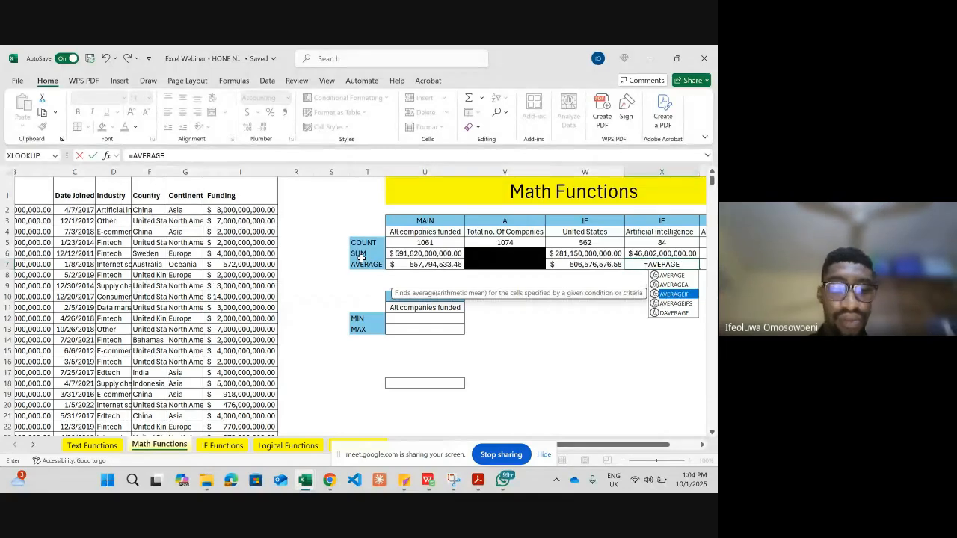
{"action": "key", "text": "Tab"}
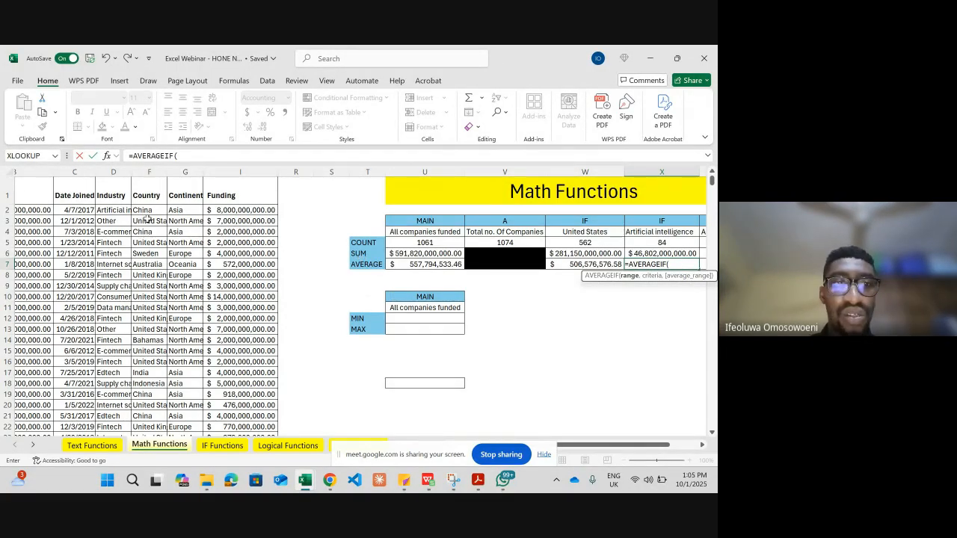
{"action": "left_click", "coordinate": [112, 171]}
{"action": "type", "text": ","}
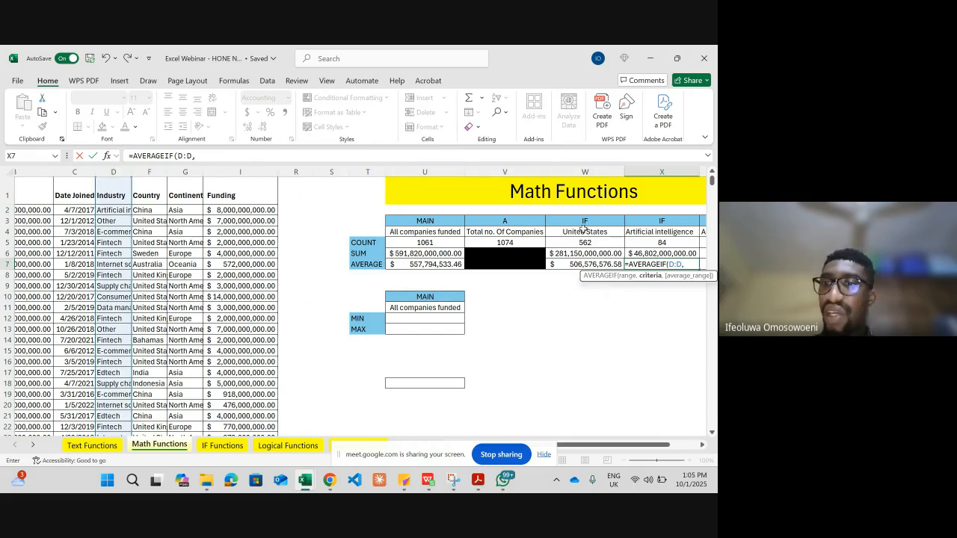
{"action": "left_click", "coordinate": [640, 231]}
{"action": "type", "text": ","}
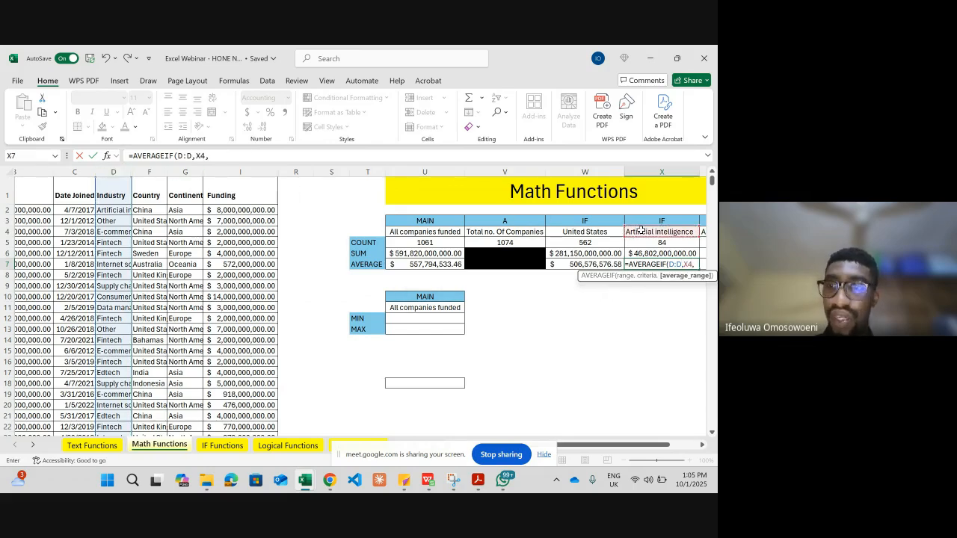
{"action": "left_click", "coordinate": [241, 176]}
{"action": "key", "text": "Return"}
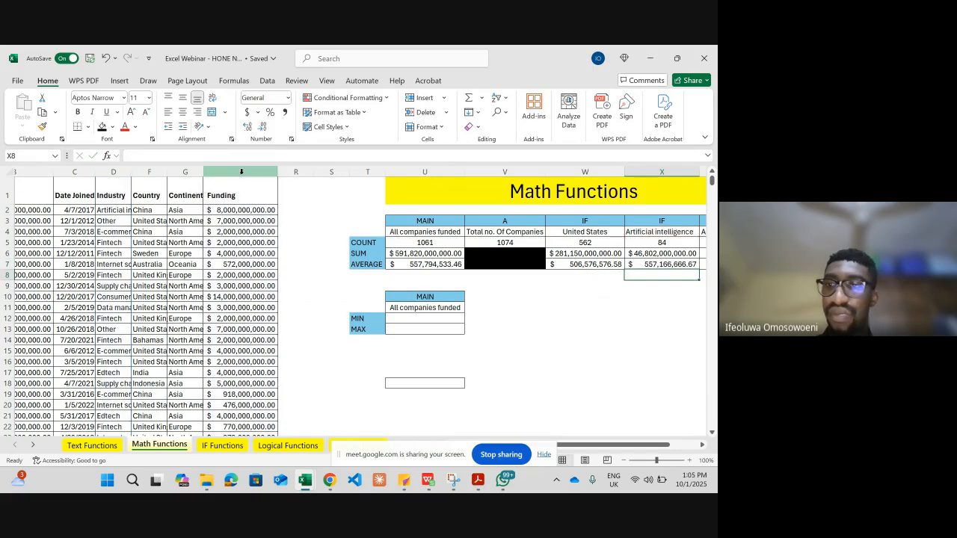
{"action": "scroll", "coordinate": [581, 308], "scroll_direction": "right", "scroll_amount": 2}
{"action": "scroll", "coordinate": [581, 308], "scroll_direction": "right", "scroll_amount": 1}
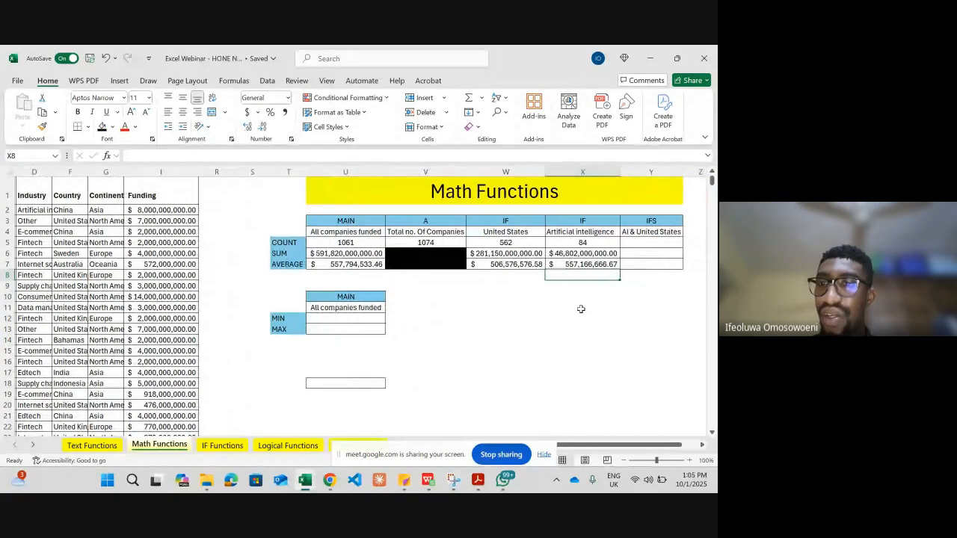
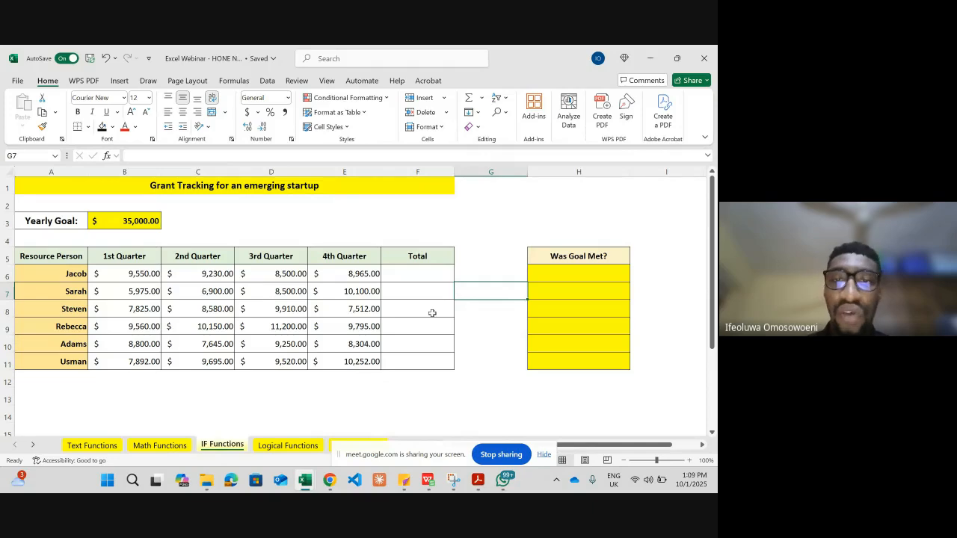
Enter =SUM(B6:E6) in F6 to total the four quarters and fill the formula down the Total column to F11
{"action": "left_click", "coordinate": [436, 273]}
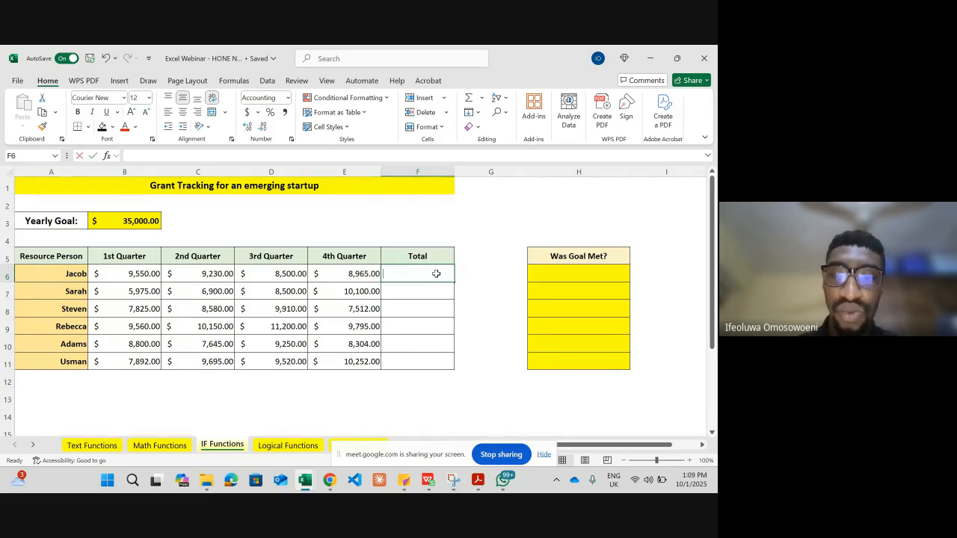
{"action": "type", "text": "=SUM("}
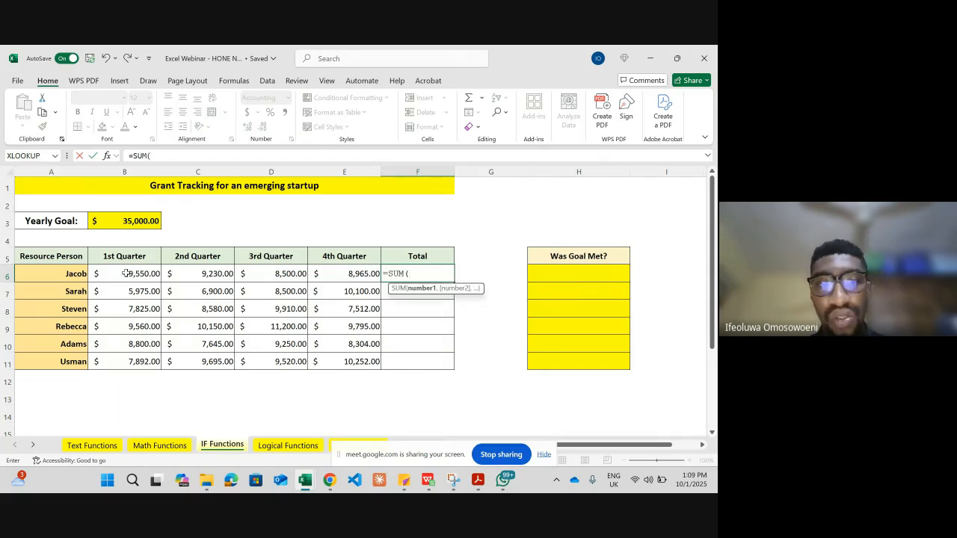
{"action": "left_click_drag", "start_coordinate": [126, 273], "coordinate": [331, 274]}
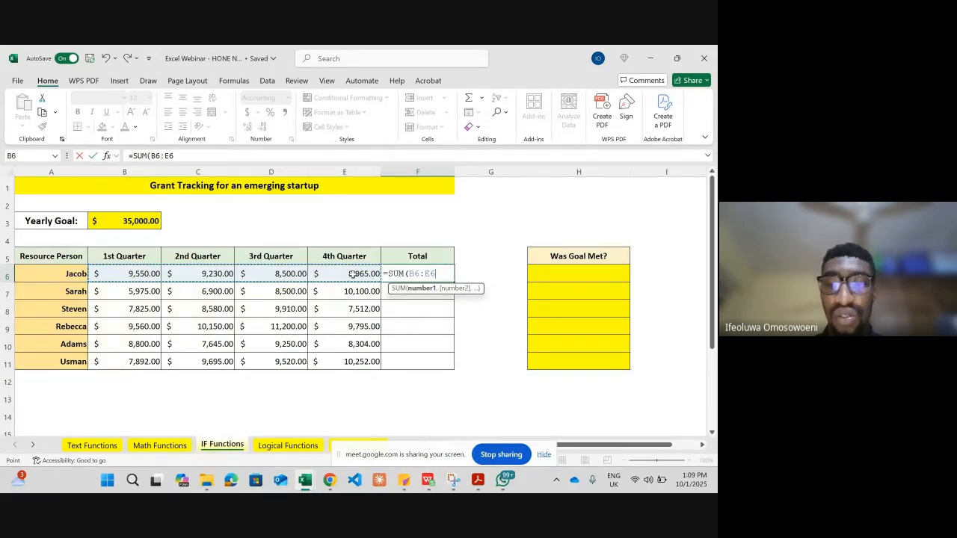
{"action": "key", "text": "Return"}
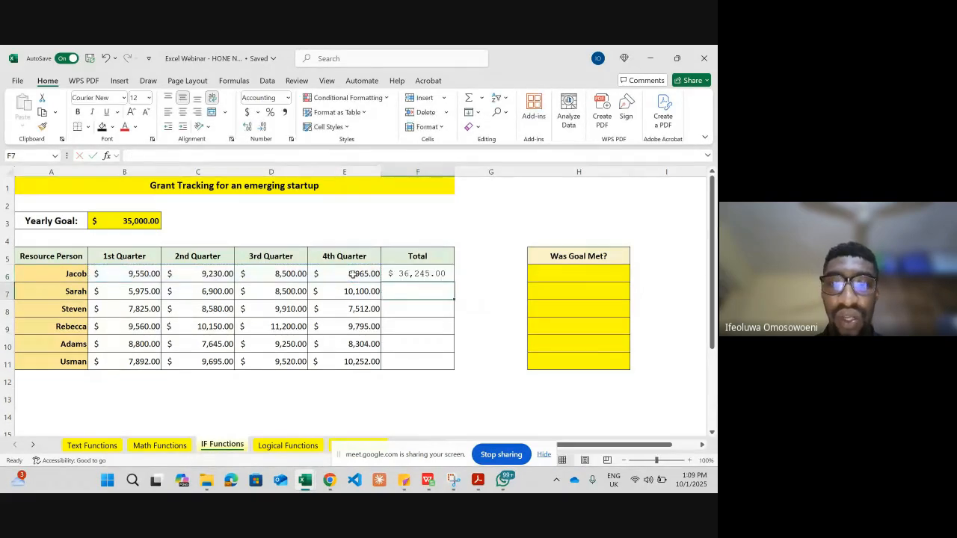
{"action": "left_click", "coordinate": [417, 270]}
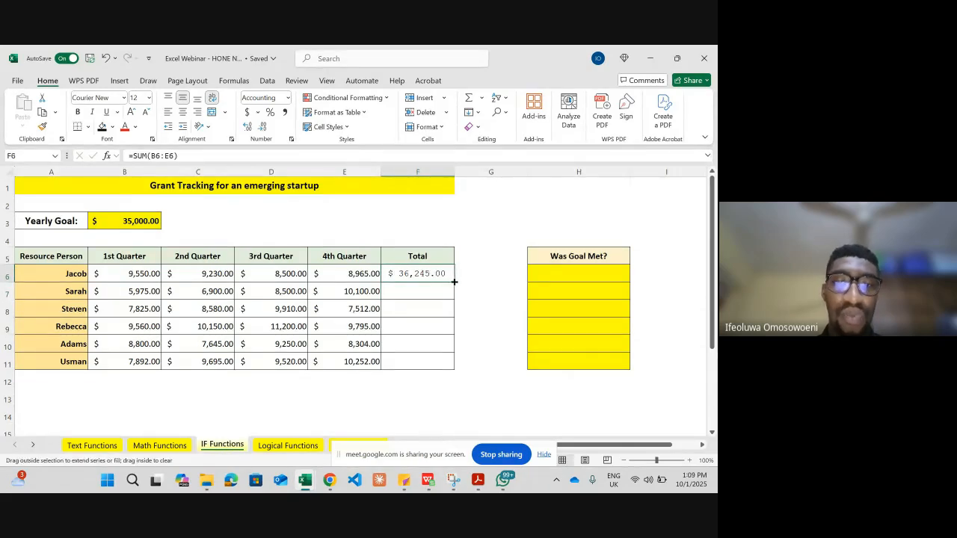
{"action": "double_click", "coordinate": [454, 281]}
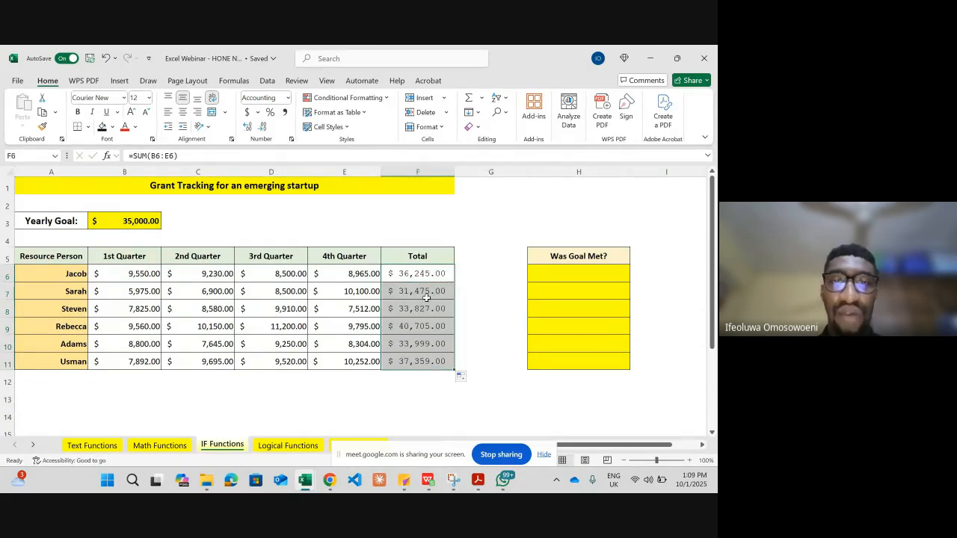
Start an IF formula in H6 with the logical test F6>B3, comparing the first person's total with the yearly goal
{"action": "left_click", "coordinate": [559, 273]}
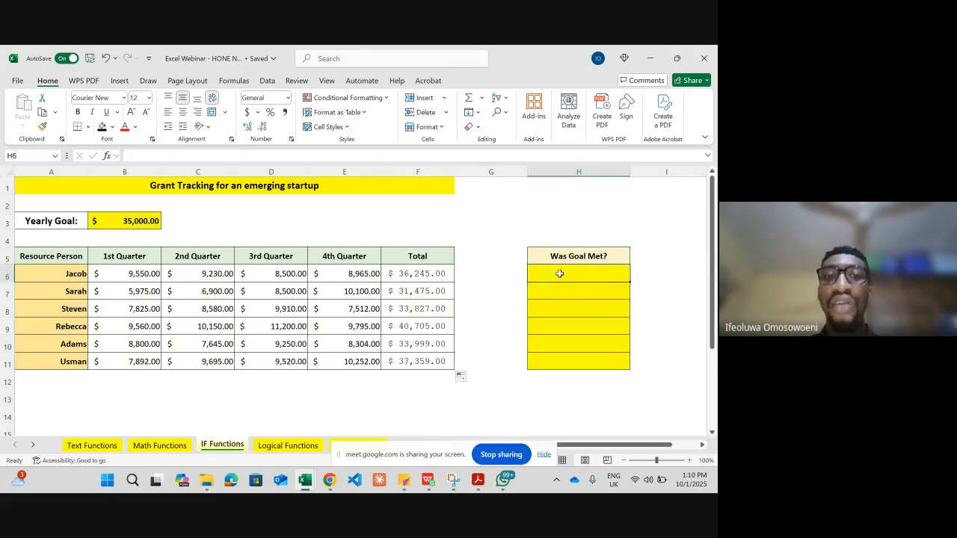
{"action": "left_click", "coordinate": [409, 273]}
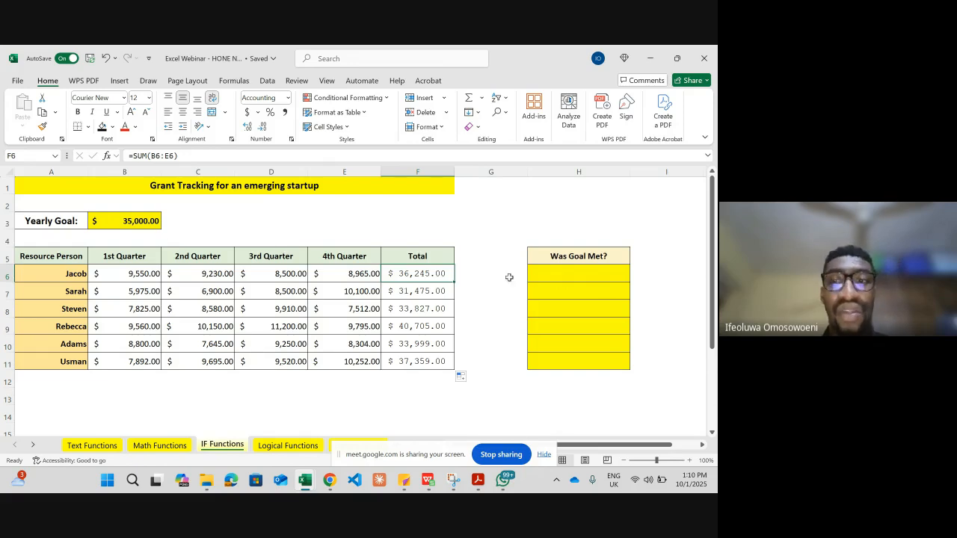
{"action": "left_click", "coordinate": [555, 278]}
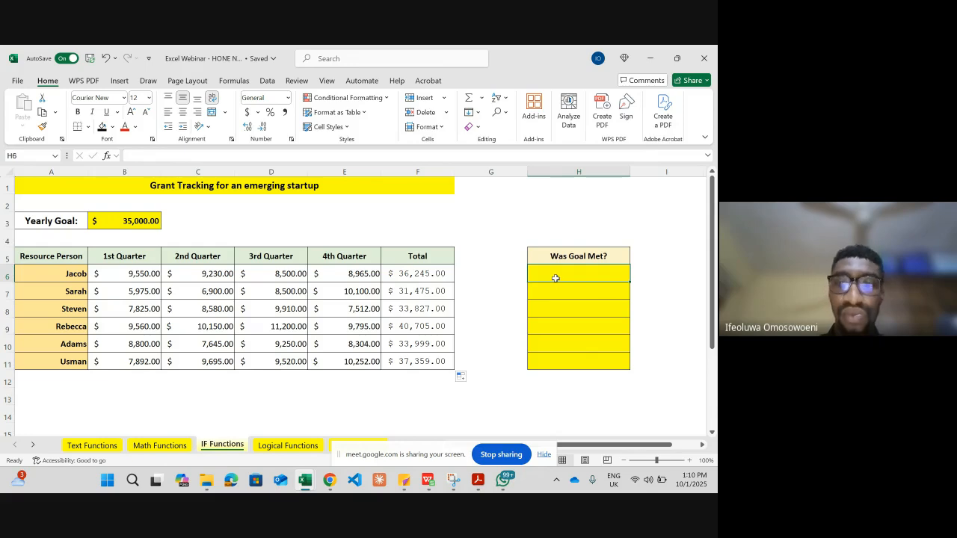
{"action": "type", "text": "="}
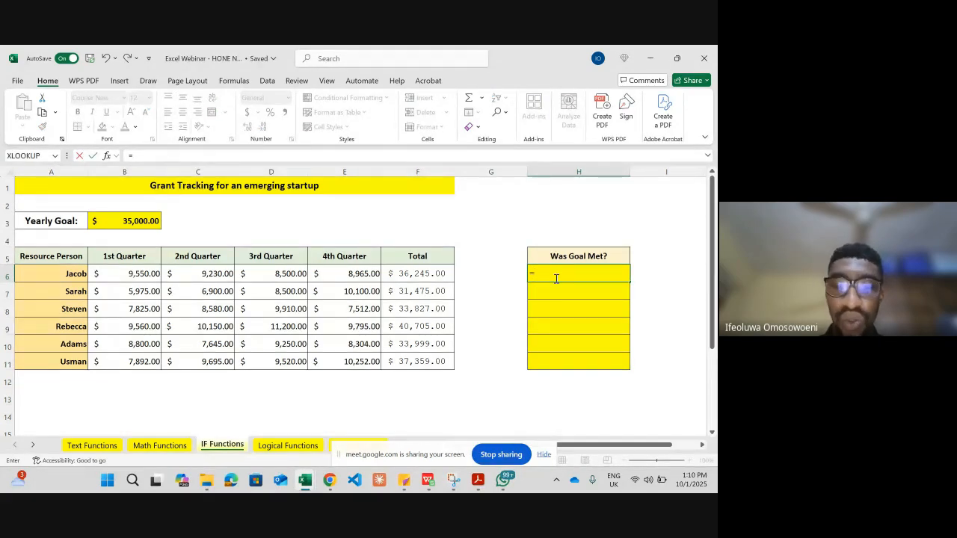
{"action": "type", "text": "IF("}
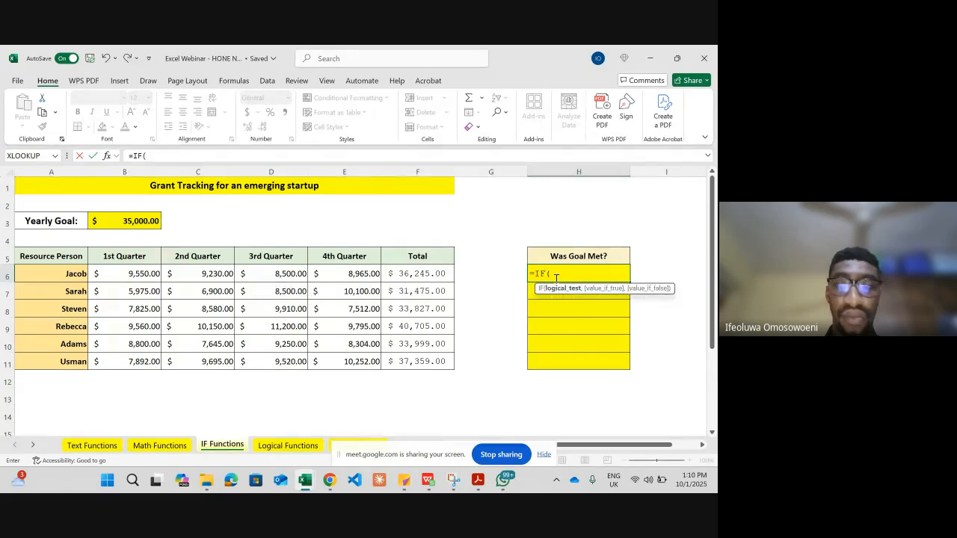
{"action": "left_click", "coordinate": [417, 274]}
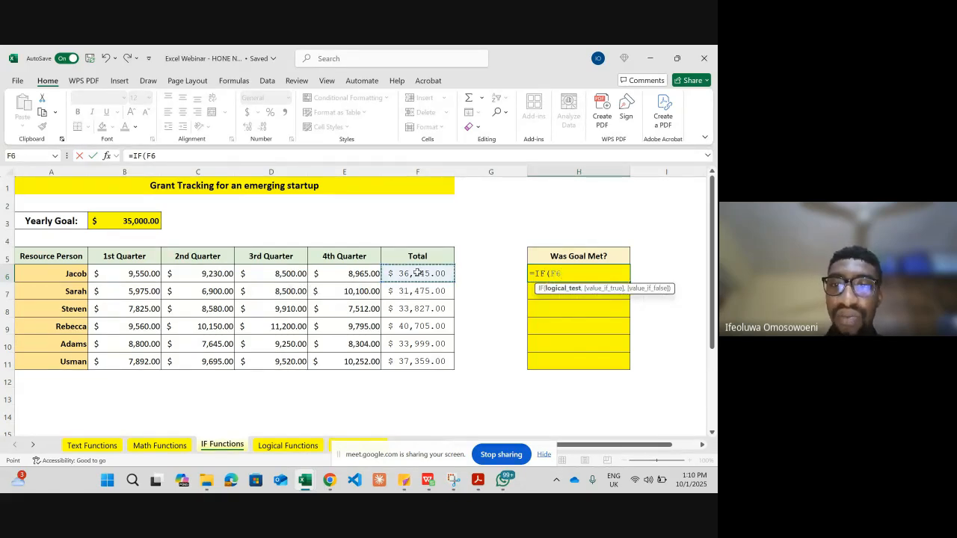
{"action": "type", "text": ">"}
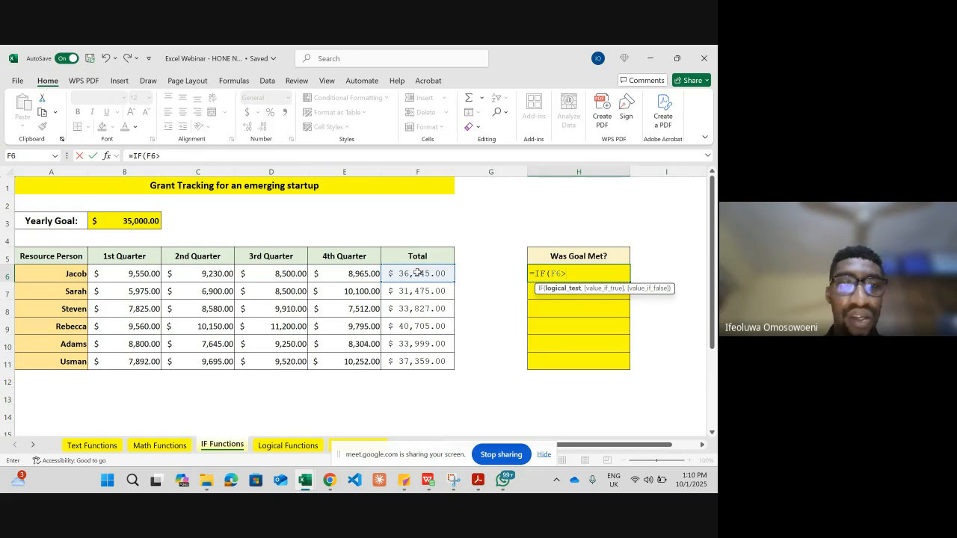
{"action": "left_click", "coordinate": [107, 218]}
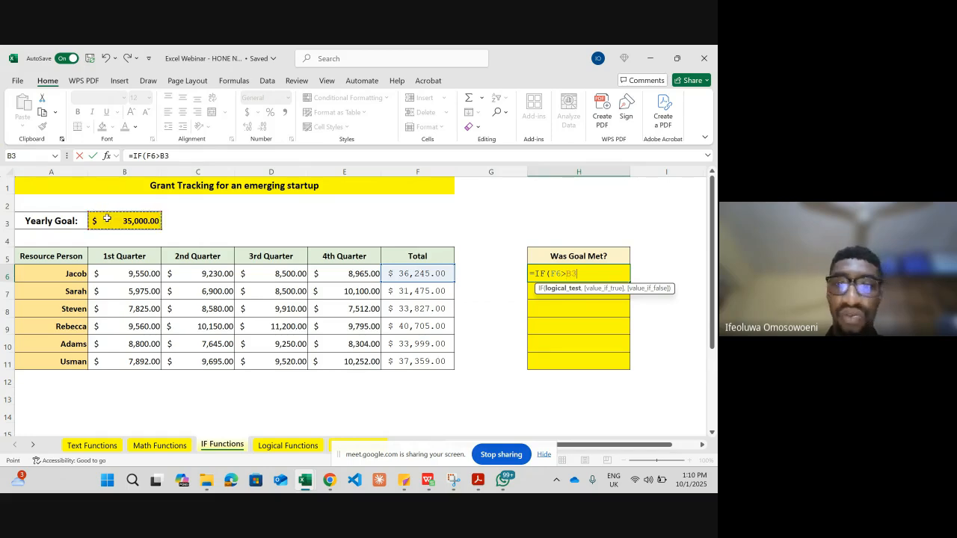
Add "Yes, Goal Met" as the value if true in the IF formula in H6
{"action": "type", "text": ","}
{"action": "type", "text": "@"}
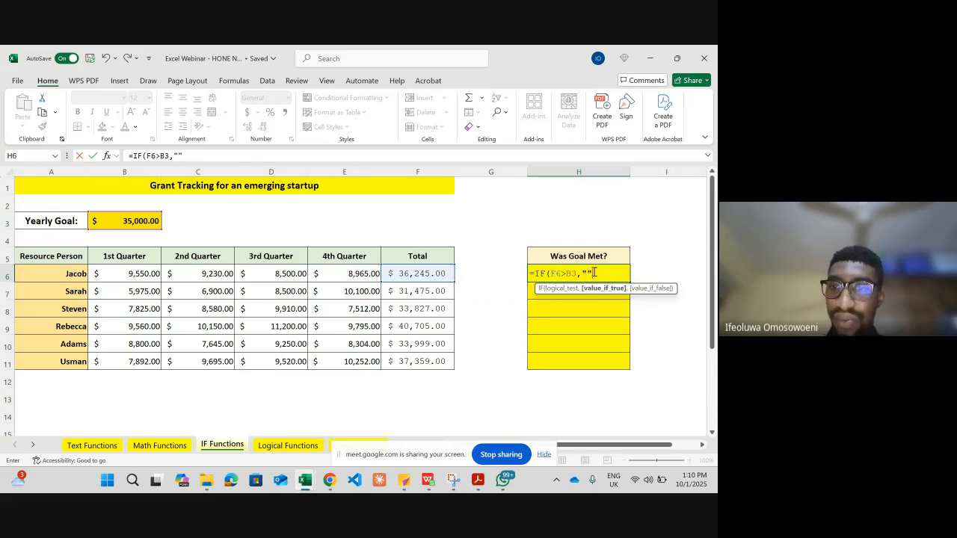
{"action": "type", "text": "Yes"}
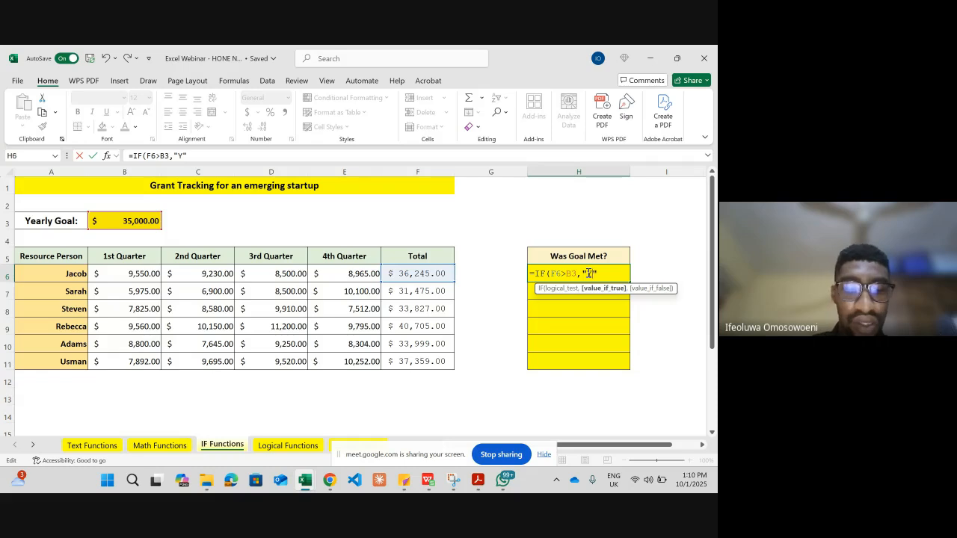
{"action": "type", "text": ", Goal "}
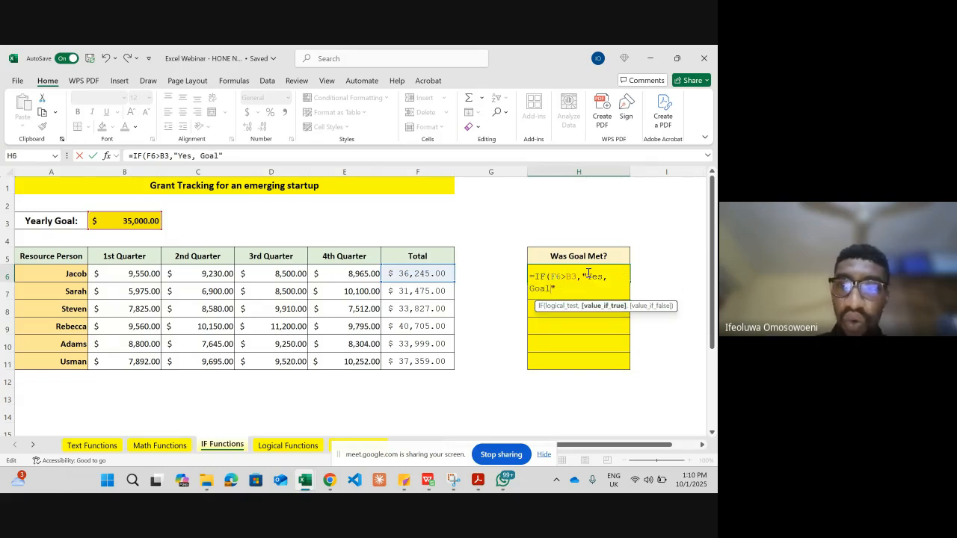
{"action": "type", "text": "mE"}
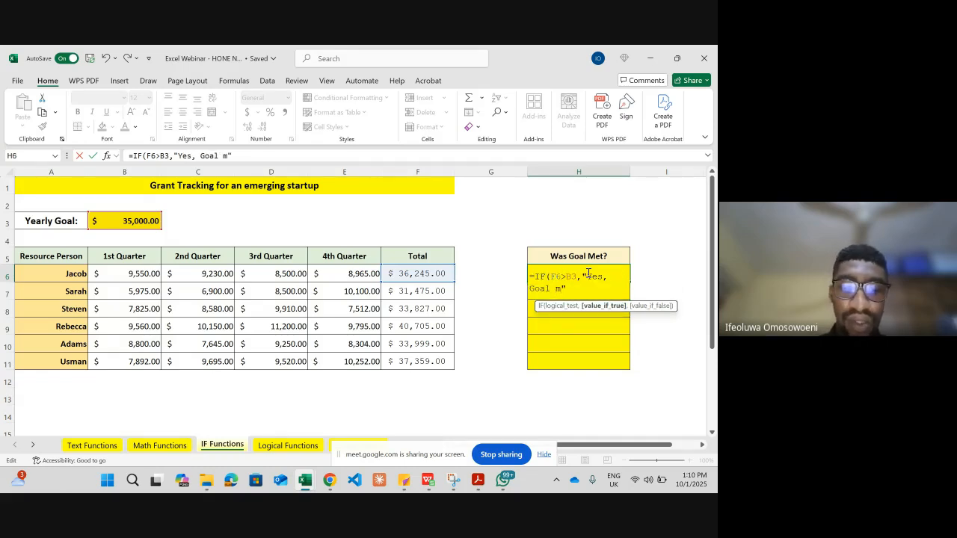
{"action": "key", "text": "BackSpace"}
{"action": "key", "text": "BackSpace"}
{"action": "type", "text": "Met\",@@"}
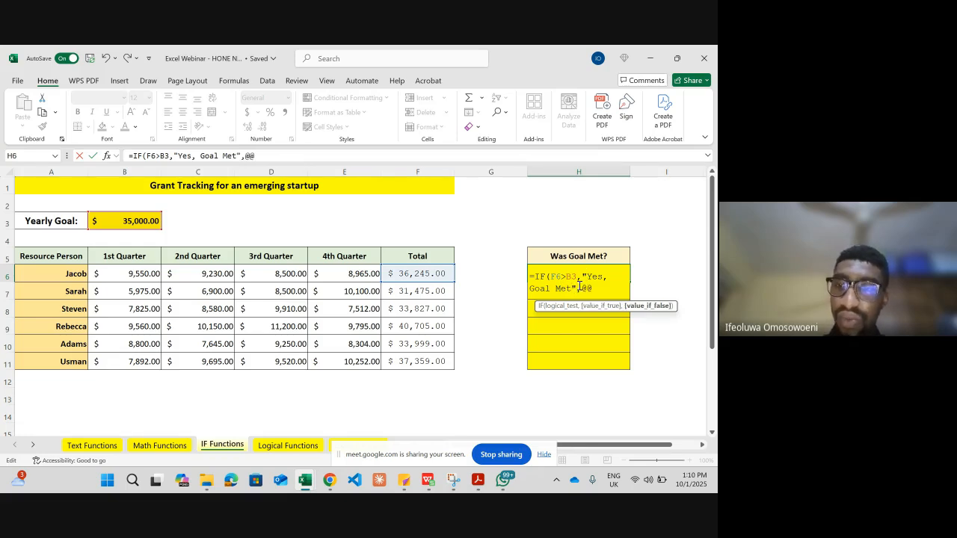
Finish the IF formula in H6 with "No, not met" as the value if false and fill it down to H11
{"action": "key", "text": "BackSpace"}
{"action": "key", "text": "BackSpace"}
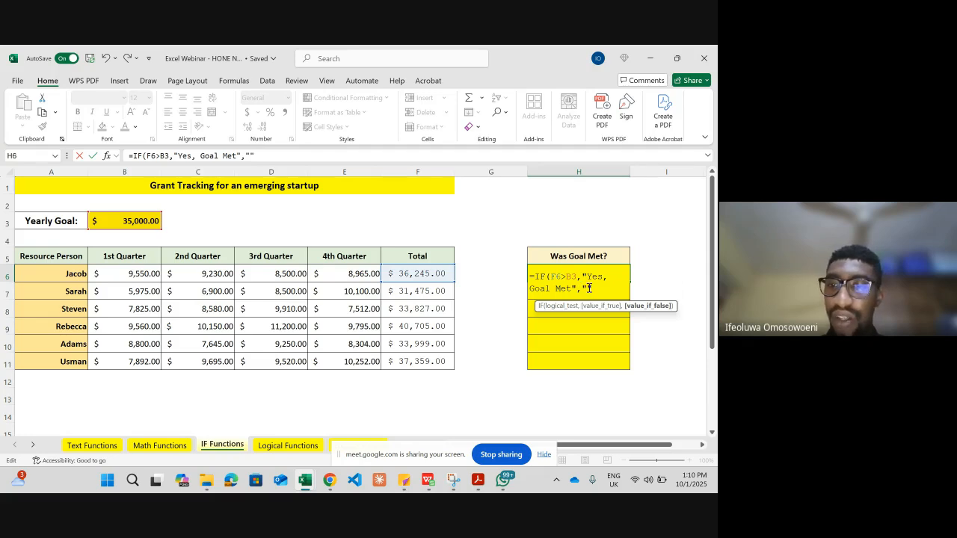
{"action": "type", "text": "No, not met"}
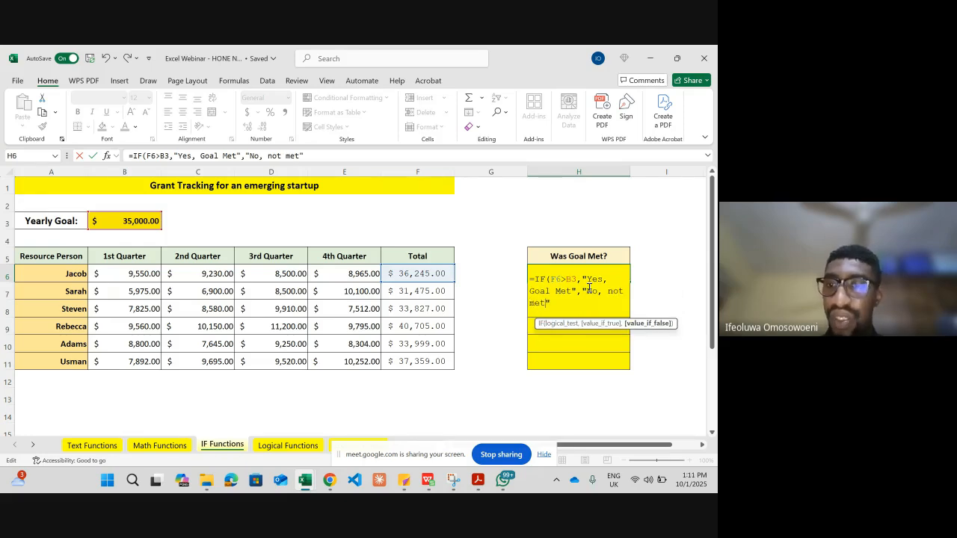
{"action": "key", "text": "Return"}
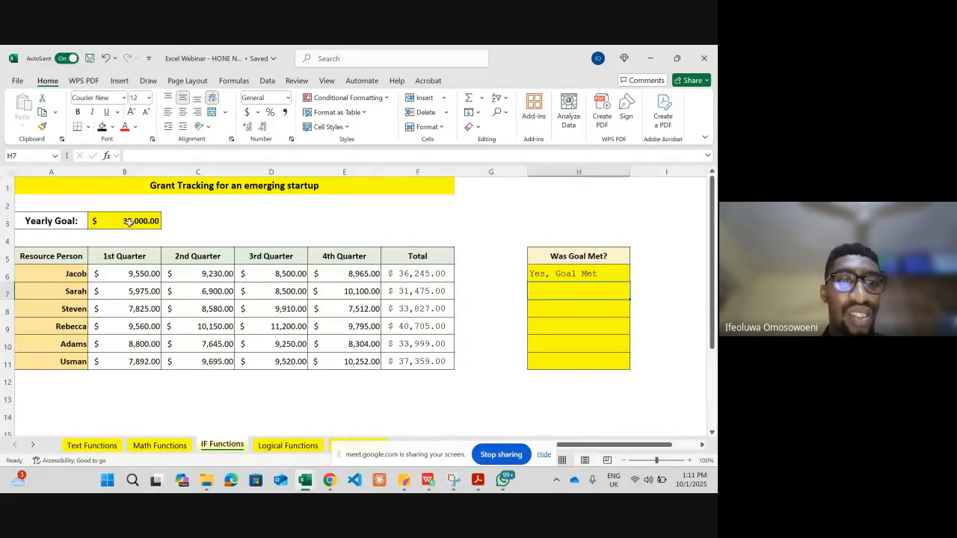
{"action": "left_click", "coordinate": [587, 274]}
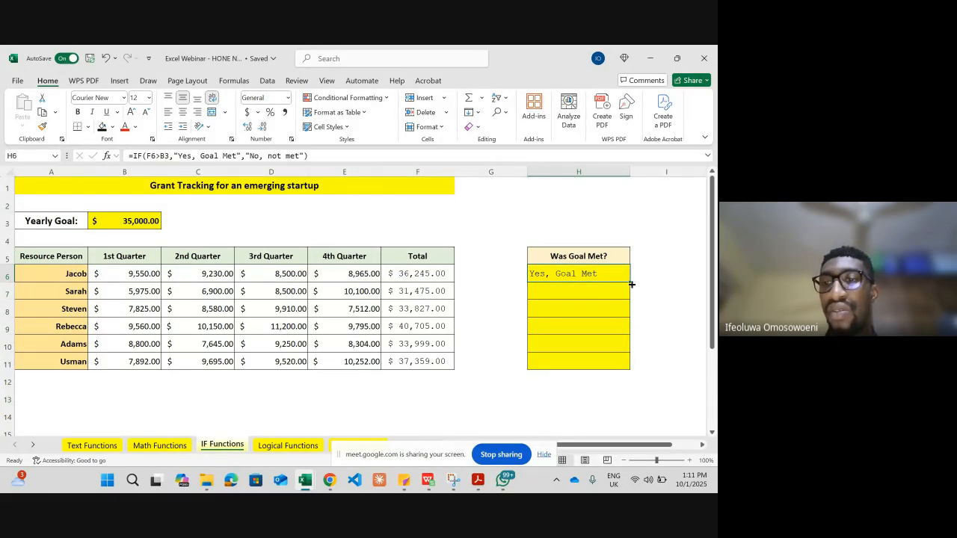
{"action": "left_click_drag", "start_coordinate": [630, 282], "coordinate": [619, 365]}
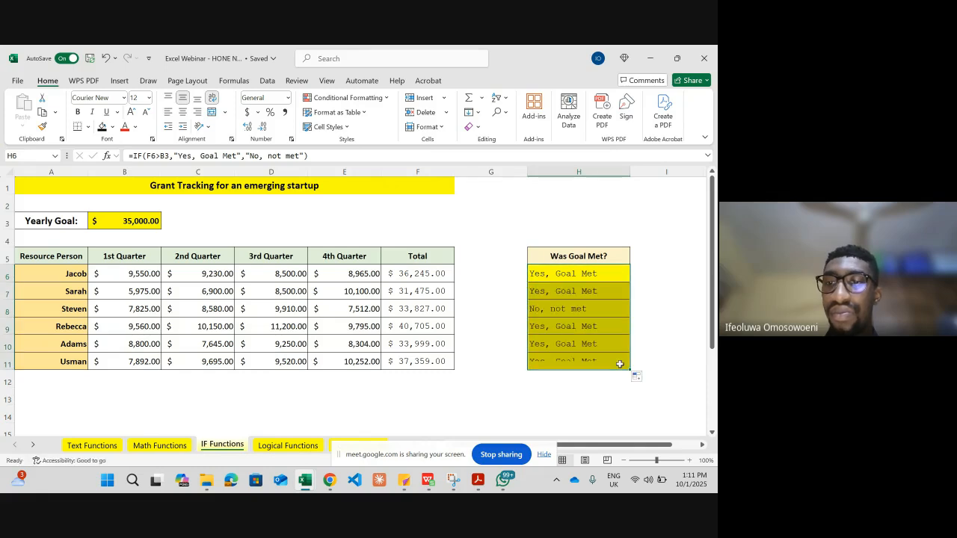
Examine the cell references in the goal-check formulas in H6 to H8, comparing them with the total in F7 and the yearly goal in B3
{"action": "left_click", "coordinate": [565, 292]}
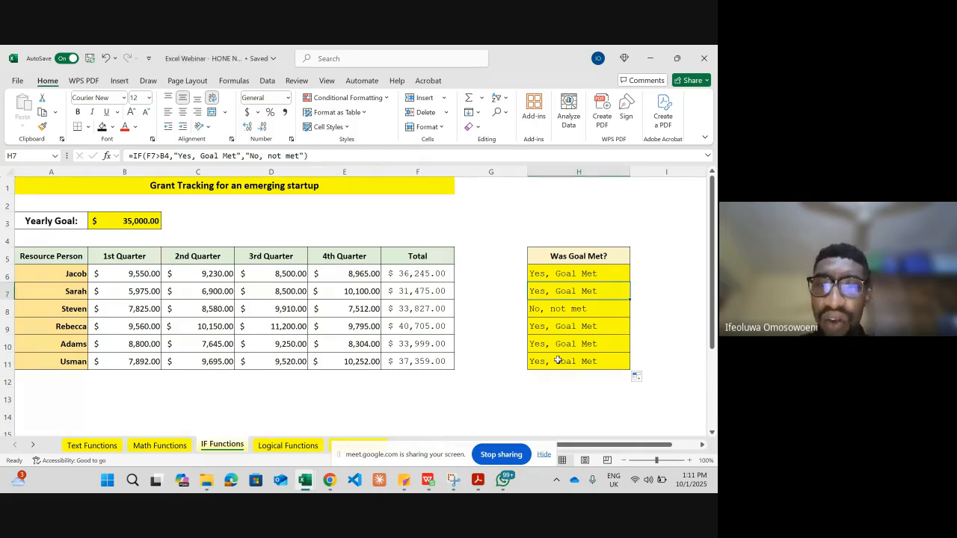
{"action": "left_click", "coordinate": [412, 291]}
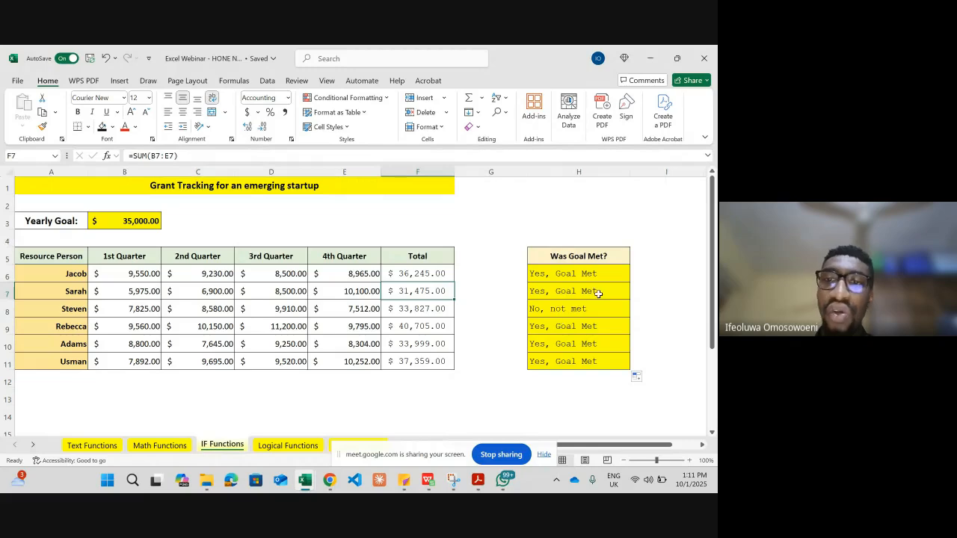
{"action": "double_click", "coordinate": [568, 276]}
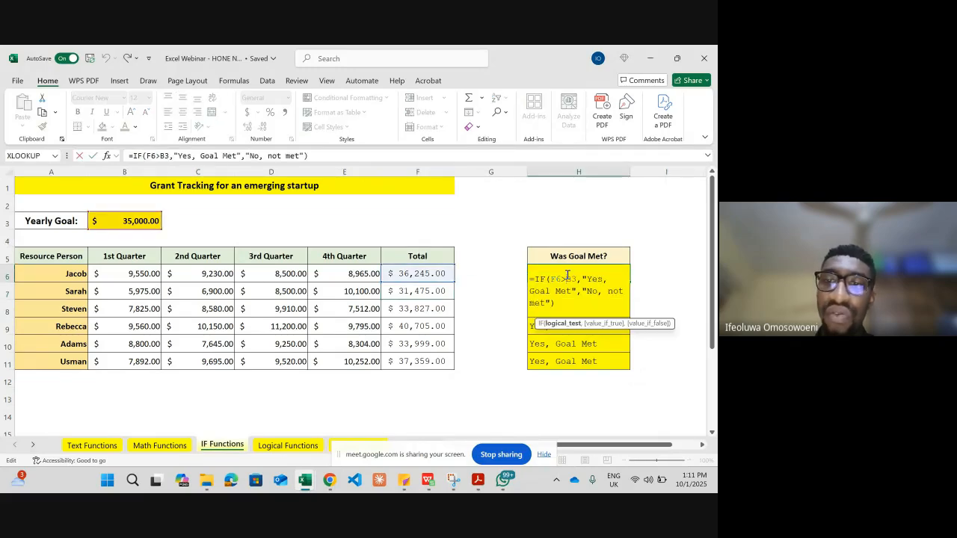
{"action": "key", "text": "Escape"}
{"action": "double_click", "coordinate": [567, 274]}
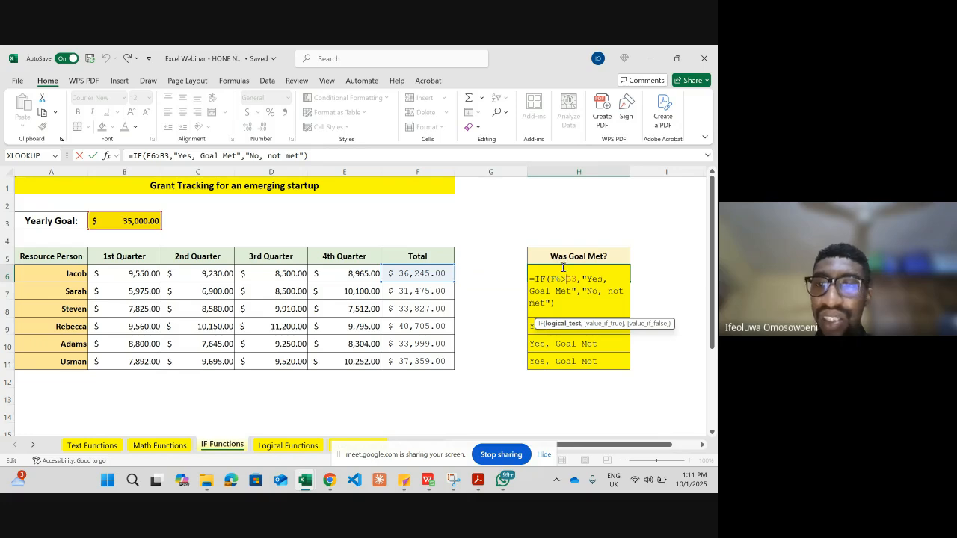
{"action": "key", "text": "ctrl+Return"}
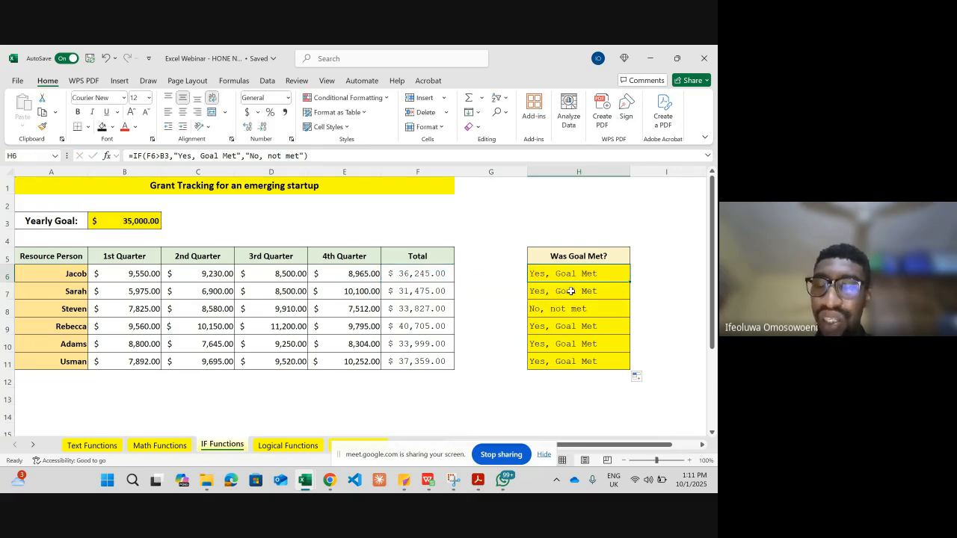
{"action": "double_click", "coordinate": [570, 291]}
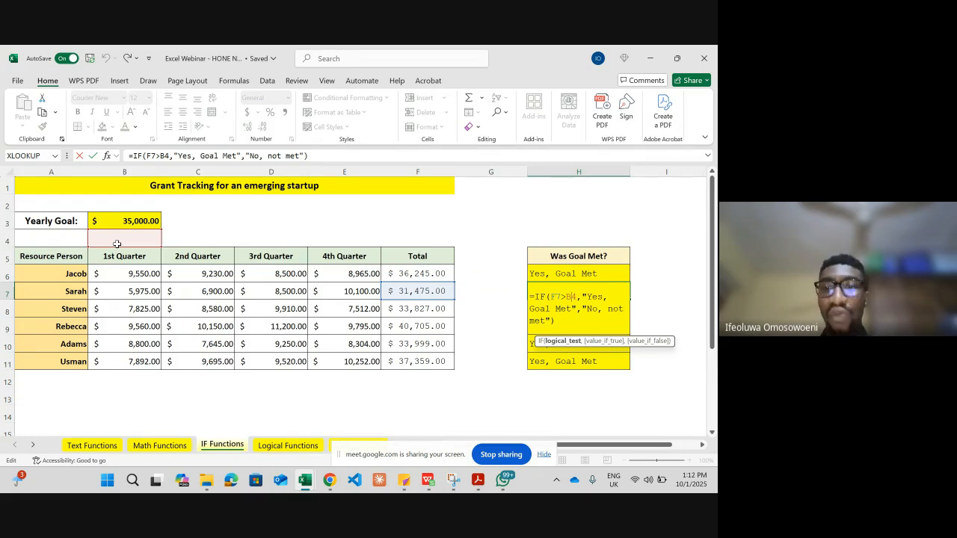
{"action": "key", "text": "ctrl+Return"}
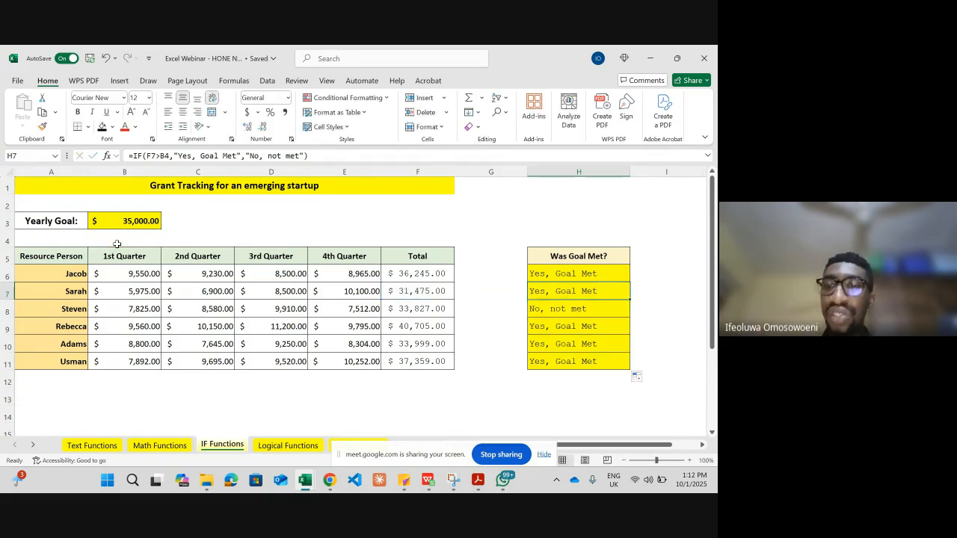
{"action": "double_click", "coordinate": [568, 307]}
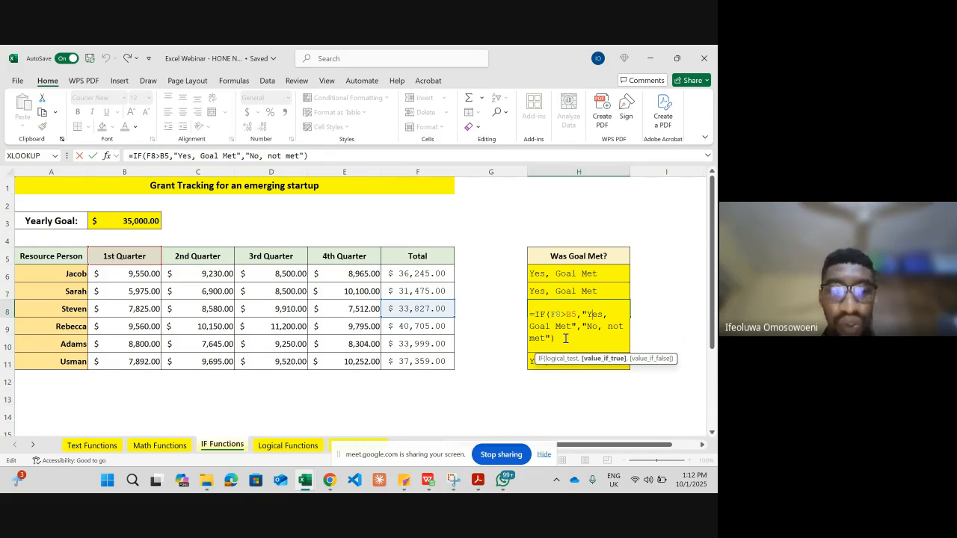
{"action": "key", "text": "Escape"}
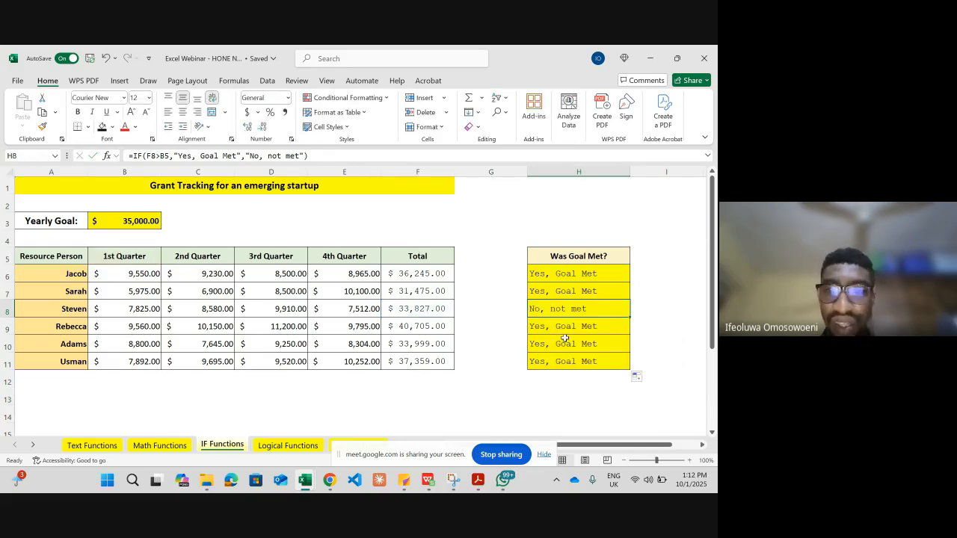
{"action": "left_click", "coordinate": [131, 220]}
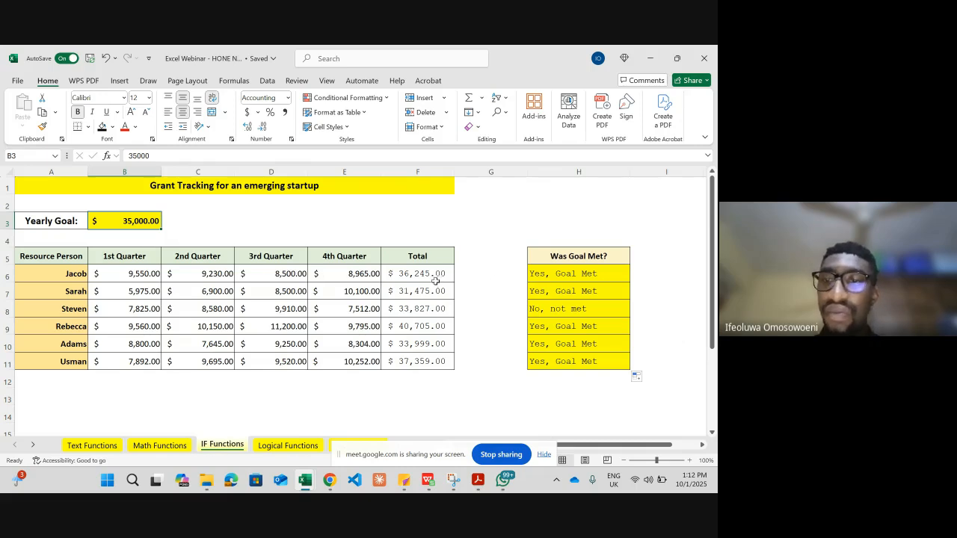
{"action": "left_click", "coordinate": [565, 275]}
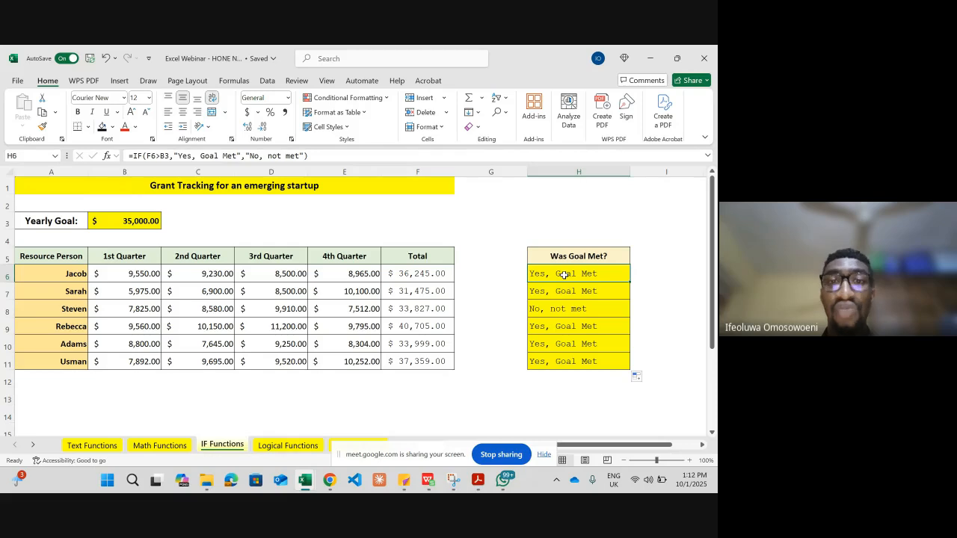
{"action": "left_click", "coordinate": [520, 224]}
{"action": "left_click", "coordinate": [483, 204]}
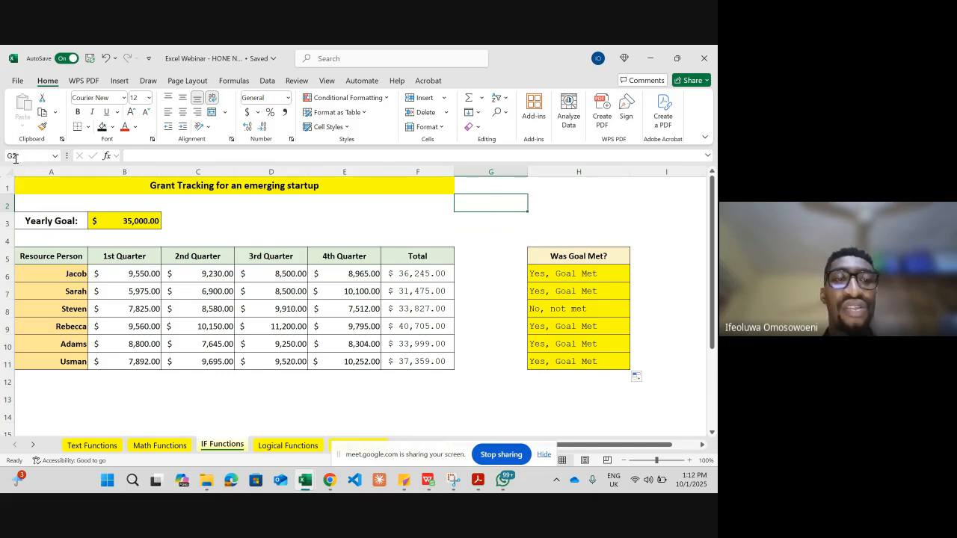
{"action": "left_click", "coordinate": [631, 208]}
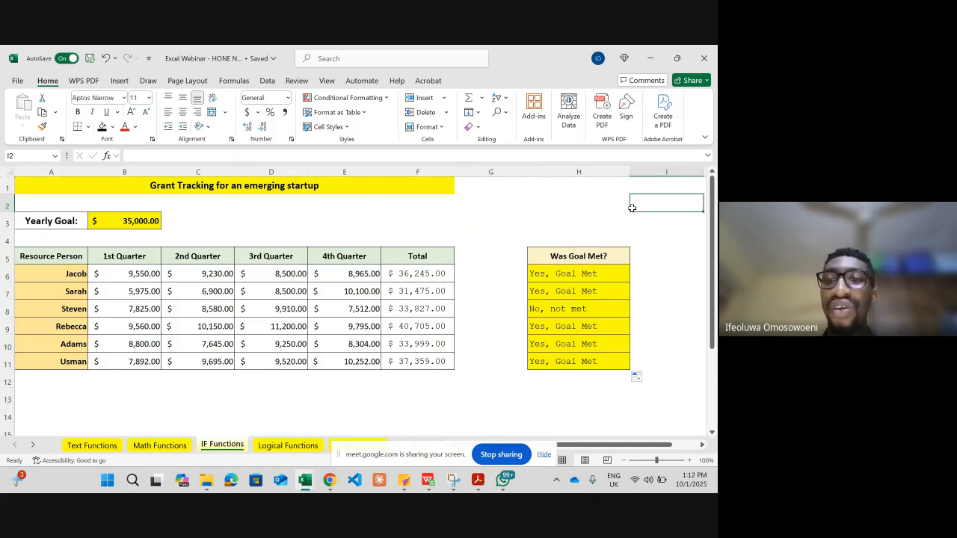
{"action": "left_click", "coordinate": [500, 192]}
{"action": "left_click", "coordinate": [500, 217]}
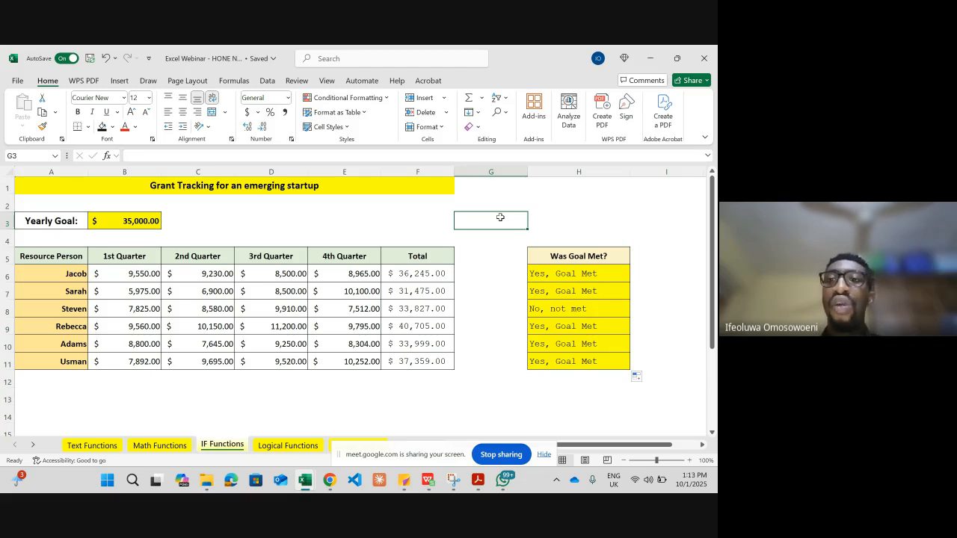
Make the yearly goal reference absolute as $B$3 in the H6 IF formula and fill the formula down to H11
{"action": "left_click", "coordinate": [552, 275]}
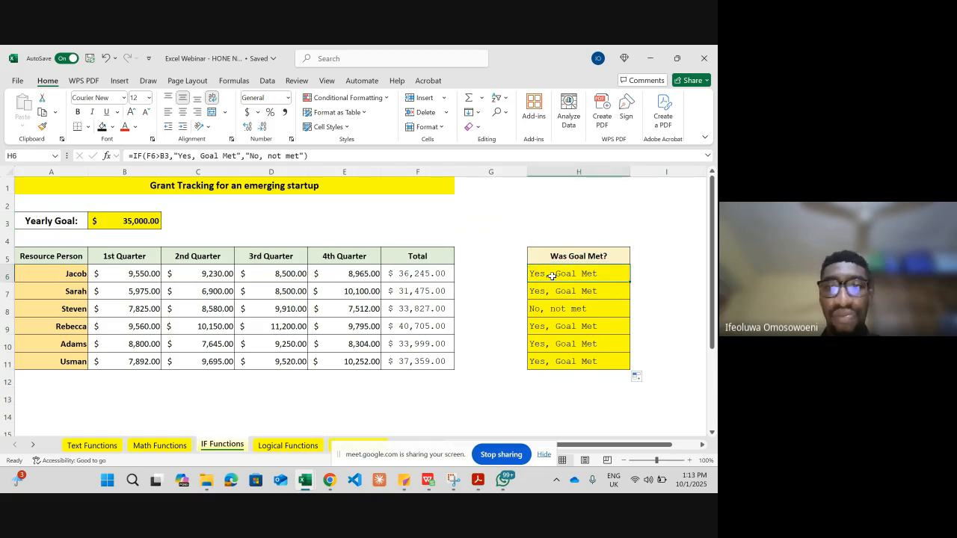
{"action": "double_click", "coordinate": [553, 276]}
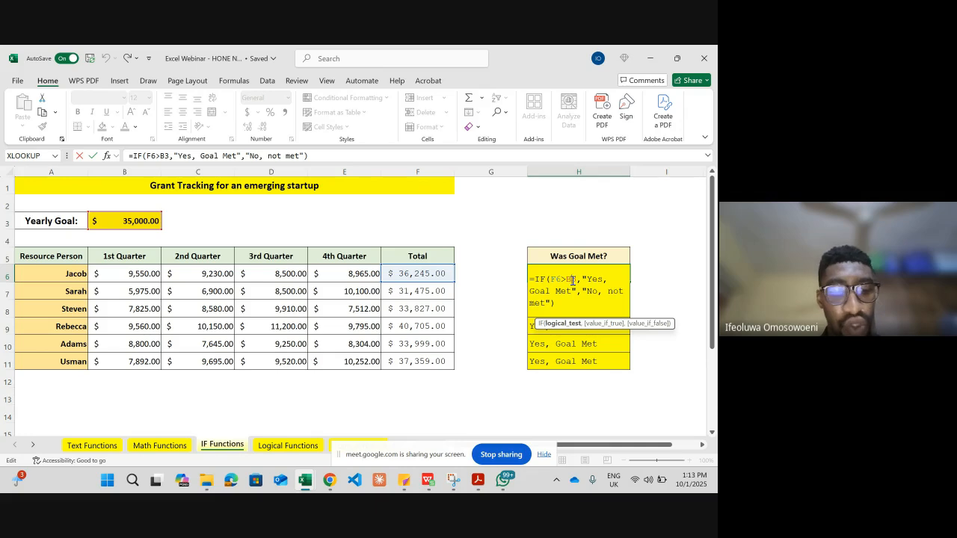
{"action": "key", "text": "F4"}
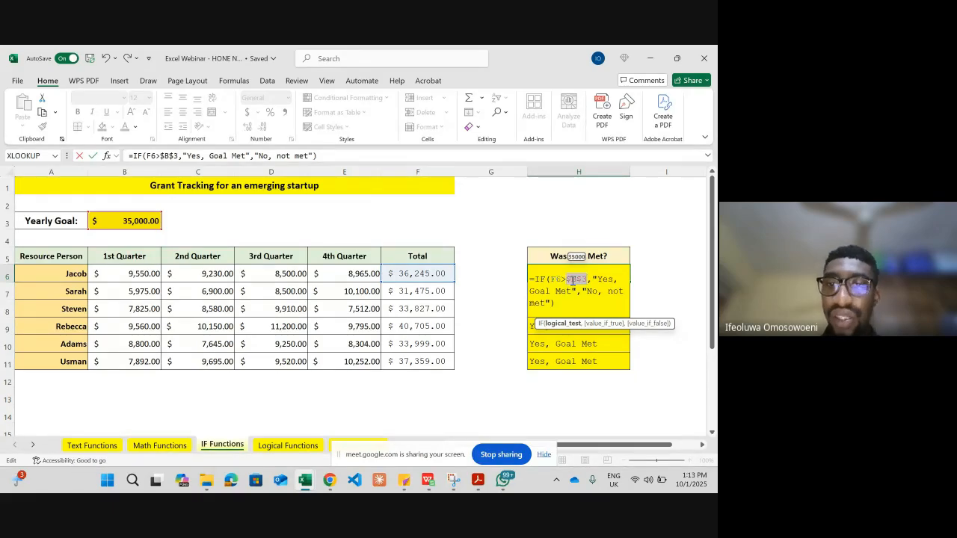
{"action": "key", "text": "Return"}
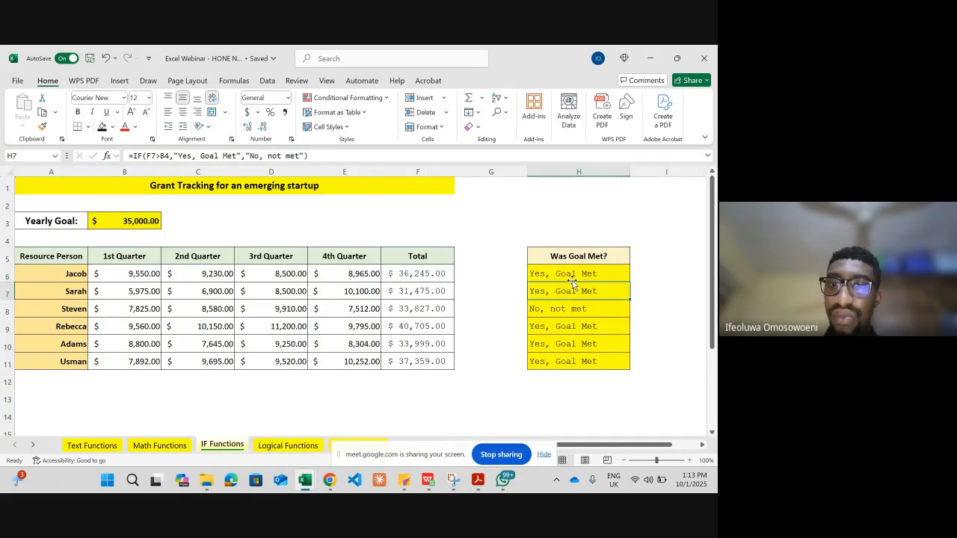
{"action": "left_click", "coordinate": [591, 274]}
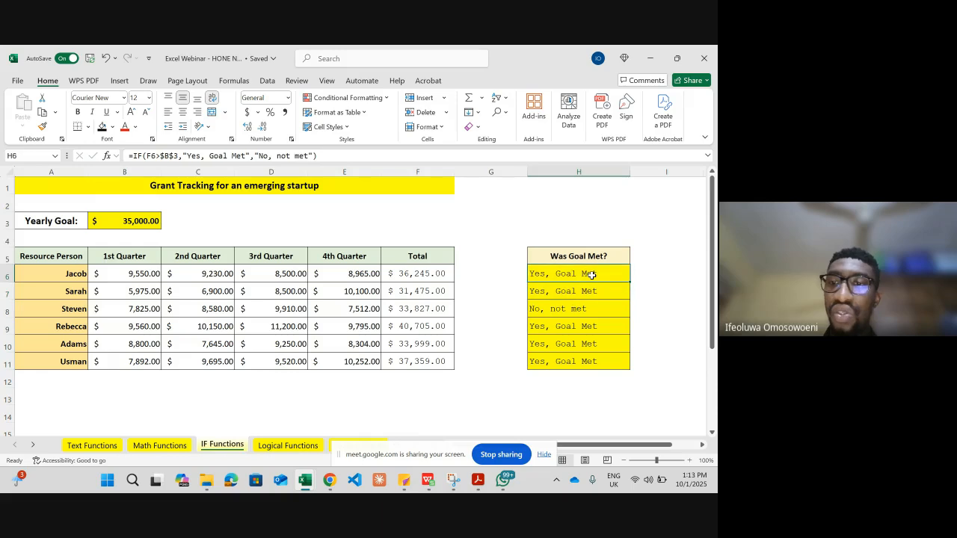
{"action": "left_click_drag", "start_coordinate": [630, 282], "coordinate": [625, 363]}
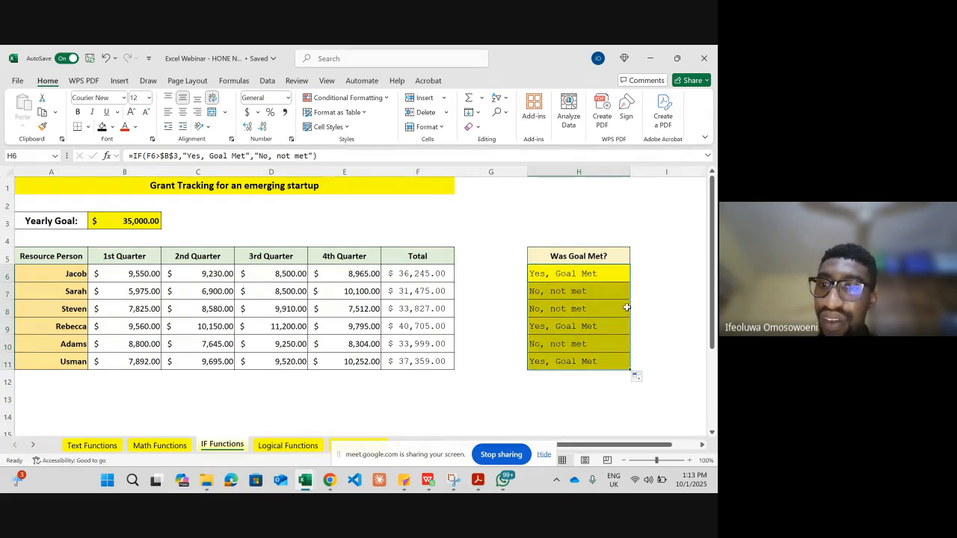
Check the total and yearly goal references in the refilled IF formulas in H7 and H8
{"action": "left_click", "coordinate": [570, 310]}
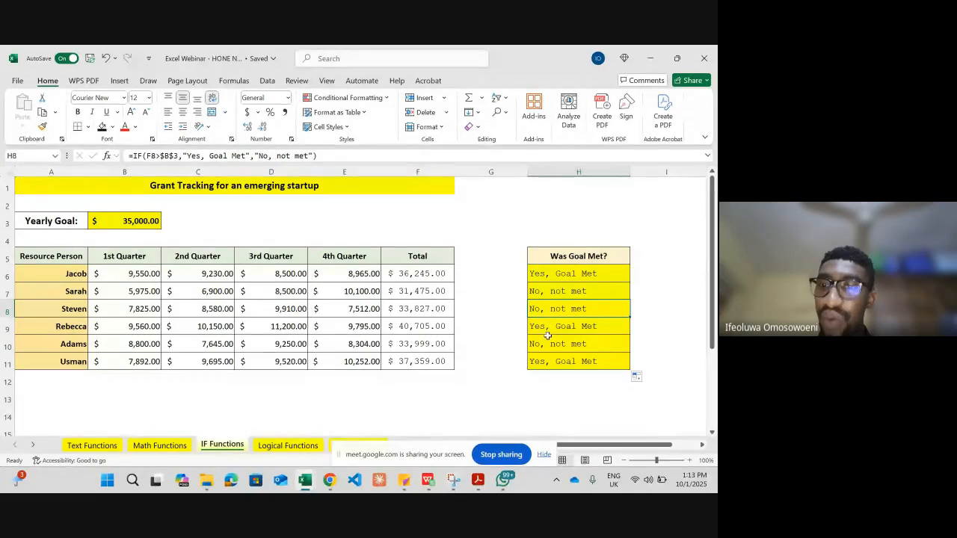
{"action": "left_click", "coordinate": [586, 291]}
{"action": "double_click", "coordinate": [586, 291]}
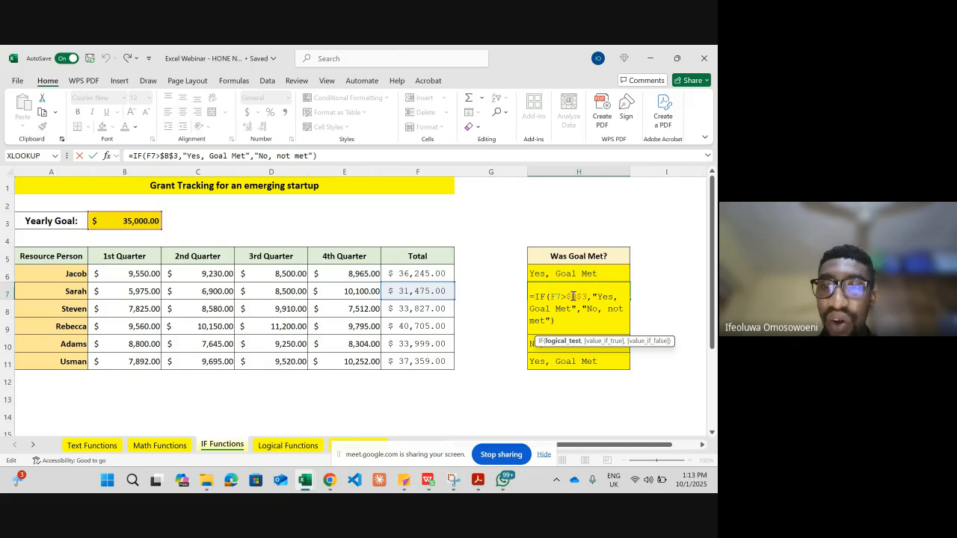
{"action": "key", "text": "Return"}
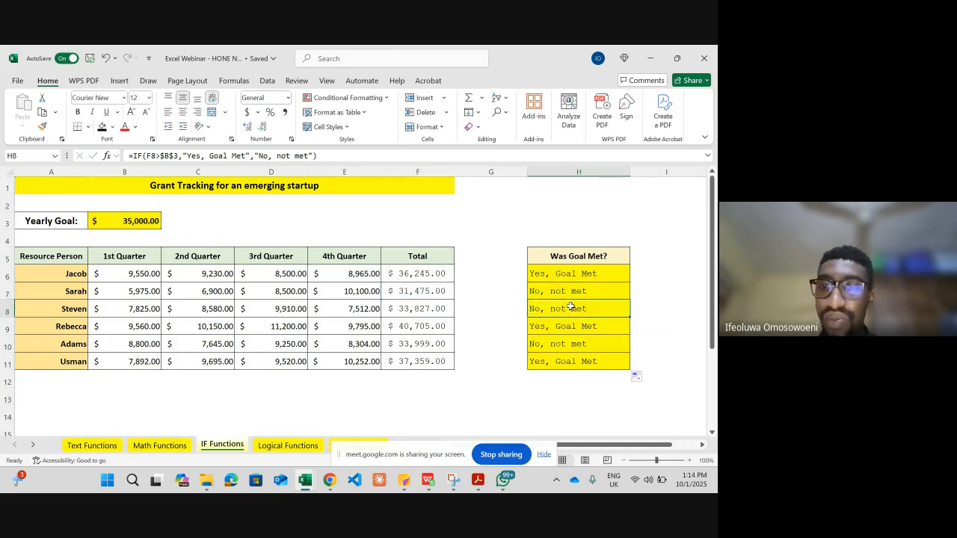
{"action": "double_click", "coordinate": [571, 308]}
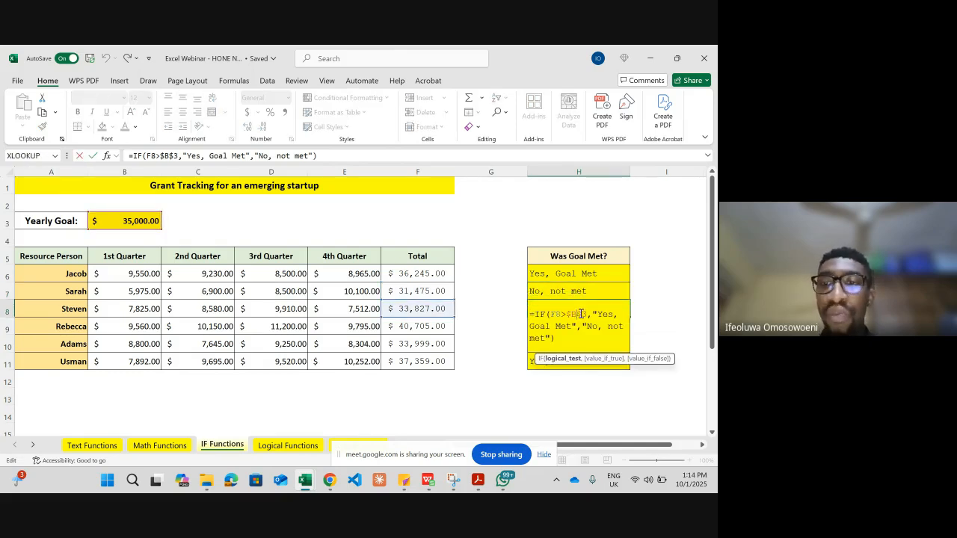
{"action": "key", "text": "Escape"}
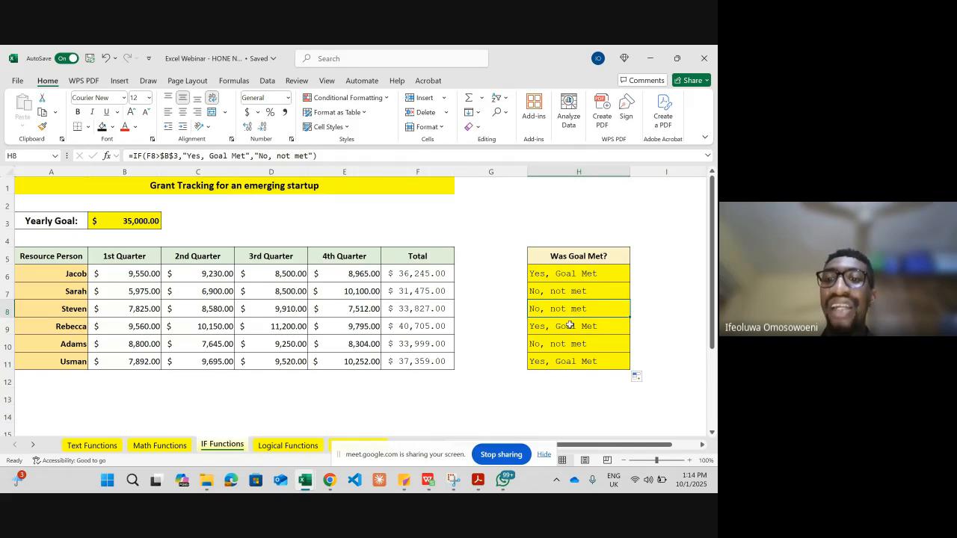
Change the yearly goal reference in the H6 IF formula to B$3 and fill the formula down to H11
{"action": "double_click", "coordinate": [574, 271]}
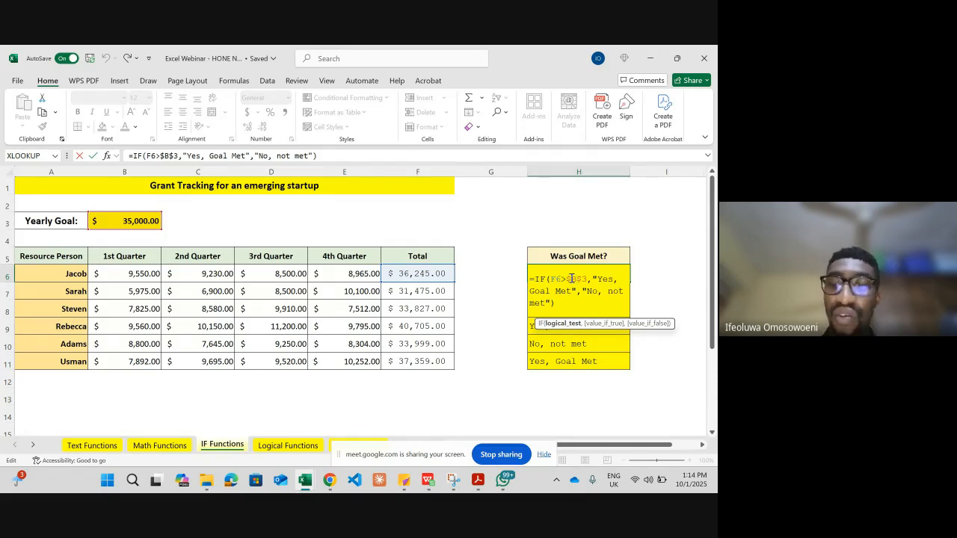
{"action": "key", "text": "Delete"}
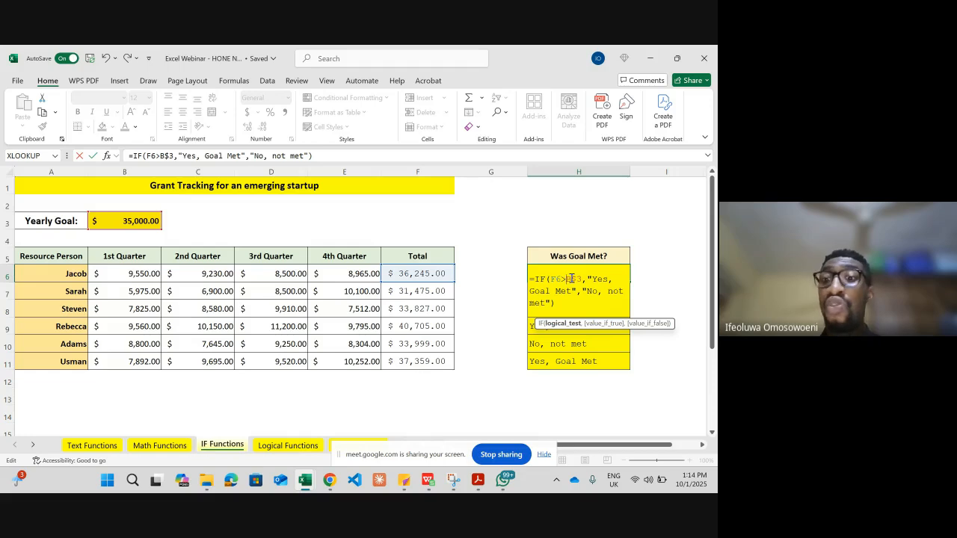
{"action": "key", "text": "Return"}
{"action": "left_click", "coordinate": [590, 275]}
{"action": "left_click_drag", "start_coordinate": [630, 282], "coordinate": [632, 366]}
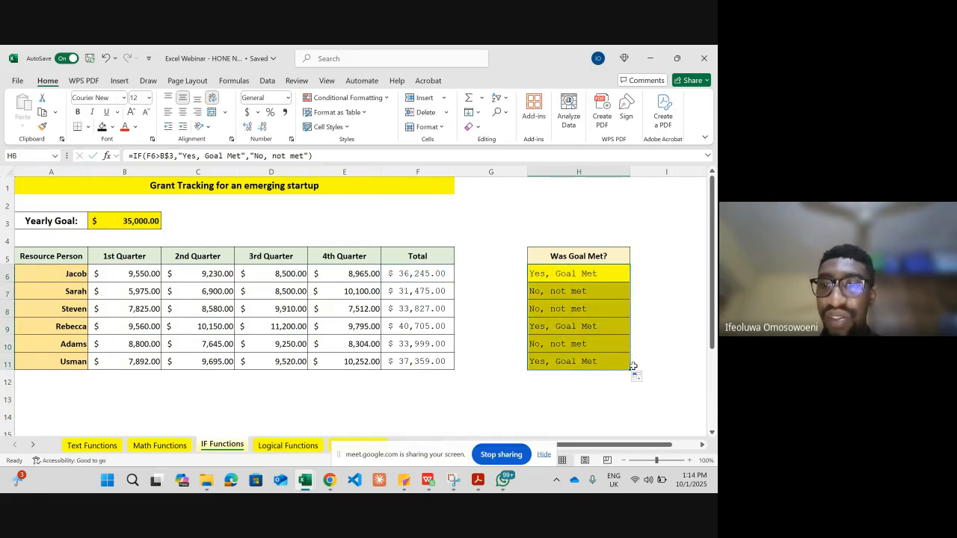
Check how the mixed yearly goal reference carried down into the IF formulas in H7 and H8
{"action": "double_click", "coordinate": [567, 294]}
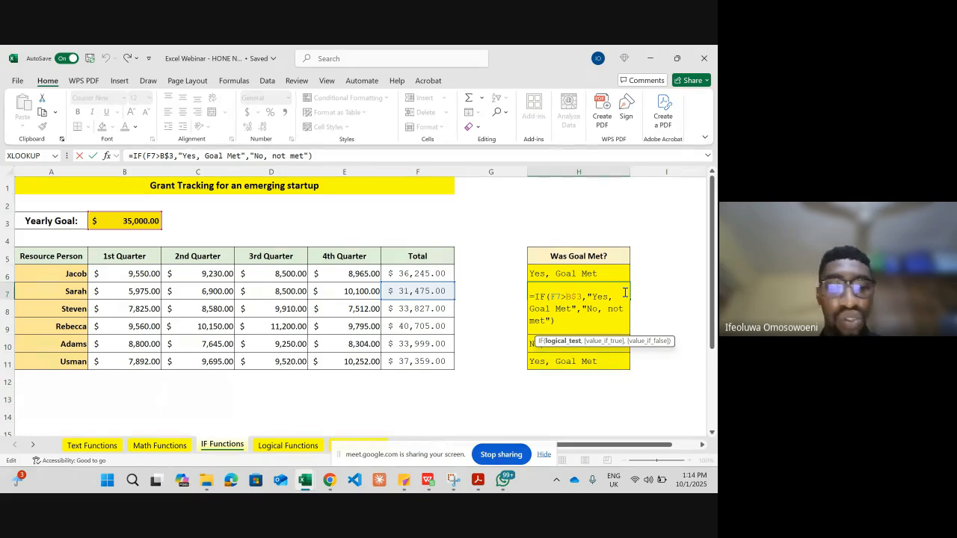
{"action": "key", "text": "Escape"}
{"action": "double_click", "coordinate": [580, 305]}
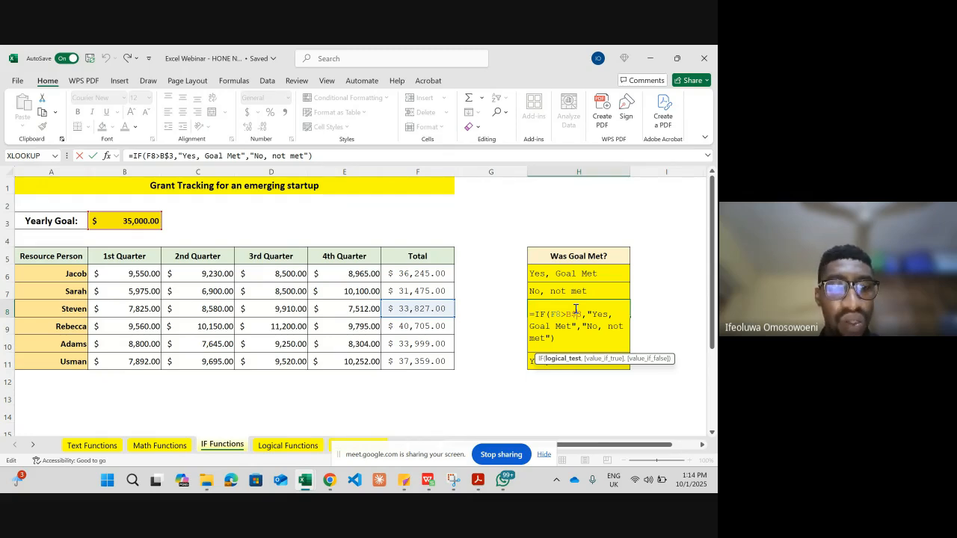
{"action": "key", "text": "Escape"}
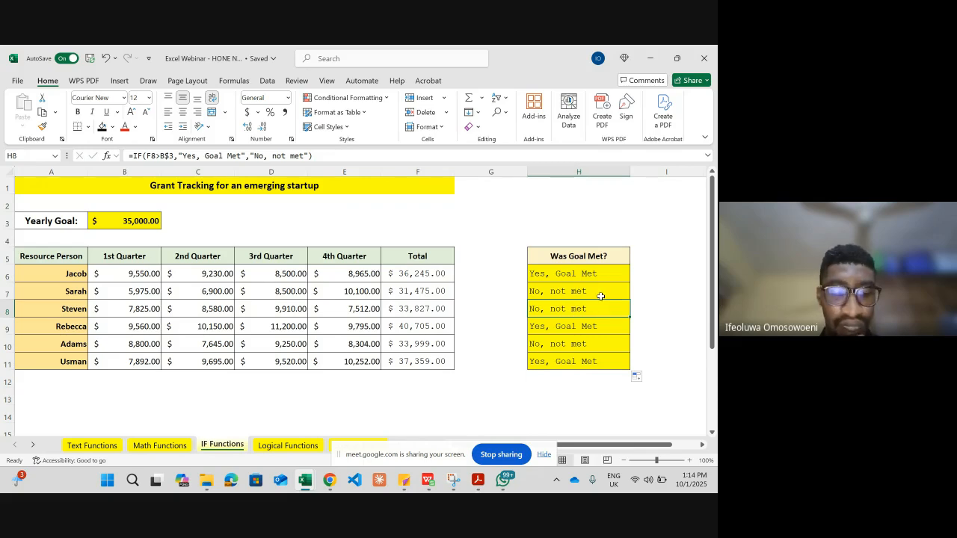
Undo the column H fill and the B$3 reference change in the H6 formula
{"action": "key", "text": "ctrl+z"}
{"action": "key", "text": "ctrl+z"}
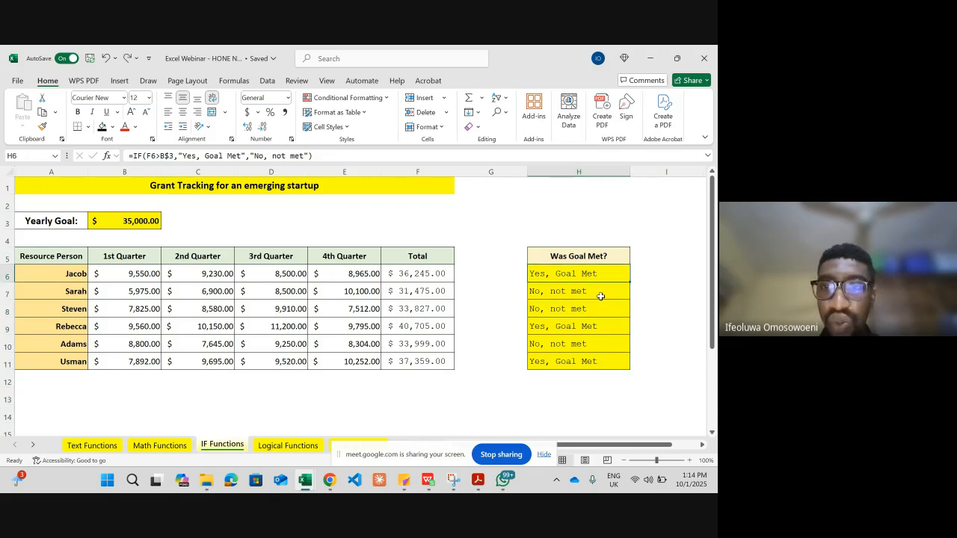
{"action": "double_click", "coordinate": [569, 273]}
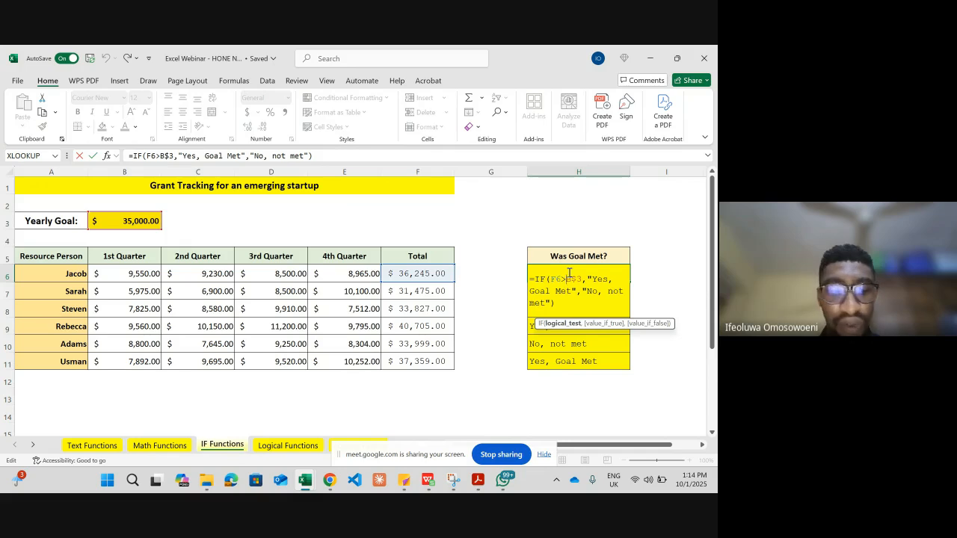
{"action": "key", "text": "Escape"}
{"action": "key", "text": "ctrl+z"}
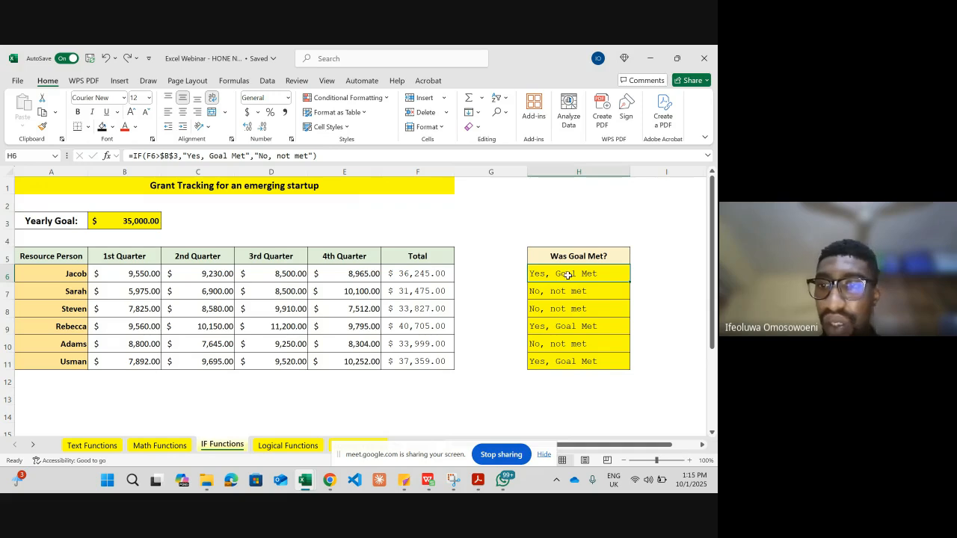
Copy the goal-check formulas in H6:H11 and paste them into the adjacent column starting at I6
{"action": "key", "text": "shift+Down"}
{"action": "key", "text": "shift+Down"}
{"action": "key", "text": "shift+Down"}
{"action": "key", "text": "shift+Down"}
{"action": "key", "text": "shift+Down"}
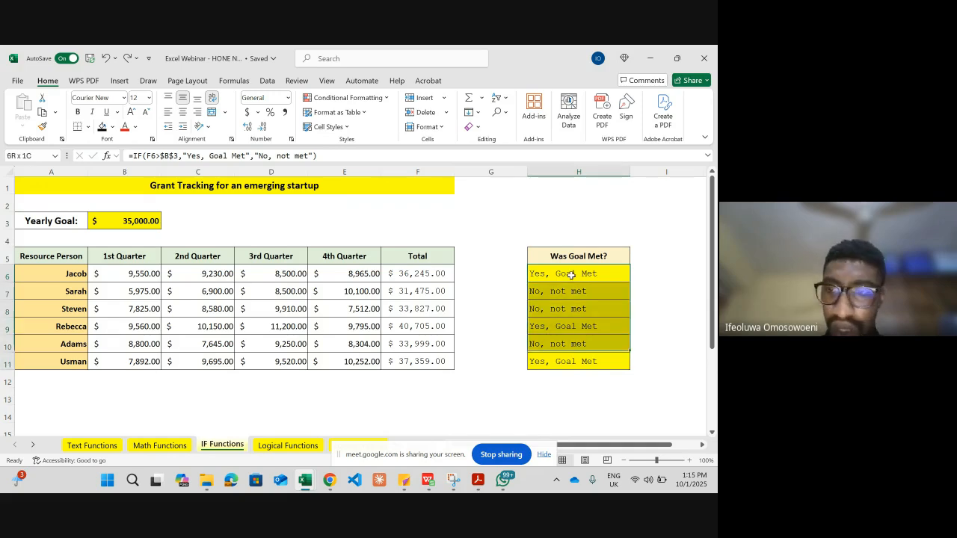
{"action": "key", "text": "ctrl+c"}
{"action": "left_click", "coordinate": [668, 274]}
{"action": "key", "text": "ctrl+v"}
{"action": "key", "text": "Escape"}
Examine the total and yearly goal references in the pasted formulas in I6 and I7
{"action": "double_click", "coordinate": [670, 273]}
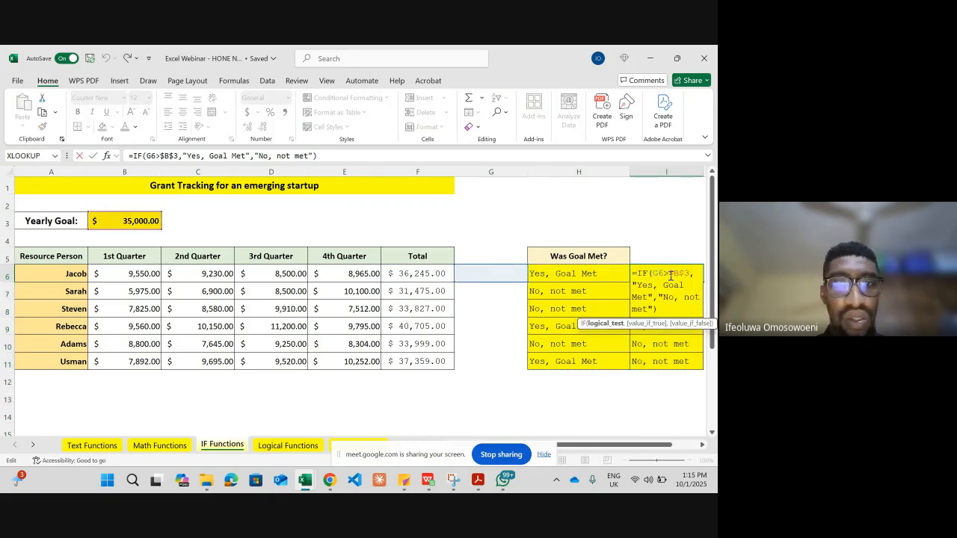
{"action": "key", "text": "Escape"}
{"action": "double_click", "coordinate": [668, 291]}
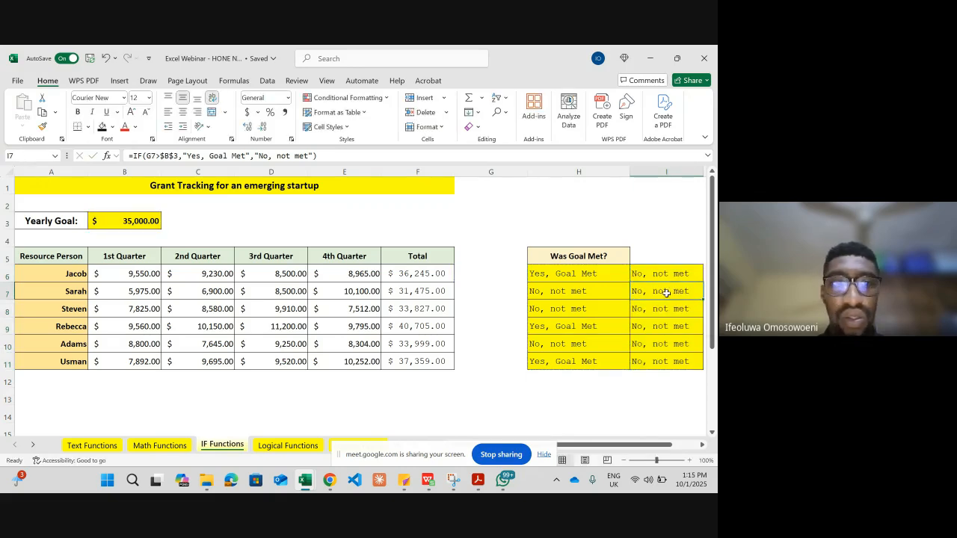
{"action": "key", "text": "Escape"}
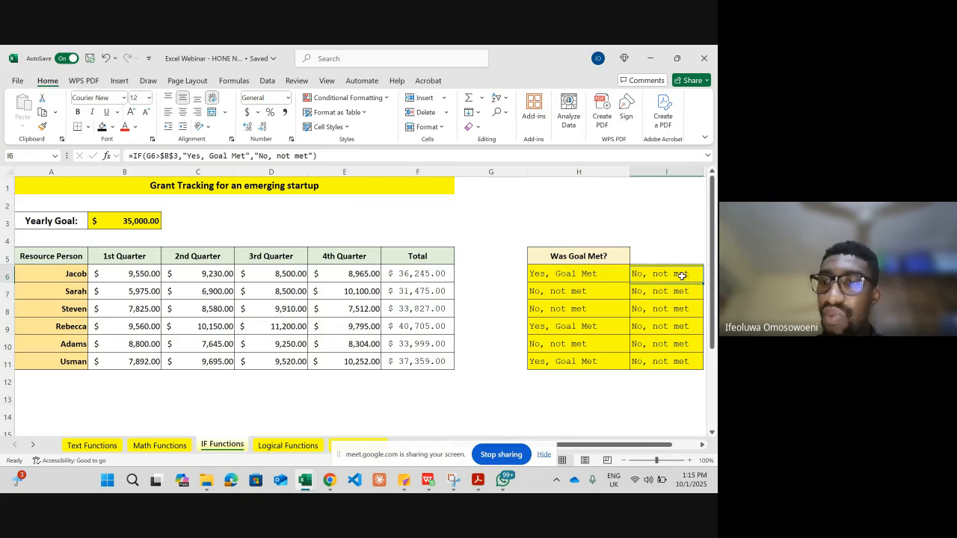
Change the yearly goal reference in the I6 IF formula to $B3 and fill the formula down to I11
{"action": "double_click", "coordinate": [680, 275]}
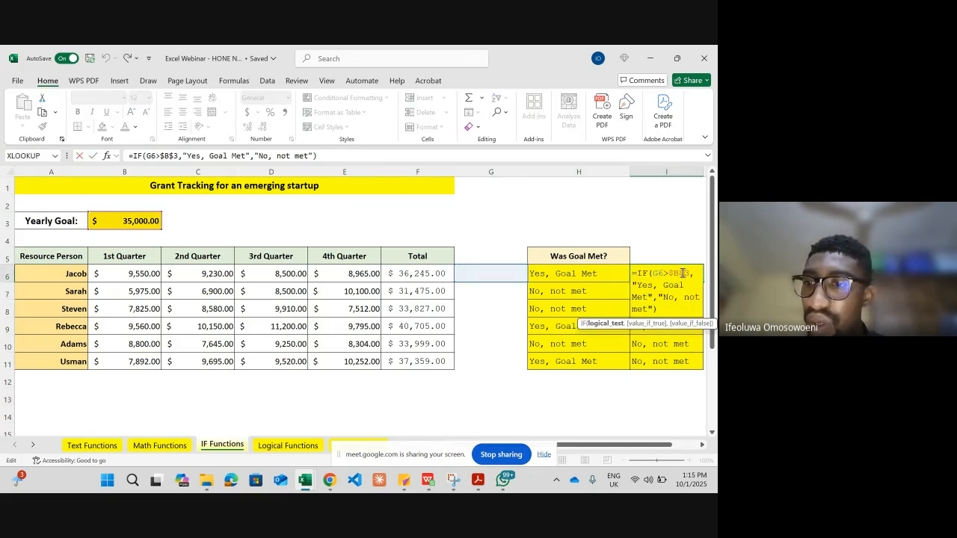
{"action": "key", "text": "BackSpace"}
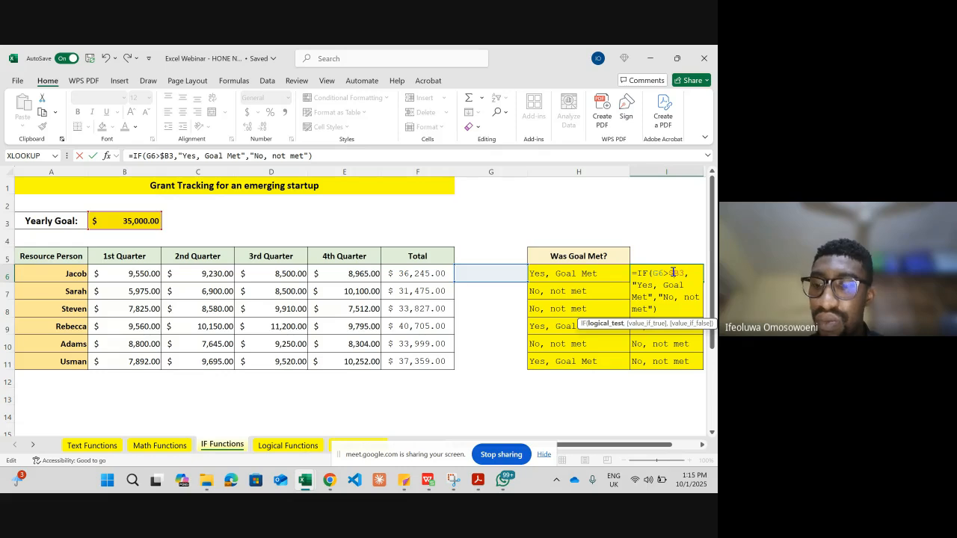
{"action": "key", "text": "Return"}
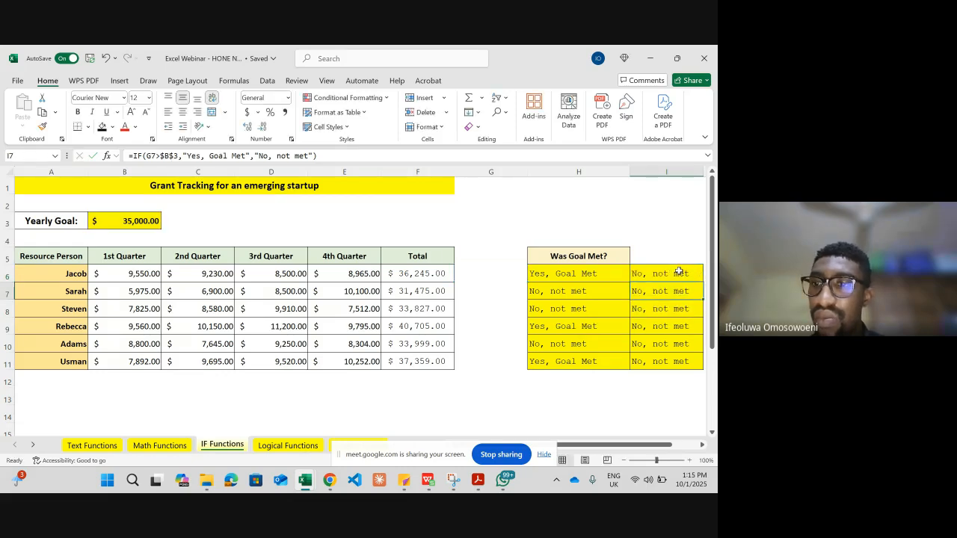
{"action": "left_click", "coordinate": [679, 273]}
{"action": "left_click_drag", "start_coordinate": [703, 281], "coordinate": [559, 367]}
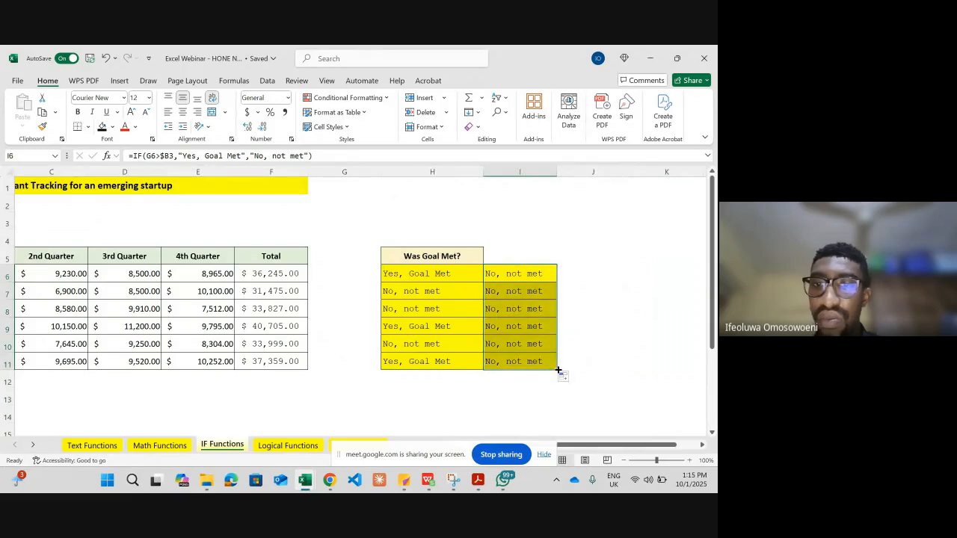
Inspect the filled formula in I7, comparing its column-locked goal reference with the yearly goal in B3
{"action": "double_click", "coordinate": [497, 292]}
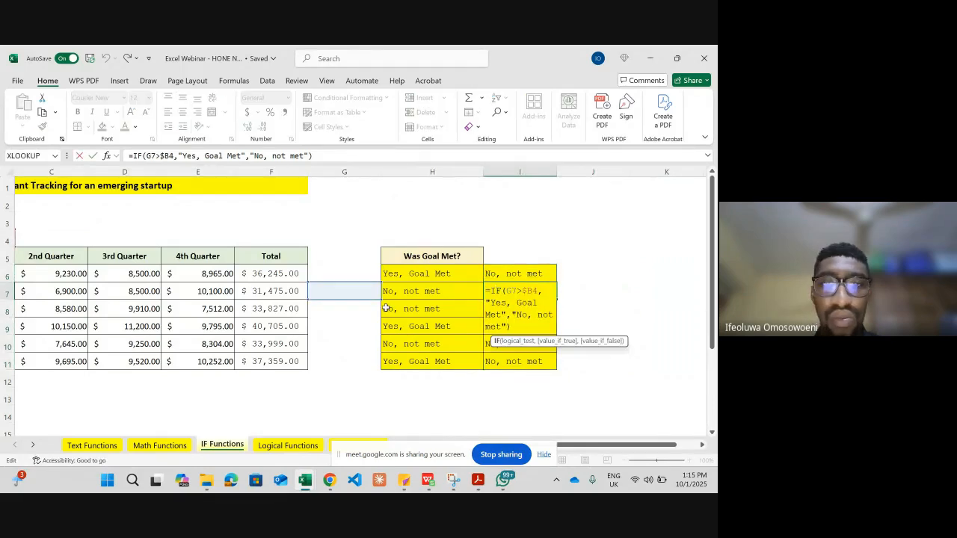
{"action": "scroll", "coordinate": [386, 308], "scroll_direction": "left", "scroll_amount": 2}
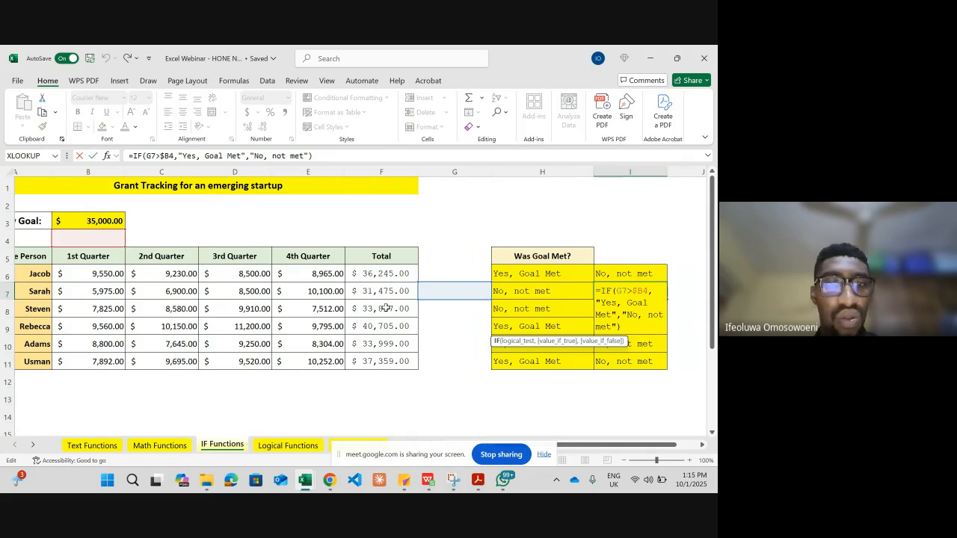
{"action": "scroll", "coordinate": [386, 308], "scroll_direction": "right", "scroll_amount": 1}
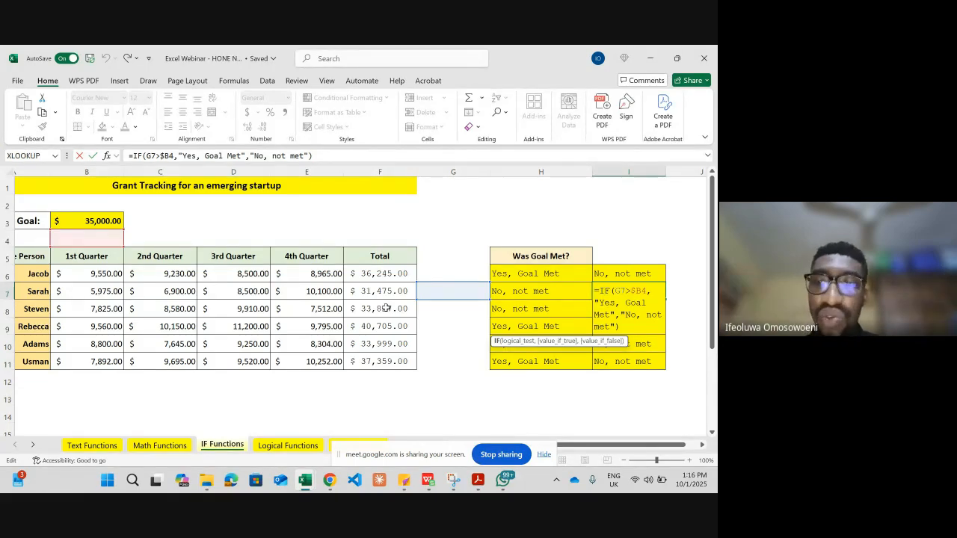
{"action": "key", "text": "Return"}
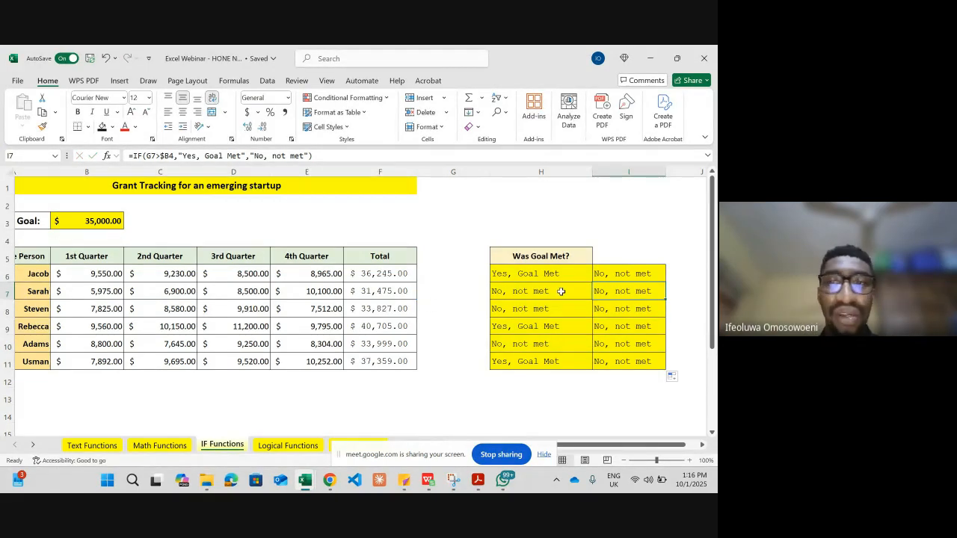
Switch the yearly goal reference in the I6 IF formula to B$3 and refill the formula down to I11
{"action": "left_click", "coordinate": [630, 272]}
{"action": "double_click", "coordinate": [630, 273]}
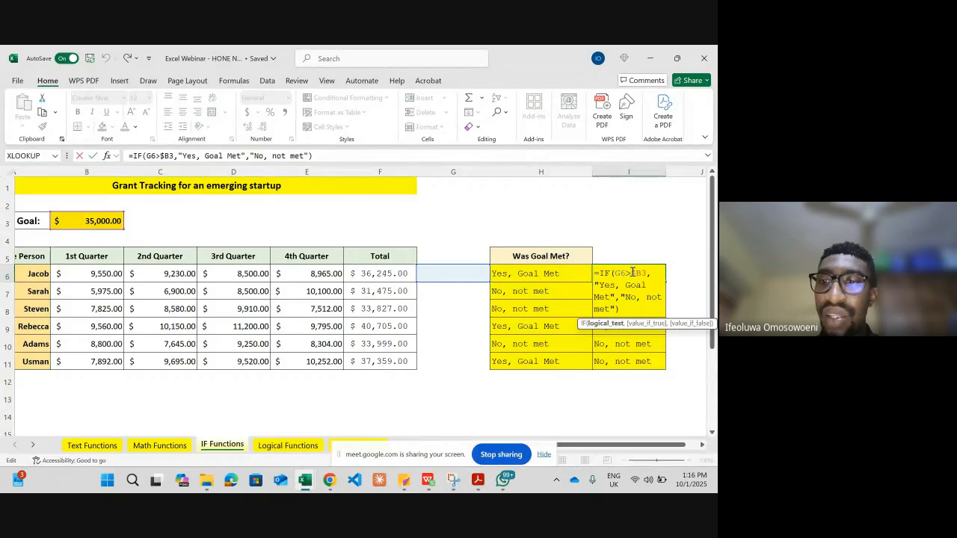
{"action": "key", "text": "F4"}
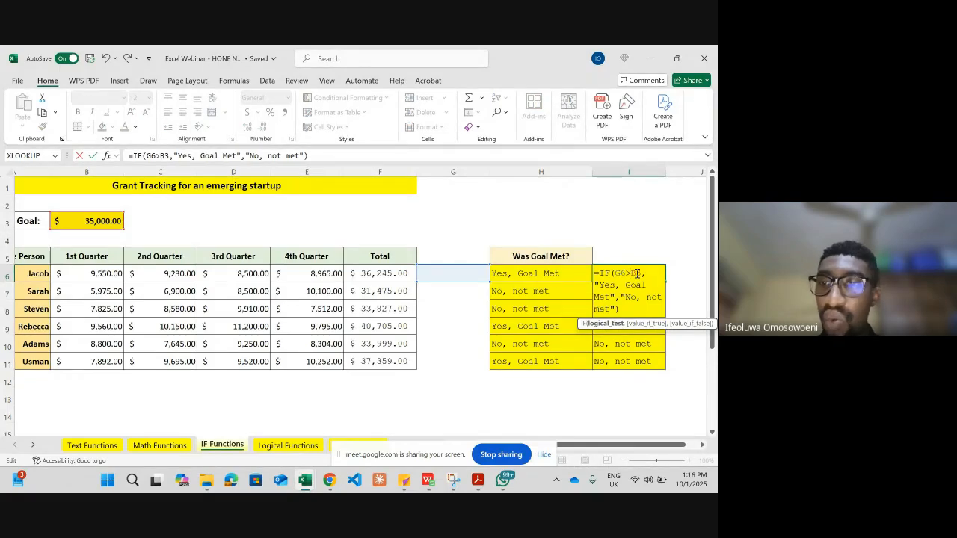
{"action": "key", "text": "F4"}
{"action": "key", "text": "F4"}
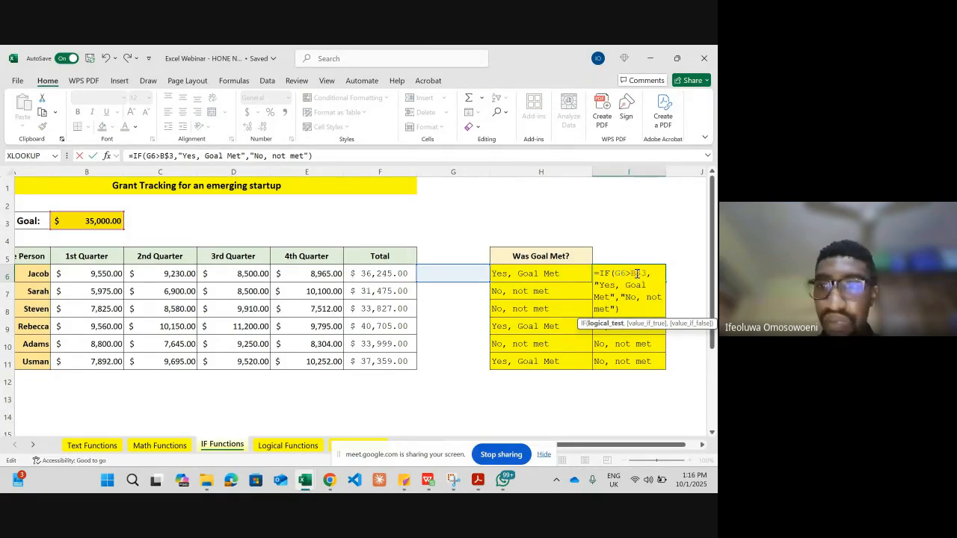
{"action": "key", "text": "Return"}
{"action": "left_click", "coordinate": [651, 276]}
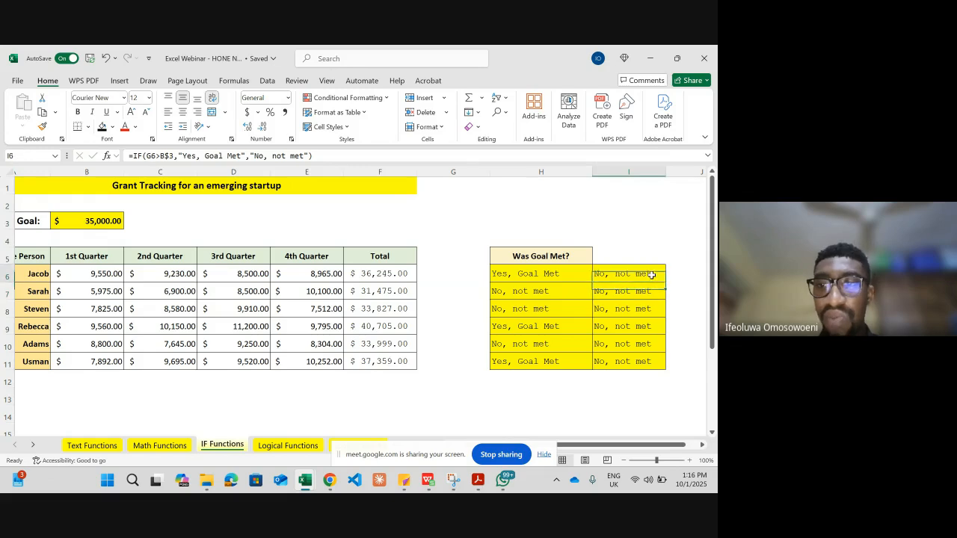
{"action": "left_click_drag", "start_coordinate": [664, 282], "coordinate": [662, 363]}
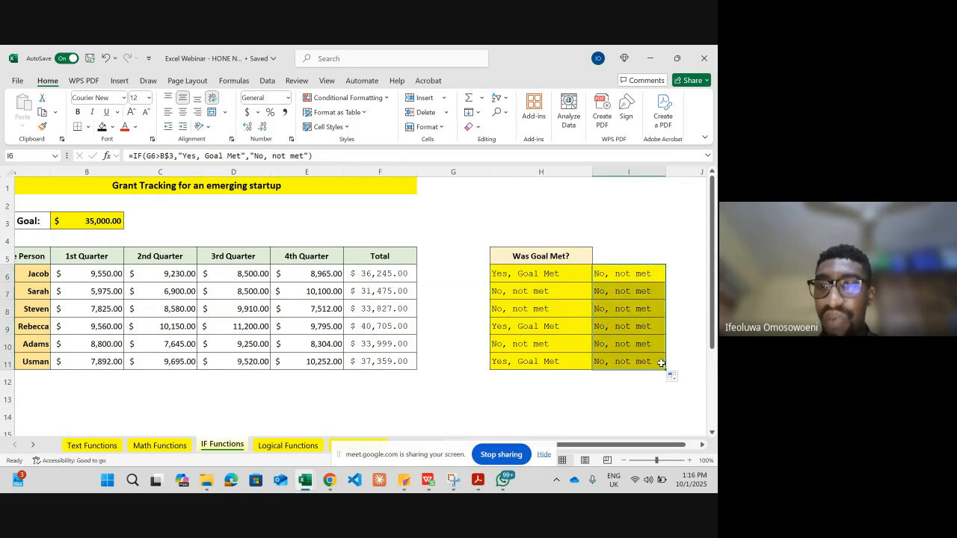
Check the row-locked yearly goal reference in the refilled formulas in I7 and I8
{"action": "double_click", "coordinate": [640, 291]}
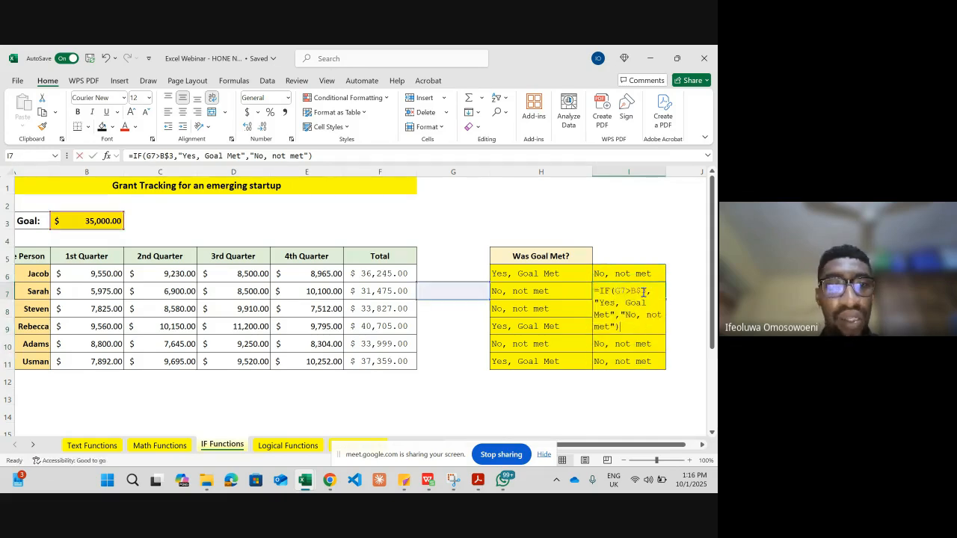
{"action": "key", "text": "Escape"}
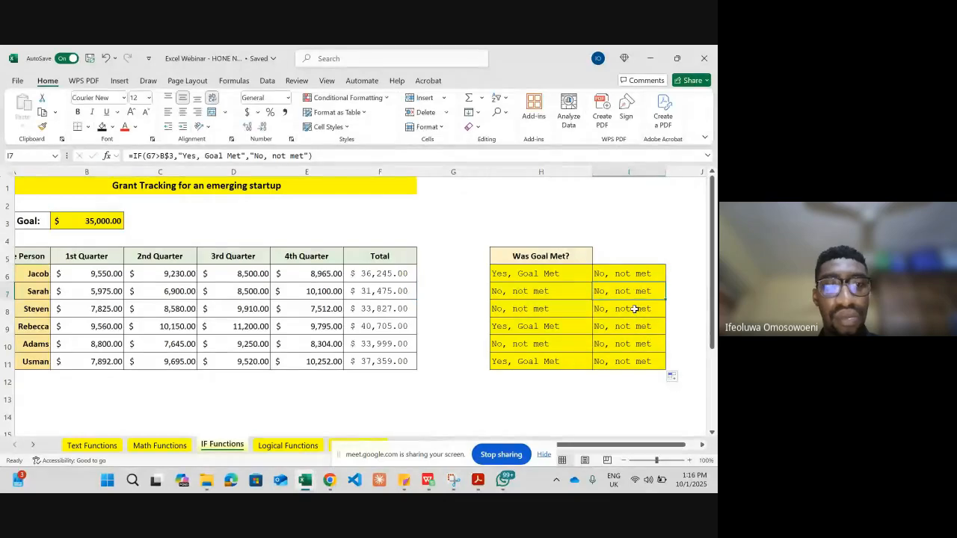
{"action": "left_click", "coordinate": [630, 314]}
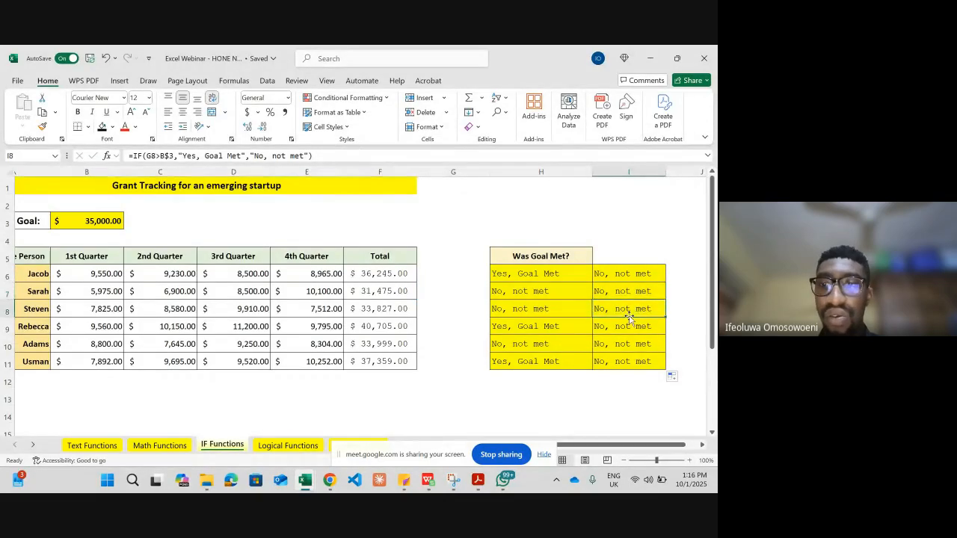
Undo all the reference edits, fills and the paste in column I, leaving I6:I11 empty
{"action": "left_click", "coordinate": [635, 272]}
{"action": "key", "text": "shift+Down"}
{"action": "key", "text": "shift+Down"}
{"action": "key", "text": "shift+Down"}
{"action": "key", "text": "shift+Down"}
{"action": "key", "text": "shift+Down"}
{"action": "left_click", "coordinate": [634, 272]}
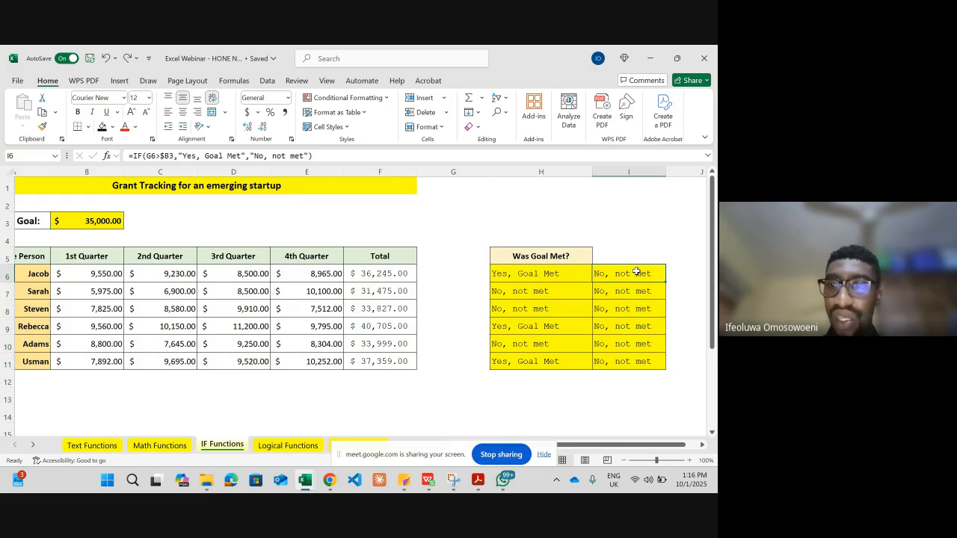
{"action": "key", "text": "ctrl+z"}
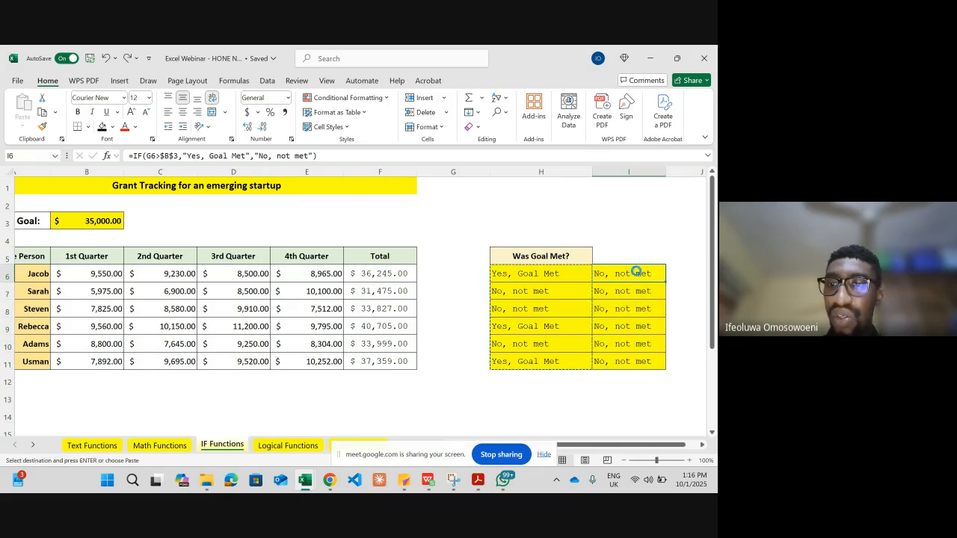
{"action": "key", "text": "ctrl+z"}
{"action": "left_click", "coordinate": [636, 271]}
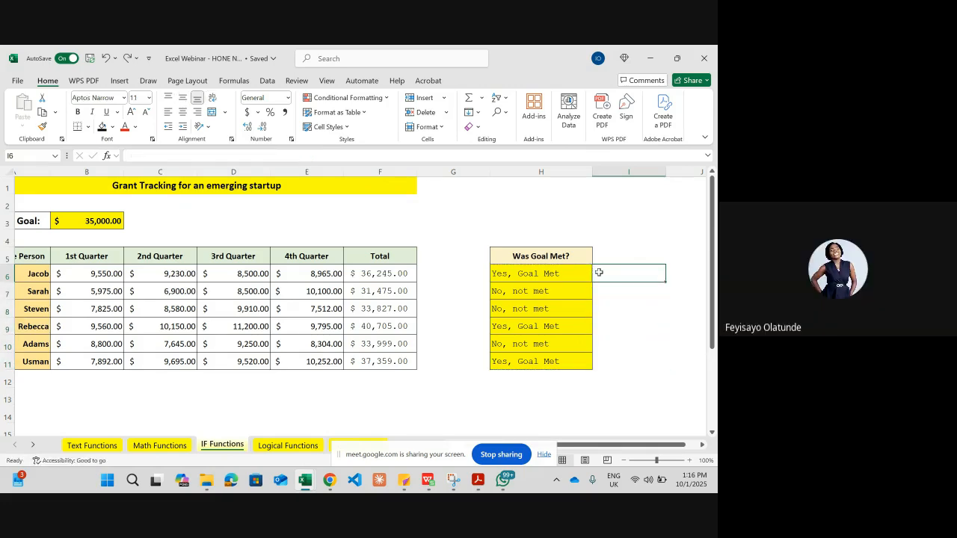
Recheck the references in the H7 goal-check formula and open the Logical Functions sheet at its continent check columns
{"action": "double_click", "coordinate": [530, 291]}
{"action": "key", "text": "Escape"}
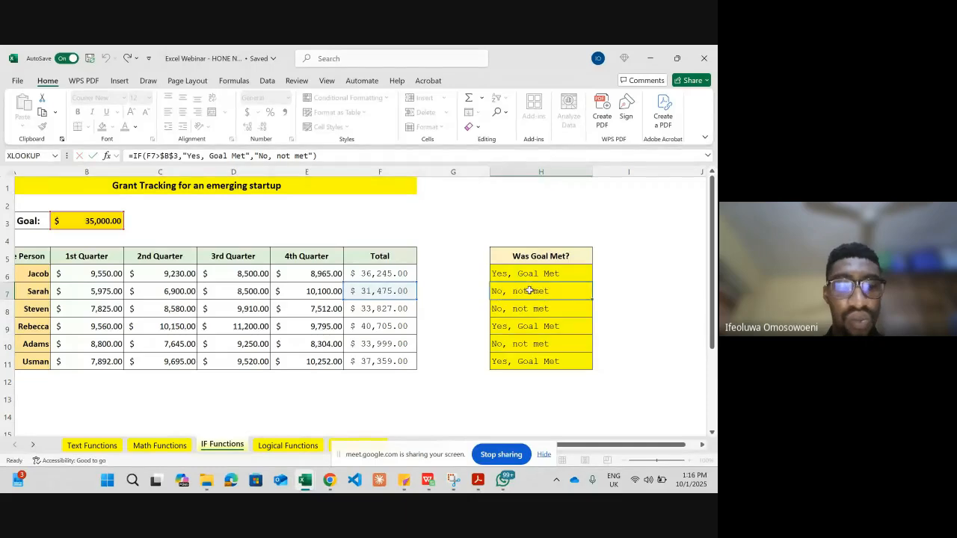
{"action": "left_click", "coordinate": [288, 446]}
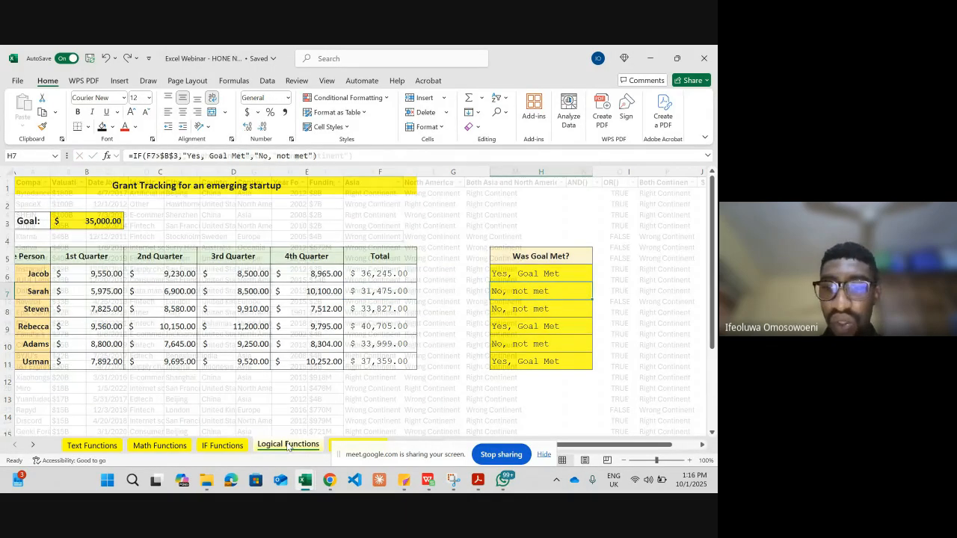
{"action": "scroll", "coordinate": [339, 389], "scroll_direction": "right", "scroll_amount": 3}
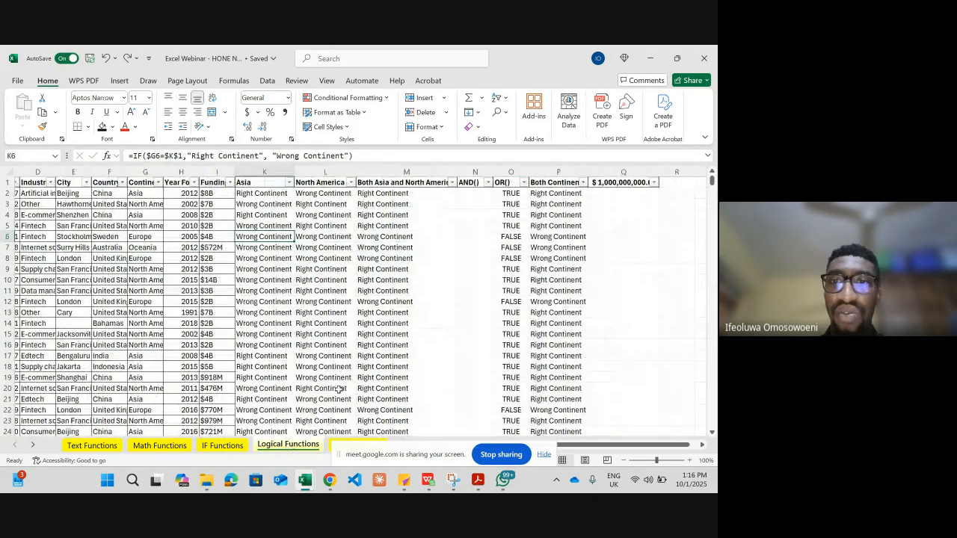
Clear all results from row 2 down in the OR() and adjacent Both Continent columns, O and P
{"action": "left_click", "coordinate": [499, 193]}
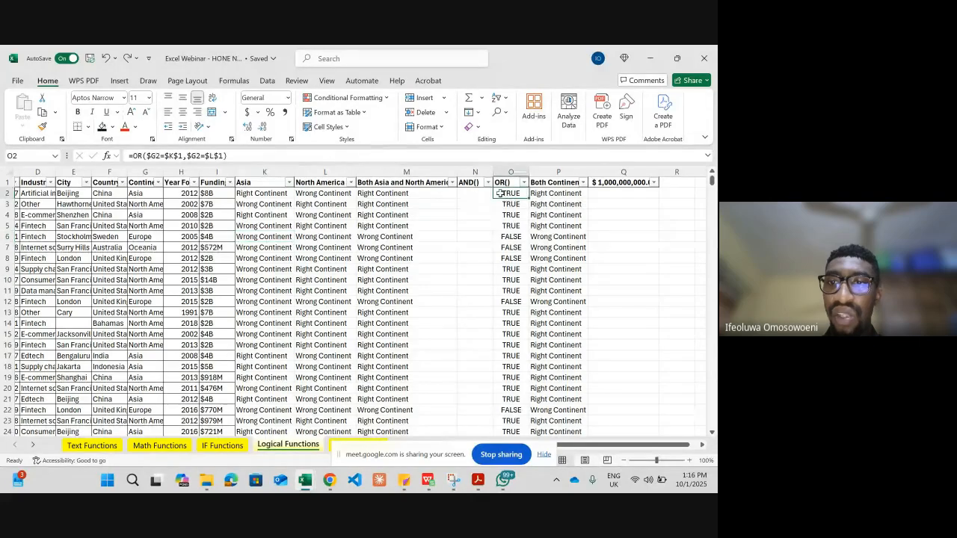
{"action": "key", "text": "ctrl+shift+Right"}
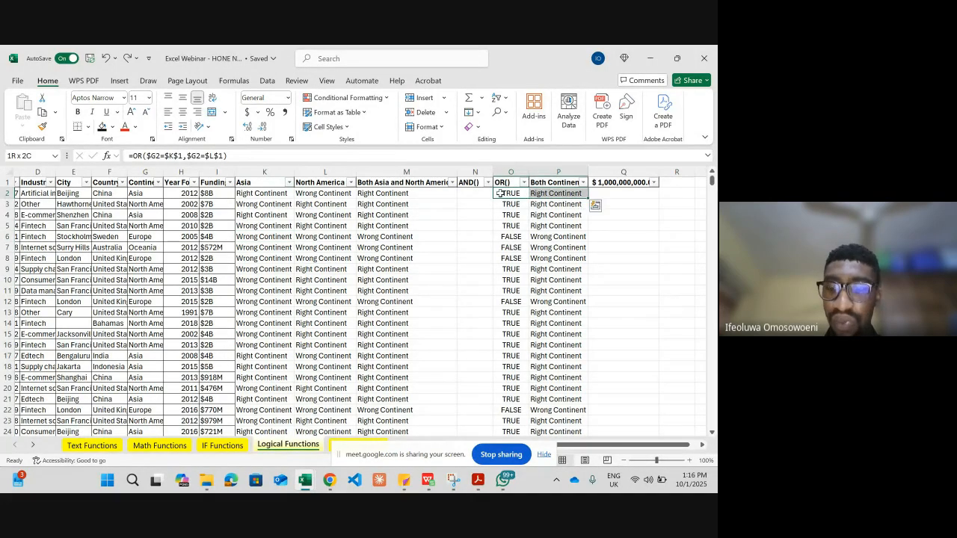
{"action": "key", "text": "ctrl+shift+Down"}
{"action": "key", "text": "Delete"}
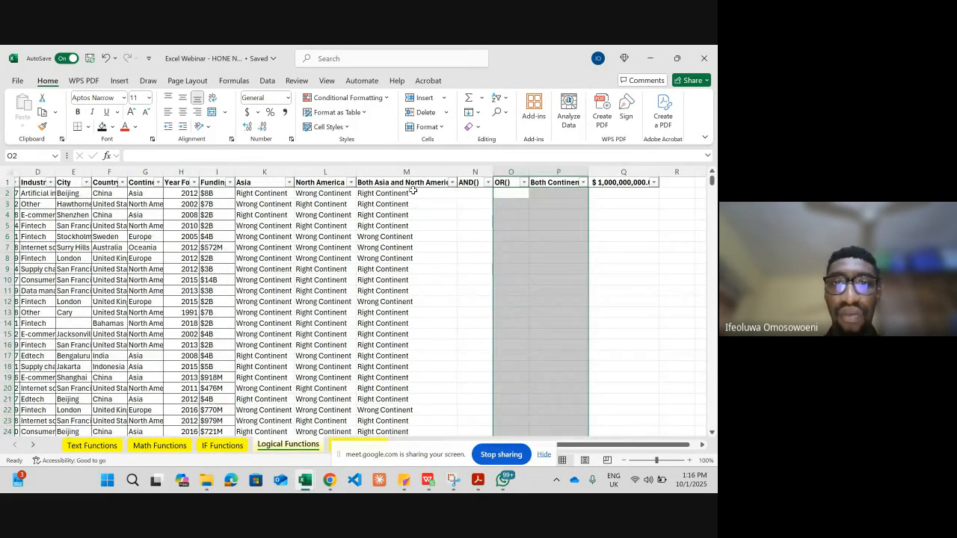
Clear all formulas below the headers in the Asia, North America and Both Asia and North America columns, K to M
{"action": "left_click", "coordinate": [413, 193]}
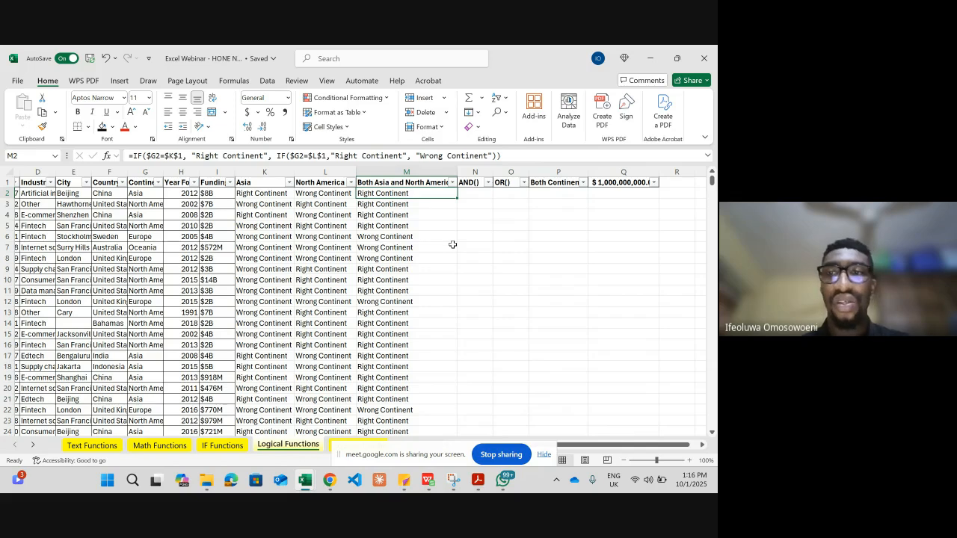
{"action": "left_click", "coordinate": [251, 196]}
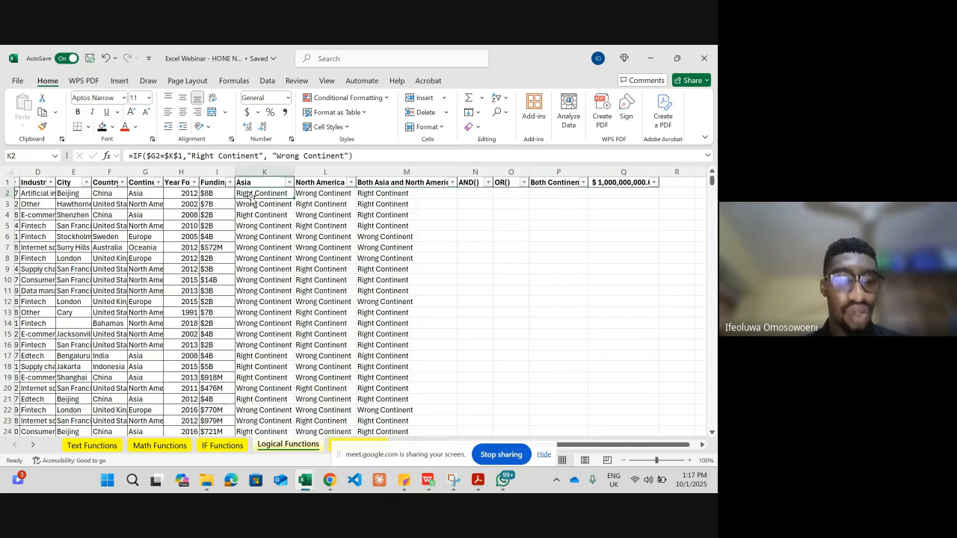
{"action": "key", "text": "shift+Right"}
{"action": "key", "text": "shift+Right"}
{"action": "key", "text": "ctrl+shift+Down"}
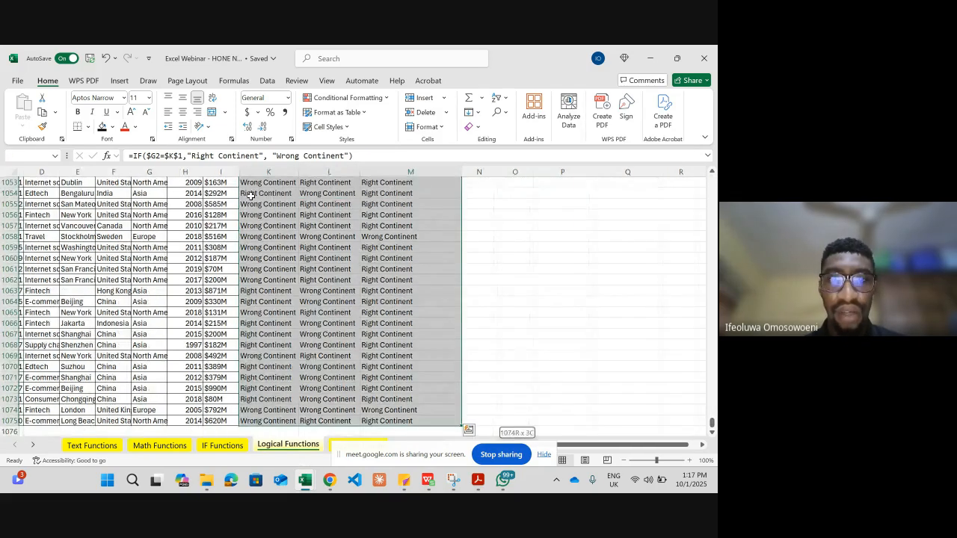
{"action": "key", "text": "Delete"}
Start an IF formula in K2 testing G2=K1, with "Right Continent" as the value if true
{"action": "left_click", "coordinate": [251, 196]}
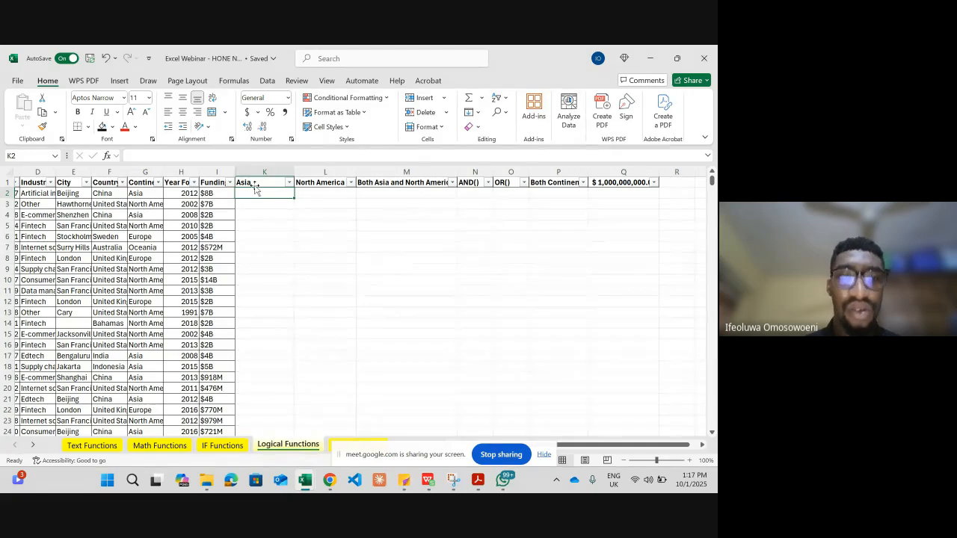
{"action": "type", "text": "=IF("}
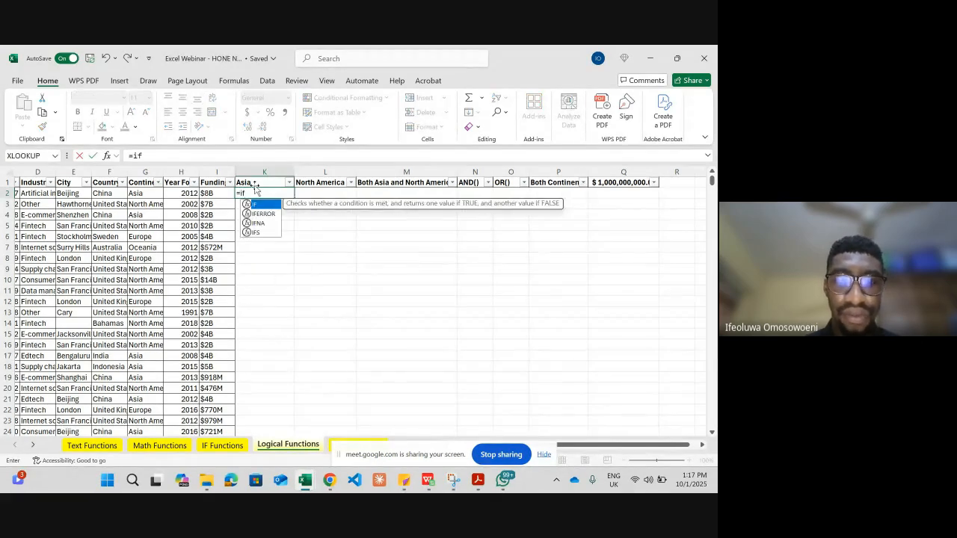
{"action": "left_click", "coordinate": [147, 193]}
{"action": "type", "text": "=IF(G2="}
{"action": "left_click", "coordinate": [259, 182]}
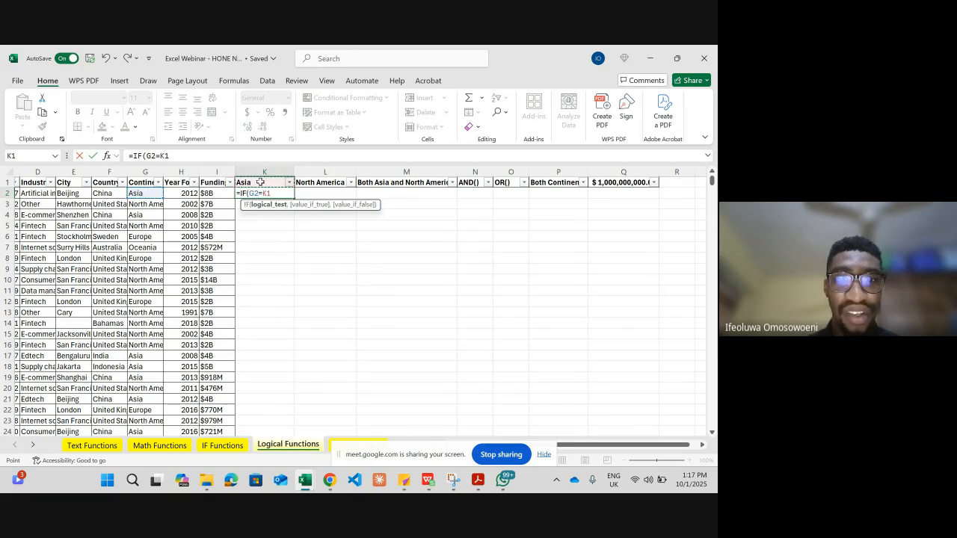
{"action": "type", "text": ","}
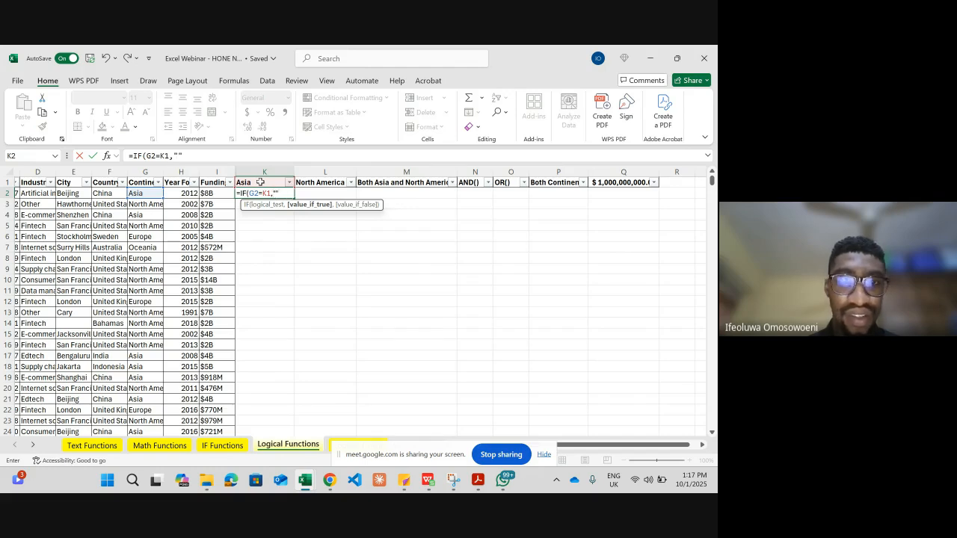
{"action": "left_click", "coordinate": [179, 155]}
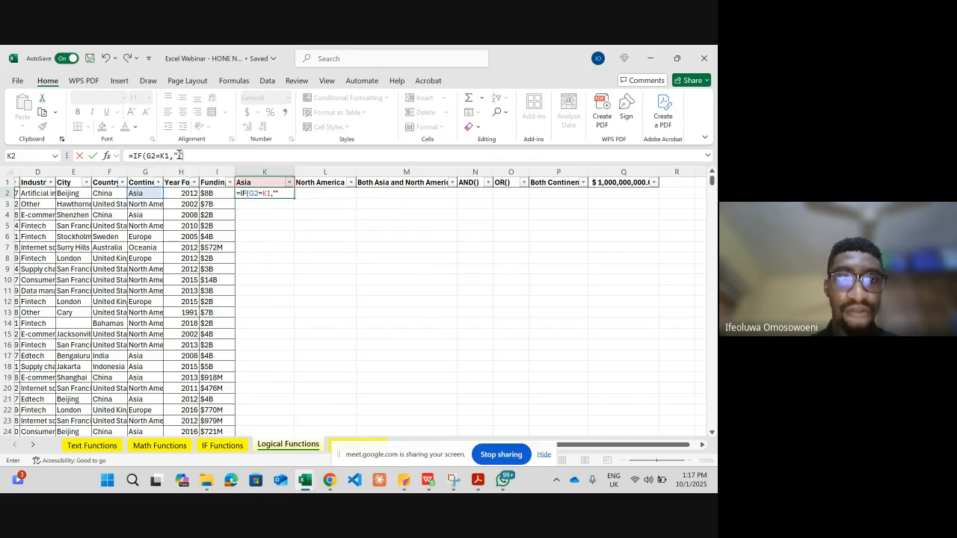
{"action": "type", "text": "\"Right \"Continent"}
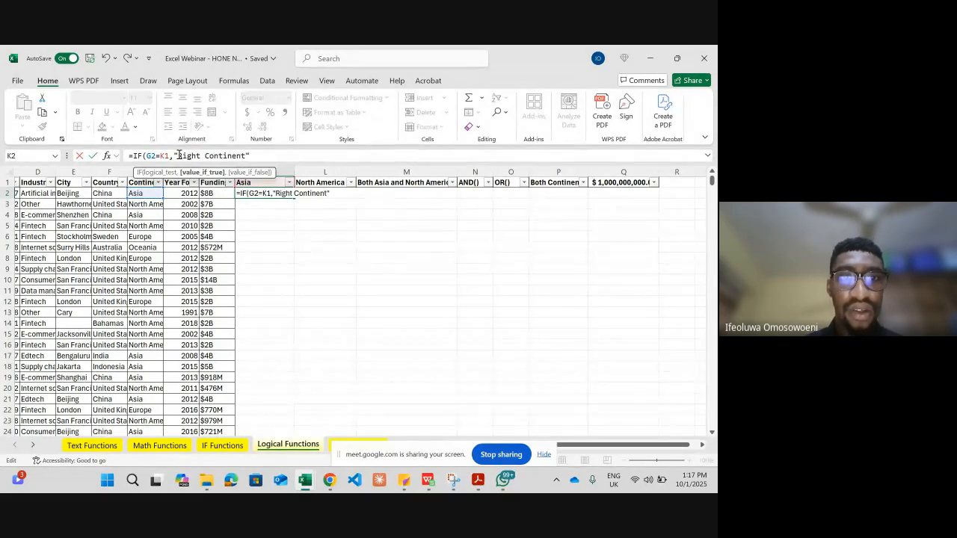
Finish the K2 formula with "Wrong Continent" as the value if false and fill it down the Asia column
{"action": "type", "text": ","}
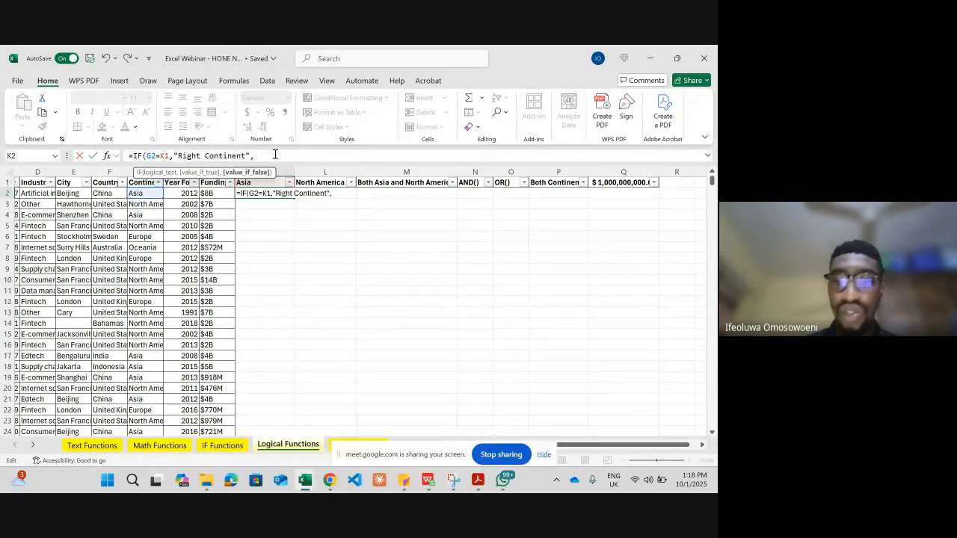
{"action": "type", "text": "@"}
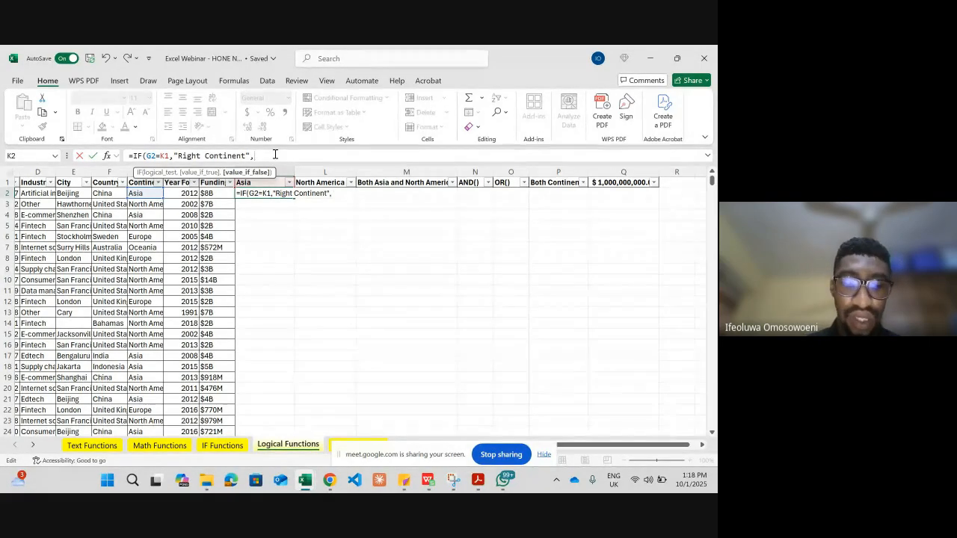
{"action": "type", "text": "\"\""}
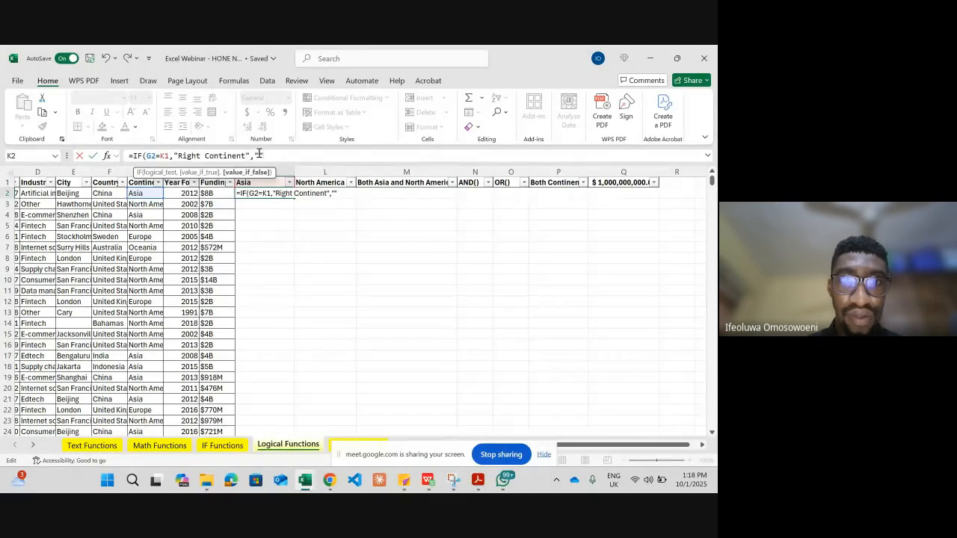
{"action": "type", "text": "Wrong Co"}
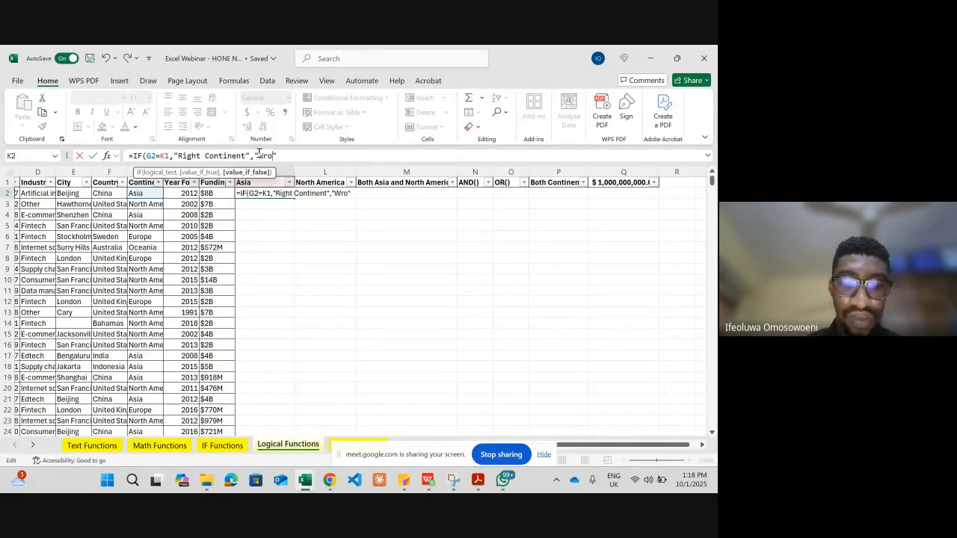
{"action": "type", "text": "ntinent"}
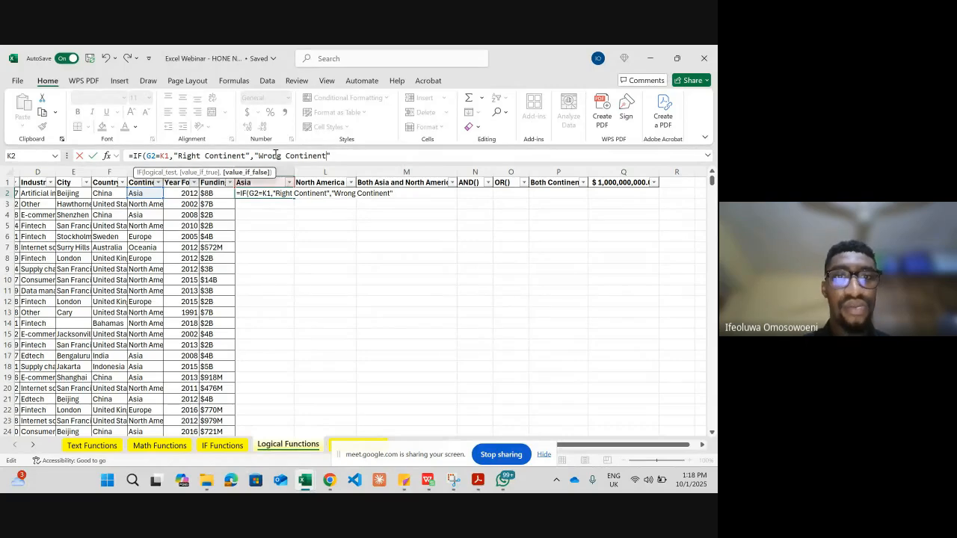
{"action": "key", "text": "Return"}
{"action": "left_click", "coordinate": [282, 193]}
{"action": "double_click", "coordinate": [294, 198]}
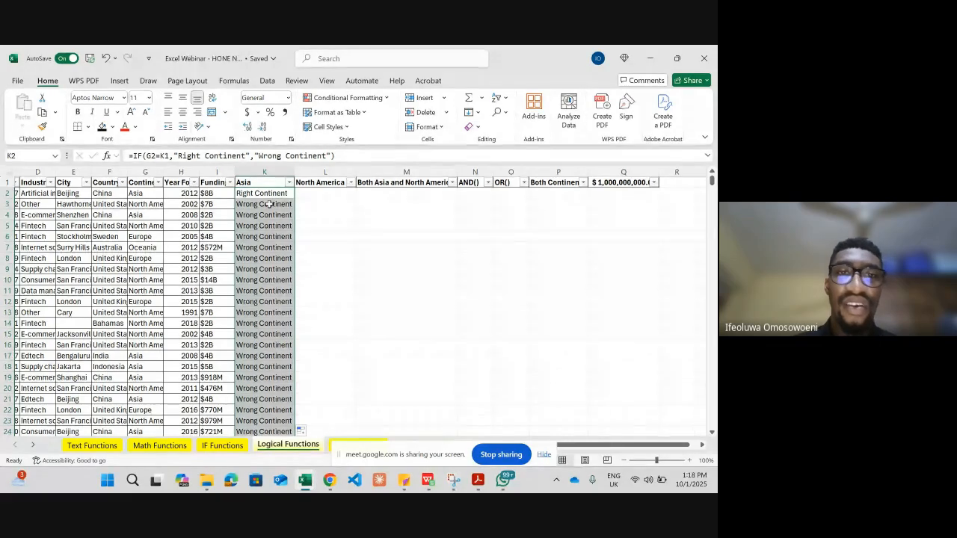
Check which cells the filled formulas in K3 and K9 compare
{"action": "left_click", "coordinate": [269, 204]}
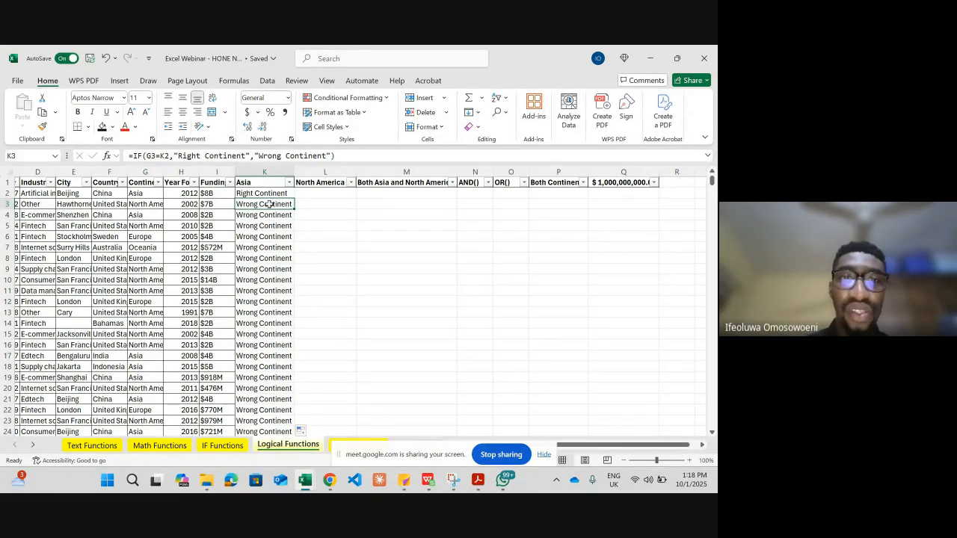
{"action": "double_click", "coordinate": [269, 204]}
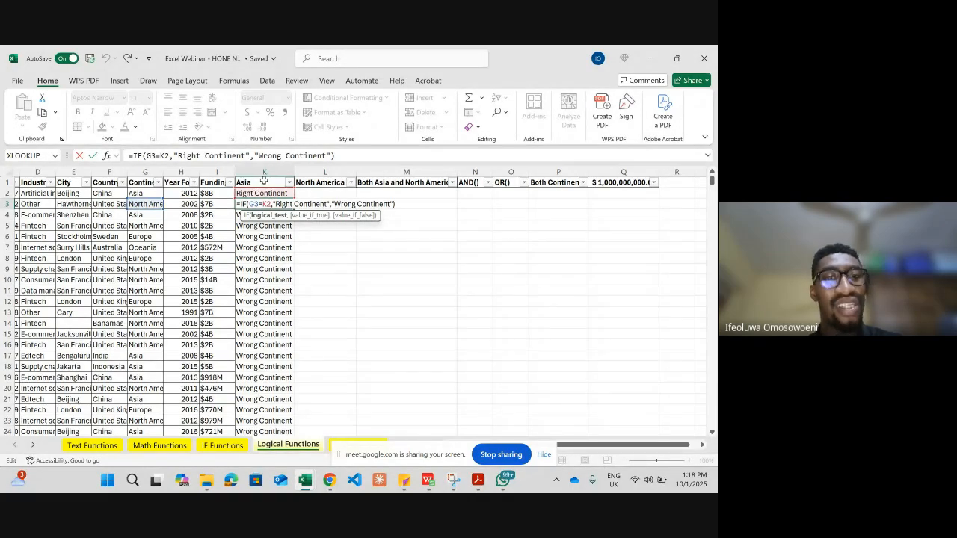
{"action": "key", "text": "Escape"}
{"action": "double_click", "coordinate": [270, 270]}
{"action": "key", "text": "Escape"}
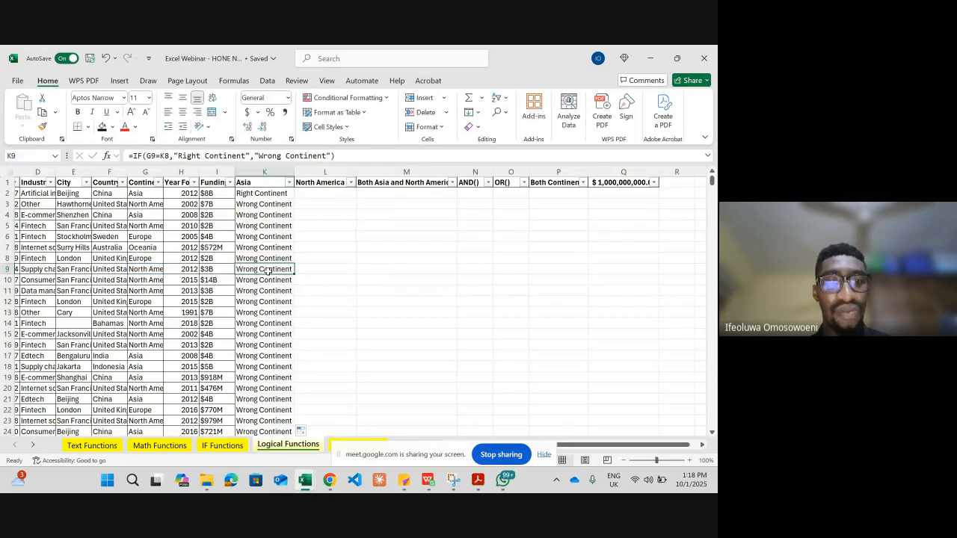
Make the header reference in the K2 formula absolute as $K$1 and refill the formula down the Asia column
{"action": "double_click", "coordinate": [266, 192]}
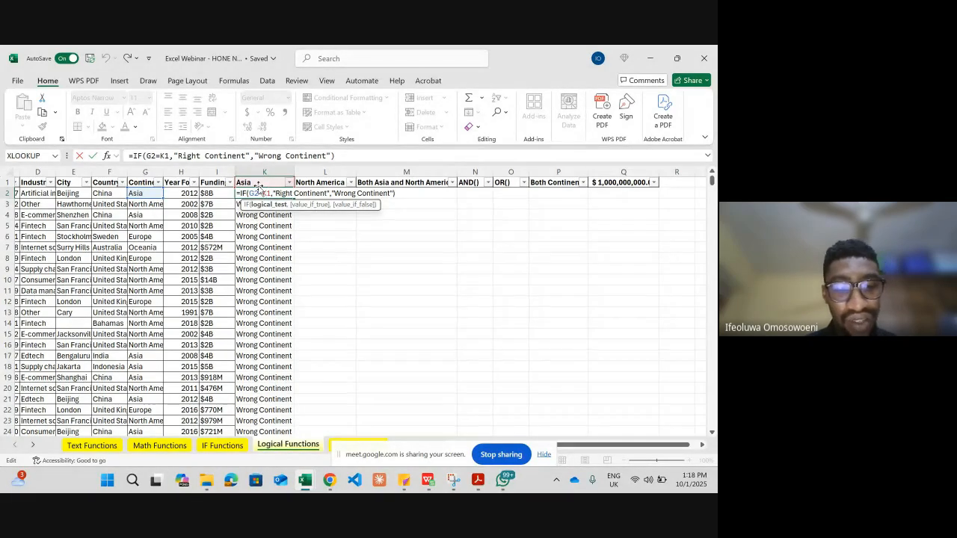
{"action": "key", "text": "F4"}
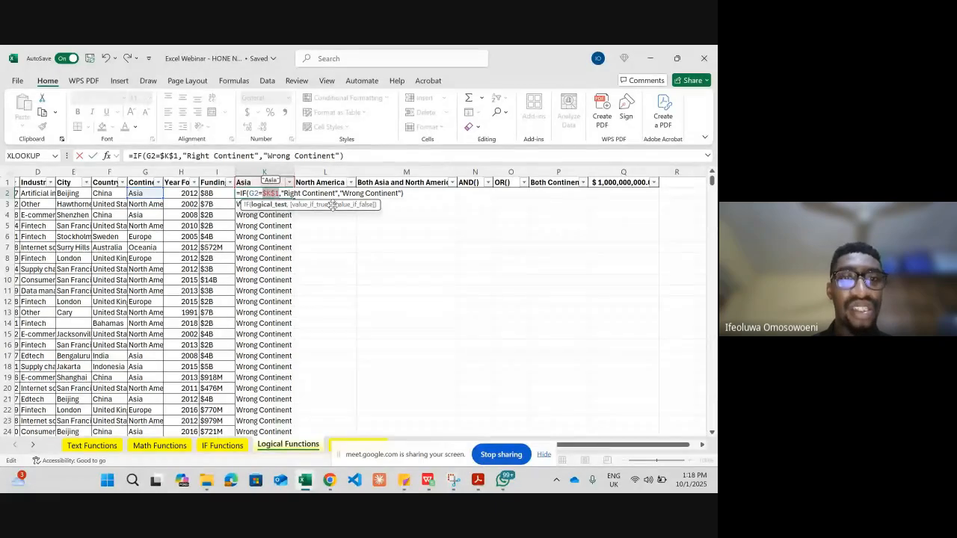
{"action": "key", "text": "Return"}
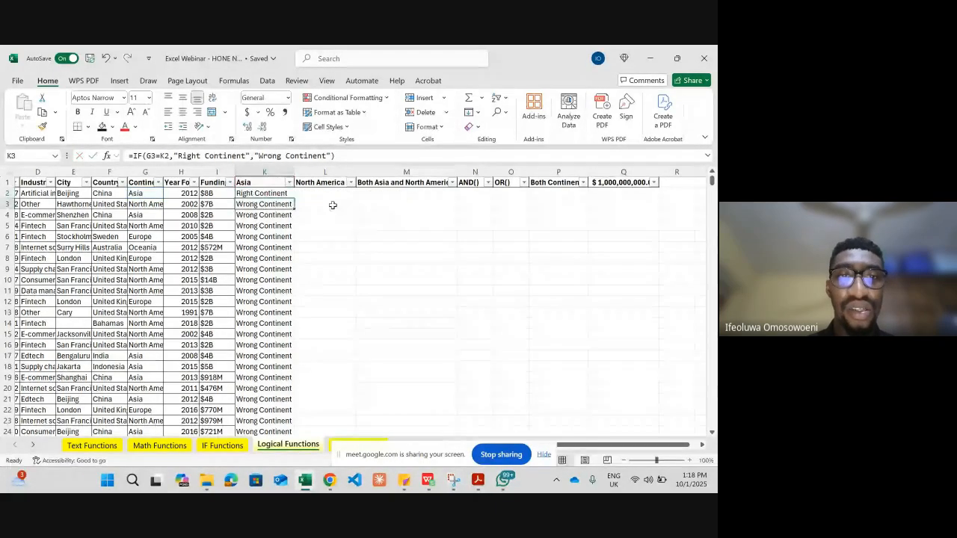
{"action": "left_click", "coordinate": [275, 192]}
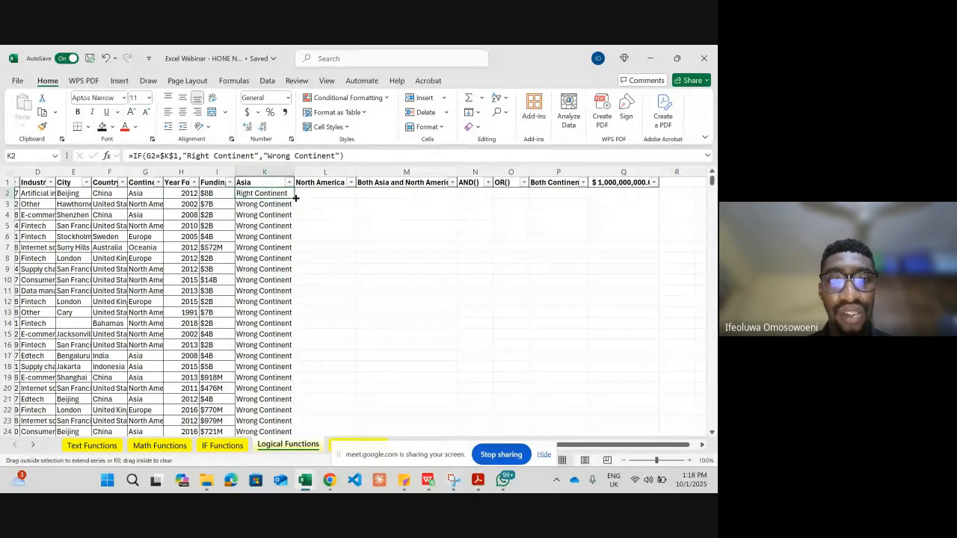
{"action": "double_click", "coordinate": [295, 198]}
Check the absolute header reference in the refilled formulas in K4 and K8
{"action": "left_click", "coordinate": [266, 217]}
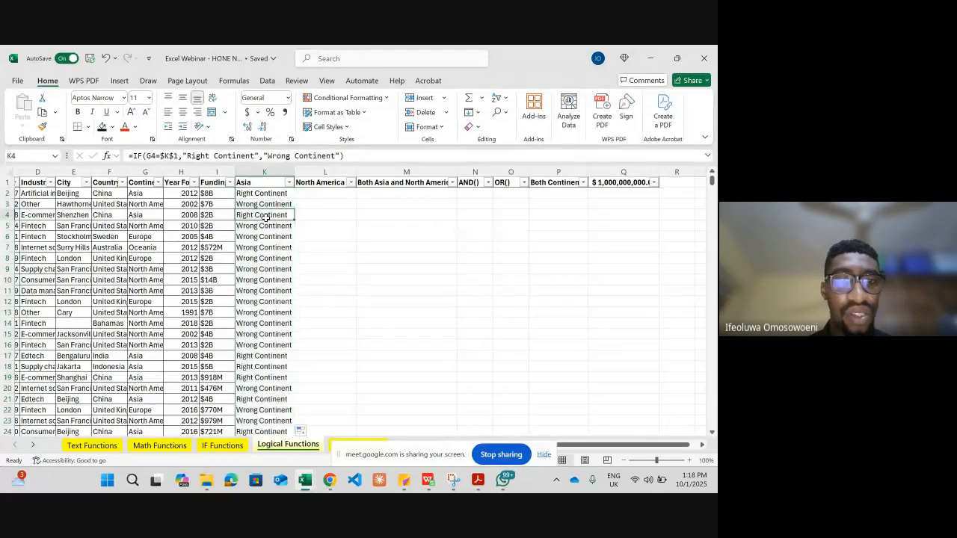
{"action": "double_click", "coordinate": [266, 217]}
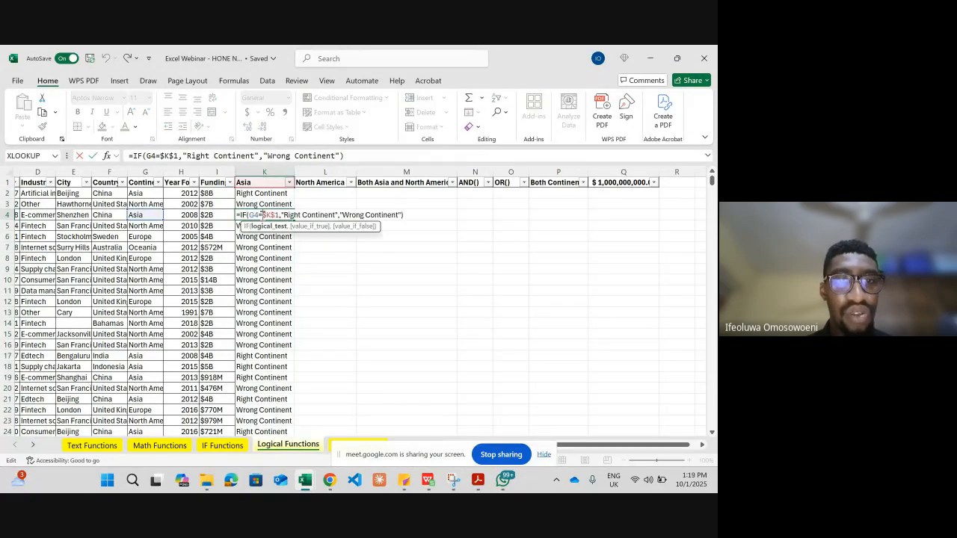
{"action": "key", "text": "Escape"}
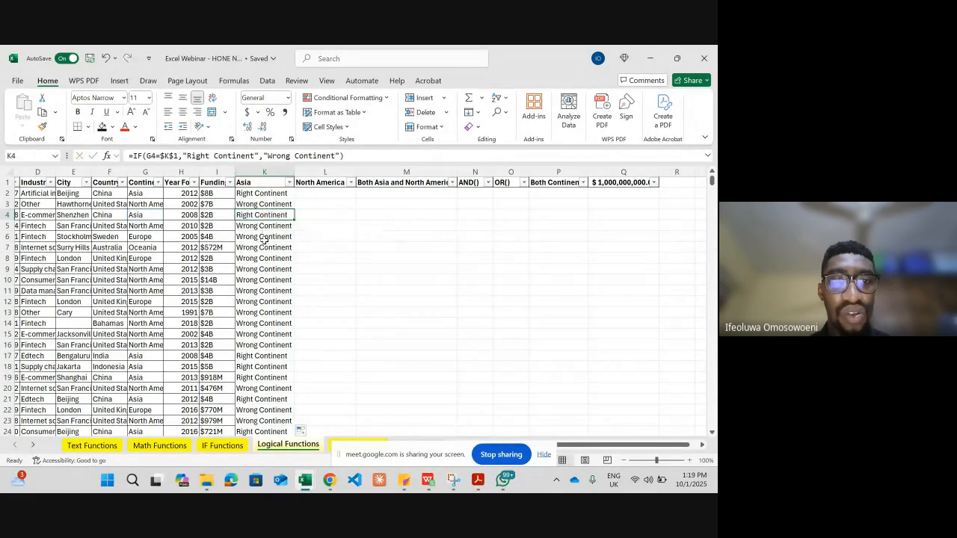
{"action": "left_click", "coordinate": [265, 257]}
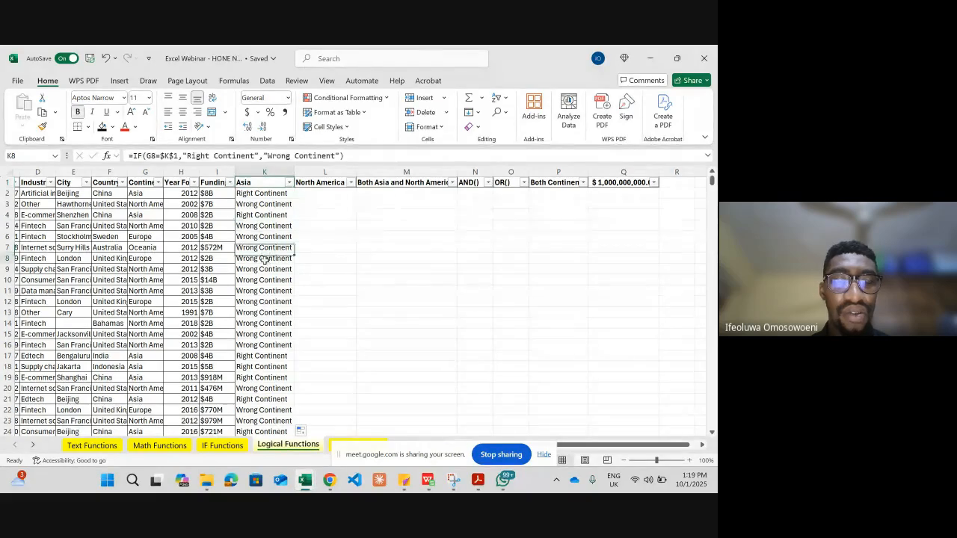
{"action": "double_click", "coordinate": [265, 258]}
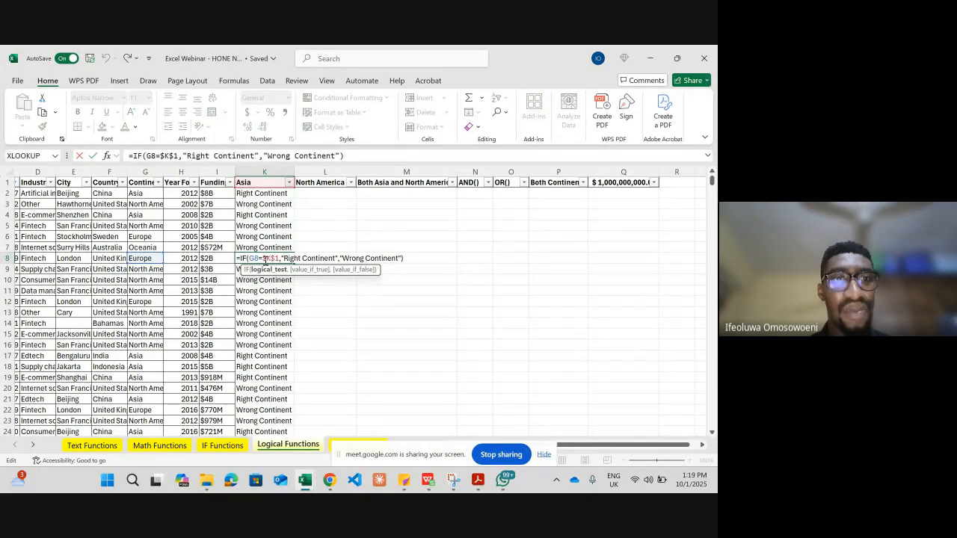
{"action": "key", "text": "Escape"}
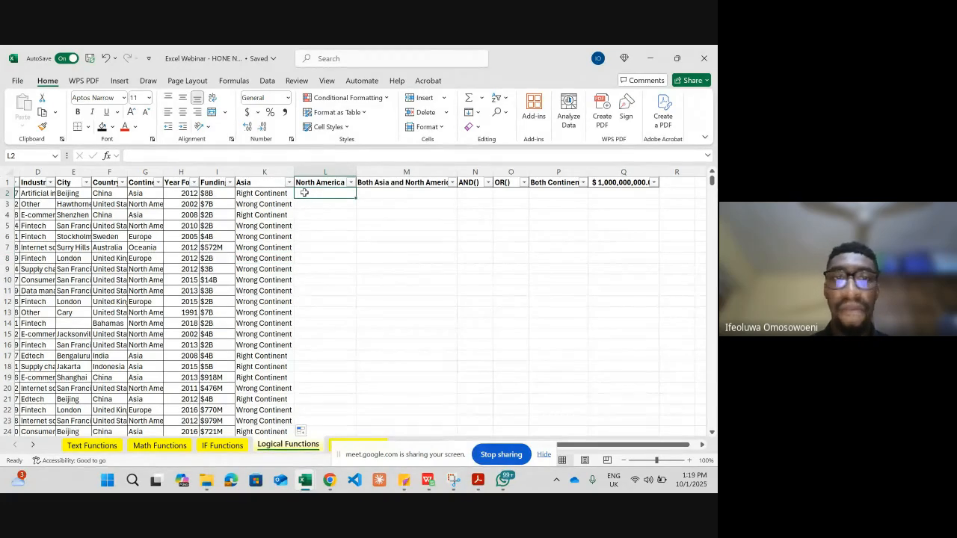
Start an IF formula in L2 that tests whether the continent in G2 equals the North America header as the absolute reference $L$1
{"action": "left_click", "coordinate": [257, 194]}
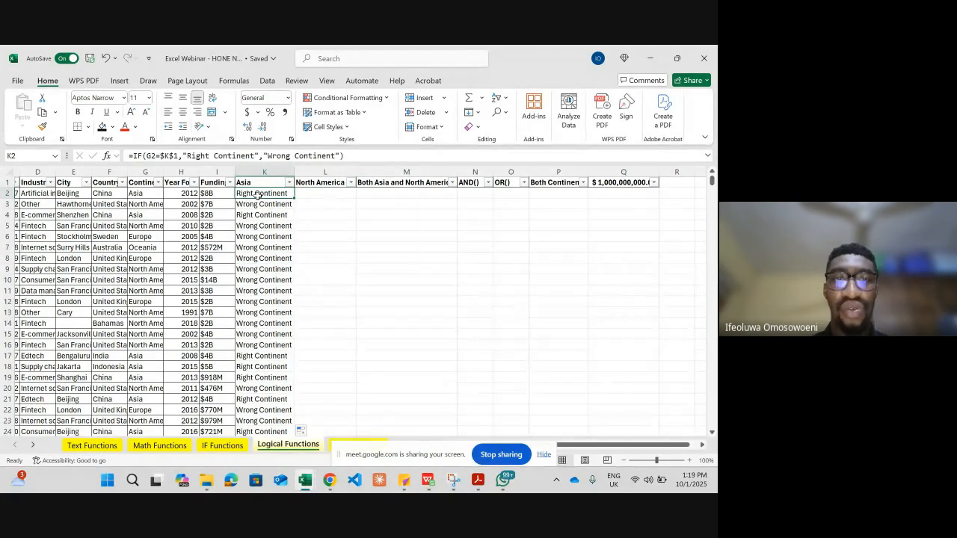
{"action": "key", "text": "Right"}
{"action": "type", "text": "="}
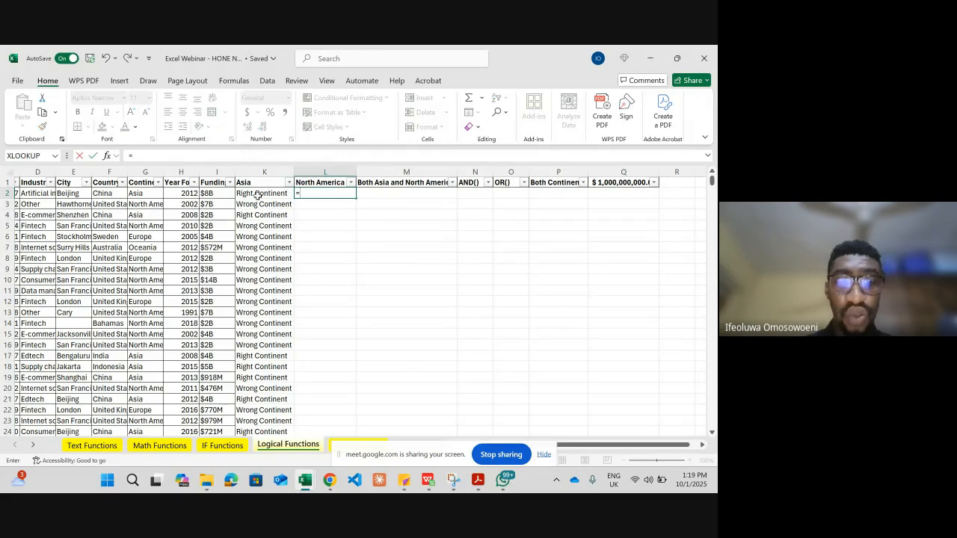
{"action": "type", "text": "if"}
{"action": "key", "text": "Tab"}
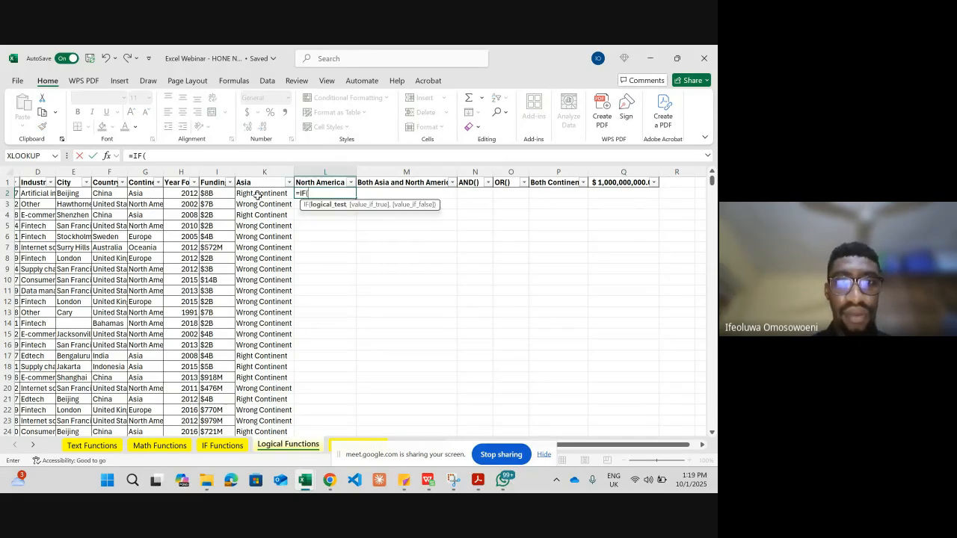
{"action": "left_click", "coordinate": [148, 195]}
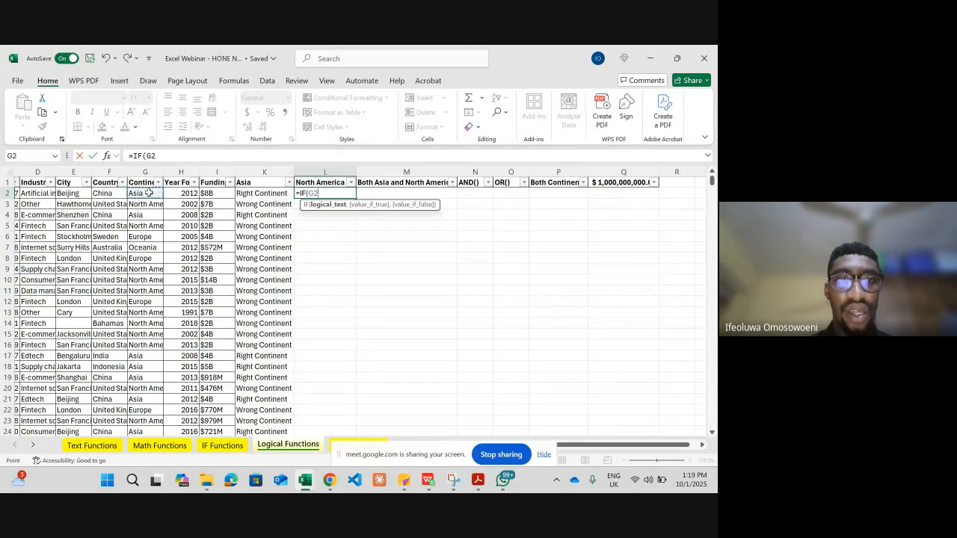
{"action": "type", "text": "="}
{"action": "left_click", "coordinate": [335, 183]}
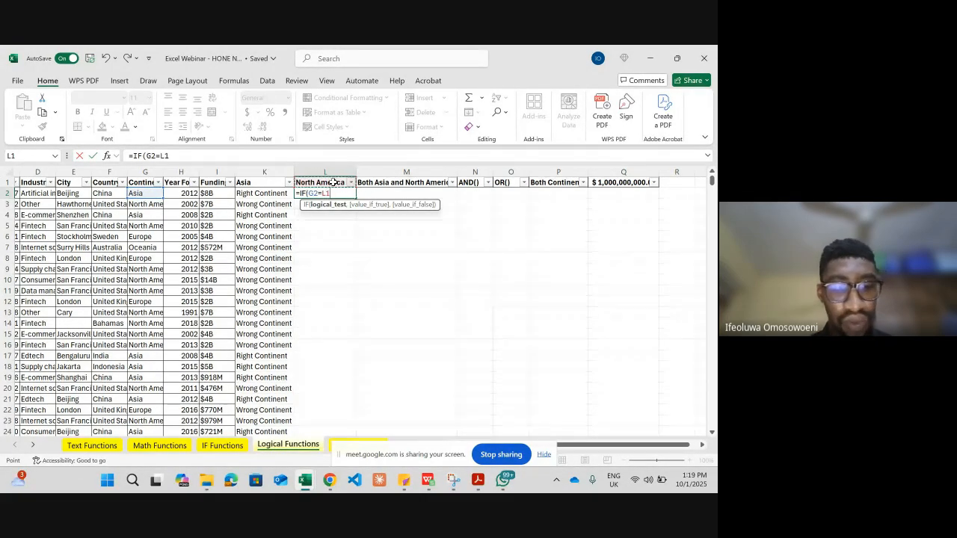
{"action": "key", "text": "F4"}
{"action": "type", "text": ","}
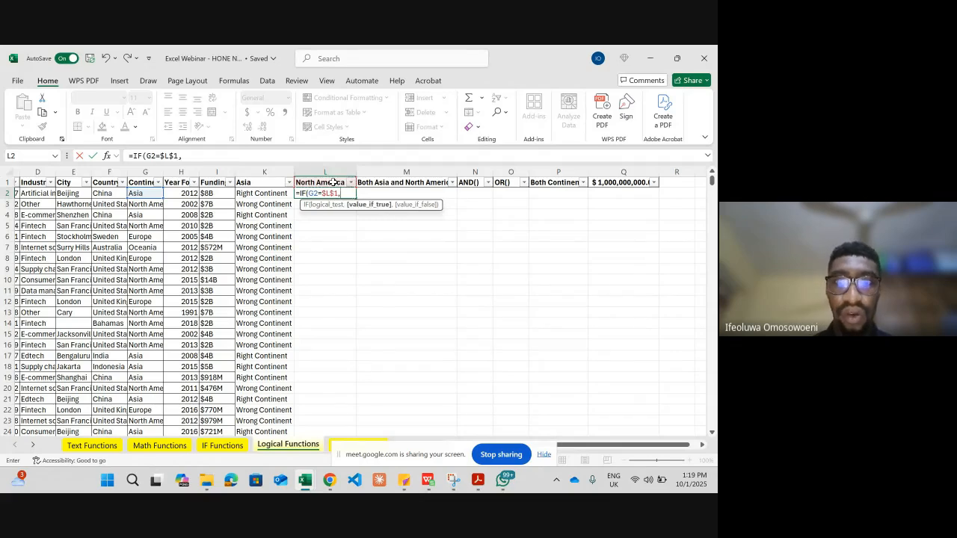
Enter "Right Continent" as the value if true in the L2 formula
{"action": "type", "text": "@@"}
{"action": "key", "text": "BackSpace"}
{"action": "key", "text": "BackSpace"}
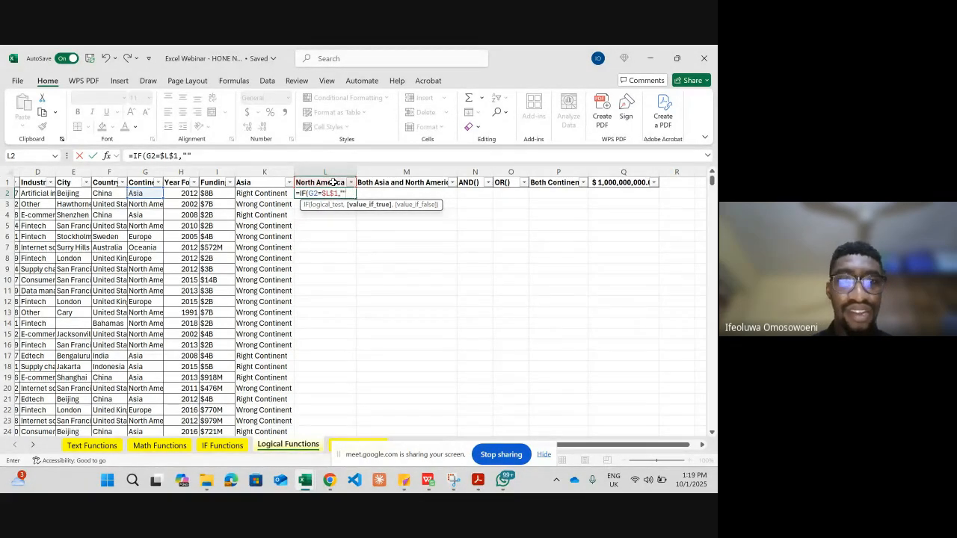
{"action": "left_click", "coordinate": [187, 155]}
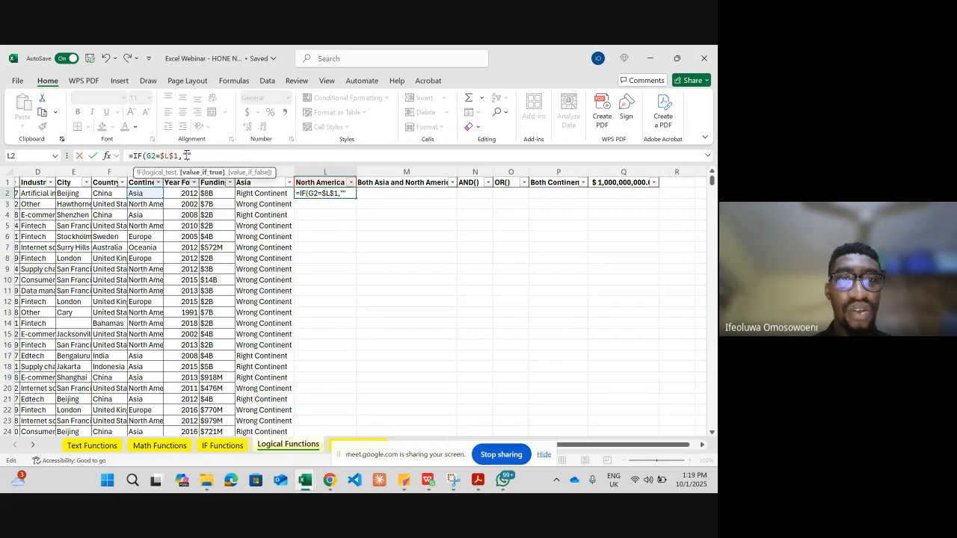
{"action": "type", "text": "Right "}
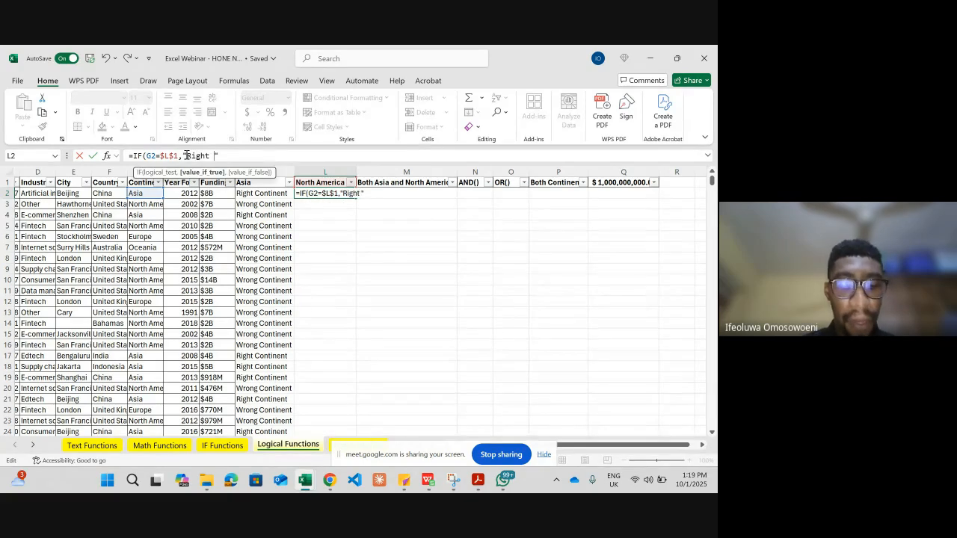
{"action": "type", "text": "Continent"}
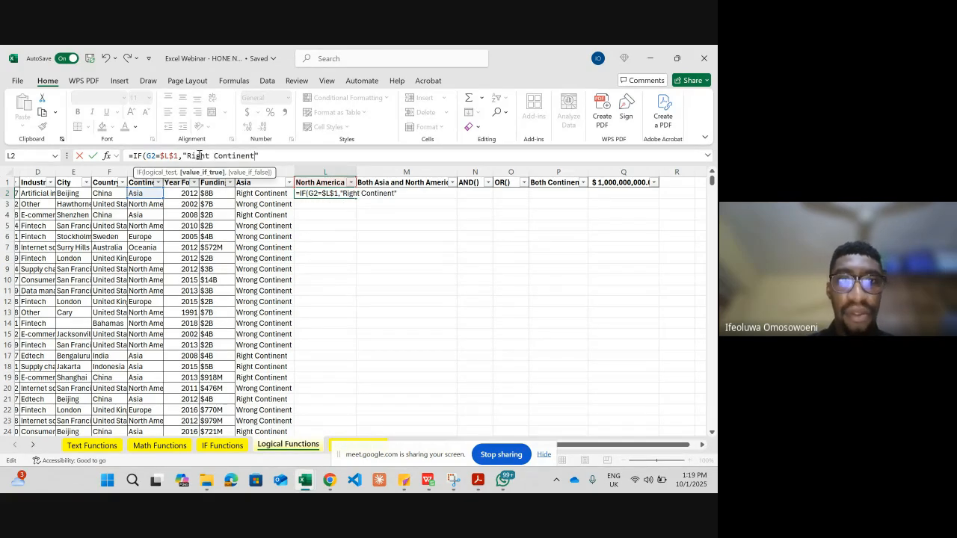
Finish the L2 formula with "Wrong Continent" as the value if false and fill it down the North America column
{"action": "left_click", "coordinate": [266, 156]}
{"action": "type", "text": ",\""}
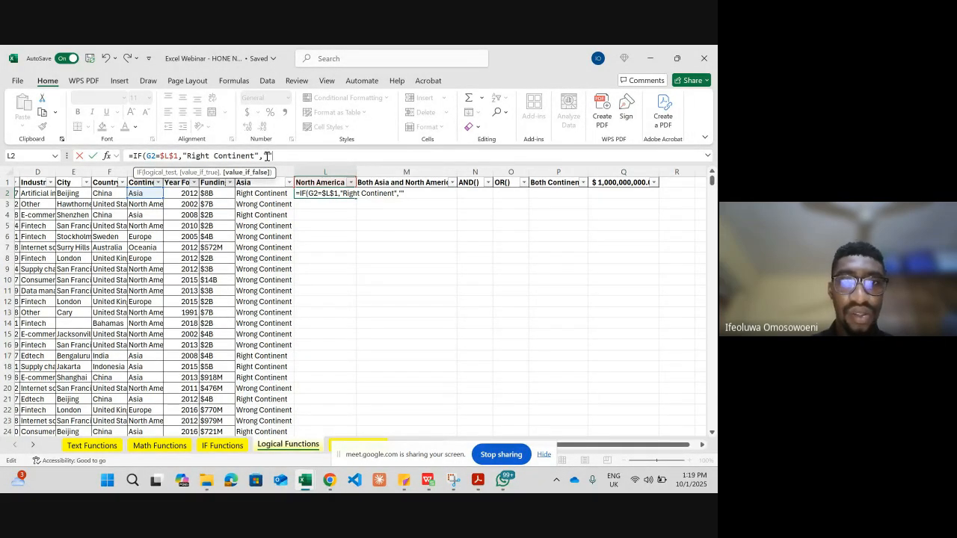
{"action": "type", "text": "Wrong Con"}
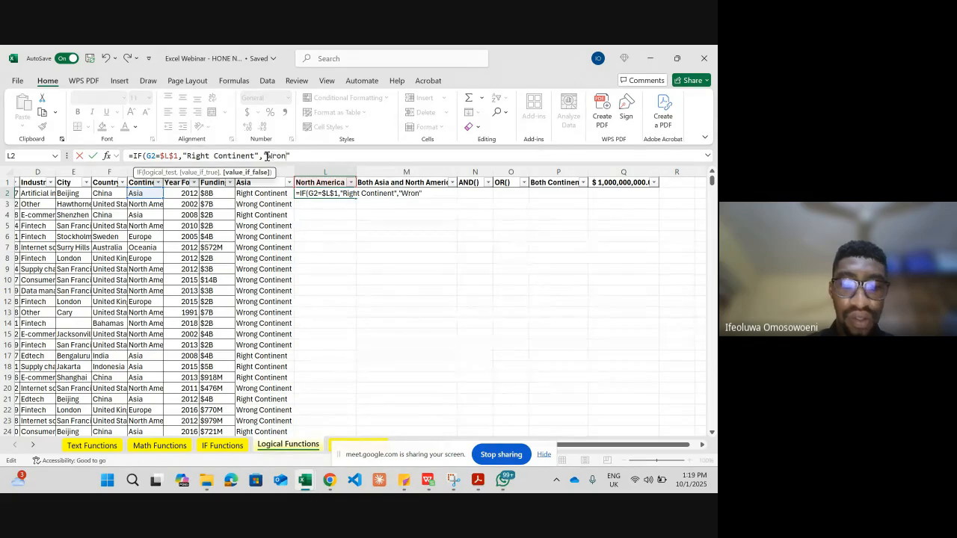
{"action": "type", "text": "tinent\""}
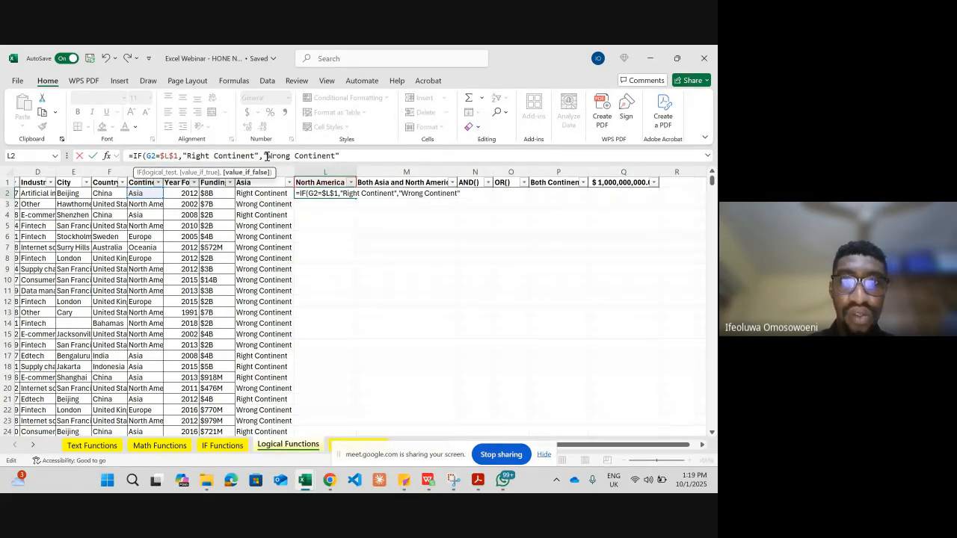
{"action": "type", "text": ")"}
{"action": "key", "text": "Return"}
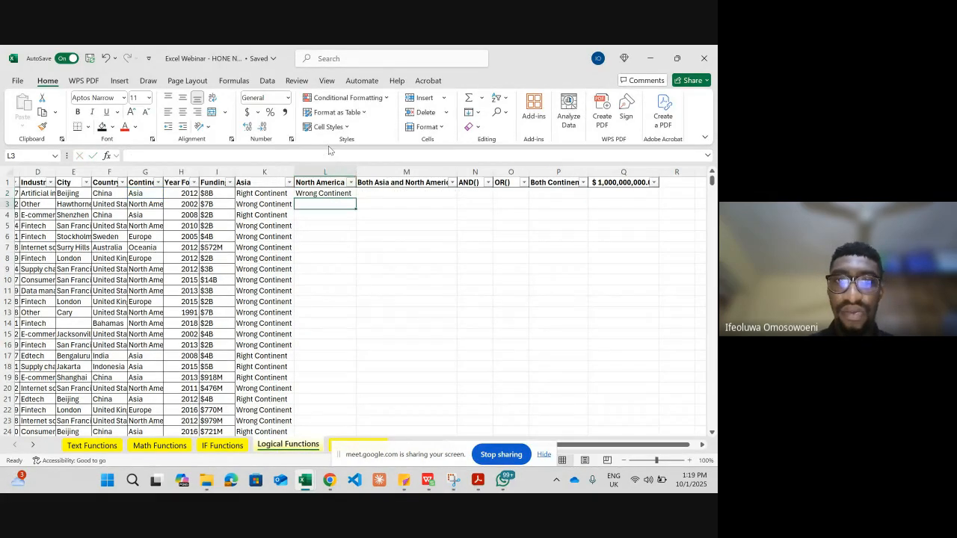
{"action": "left_click", "coordinate": [342, 193]}
{"action": "double_click", "coordinate": [356, 199]}
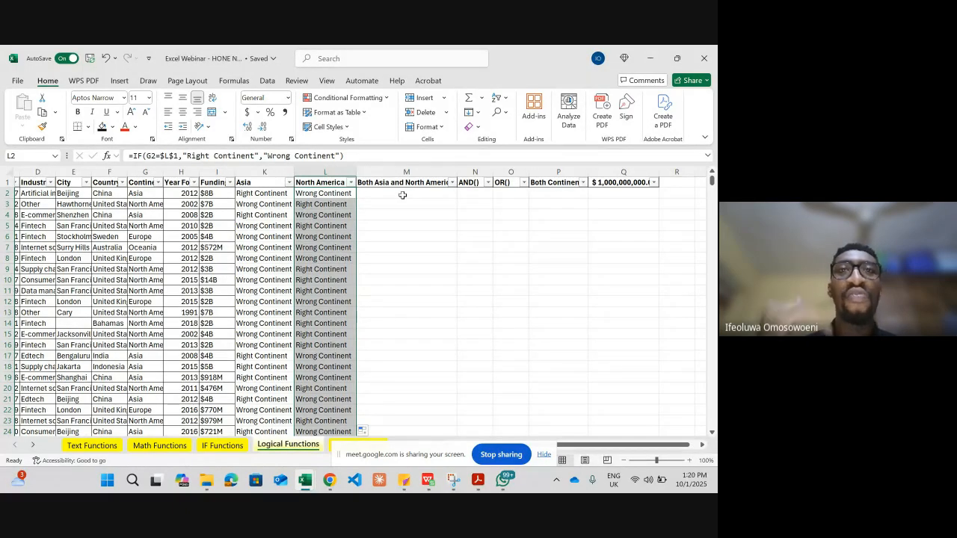
Check the continent values in G2 and G3 against the Both Asia and North America column
{"action": "left_click", "coordinate": [402, 195]}
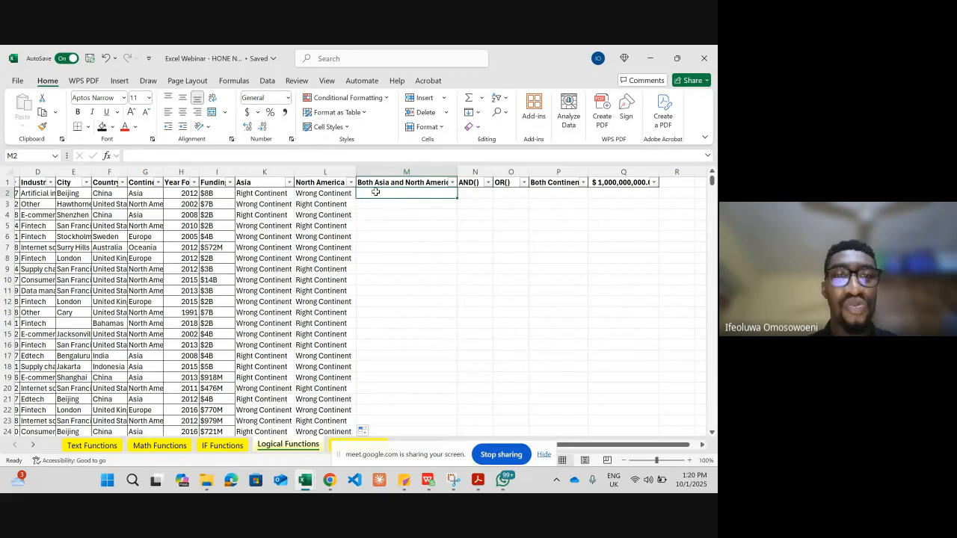
{"action": "left_click", "coordinate": [140, 193]}
{"action": "key", "text": "Down"}
{"action": "key", "text": "Up"}
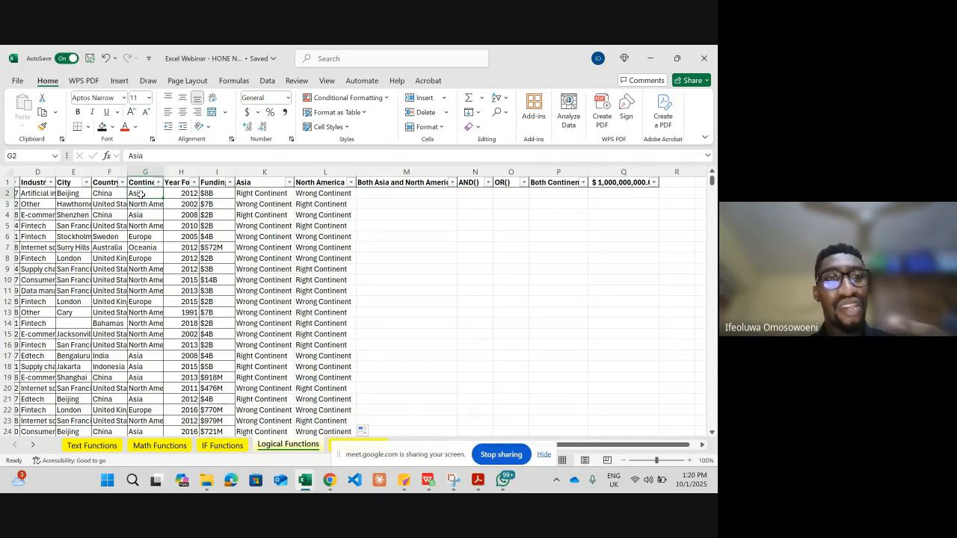
{"action": "key", "text": "Down"}
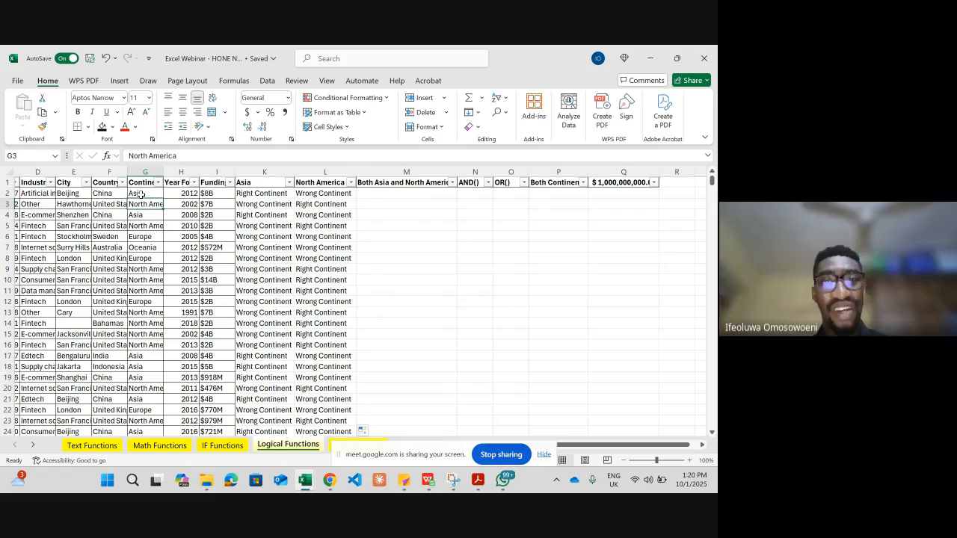
{"action": "left_click", "coordinate": [384, 202]}
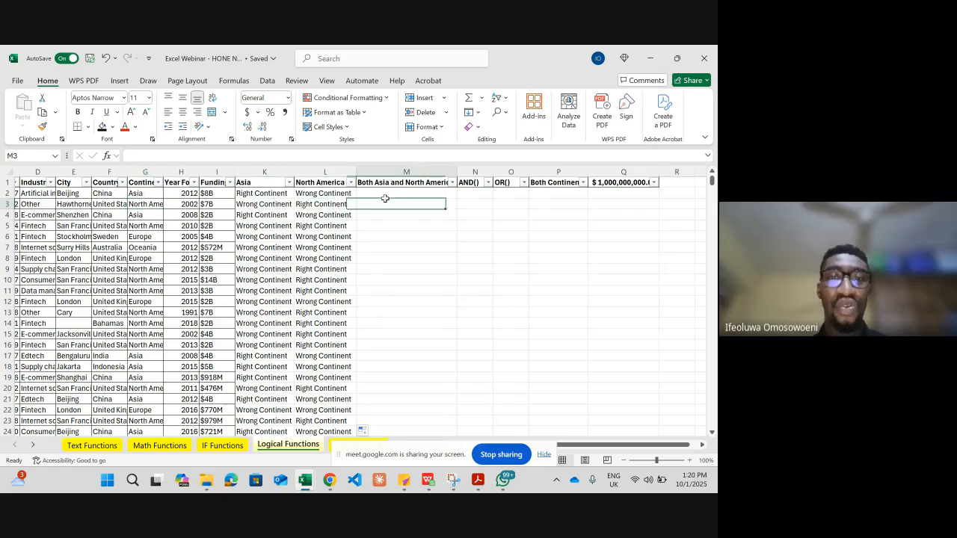
{"action": "key", "text": "Up"}
{"action": "type", "text": "="}
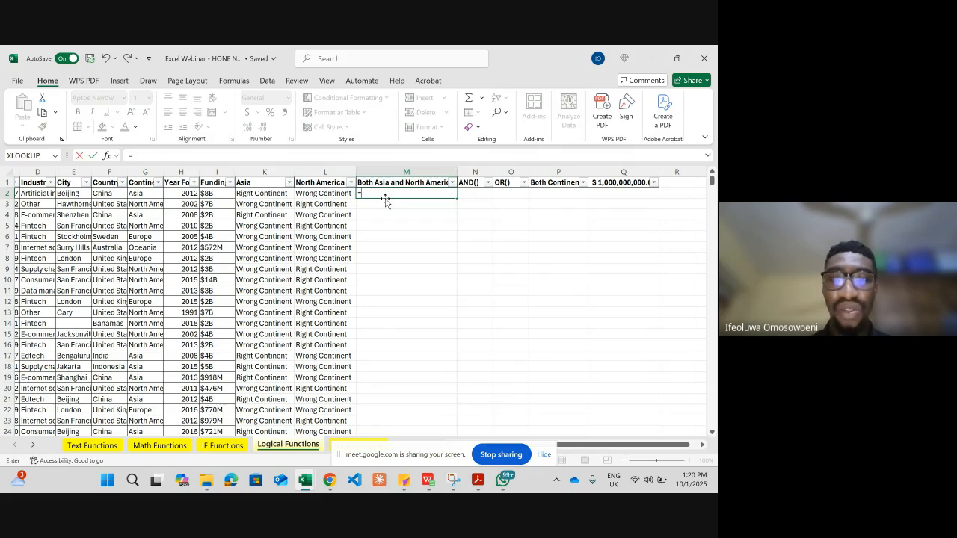
{"action": "type", "text": "if"}
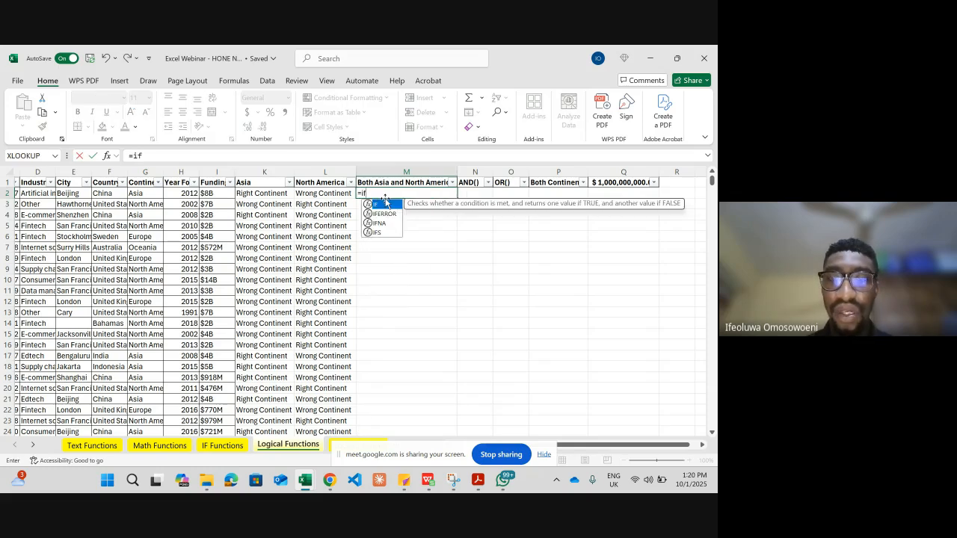
{"action": "key", "text": "Tab"}
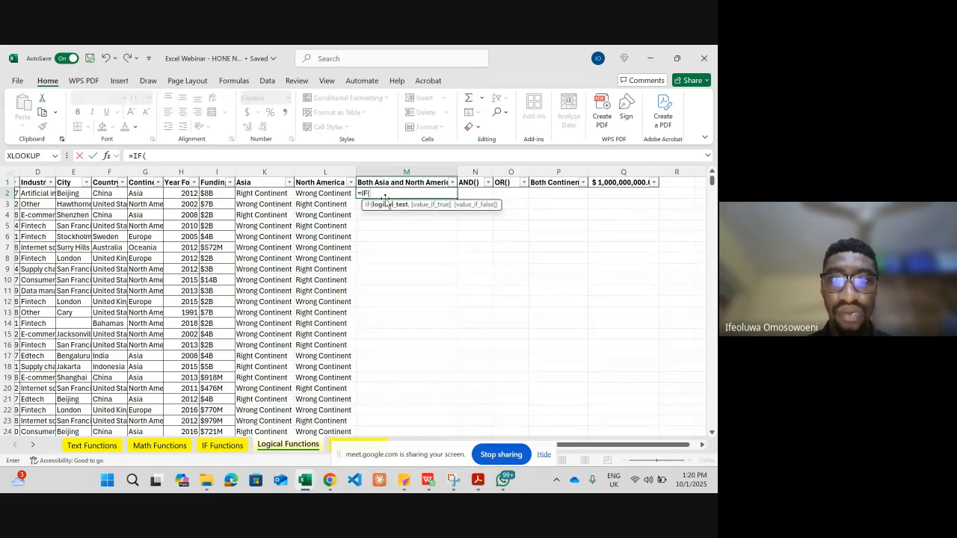
{"action": "left_click", "coordinate": [146, 193]}
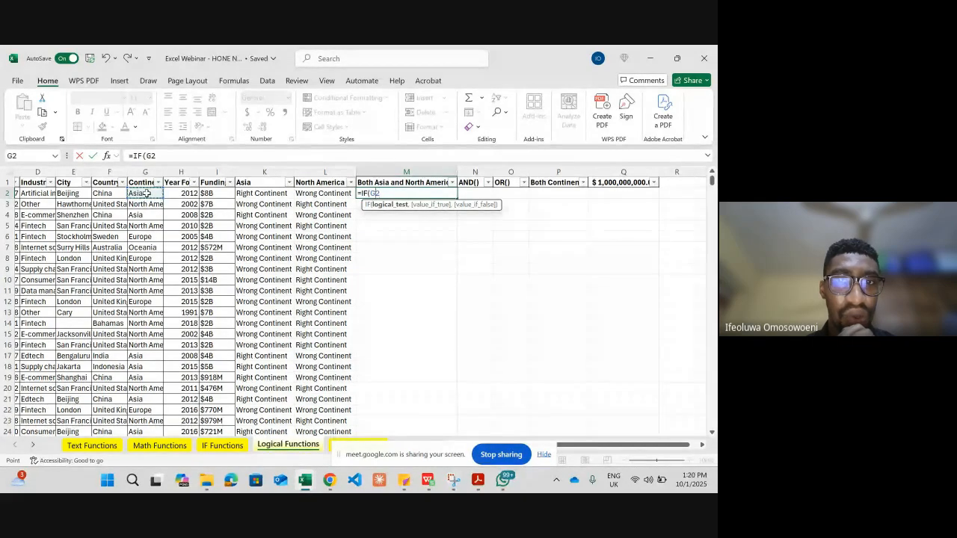
{"action": "key", "text": "BackSpace"}
{"action": "key", "text": "BackSpace"}
{"action": "key", "text": "BackSpace"}
{"action": "key", "text": "BackSpace"}
{"action": "key", "text": "BackSpace"}
{"action": "key", "text": "BackSpace"}
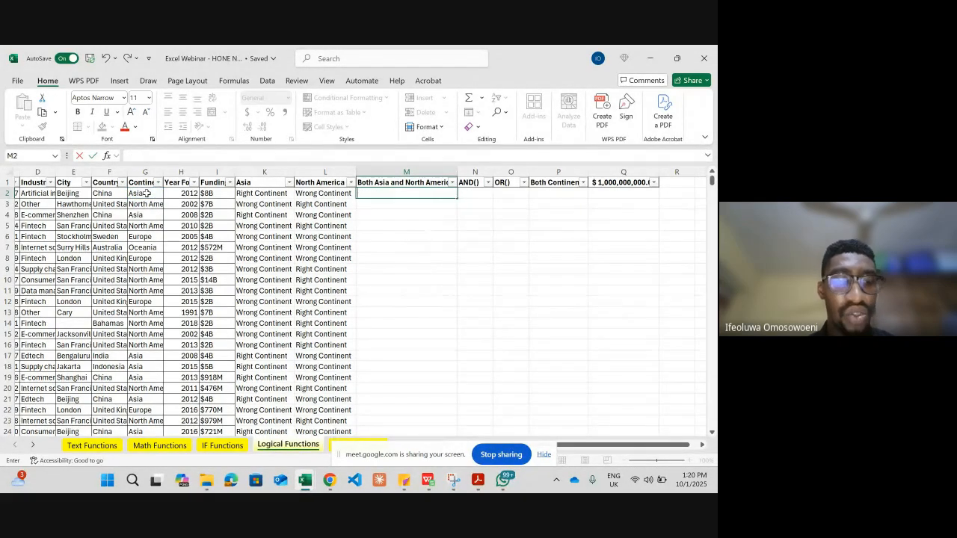
{"action": "key", "text": "Escape"}
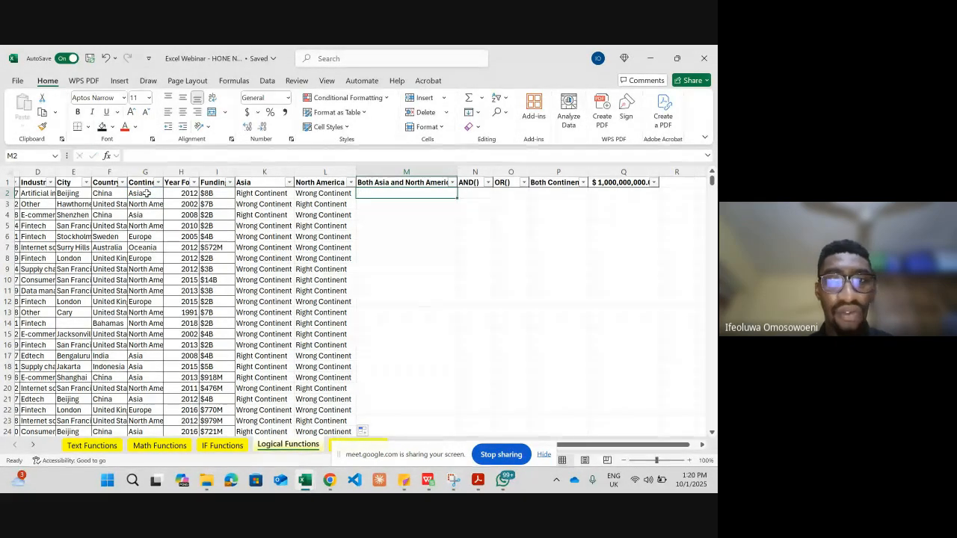
Start an AND formula in N2 with G2=$K$1 as its first condition, keeping the Asia header reference absolute
{"action": "left_click", "coordinate": [465, 195]}
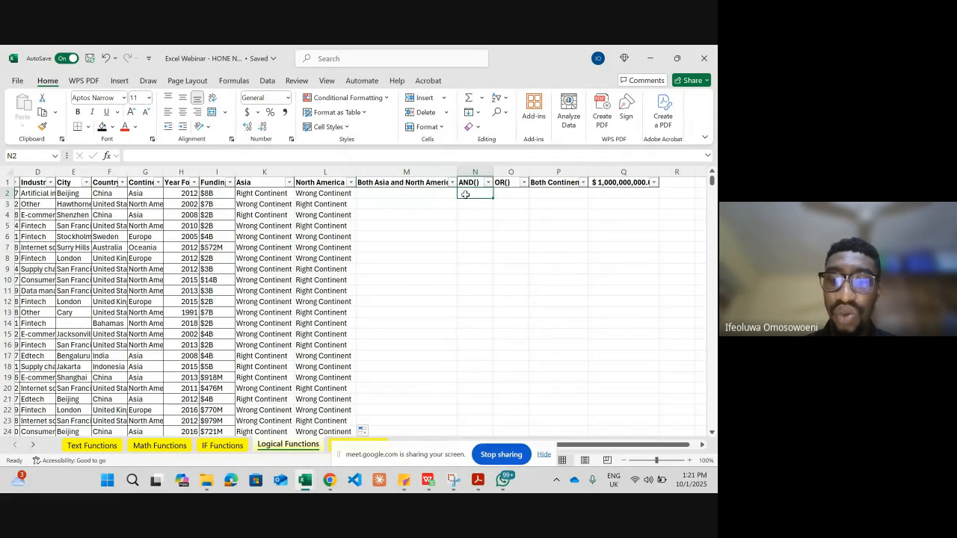
{"action": "type", "text": "=and"}
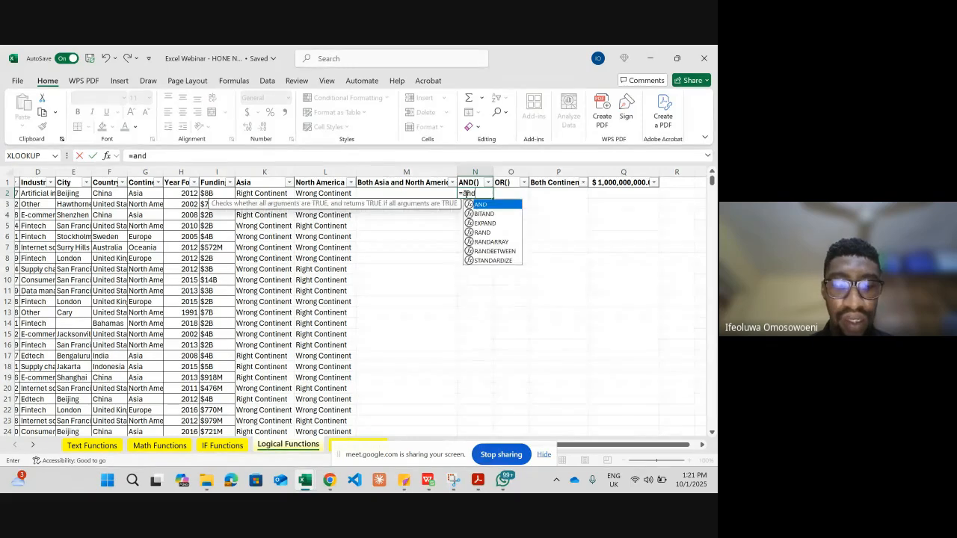
{"action": "key", "text": "Tab"}
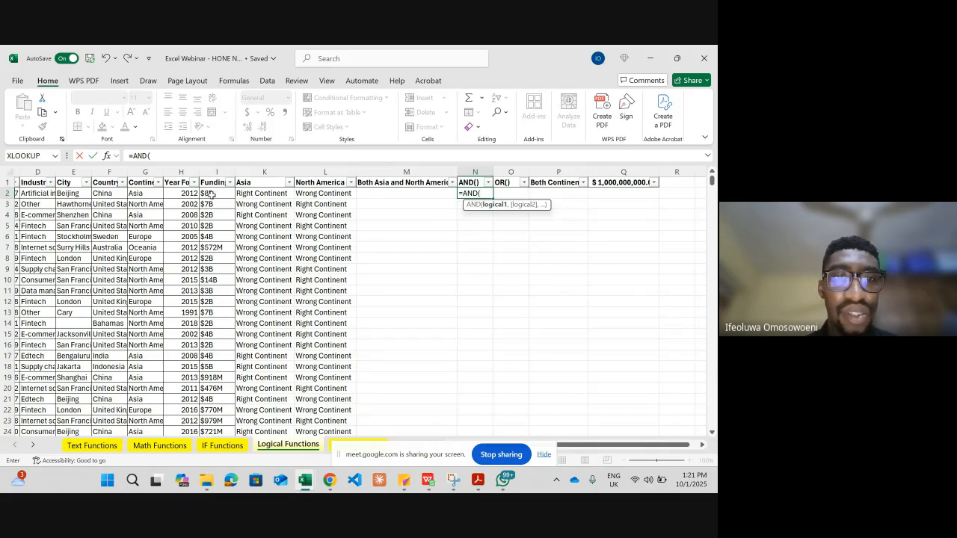
{"action": "left_click", "coordinate": [139, 194]}
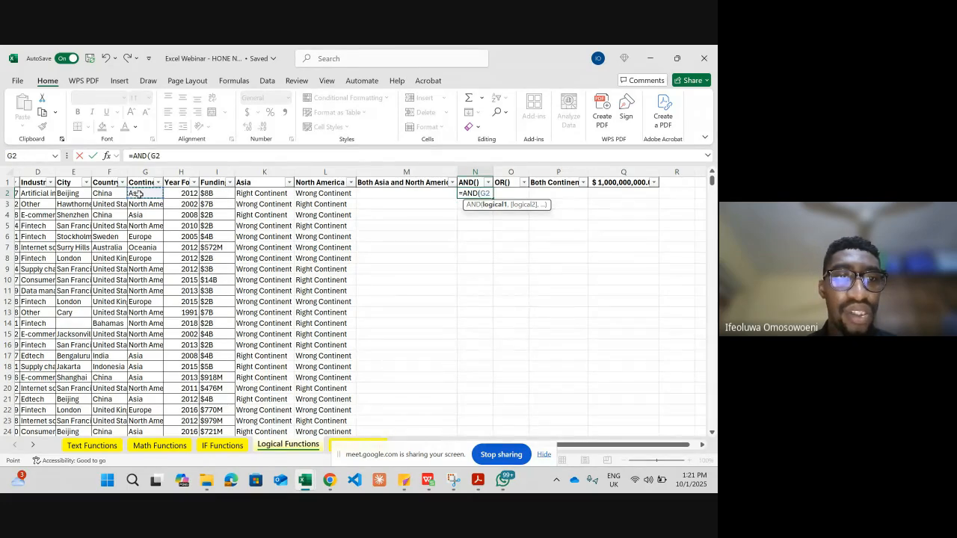
{"action": "type", "text": "="}
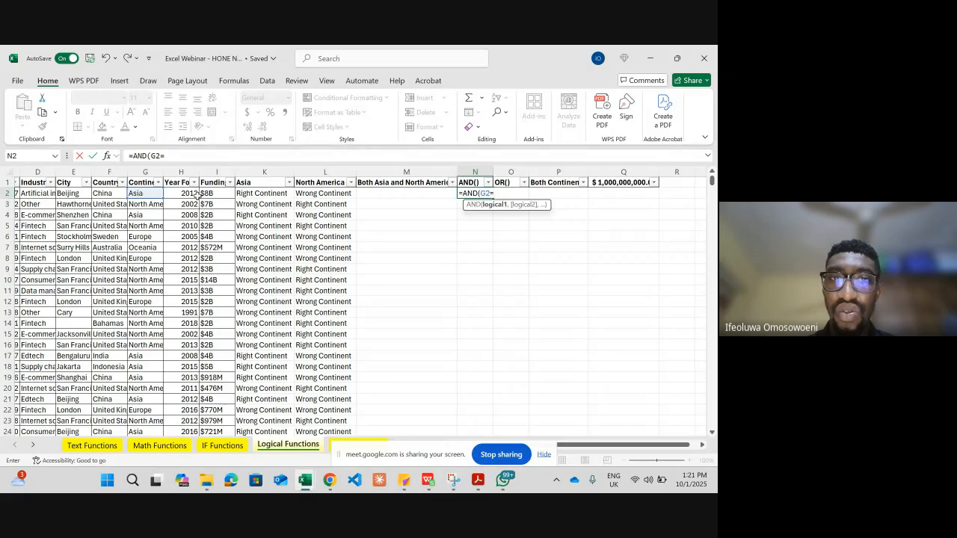
{"action": "left_click", "coordinate": [266, 182]}
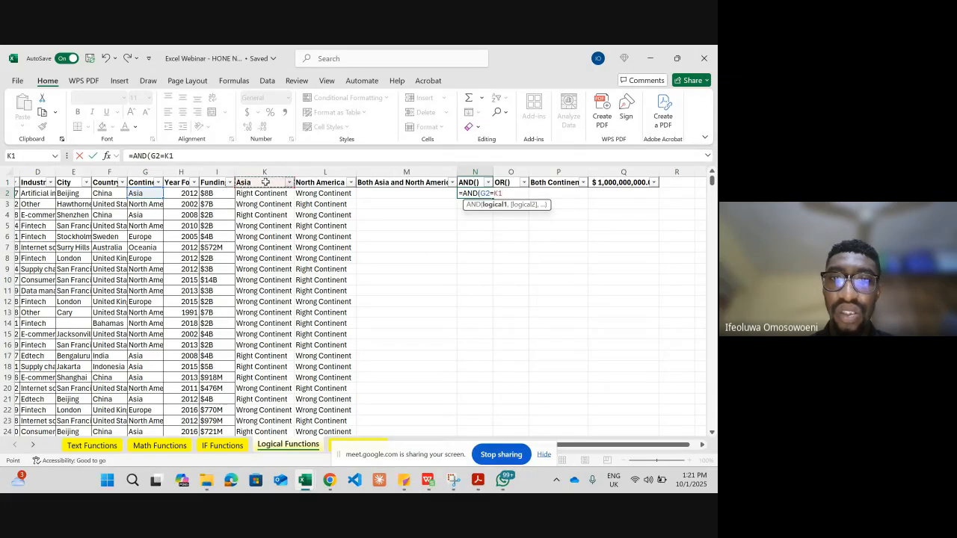
{"action": "key", "text": "F4"}
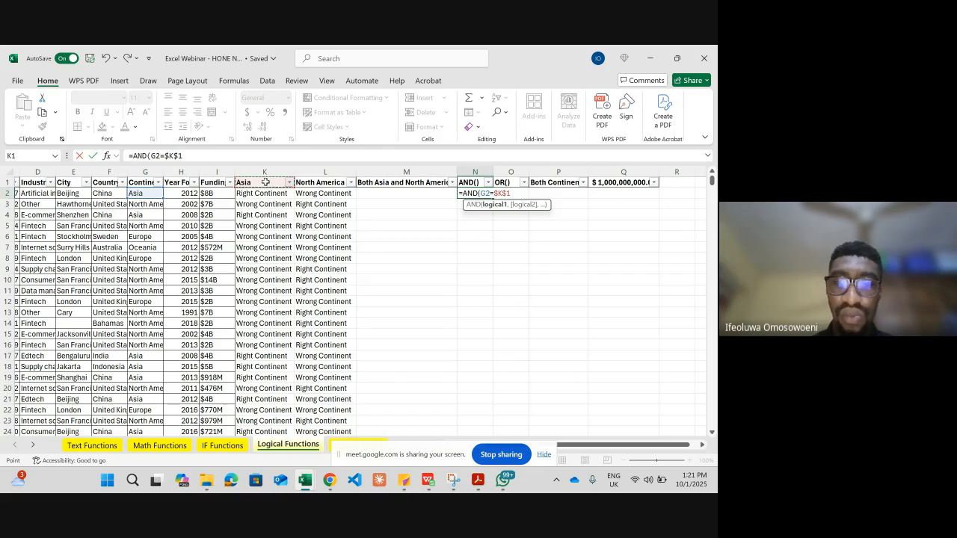
{"action": "type", "text": ","}
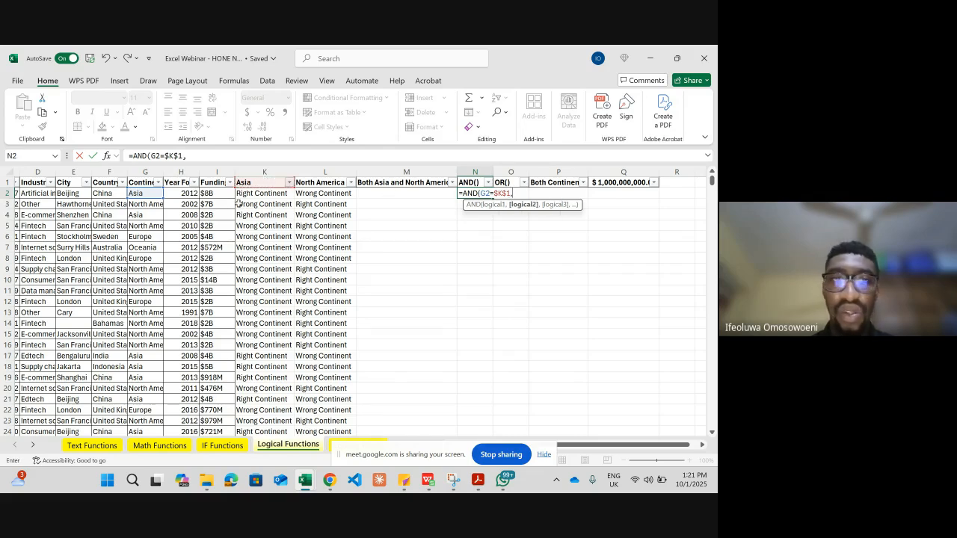
Complete the N2 AND formula with G2=$L$1 as its second condition, fill it down the AND() column, and check it against G2:G4
{"action": "left_click", "coordinate": [142, 194]}
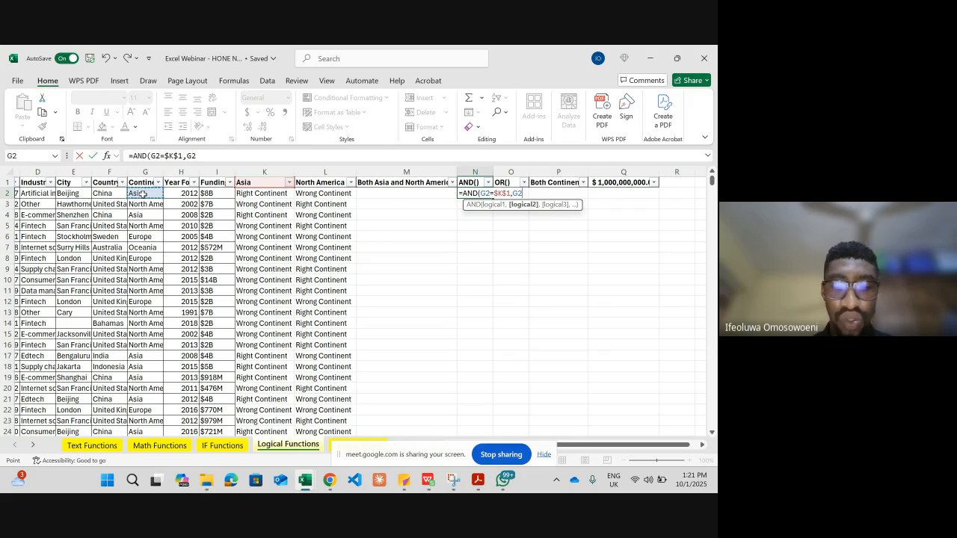
{"action": "type", "text": "="}
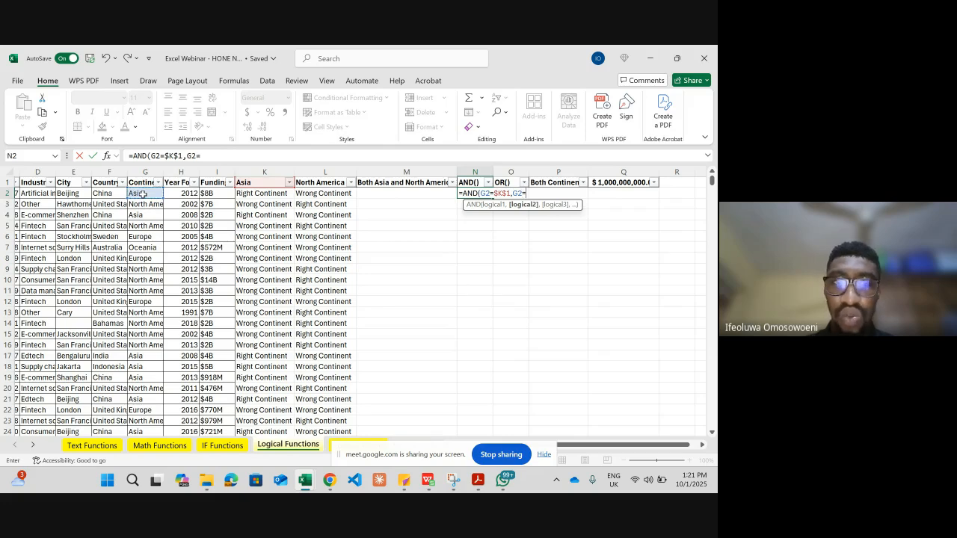
{"action": "left_click", "coordinate": [325, 182]}
{"action": "key", "text": "F4"}
{"action": "type", "text": ")"}
{"action": "key", "text": "ctrl+Return"}
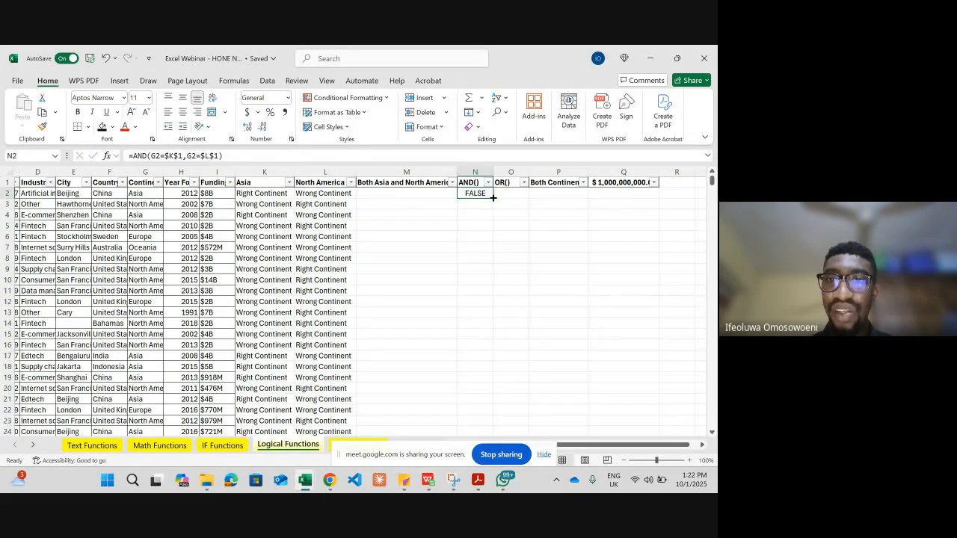
{"action": "double_click", "coordinate": [493, 197]}
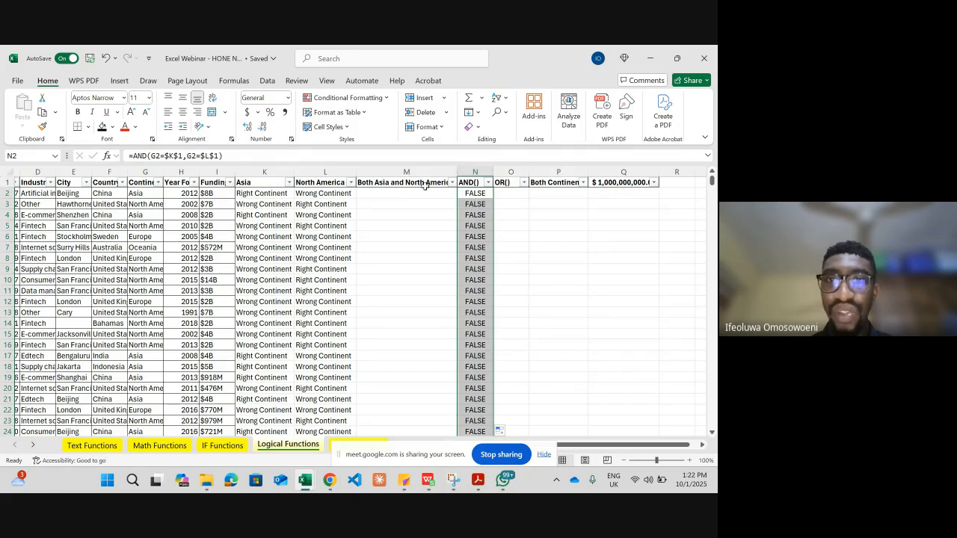
{"action": "left_click", "coordinate": [147, 195]}
{"action": "left_click", "coordinate": [146, 206]}
{"action": "left_click", "coordinate": [146, 214]}
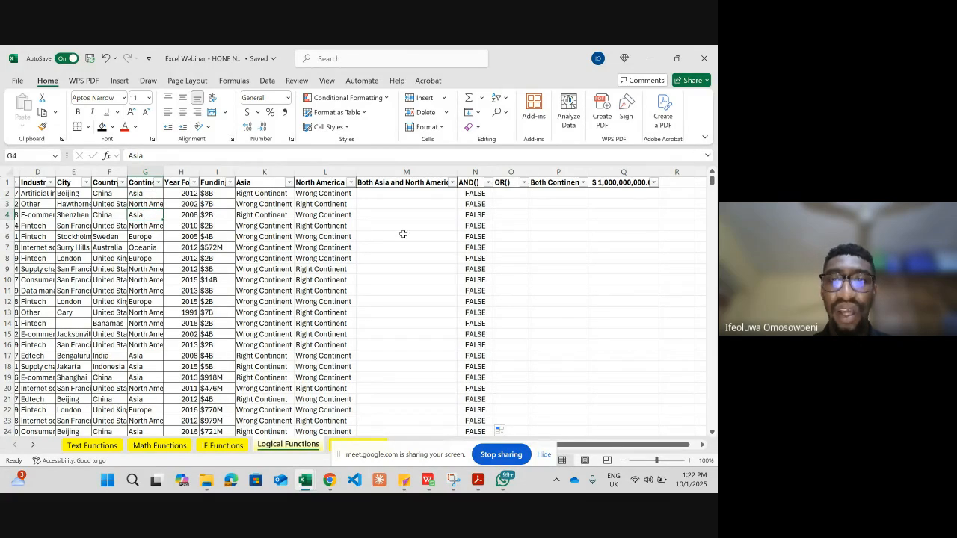
Start an OR formula in O2 with G2=$K$1 as its first condition, keeping the Asia header reference absolute
{"action": "left_click", "coordinate": [513, 193]}
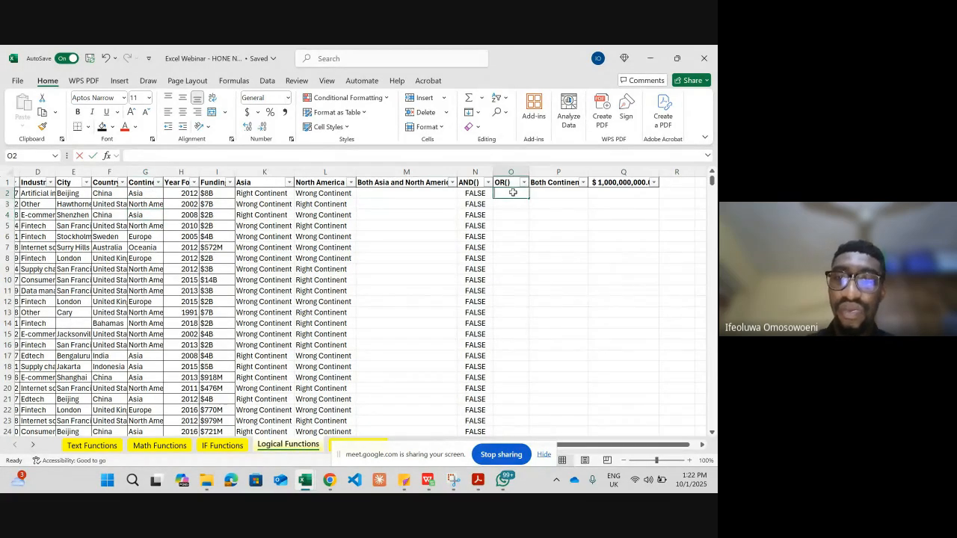
{"action": "type", "text": "=OR("}
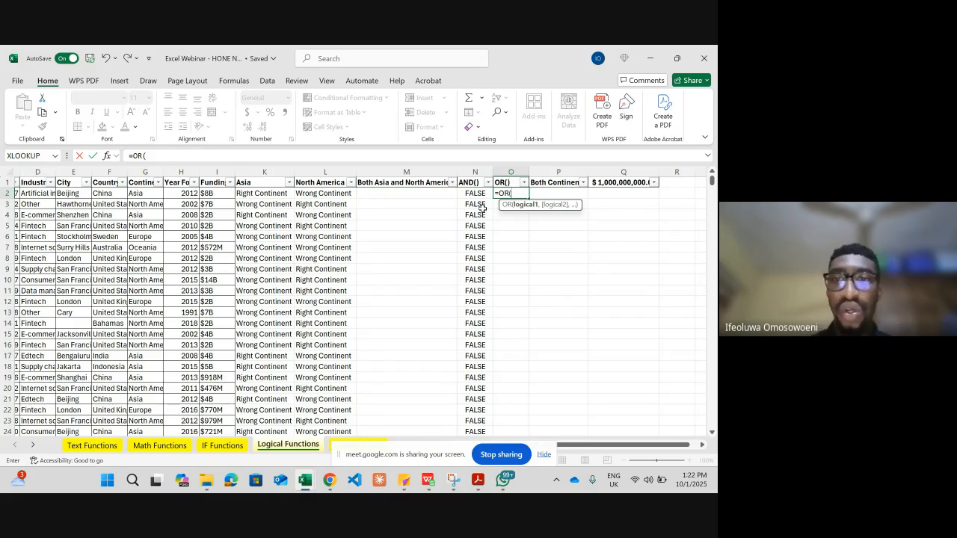
{"action": "left_click", "coordinate": [130, 193]}
{"action": "type", "text": "="}
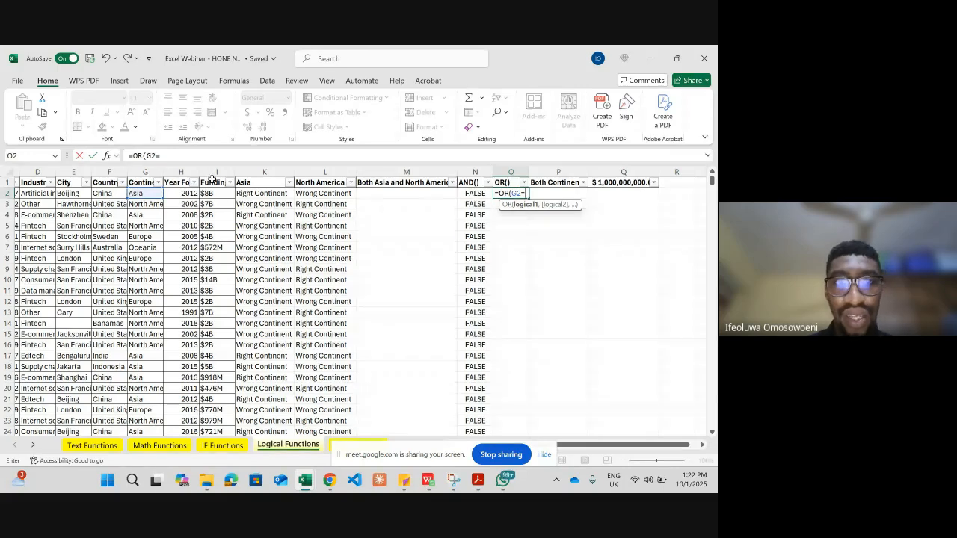
{"action": "left_click", "coordinate": [252, 181]}
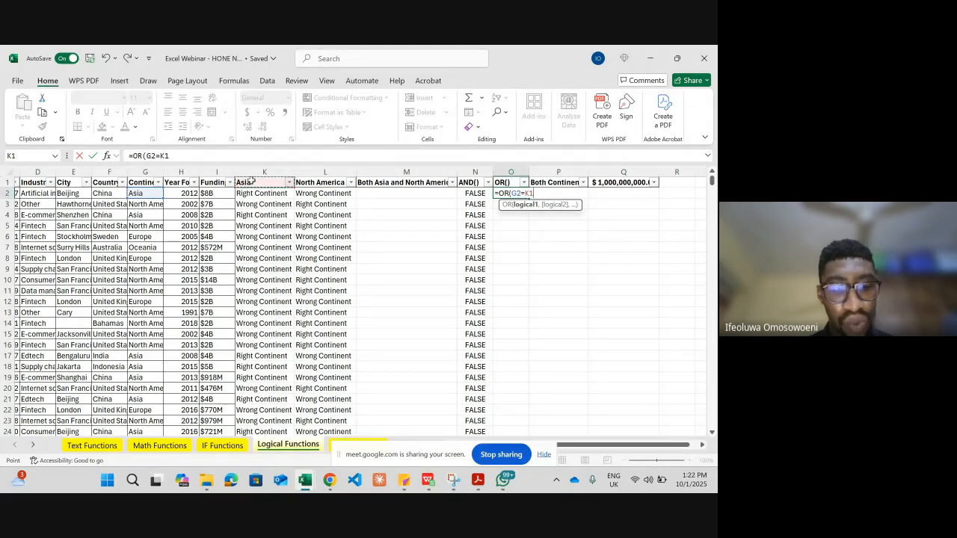
{"action": "key", "text": "F4"}
{"action": "type", "text": ","}
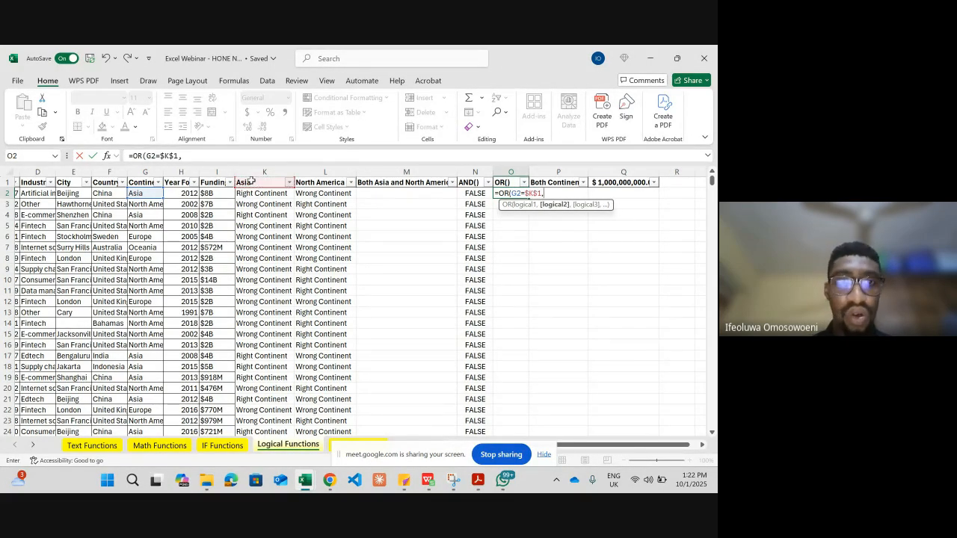
Finish the O2 OR formula with G2=$L$1 as the second condition and fill it down the OR() column
{"action": "left_click", "coordinate": [140, 192]}
{"action": "type", "text": "="}
{"action": "left_click", "coordinate": [321, 181]}
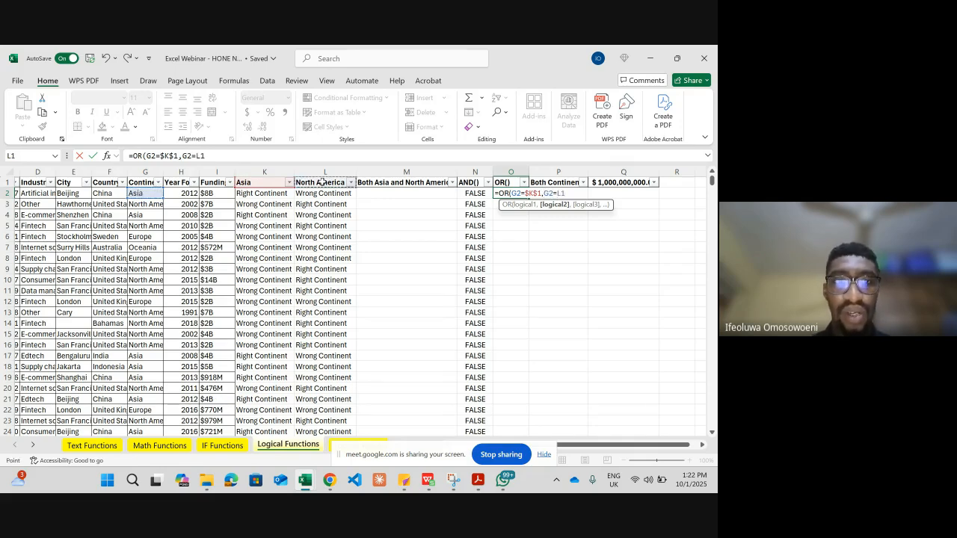
{"action": "key", "text": "F4"}
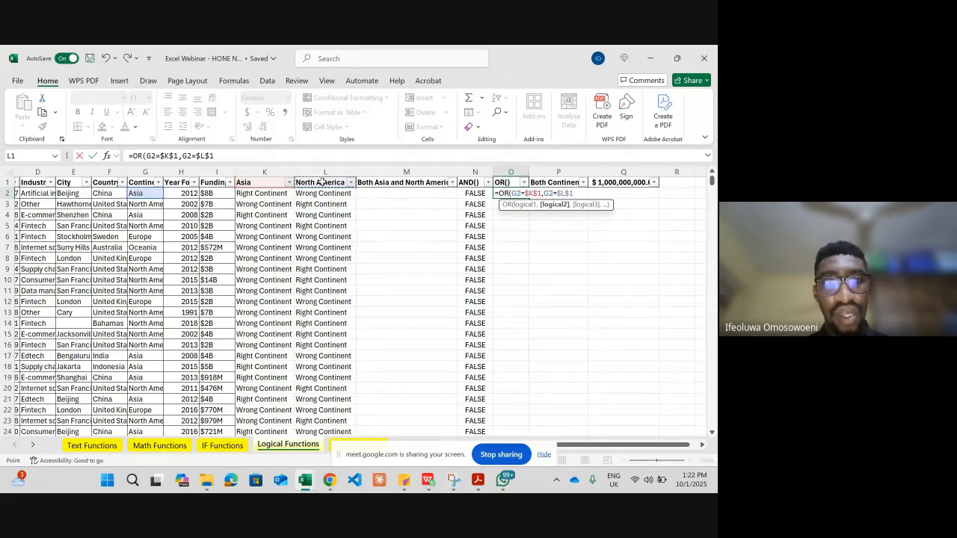
{"action": "key", "text": "Return"}
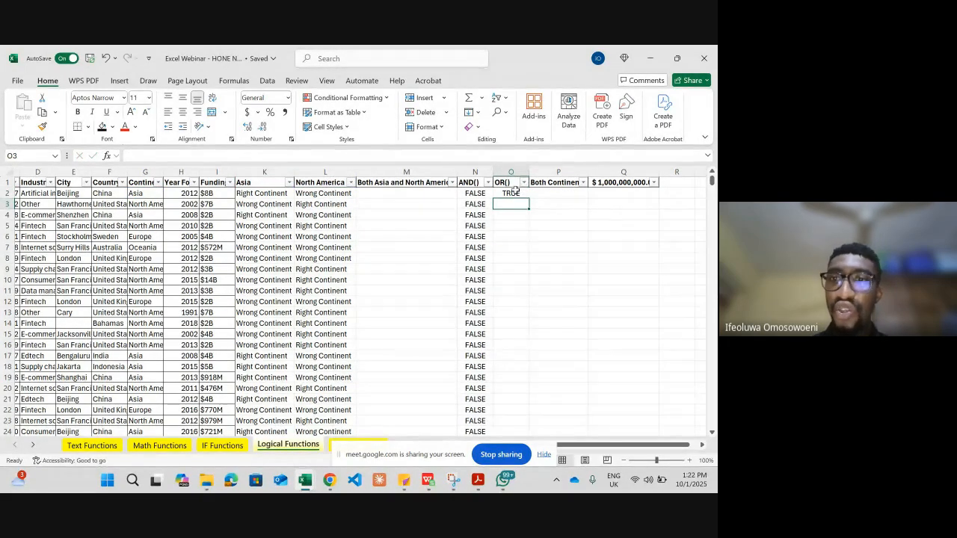
{"action": "left_click", "coordinate": [515, 192]}
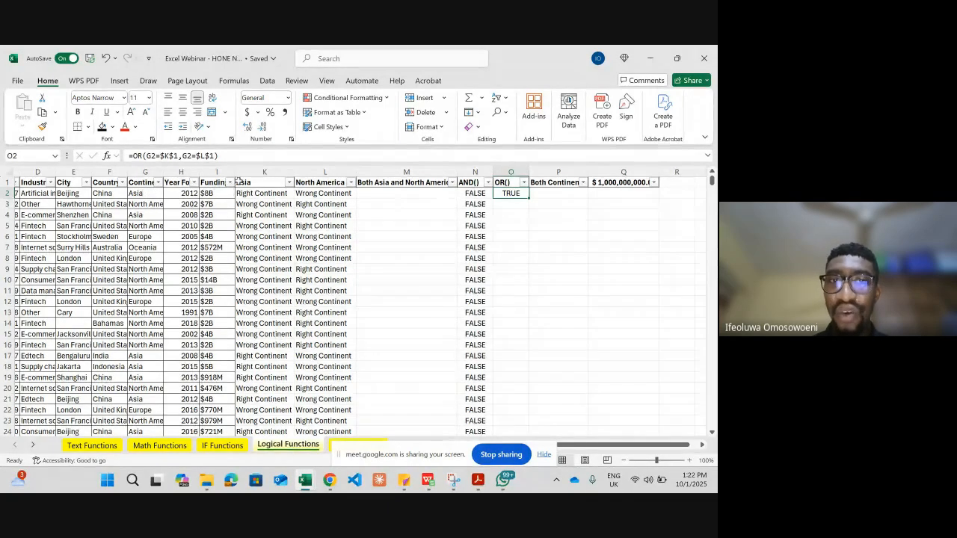
{"action": "left_click", "coordinate": [147, 194]}
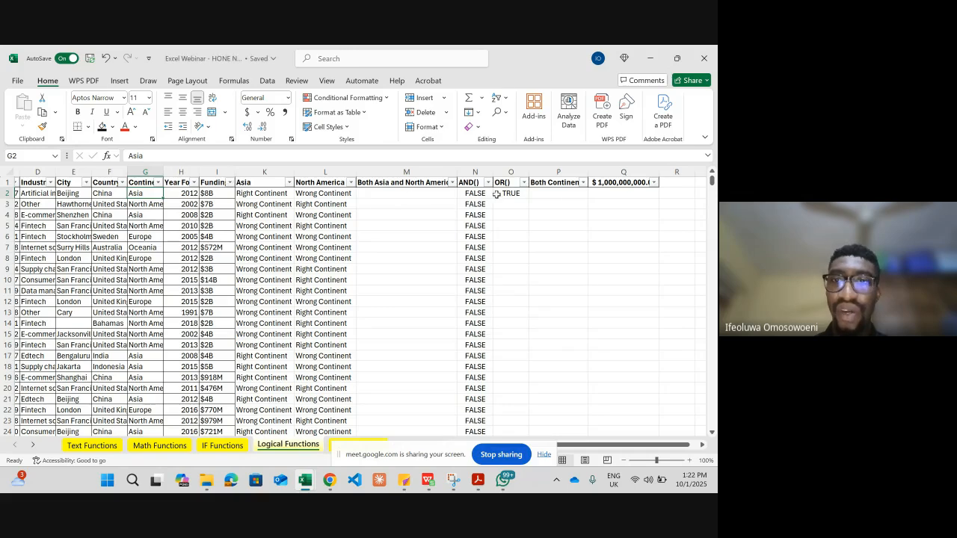
{"action": "left_click", "coordinate": [523, 193]}
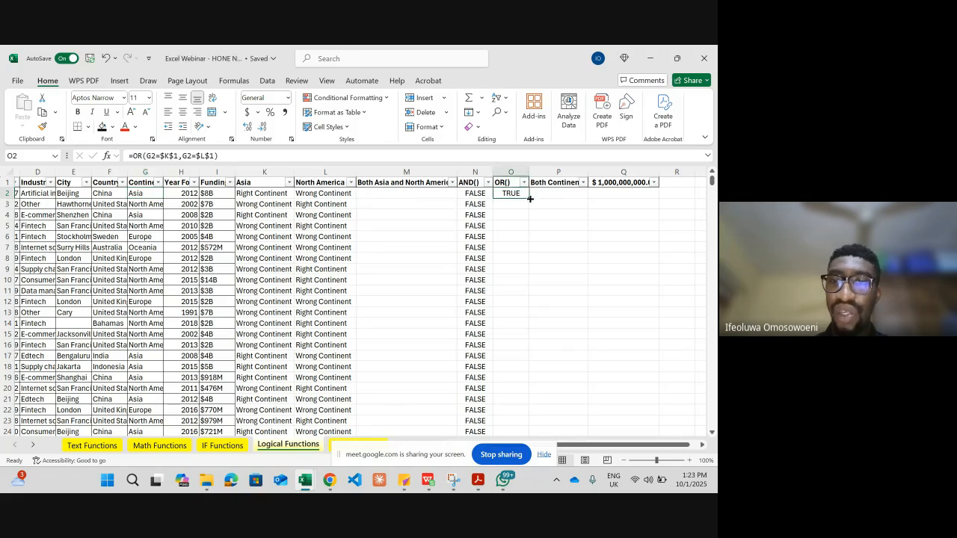
{"action": "double_click", "coordinate": [530, 198]}
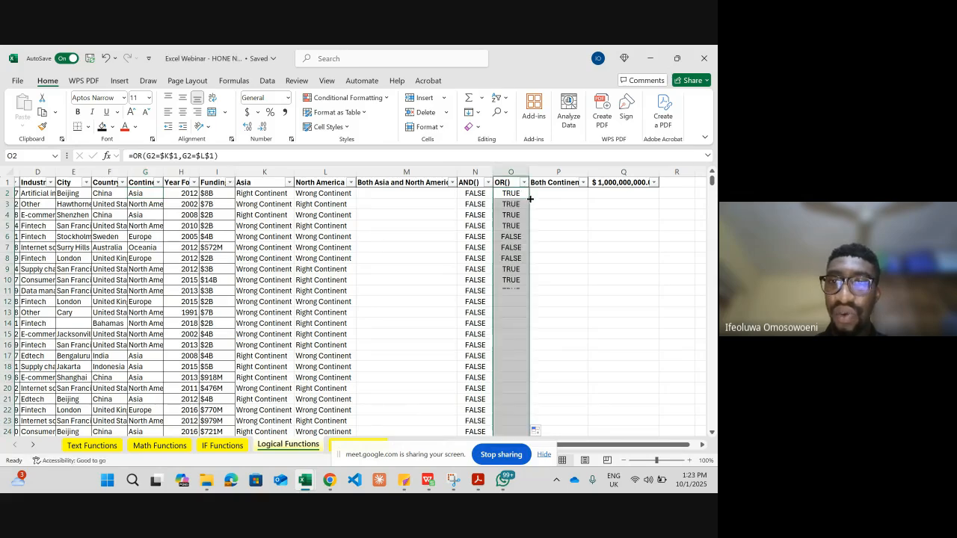
Compare the OR() results in rows 6 and 9 with those rows' continent values
{"action": "left_click", "coordinate": [514, 237]}
{"action": "key", "text": "Left"}
{"action": "key", "text": "Left"}
{"action": "key", "text": "Left"}
{"action": "key", "text": "Left"}
{"action": "key", "text": "Left"}
{"action": "key", "text": "Left"}
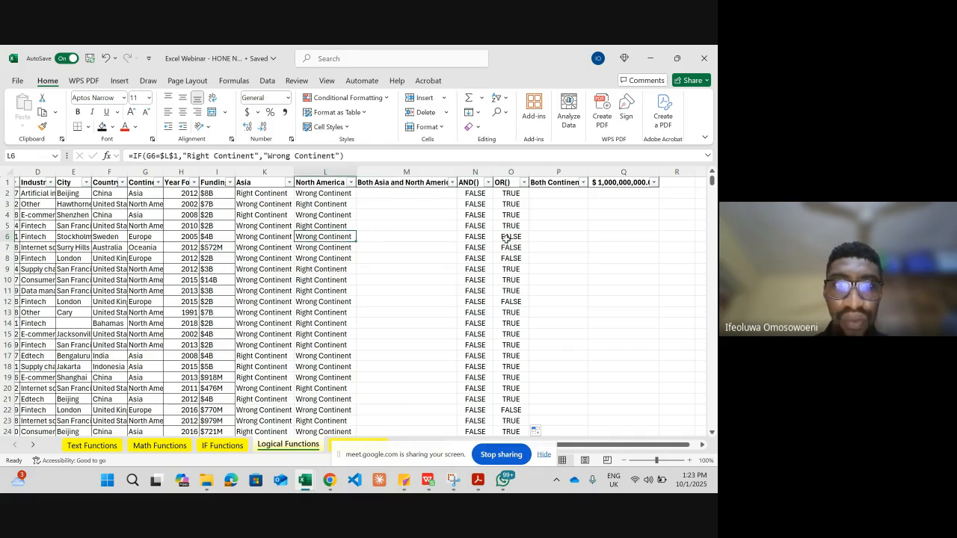
{"action": "key", "text": "Left"}
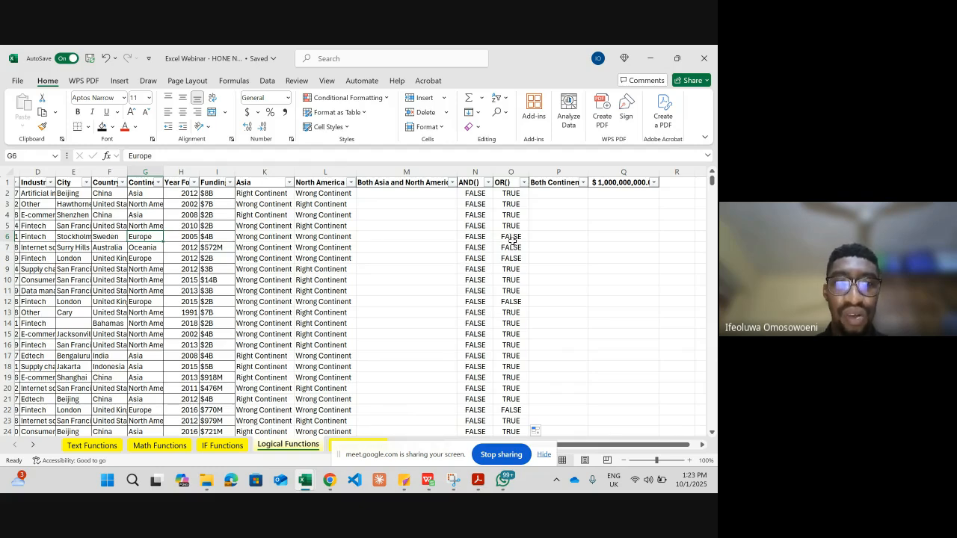
{"action": "left_click", "coordinate": [510, 268]}
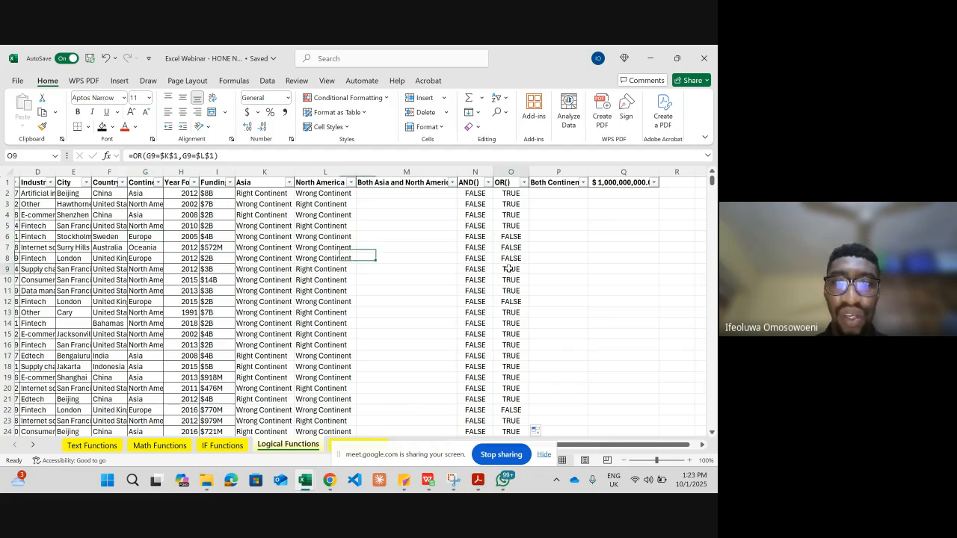
{"action": "left_click", "coordinate": [145, 269]}
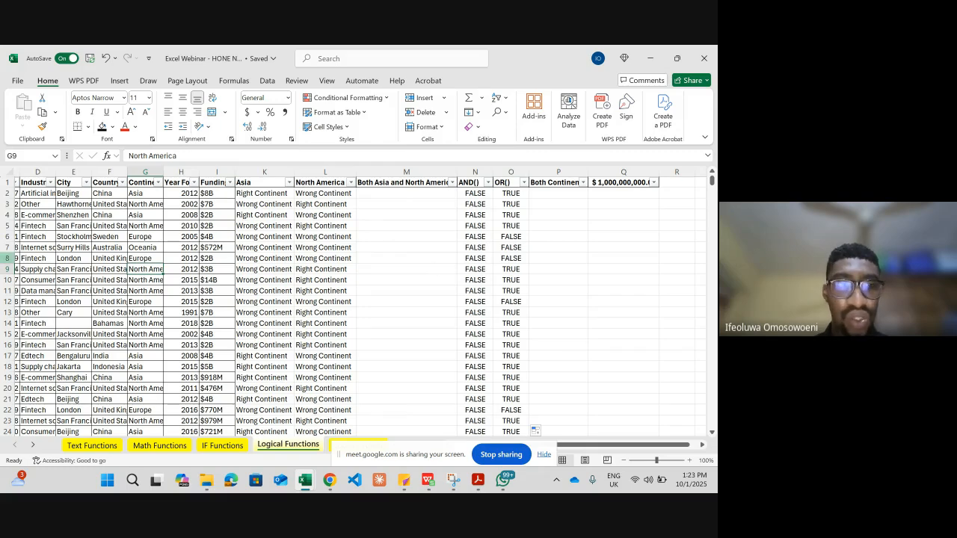
{"action": "left_click", "coordinate": [8, 269]}
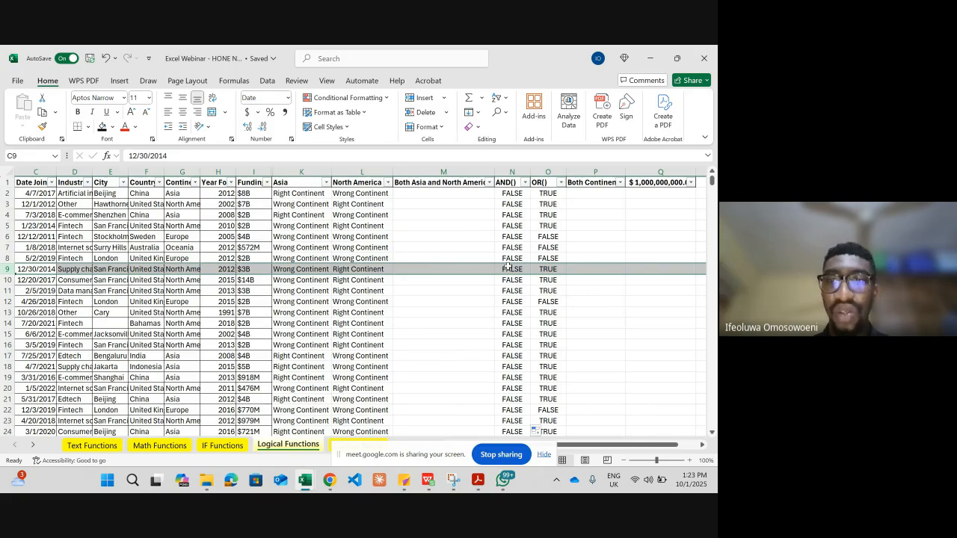
Examine the empty columns P and Q, and compare the Q1 funding threshold with the funding value in I2
{"action": "scroll", "coordinate": [545, 277], "scroll_direction": "right", "scroll_amount": 3}
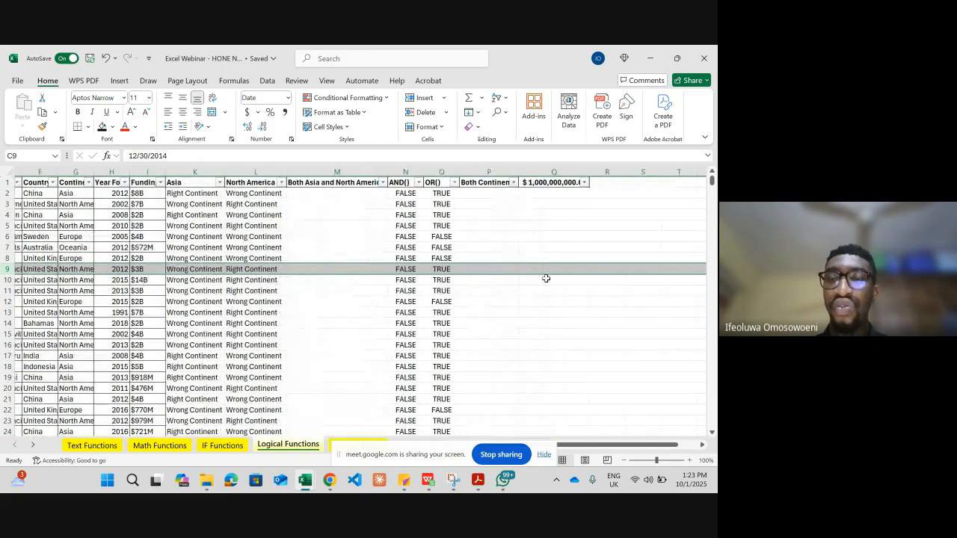
{"action": "left_click", "coordinate": [486, 193]}
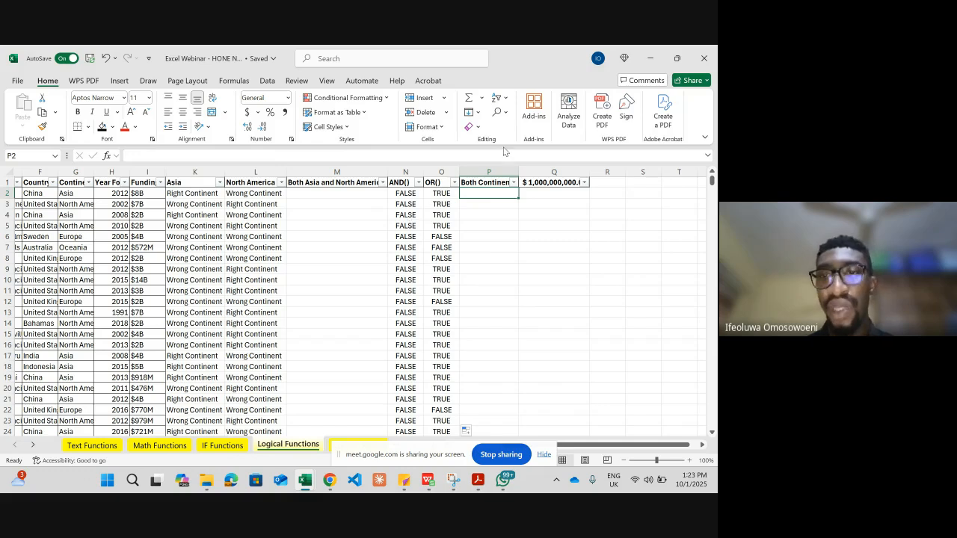
{"action": "left_click", "coordinate": [540, 195]}
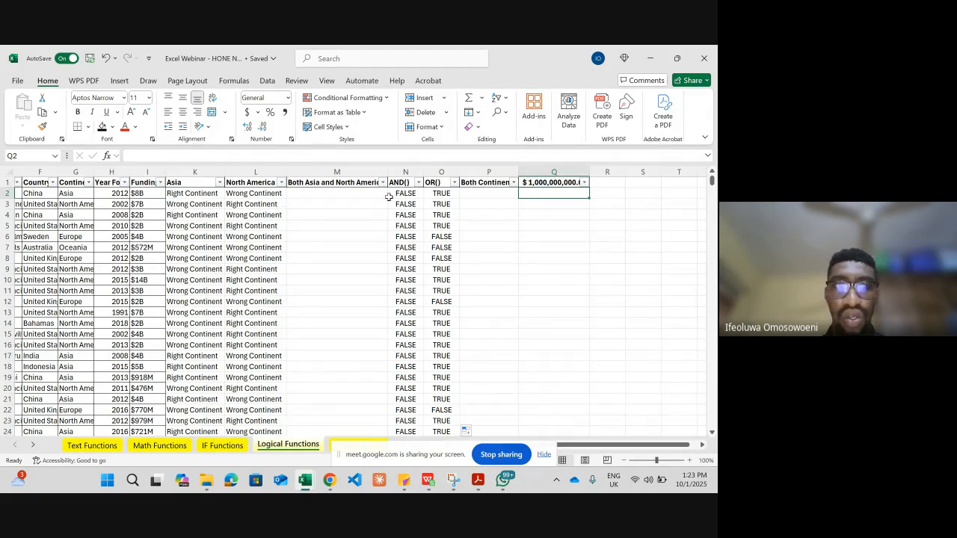
{"action": "scroll", "coordinate": [162, 215], "scroll_direction": "left", "scroll_amount": 3}
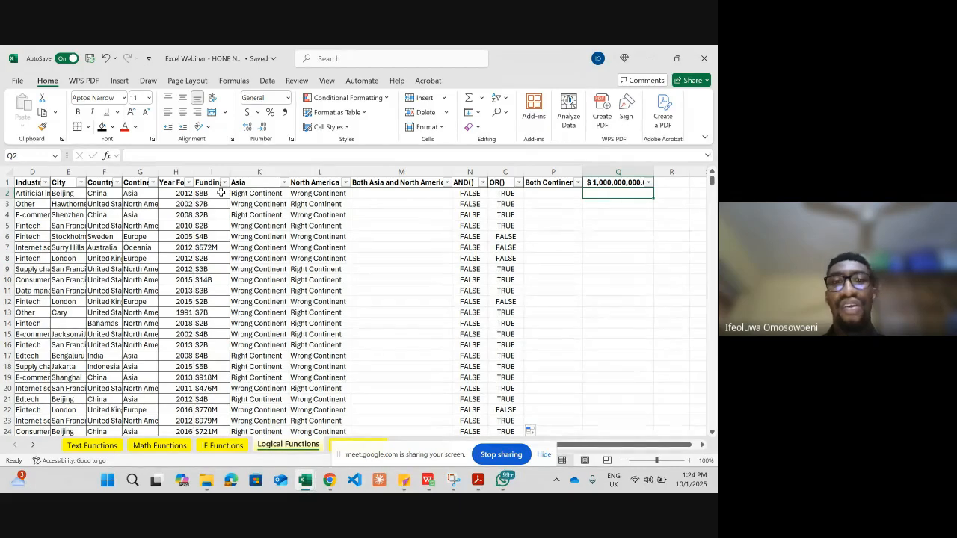
{"action": "left_click", "coordinate": [222, 193]}
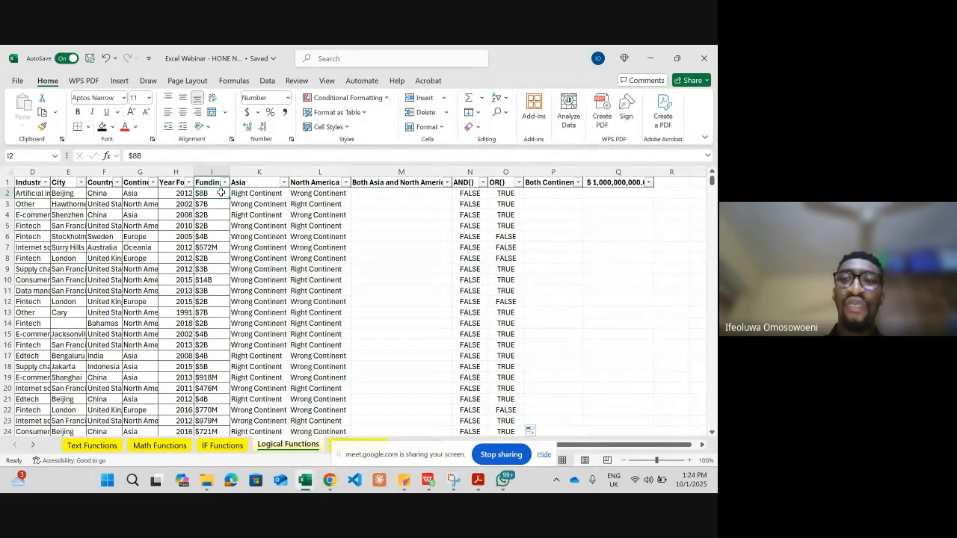
{"action": "left_click", "coordinate": [624, 183]}
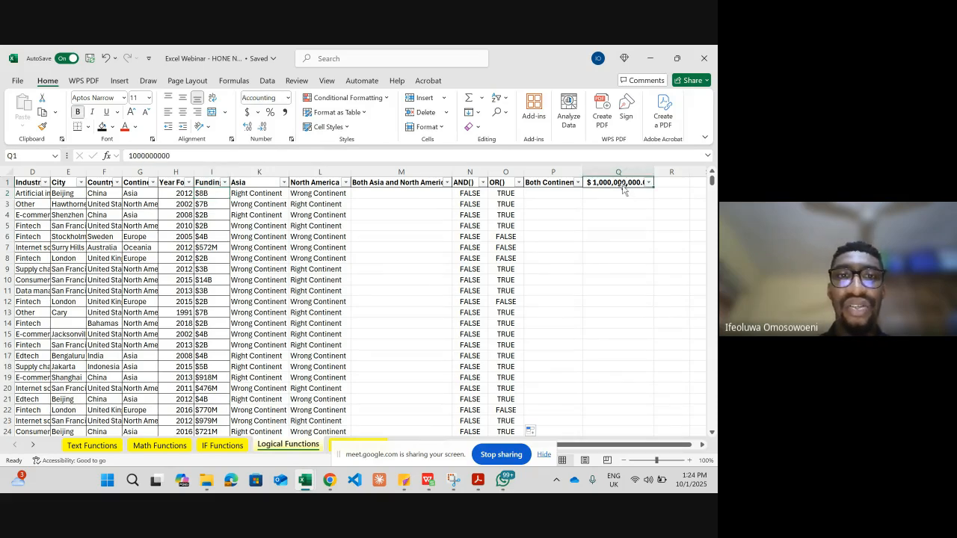
Replace every B in the Funding column values from I2 down with 000000000
{"action": "left_click", "coordinate": [198, 194]}
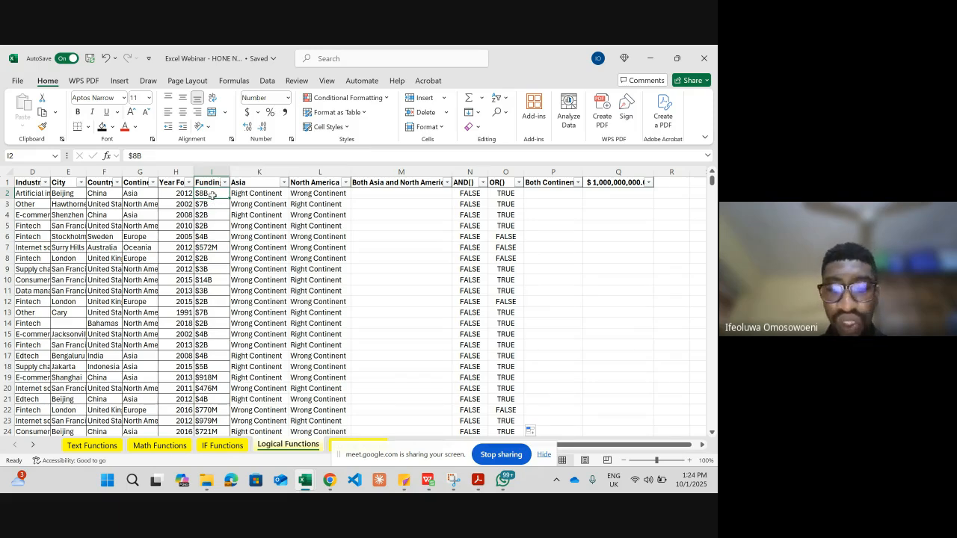
{"action": "key", "text": "ctrl+shift+Down"}
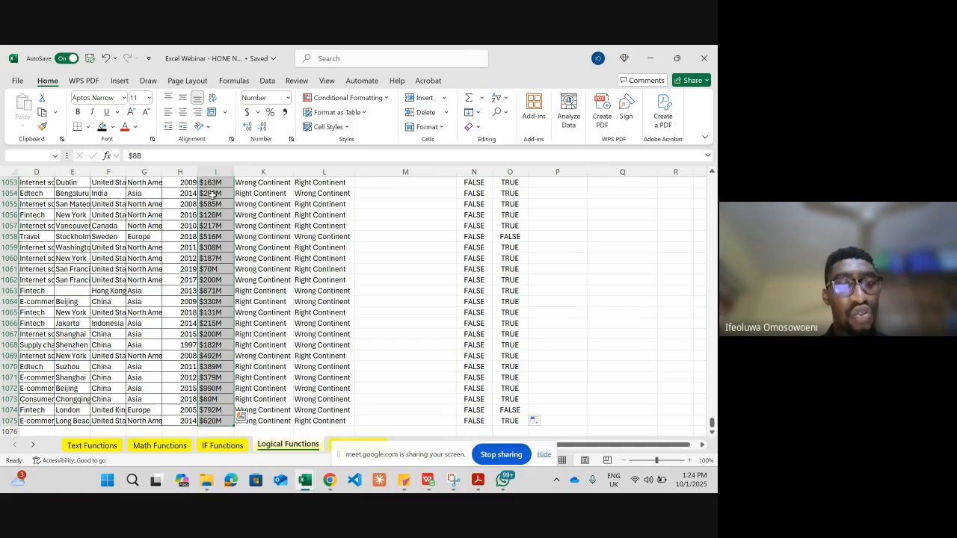
{"action": "key", "text": "ctrl+f"}
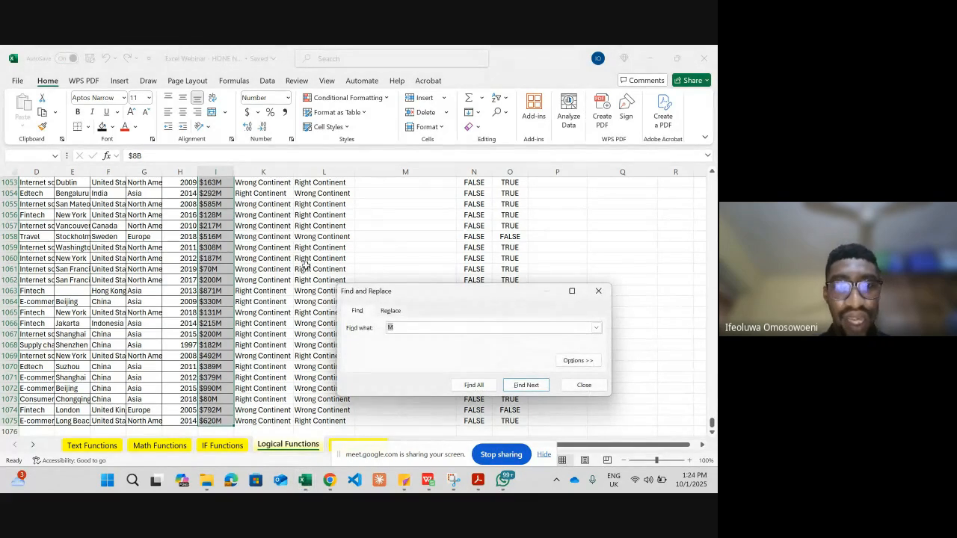
{"action": "left_click", "coordinate": [390, 312]}
{"action": "left_click", "coordinate": [401, 331]}
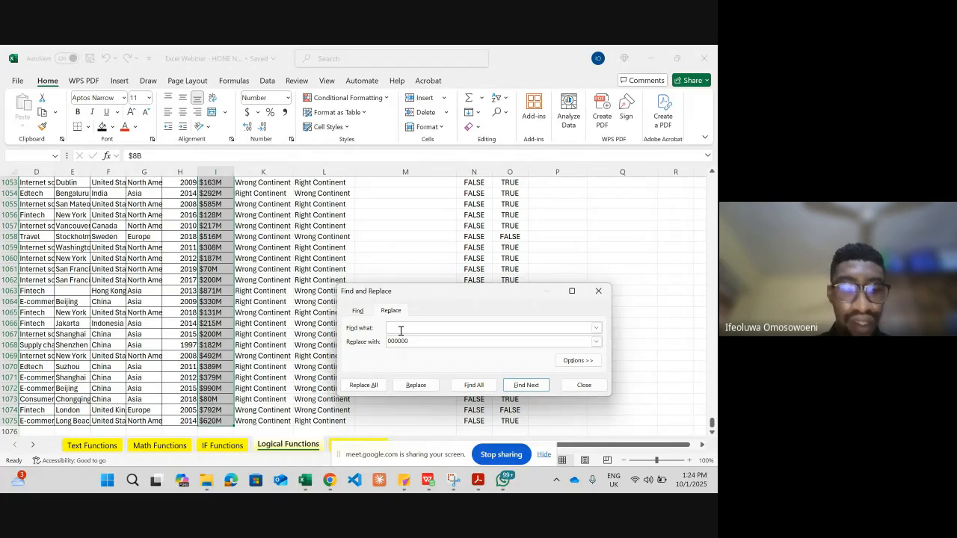
{"action": "type", "text": "B"}
{"action": "left_click", "coordinate": [410, 341]}
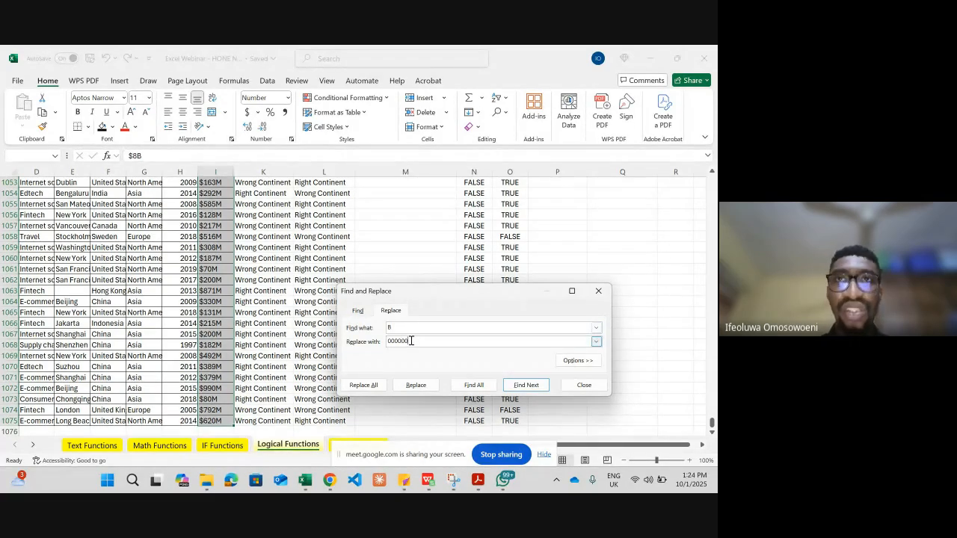
{"action": "key", "text": "BackSpace"}
{"action": "key", "text": "BackSpace"}
{"action": "key", "text": "BackSpace"}
{"action": "key", "text": "BackSpace"}
{"action": "key", "text": "BackSpace"}
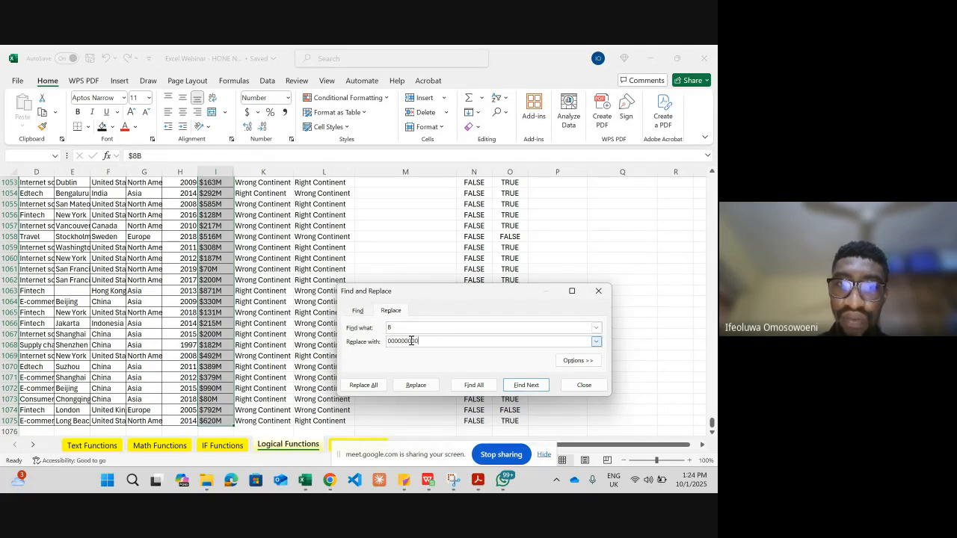
{"action": "left_click", "coordinate": [379, 386]}
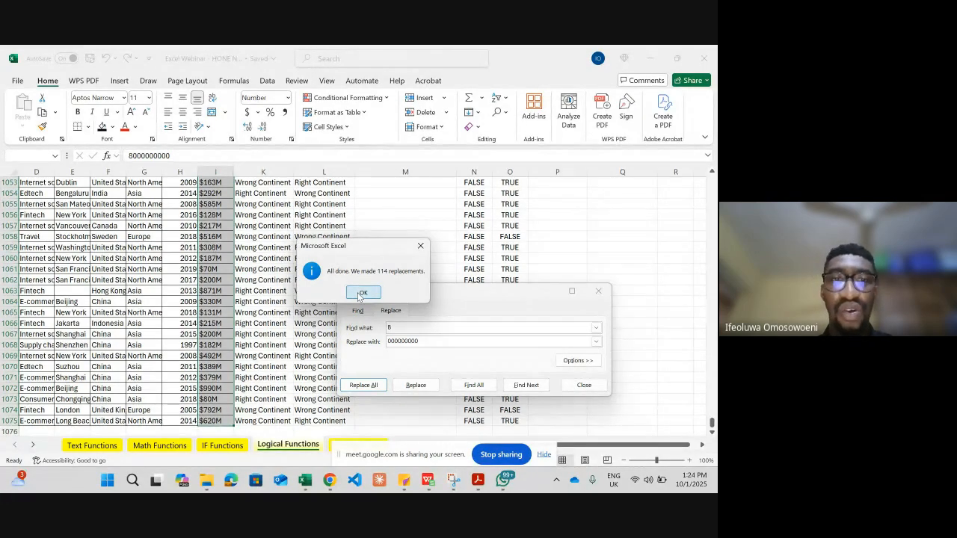
Return to the start of the Logical Functions data and autofit the Funding column's width to its values
{"action": "left_click", "coordinate": [362, 293]}
{"action": "scroll", "coordinate": [291, 298], "scroll_direction": "up", "scroll_amount": 6}
{"action": "scroll", "coordinate": [292, 298], "scroll_direction": "up", "scroll_amount": 5}
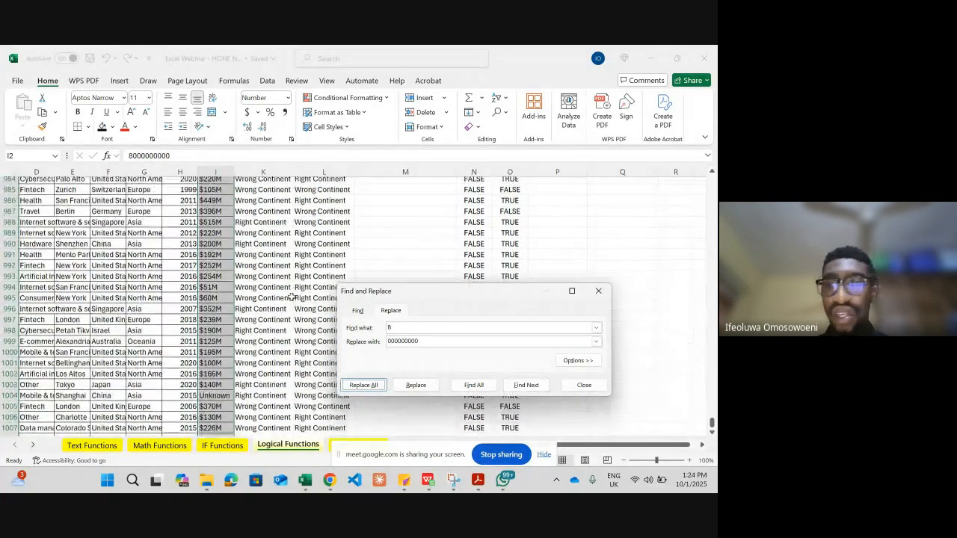
{"action": "left_click_drag", "start_coordinate": [712, 423], "coordinate": [711, 179]}
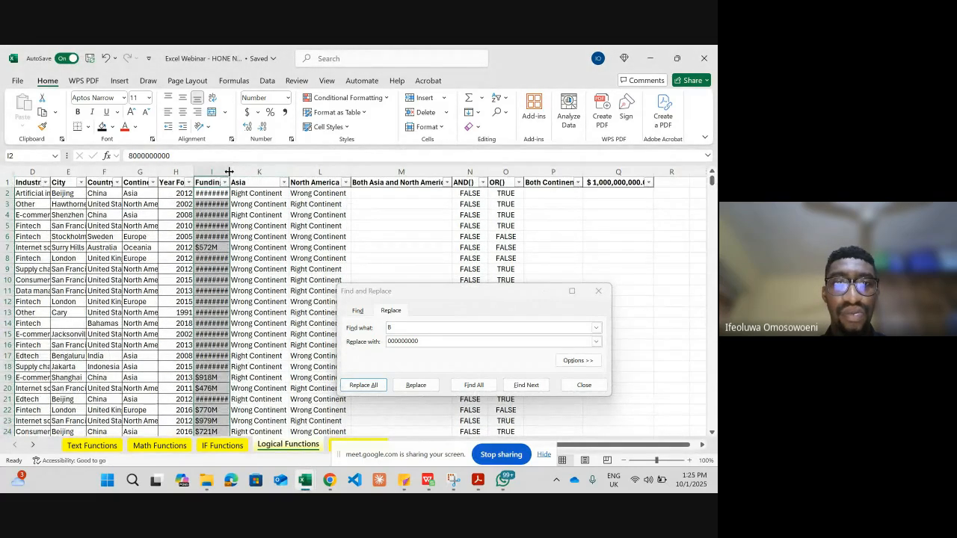
{"action": "double_click", "coordinate": [228, 171]}
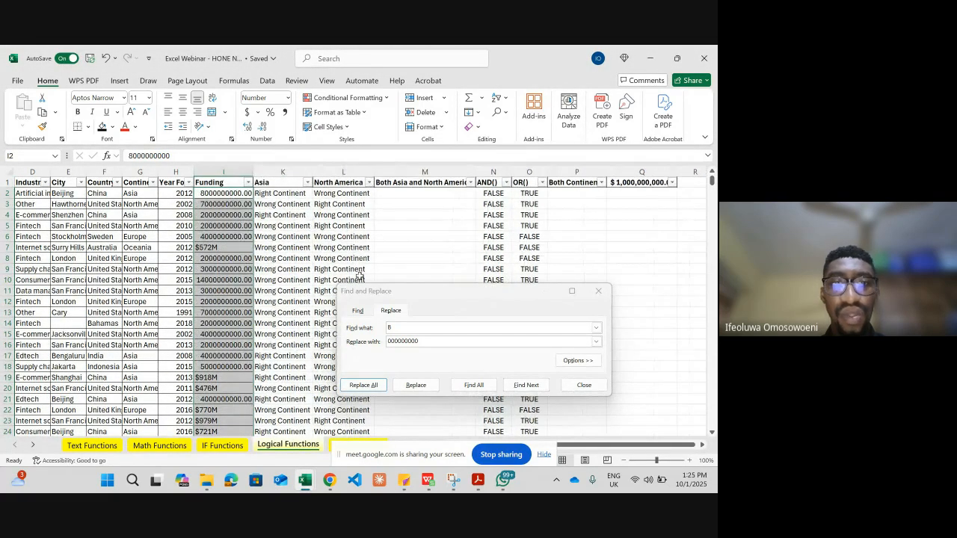
Replace every M in the Funding values with 000000 and format the column in the Accounting number format
{"action": "left_click", "coordinate": [406, 325]}
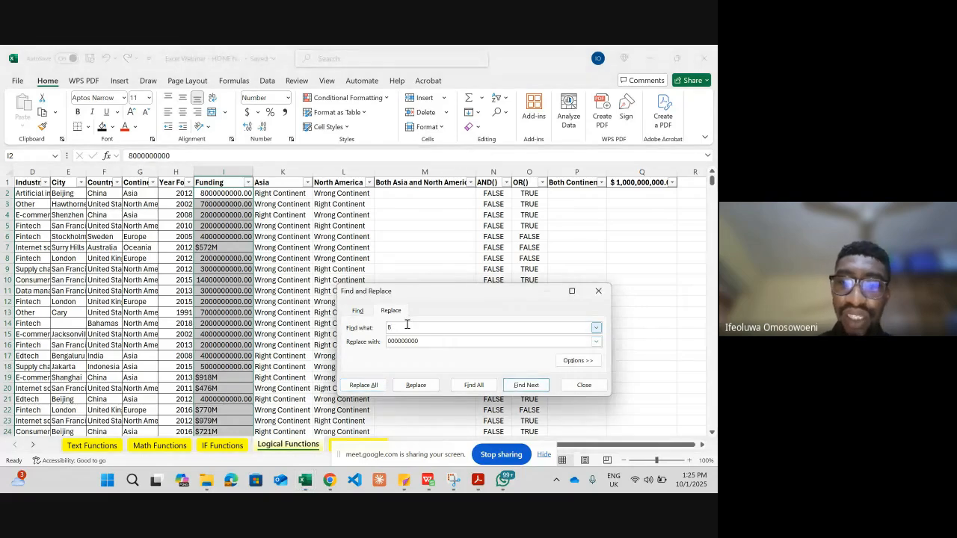
{"action": "type", "text": "M"}
{"action": "left_click", "coordinate": [417, 343]}
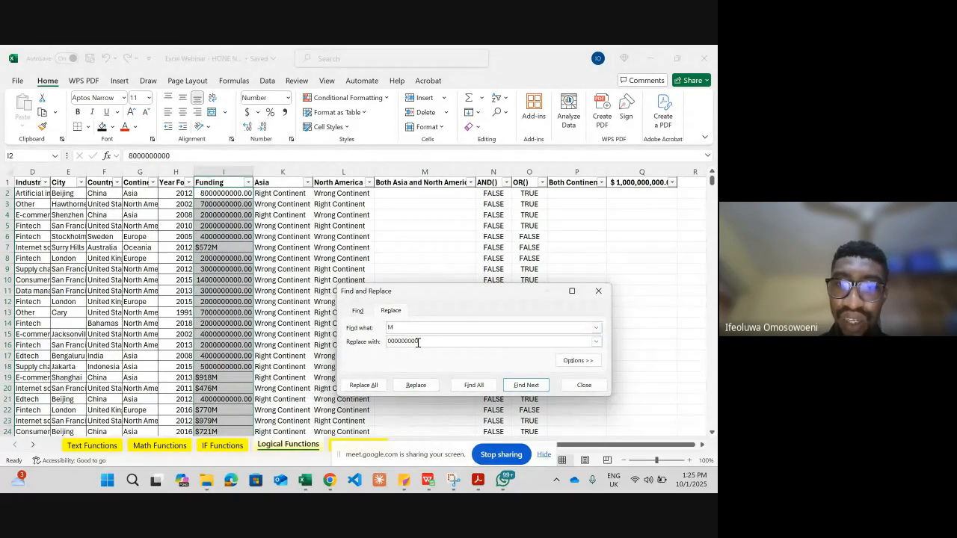
{"action": "double_click", "coordinate": [418, 342]}
{"action": "type", "text": "00"}
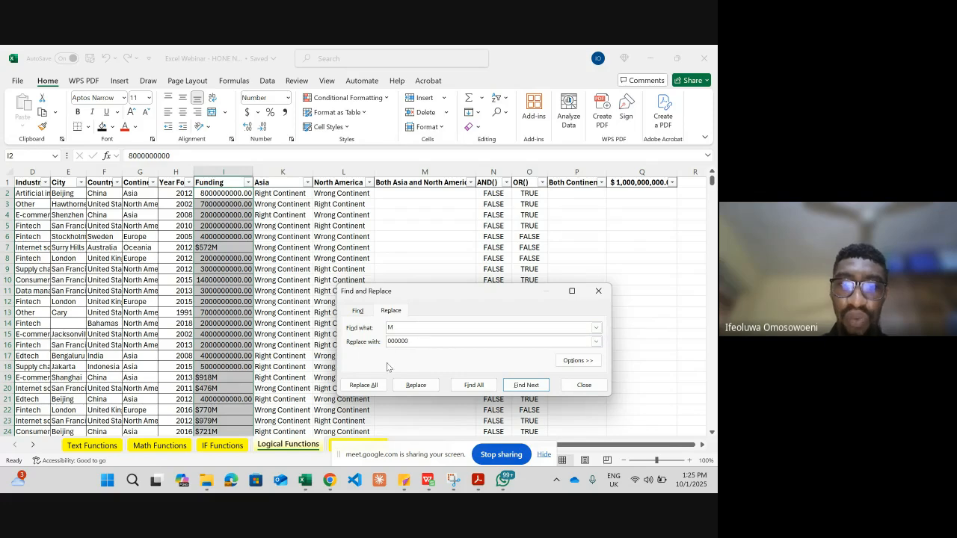
{"action": "left_click", "coordinate": [368, 385]}
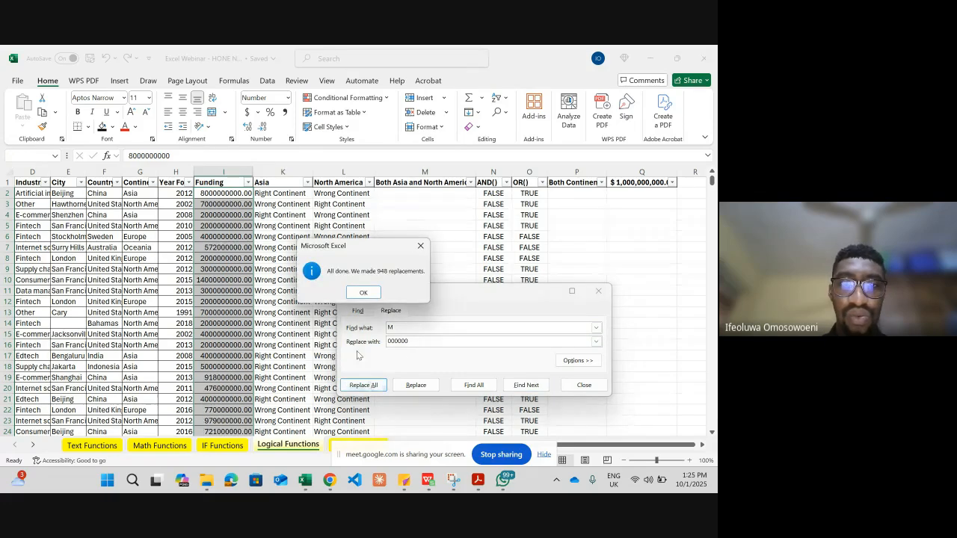
{"action": "left_click", "coordinate": [365, 295]}
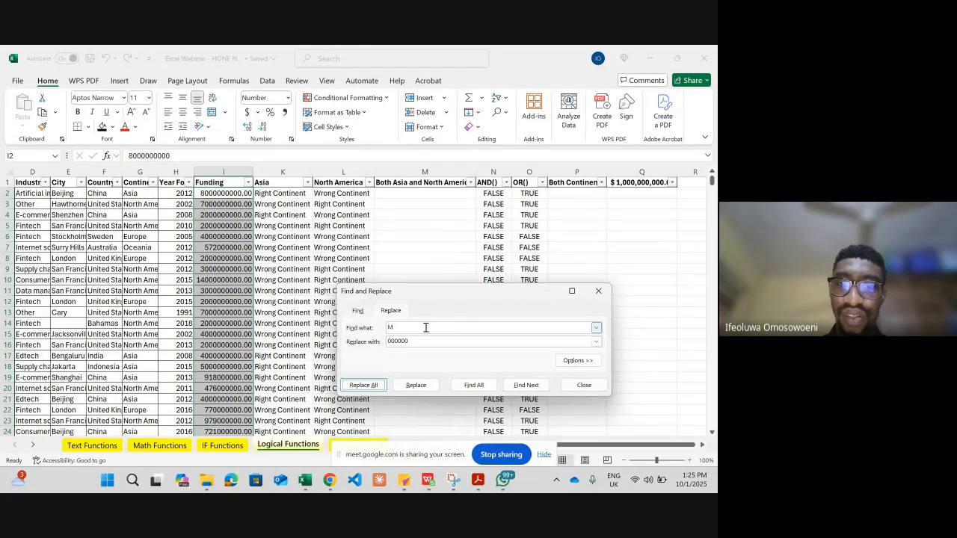
{"action": "left_click", "coordinate": [595, 290]}
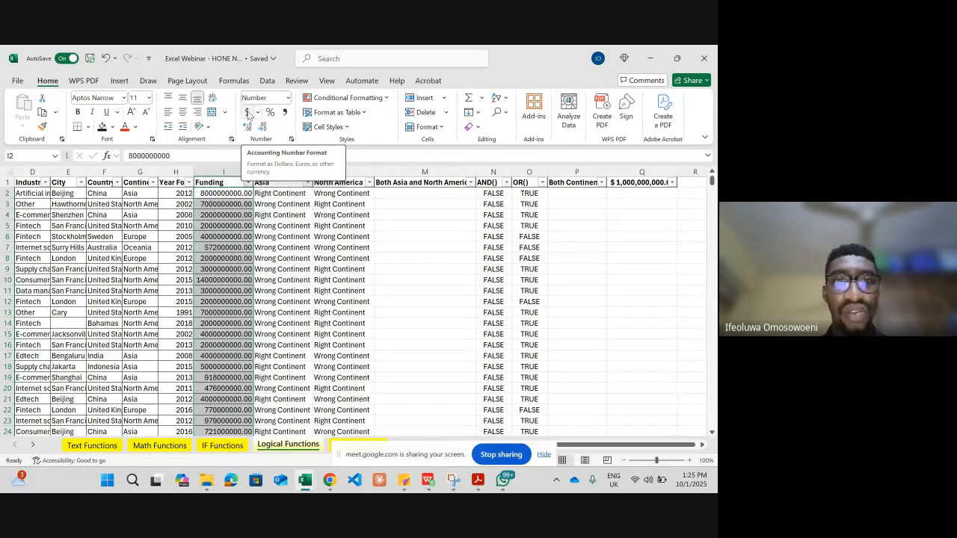
{"action": "left_click", "coordinate": [248, 112]}
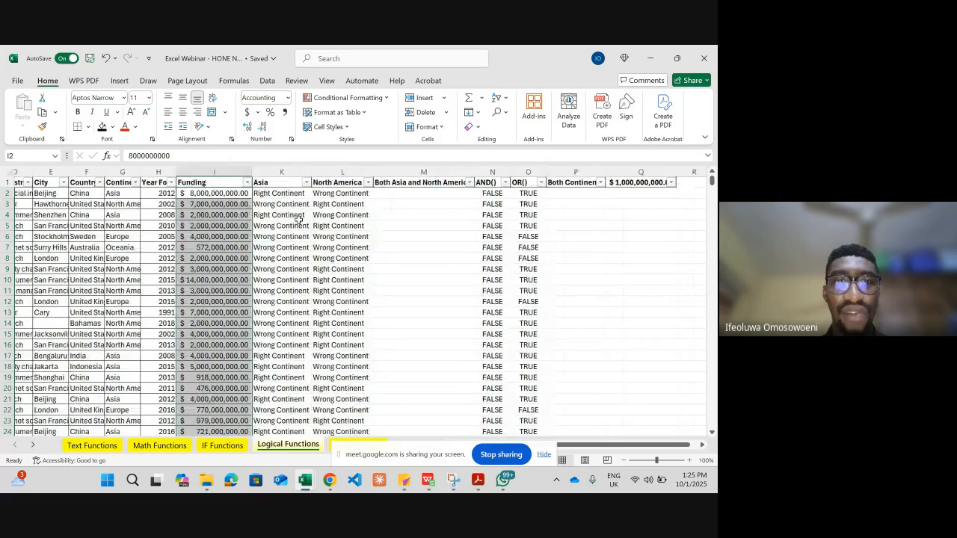
Start an IF formula in Q2 that tests whether I2 is greater than the threshold in $Q$1
{"action": "scroll", "coordinate": [298, 217], "scroll_direction": "right", "scroll_amount": 3}
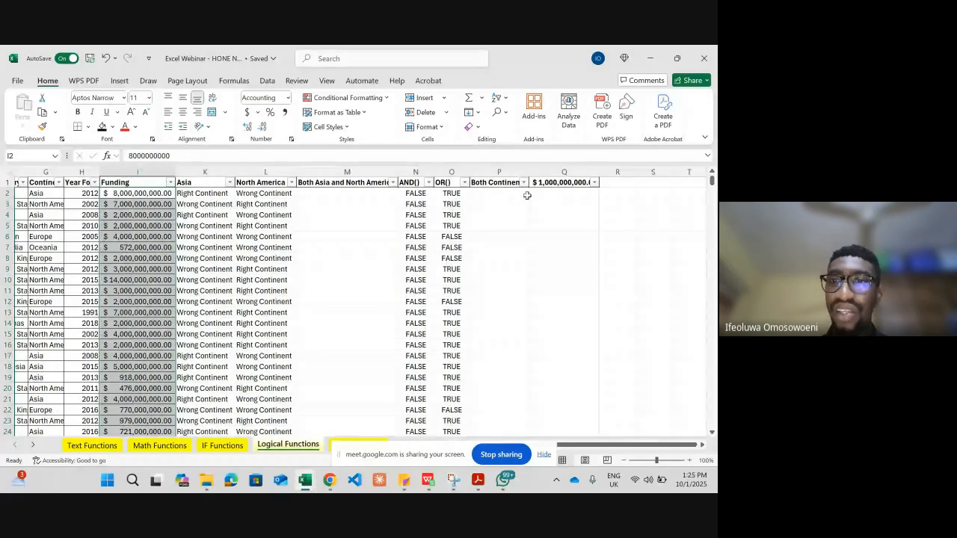
{"action": "left_click", "coordinate": [543, 194]}
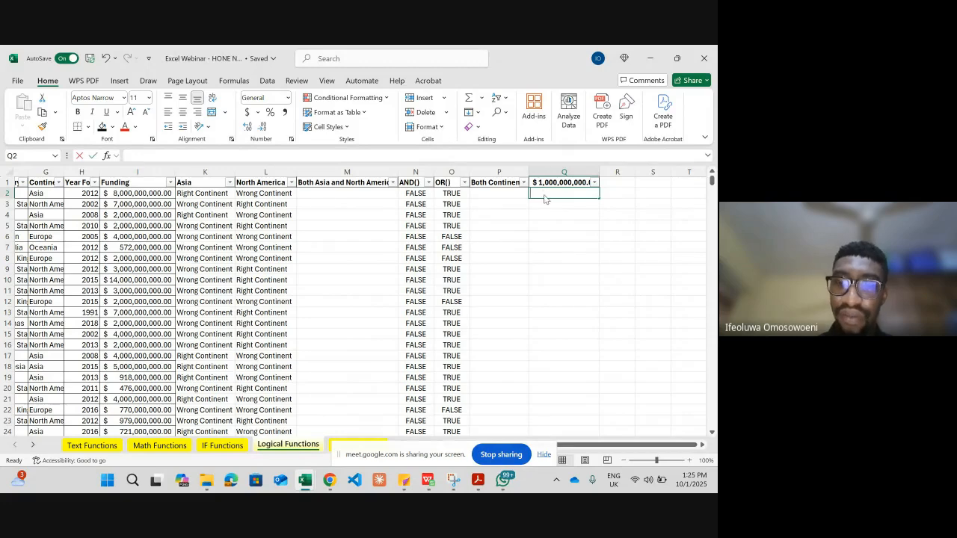
{"action": "type", "text": "=IF("}
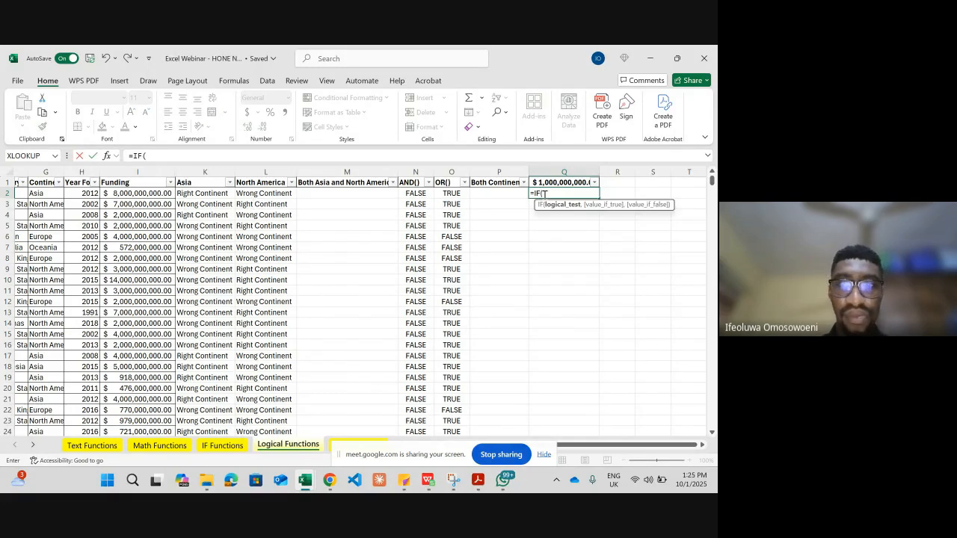
{"action": "left_click", "coordinate": [146, 193]}
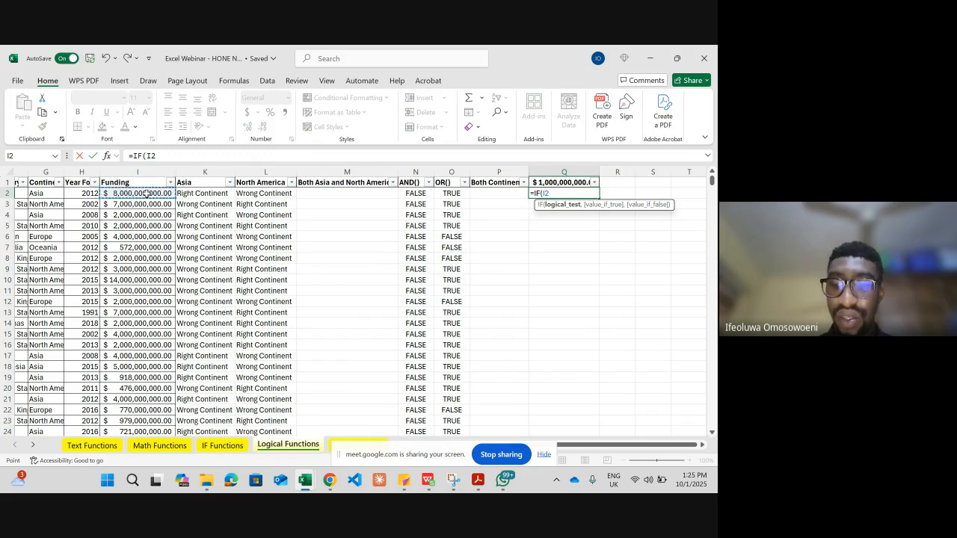
{"action": "type", "text": ">"}
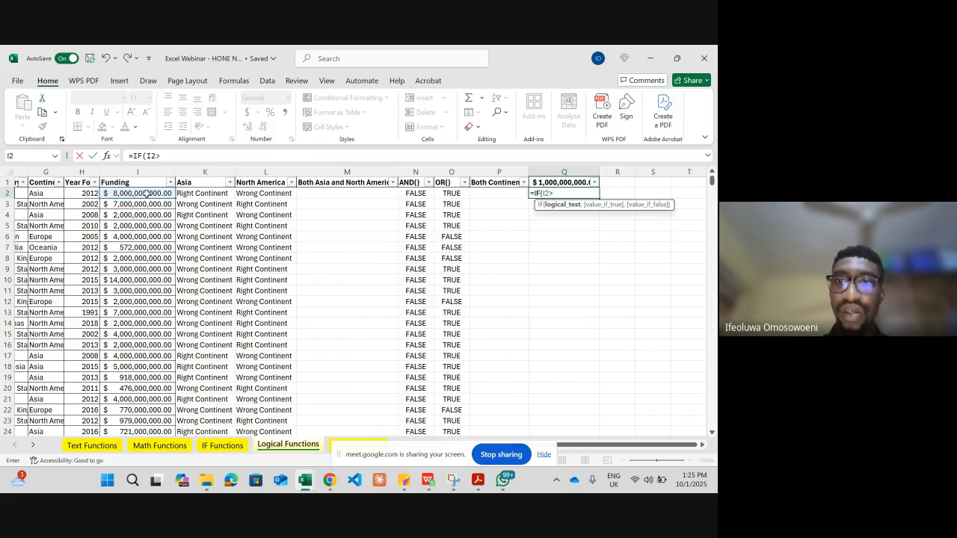
{"action": "left_click", "coordinate": [555, 179]}
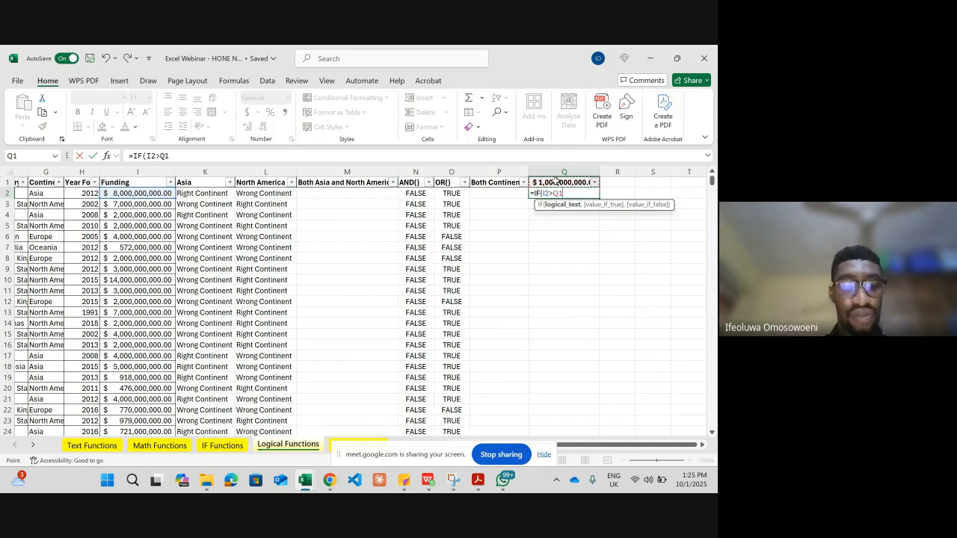
{"action": "key", "text": "F4"}
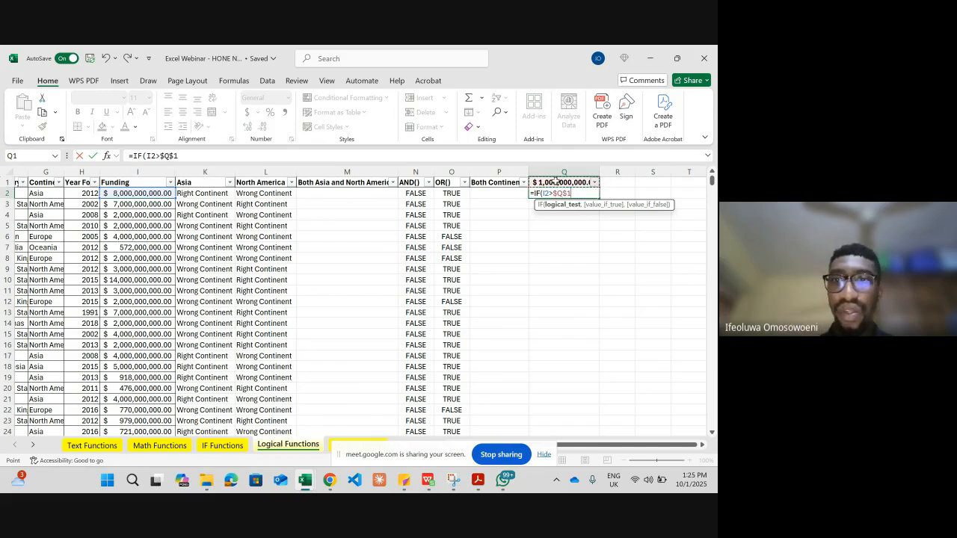
{"action": "type", "text": ",@@"}
{"action": "key", "text": "BackSpace"}
{"action": "key", "text": "BackSpace"}
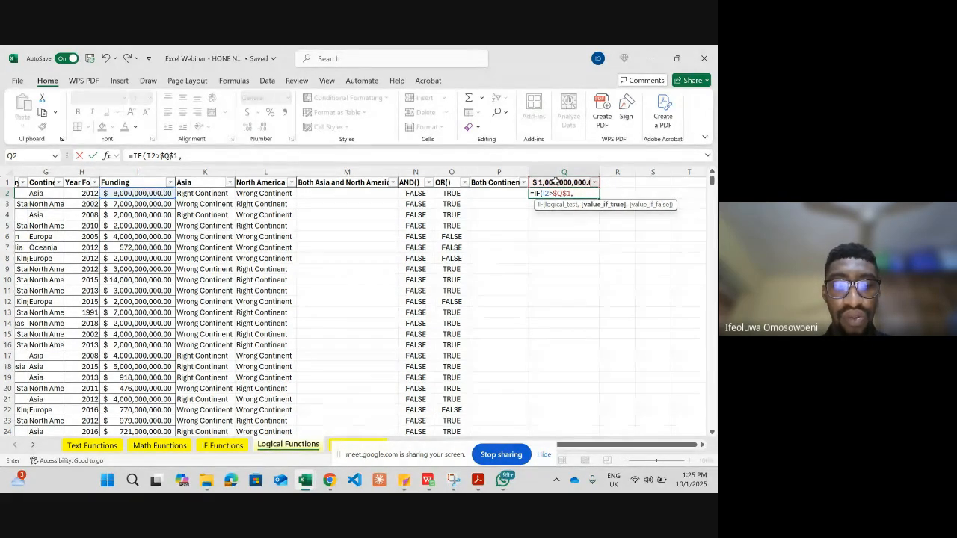
Finish the Q2 formula with "Funding > 1B" if true and "Funding < 1B" if false, and fill it down column Q
{"action": "type", "text": "\"\""}
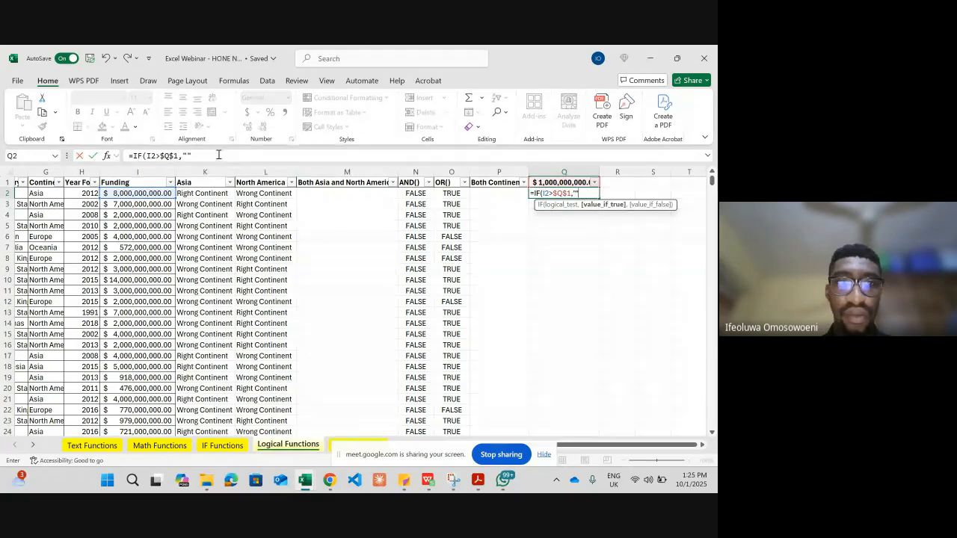
{"action": "left_click", "coordinate": [187, 154]}
{"action": "type", "text": "Funding"}
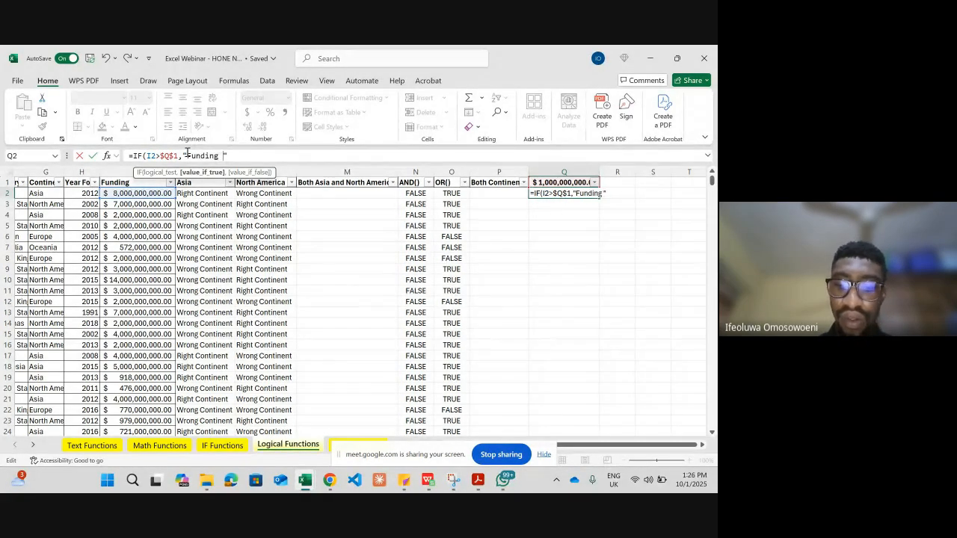
{"action": "type", "text": " > 1"}
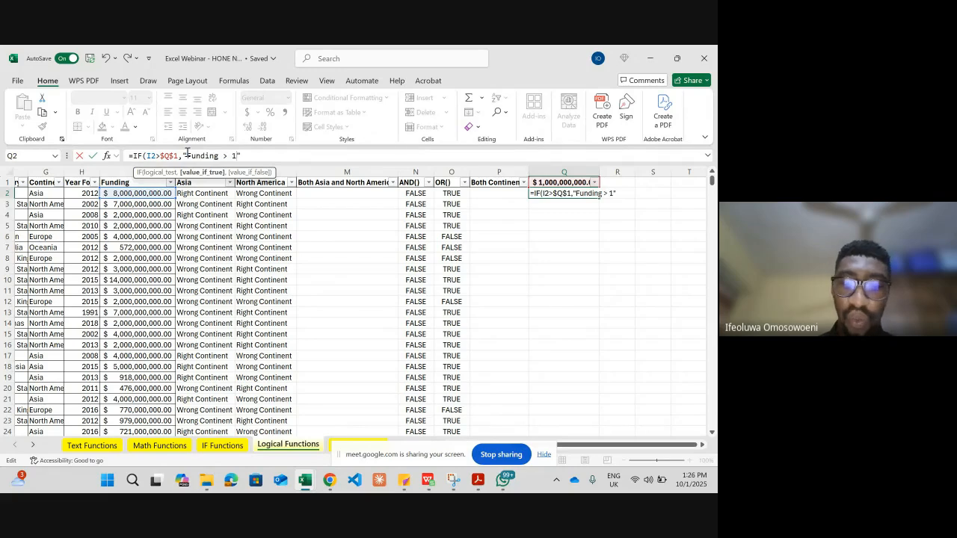
{"action": "type", "text": "B"}
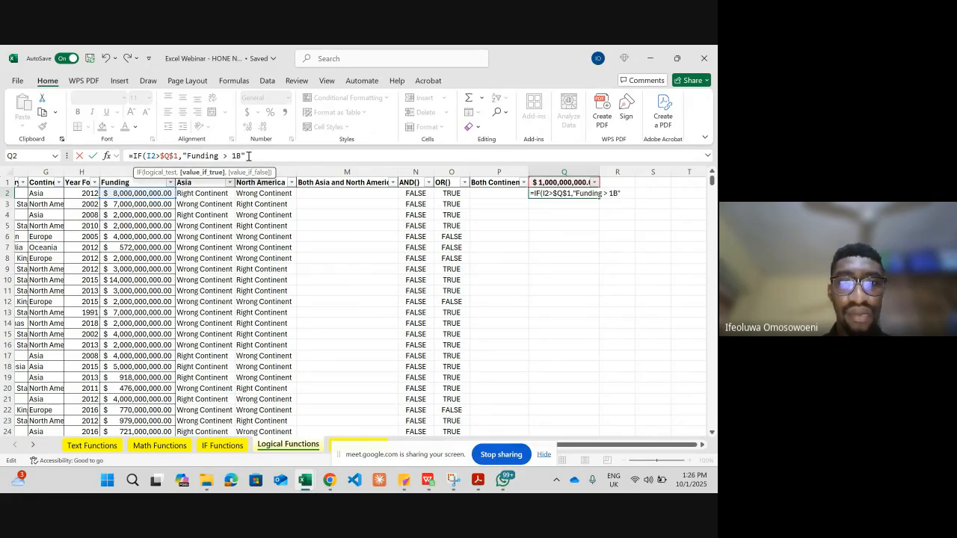
{"action": "type", "text": "\","}
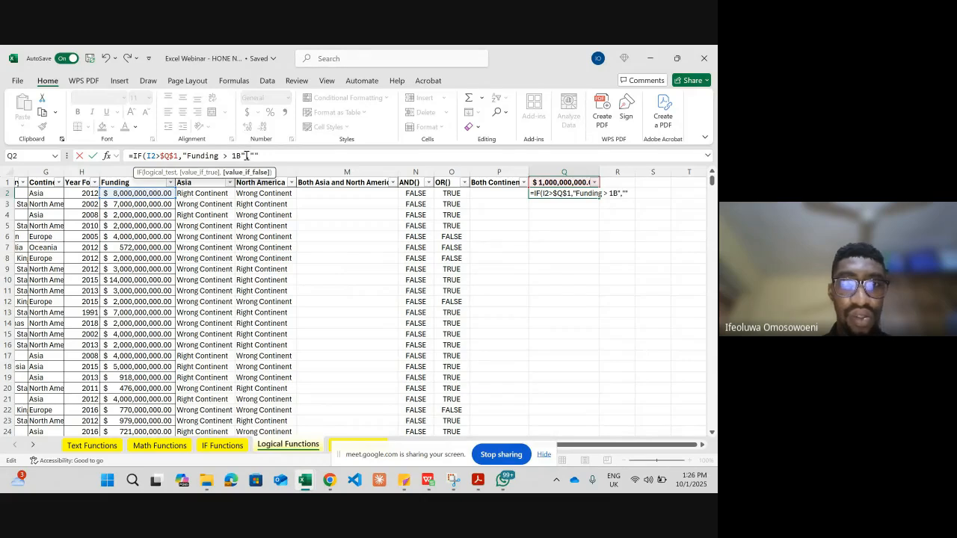
{"action": "type", "text": "\"Funding"}
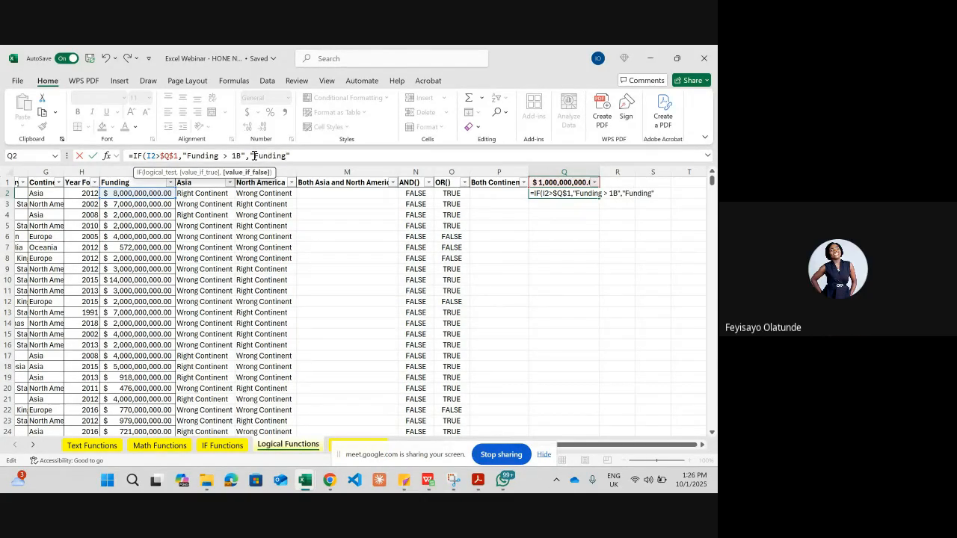
{"action": "type", "text": " < 1B\""}
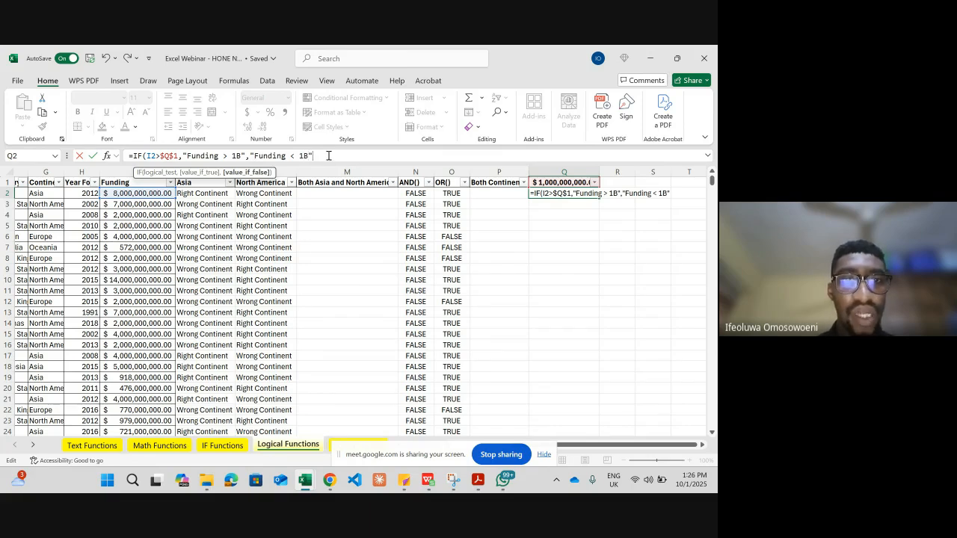
{"action": "key", "text": "Return"}
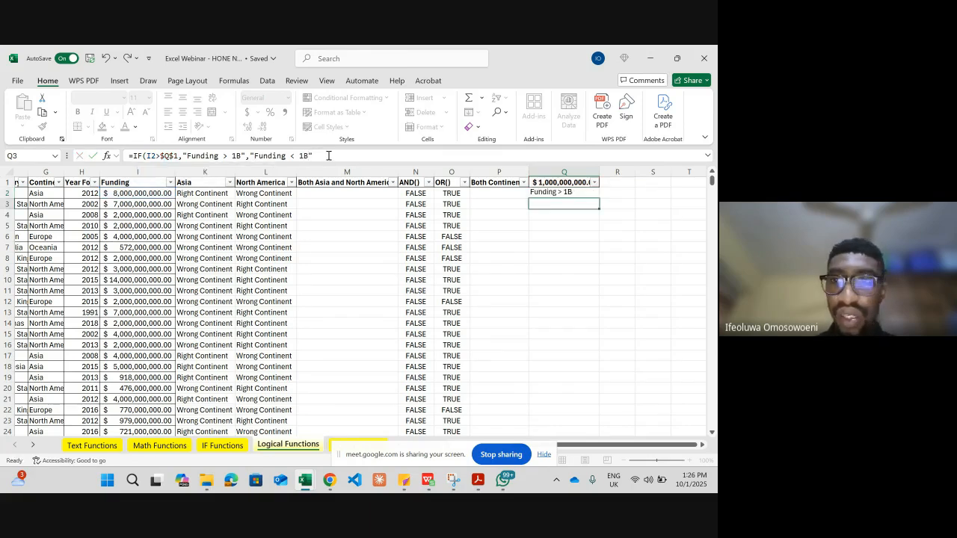
{"action": "left_click", "coordinate": [569, 193]}
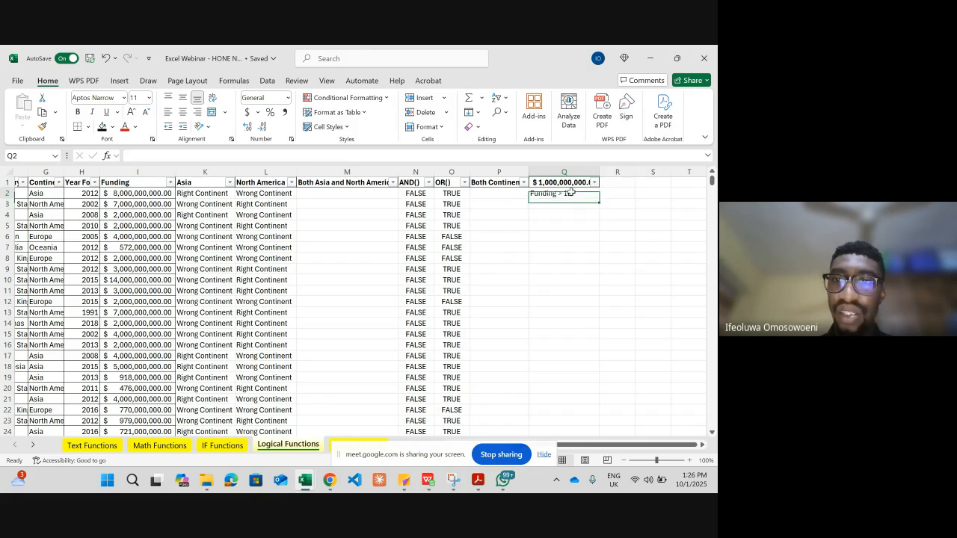
{"action": "double_click", "coordinate": [600, 199]}
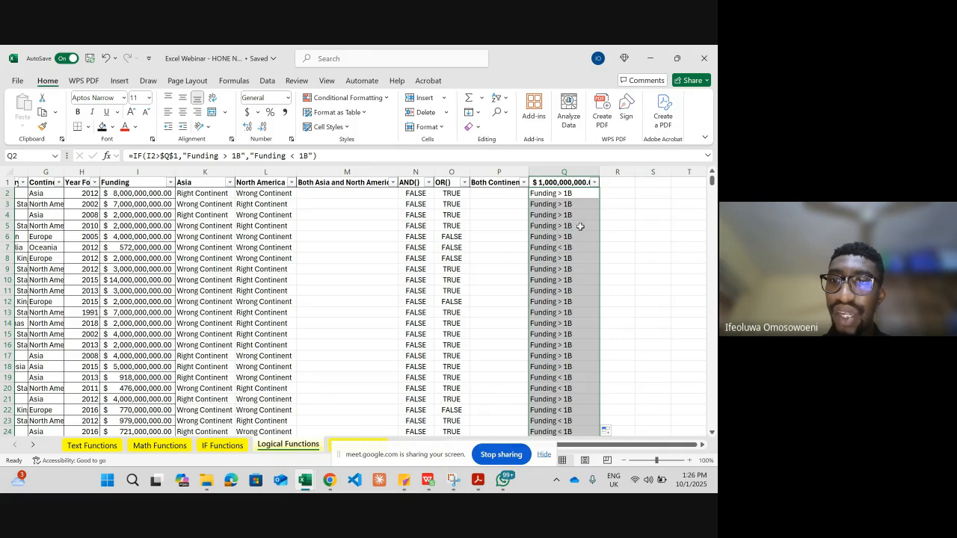
Compare the threshold result in Q7 with the funding value in row 7 and check the formula in Q5
{"action": "left_click", "coordinate": [568, 247]}
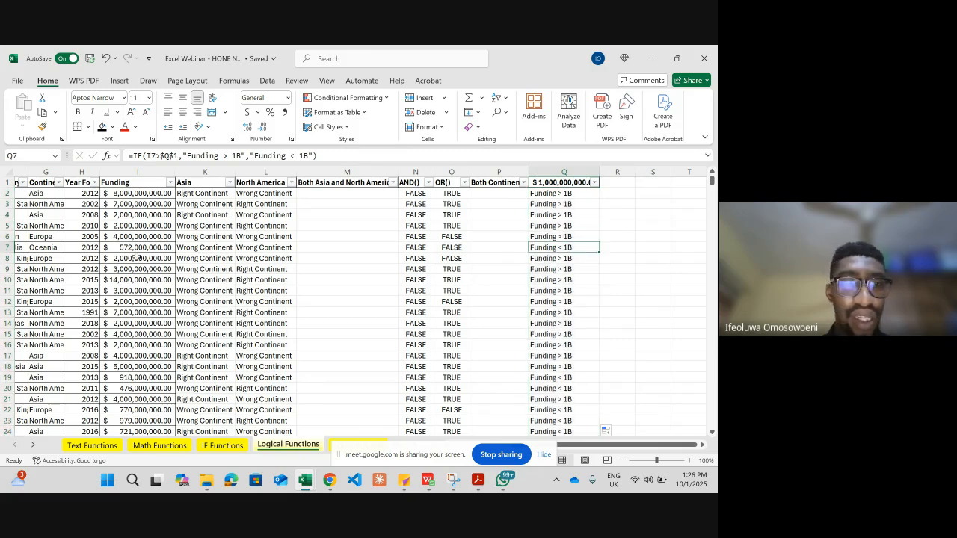
{"action": "left_click", "coordinate": [7, 248]}
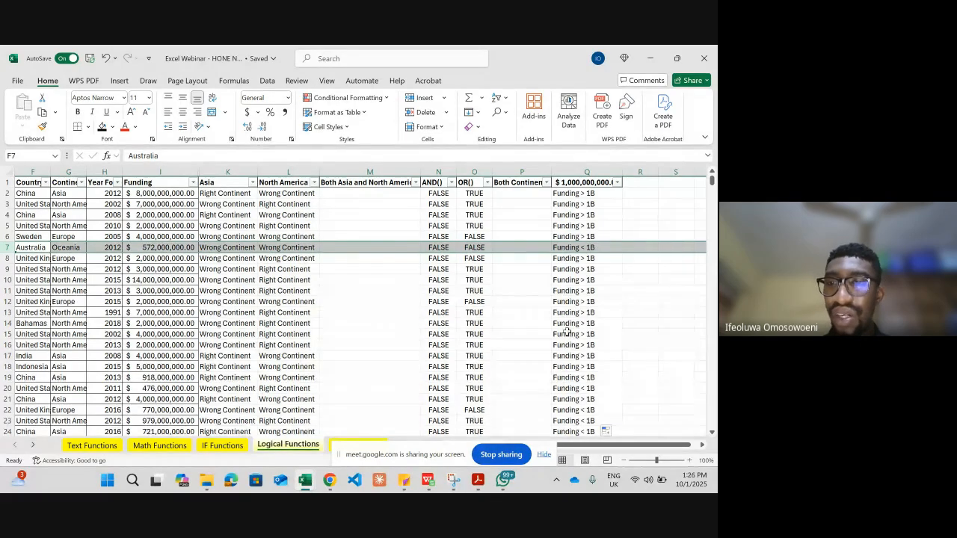
{"action": "left_click", "coordinate": [590, 227]}
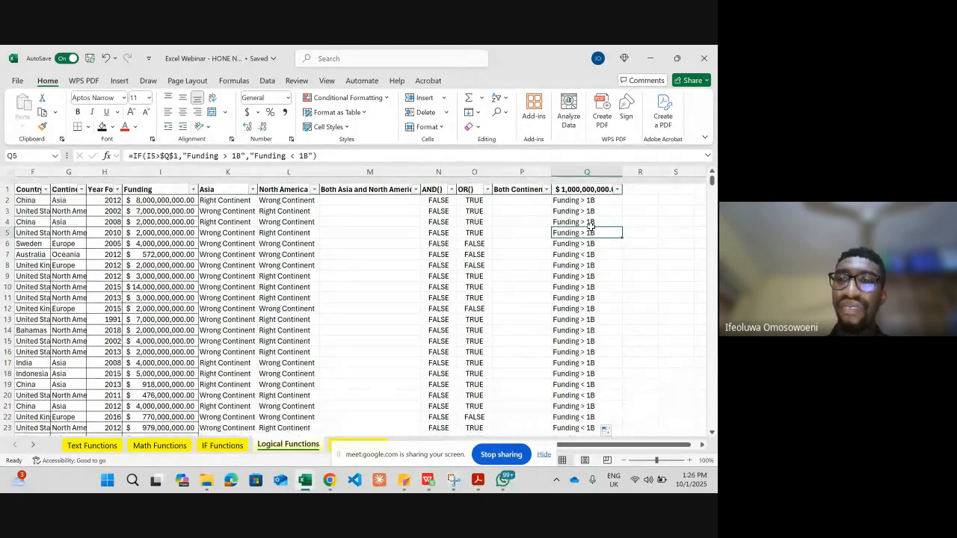
{"action": "scroll", "coordinate": [591, 227], "scroll_direction": "left", "scroll_amount": 3}
{"action": "scroll", "coordinate": [591, 226], "scroll_direction": "right", "scroll_amount": 4}
{"action": "scroll", "coordinate": [590, 226], "scroll_direction": "right", "scroll_amount": 3}
Move the screen-sharing bar aside and open the Lookup Functions sheet at its funding values table
{"action": "left_click_drag", "start_coordinate": [389, 457], "coordinate": [528, 460]}
{"action": "left_click", "coordinate": [345, 450]}
{"action": "left_click", "coordinate": [355, 445]}
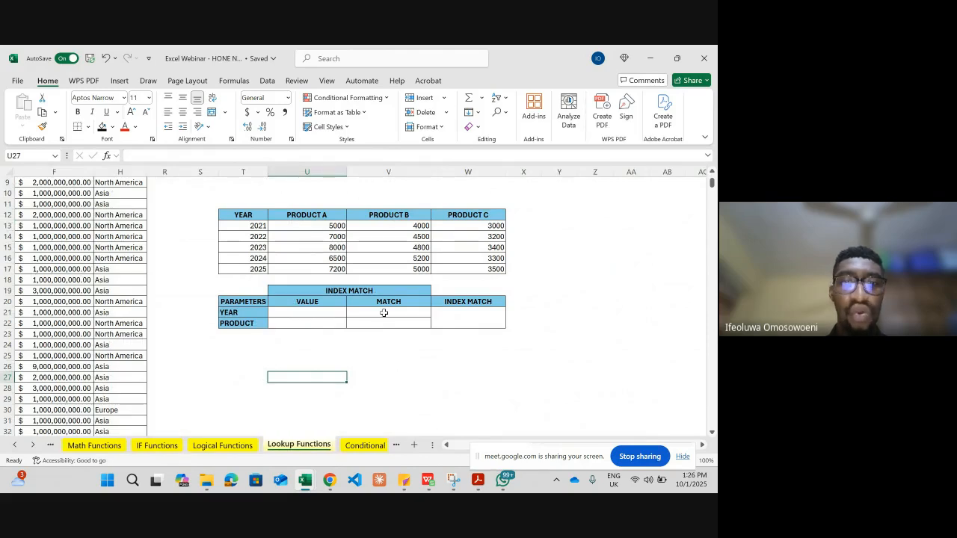
{"action": "scroll", "coordinate": [384, 312], "scroll_direction": "up", "scroll_amount": 3}
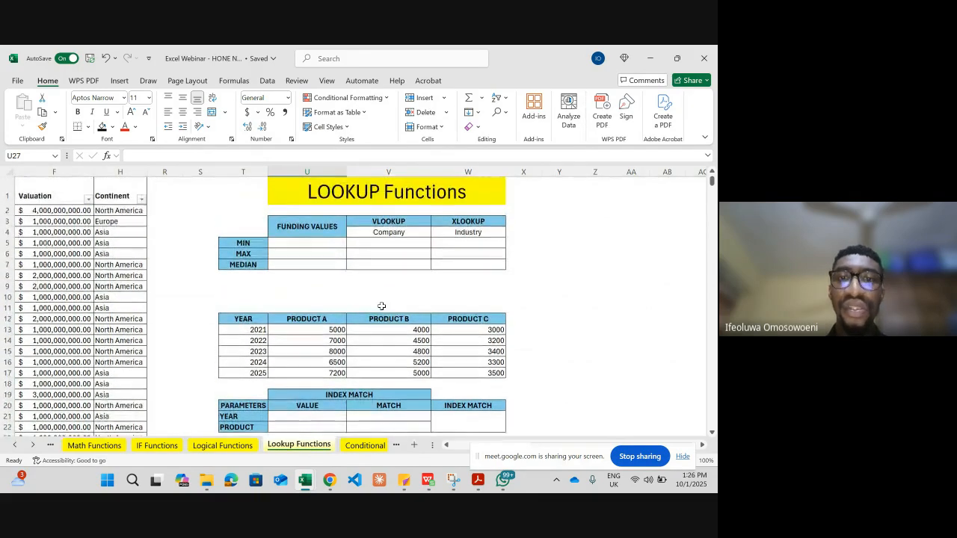
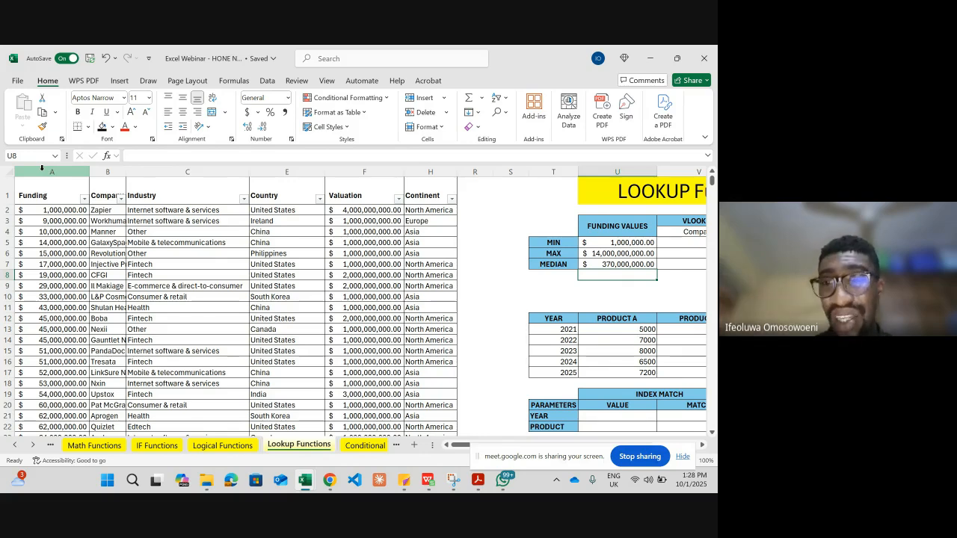
{"action": "scroll", "coordinate": [471, 249], "scroll_direction": "right", "scroll_amount": 3}
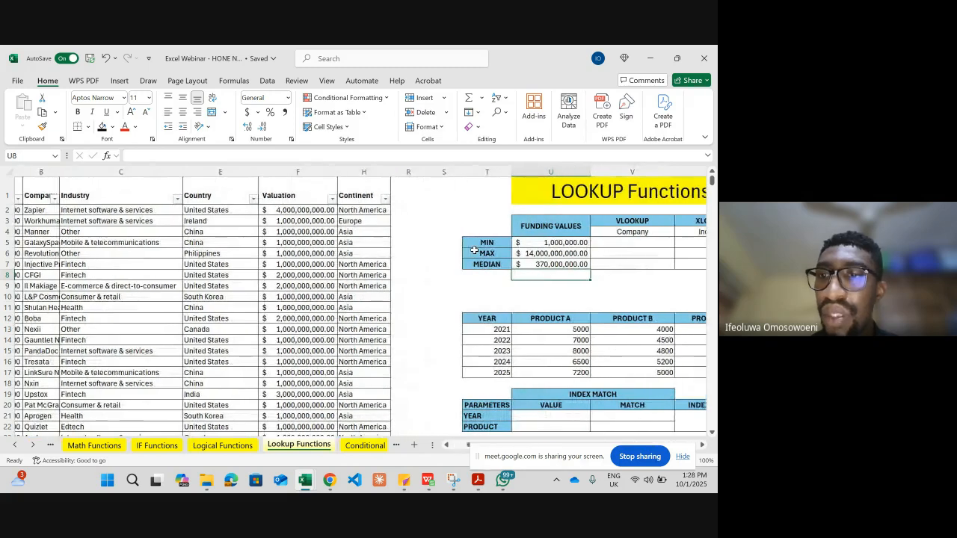
Start a VLOOKUP formula in V5 that uses the minimum funding value in U5 as the lookup value
{"action": "left_click", "coordinate": [602, 247]}
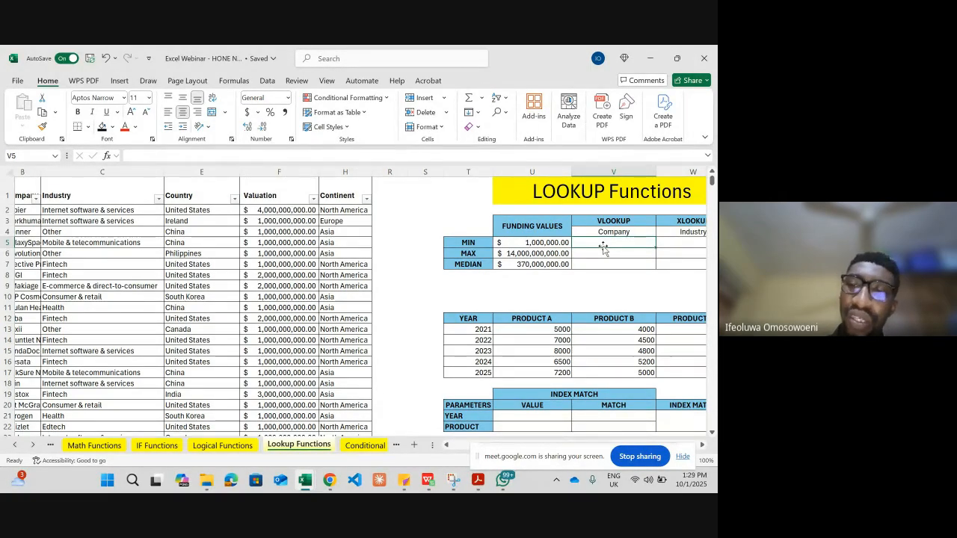
{"action": "type", "text": "=VL"}
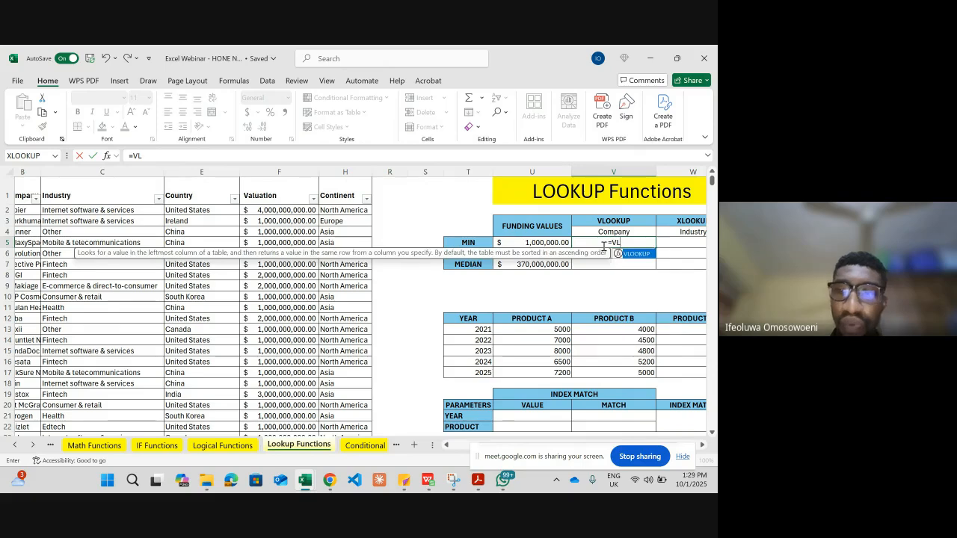
{"action": "key", "text": "Tab"}
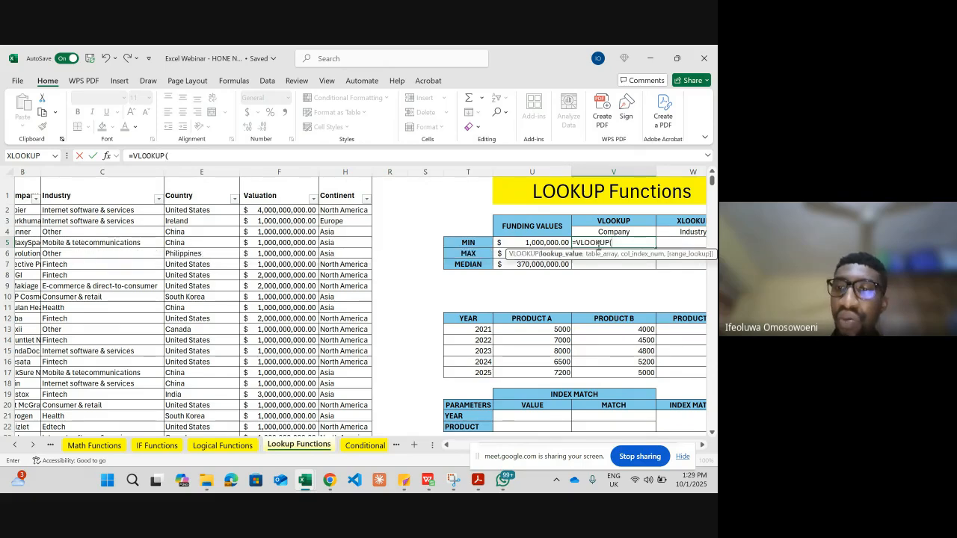
{"action": "left_click", "coordinate": [545, 241]}
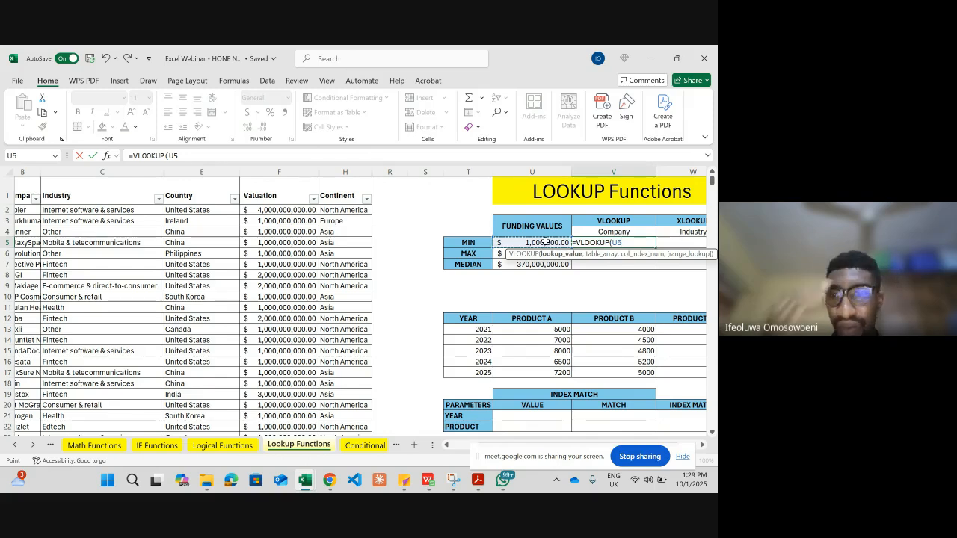
{"action": "type", "text": ","}
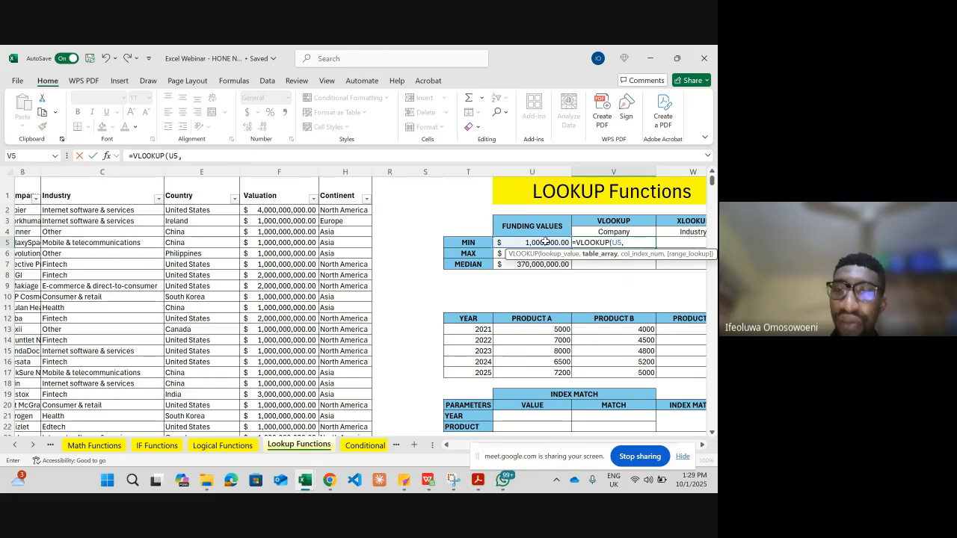
Set the VLOOKUP's table array to the whole company data table, A1:H1062
{"action": "scroll", "coordinate": [315, 270], "scroll_direction": "left", "scroll_amount": 4}
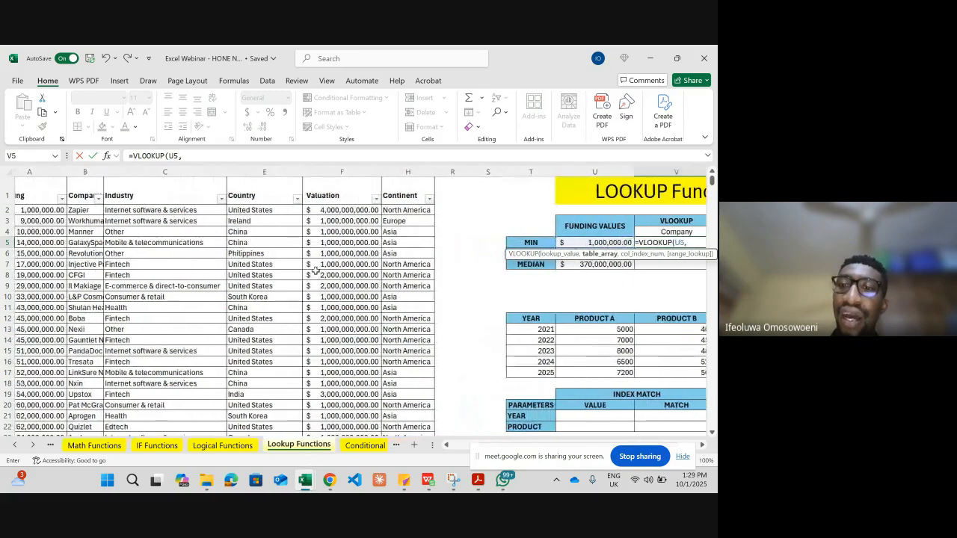
{"action": "scroll", "coordinate": [315, 271], "scroll_direction": "left", "scroll_amount": 1}
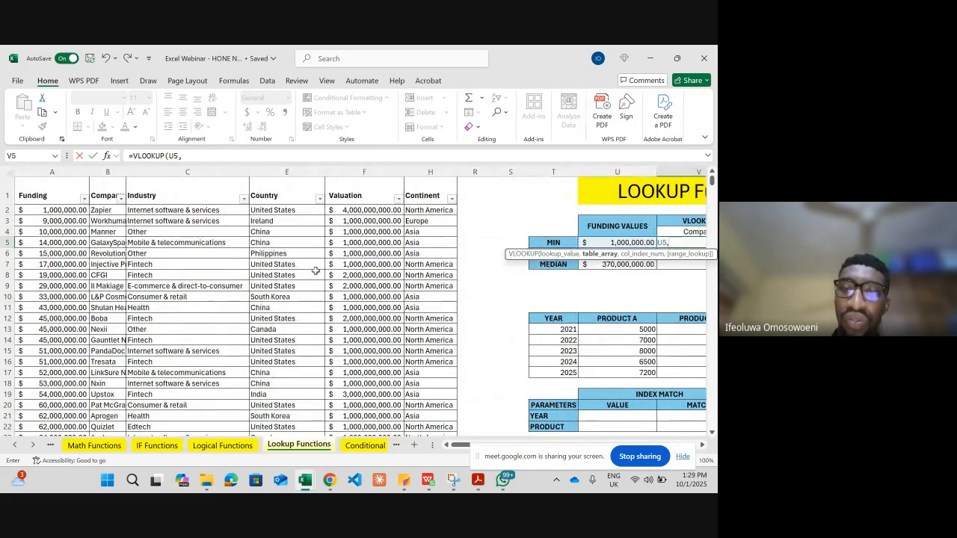
{"action": "left_click", "coordinate": [47, 192]}
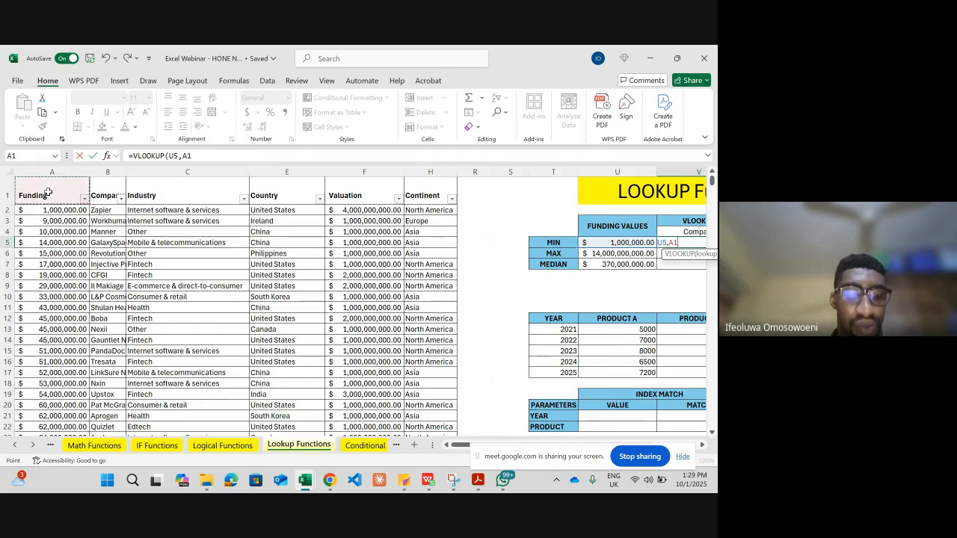
{"action": "key", "text": "shift+Right"}
{"action": "key", "text": "shift+Right"}
{"action": "key", "text": "shift+Right"}
{"action": "key", "text": "shift+Right"}
{"action": "key", "text": "shift+Right"}
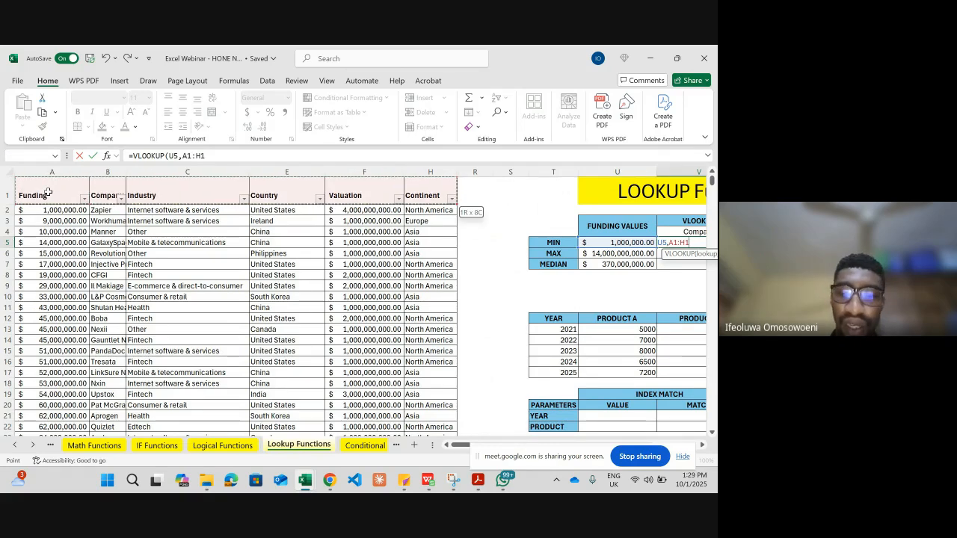
{"action": "key", "text": "ctrl+shift+Down"}
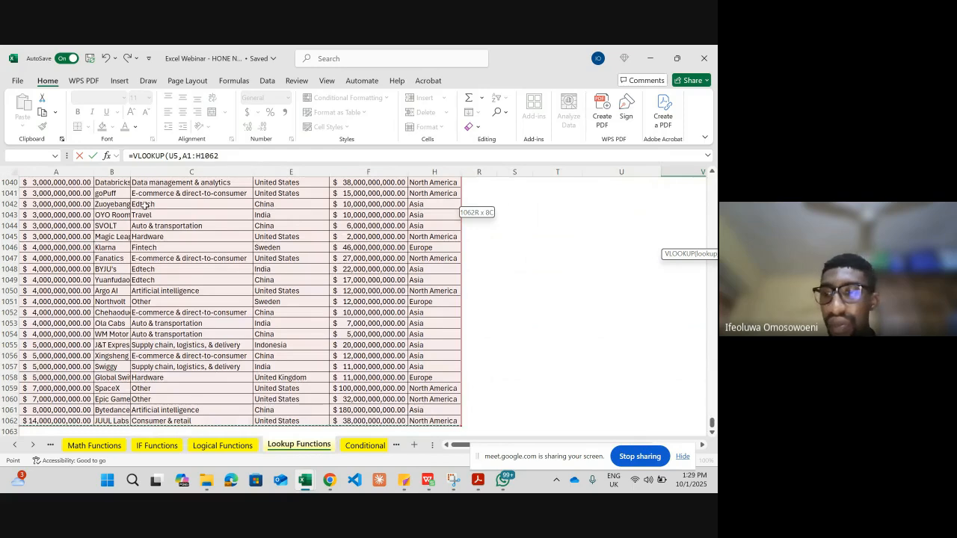
{"action": "left_click_drag", "start_coordinate": [711, 423], "coordinate": [711, 181]}
{"action": "key", "text": "F1"}
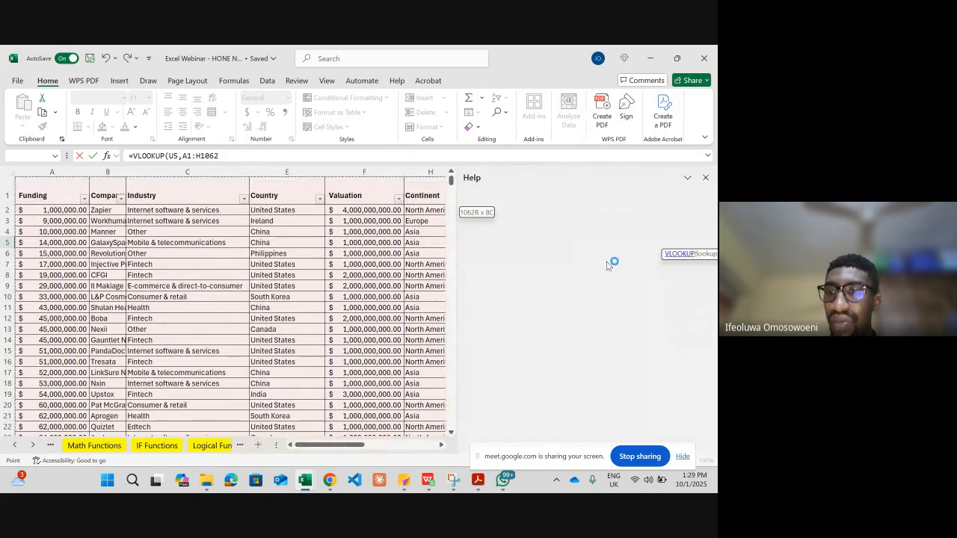
Close the Help pane and clear the arguments of the VLOOKUP formula in V5
{"action": "left_click", "coordinate": [705, 177]}
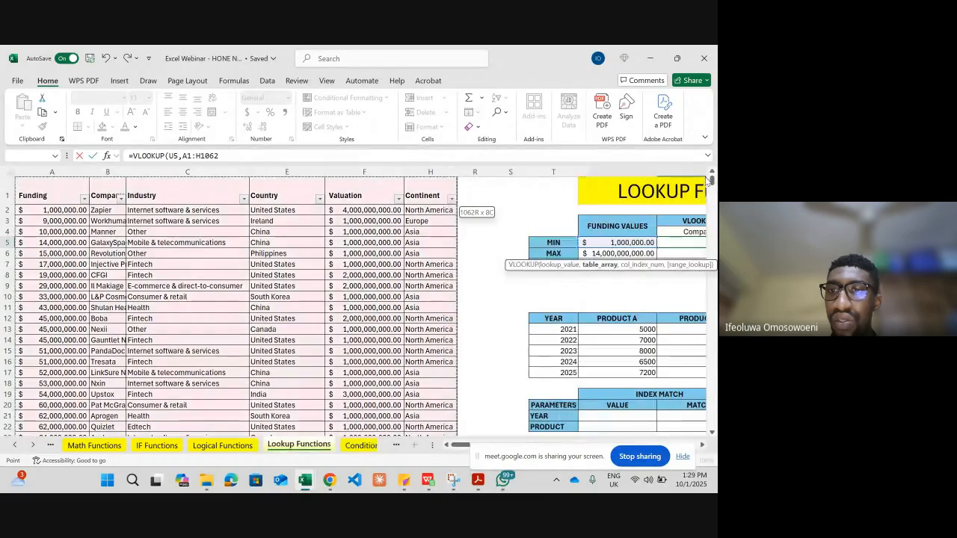
{"action": "left_click", "coordinate": [509, 265]}
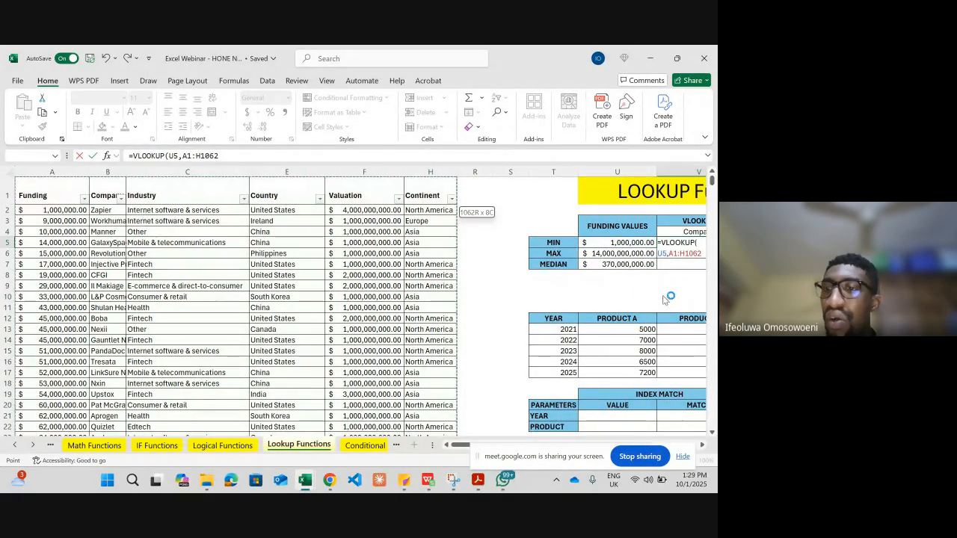
{"action": "left_click", "coordinate": [677, 243]}
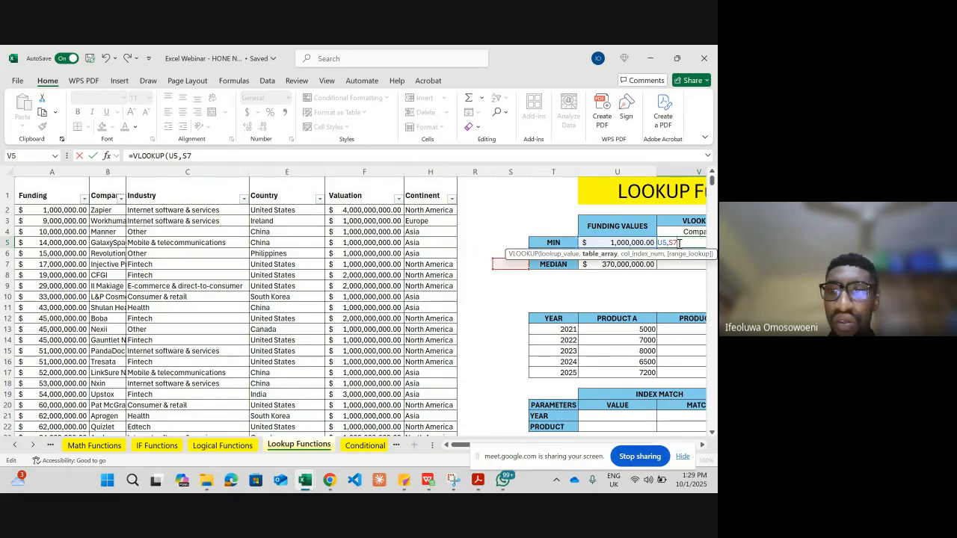
{"action": "key", "text": "BackSpace"}
{"action": "key", "text": "BackSpace"}
{"action": "key", "text": "BackSpace"}
{"action": "key", "text": "BackSpace"}
{"action": "key", "text": "BackSpace"}
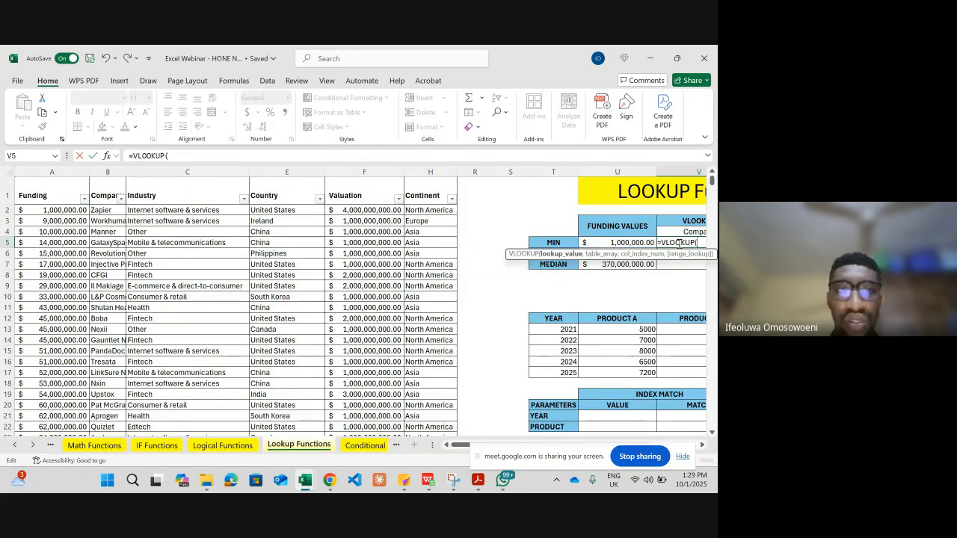
Set U5 as the VLOOKUP lookup value in V5 and the whole data table A1:H1062 as its table array
{"action": "left_click", "coordinate": [623, 239]}
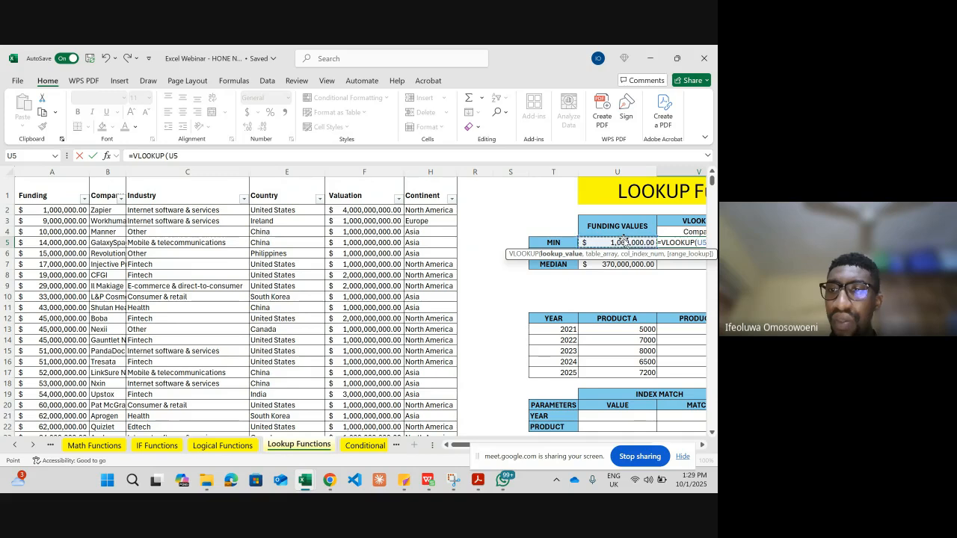
{"action": "type", "text": ","}
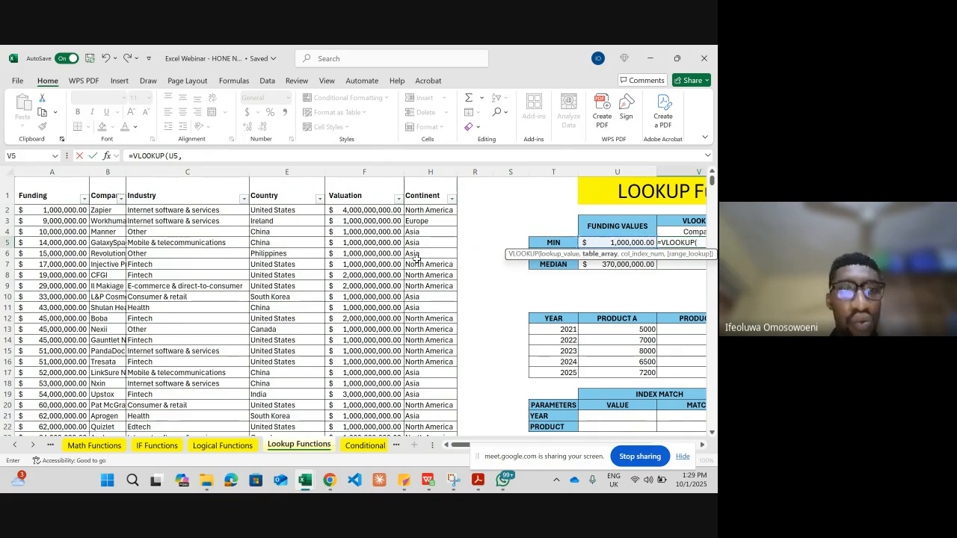
{"action": "left_click", "coordinate": [67, 196]}
{"action": "key", "text": "ctrl+shift+Right"}
{"action": "key", "text": "ctrl+shift+Down"}
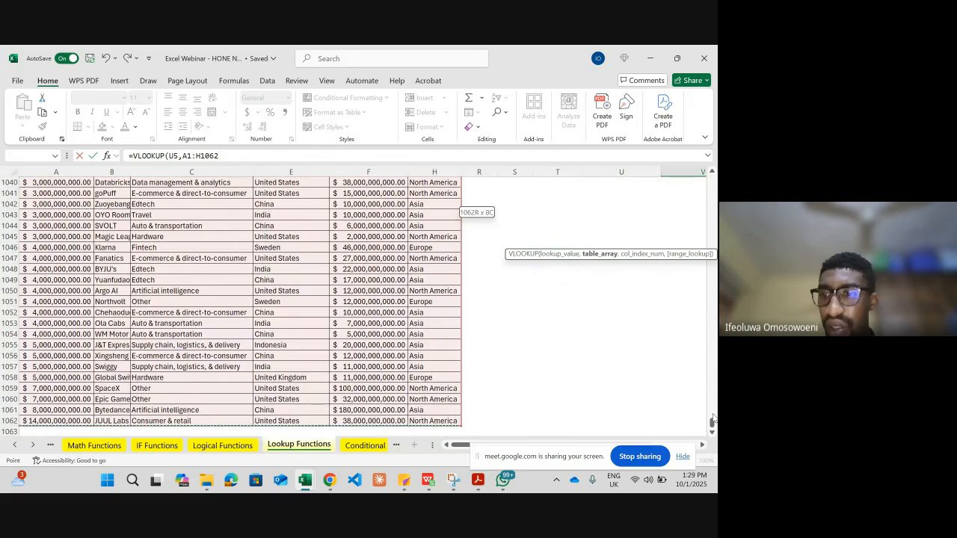
{"action": "left_click_drag", "start_coordinate": [713, 422], "coordinate": [715, 110]}
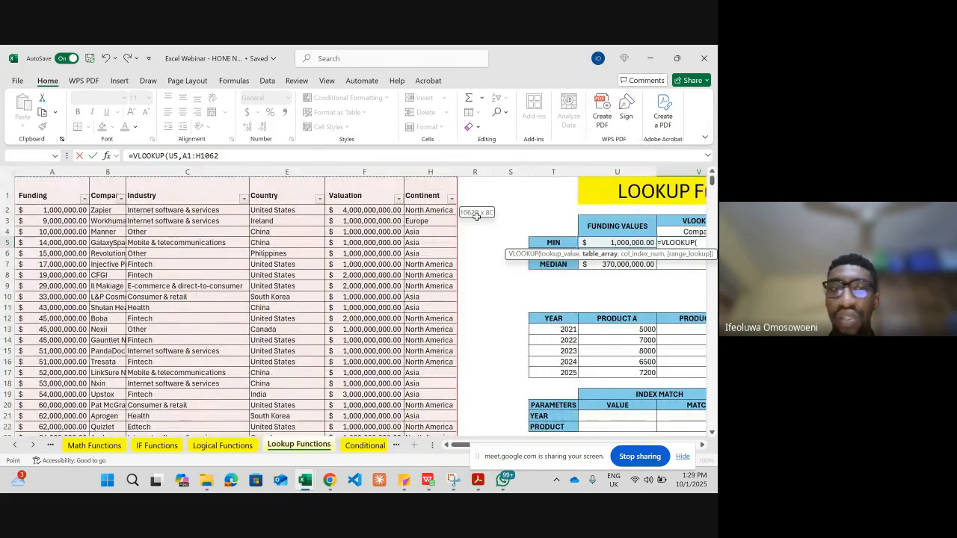
Complete the VLOOKUP formula in V5 with column index 2 and range lookup 0, and enter it
{"action": "left_click", "coordinate": [227, 157]}
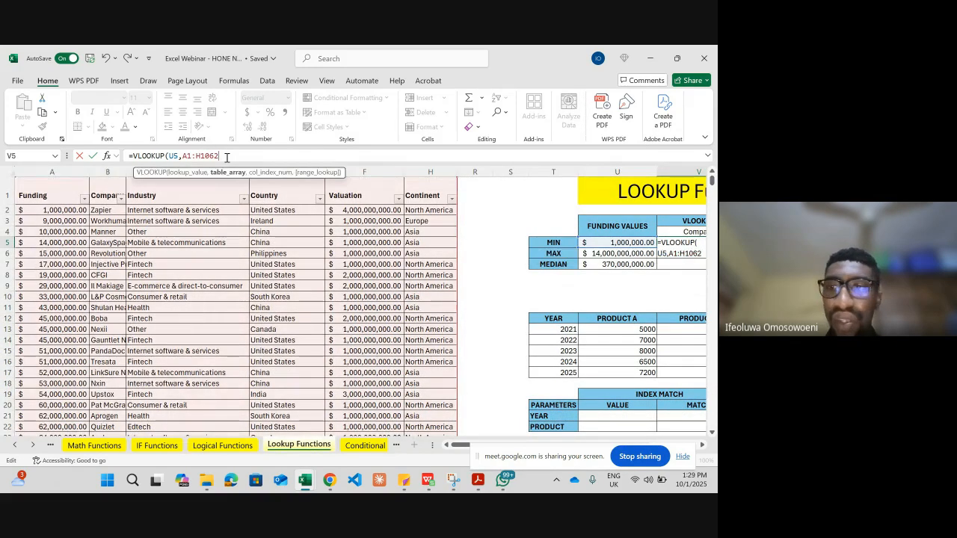
{"action": "type", "text": ","}
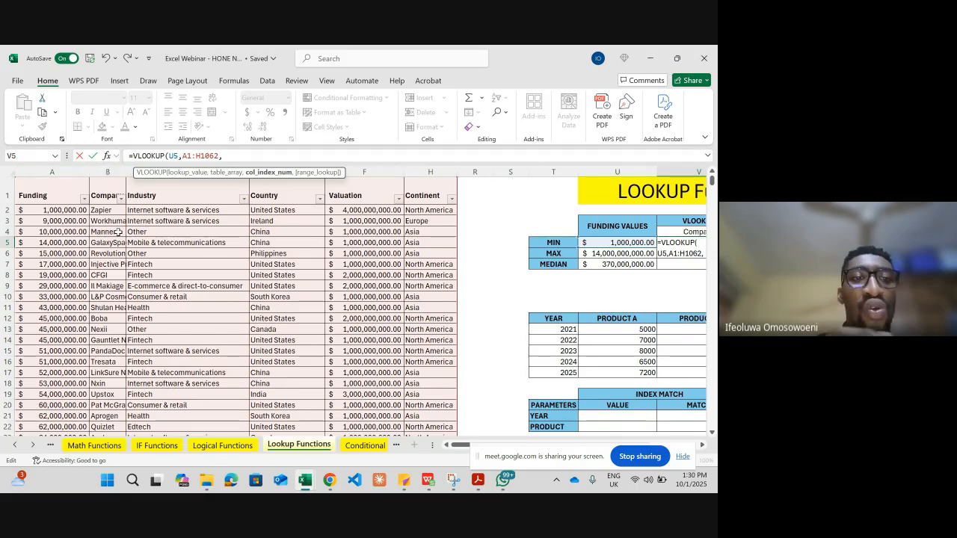
{"action": "type", "text": "2"}
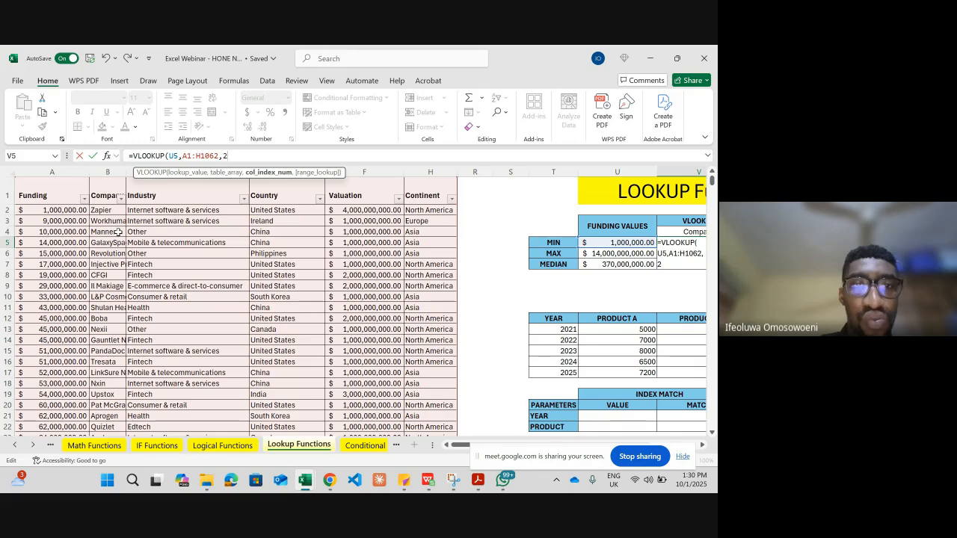
{"action": "type", "text": ",0"}
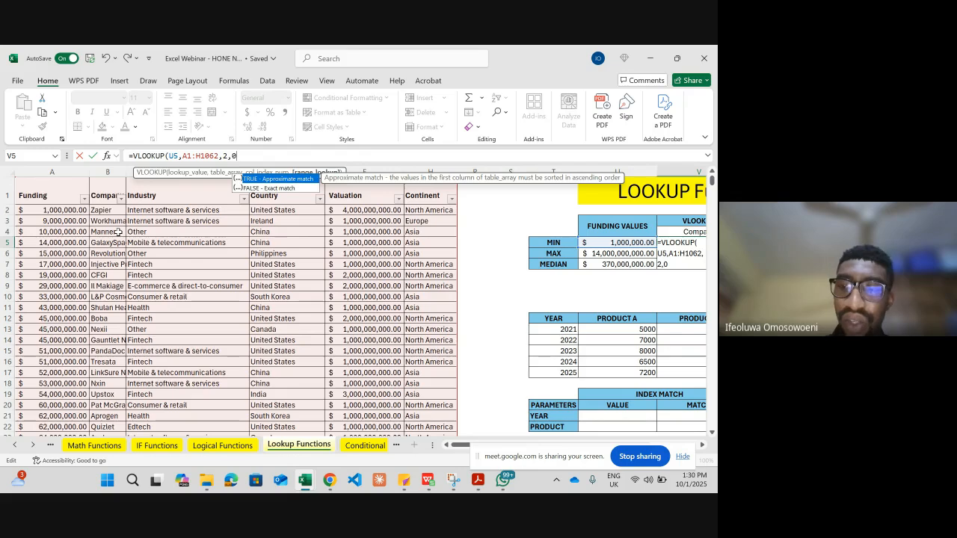
{"action": "key", "text": "Return"}
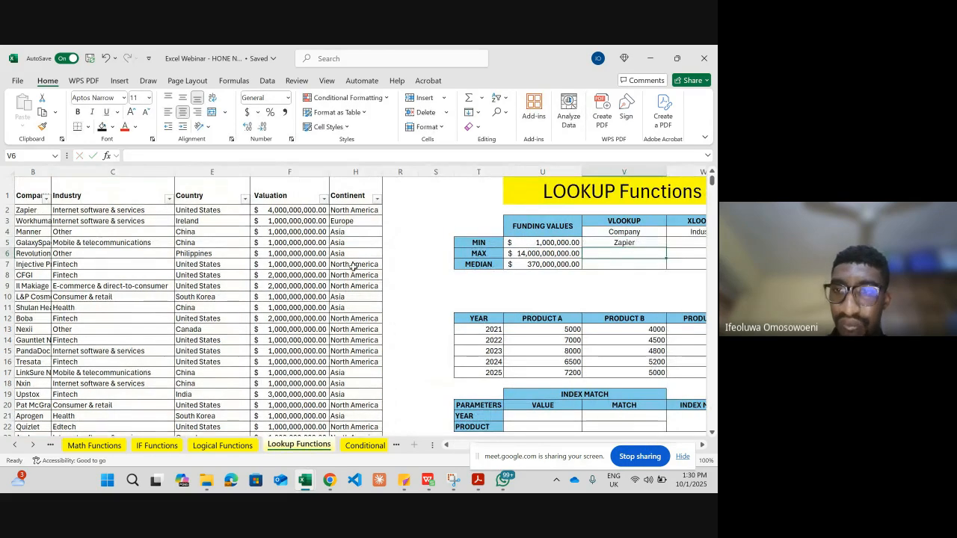
Examine the formulas behind the minimum funding value and its company lookup, along with the Funding column they use
{"action": "left_click", "coordinate": [601, 242]}
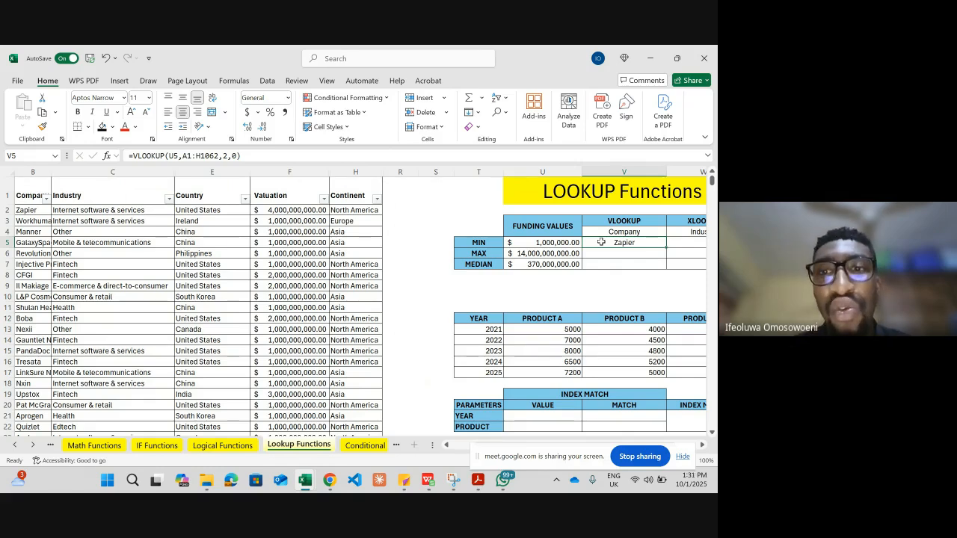
{"action": "left_click", "coordinate": [562, 242]}
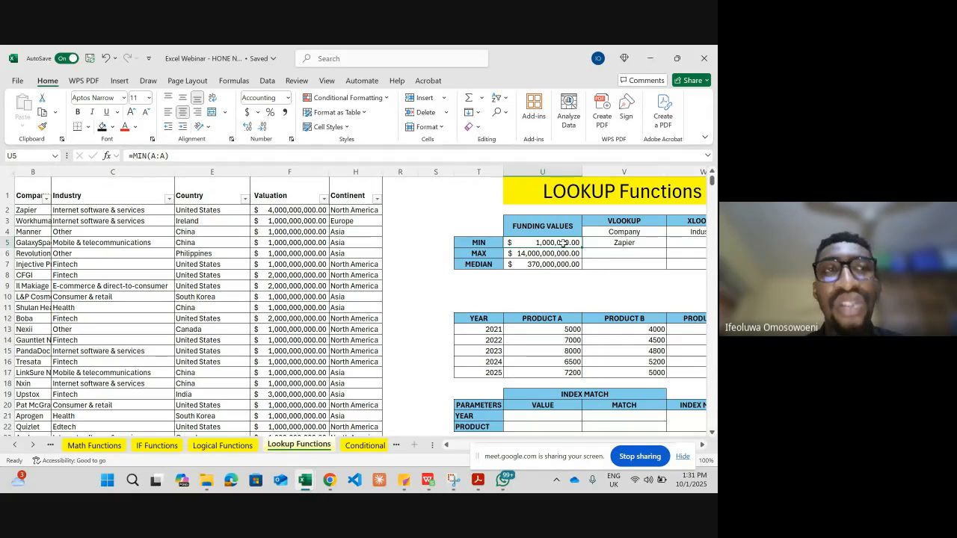
{"action": "scroll", "coordinate": [430, 251], "scroll_direction": "left", "scroll_amount": 3}
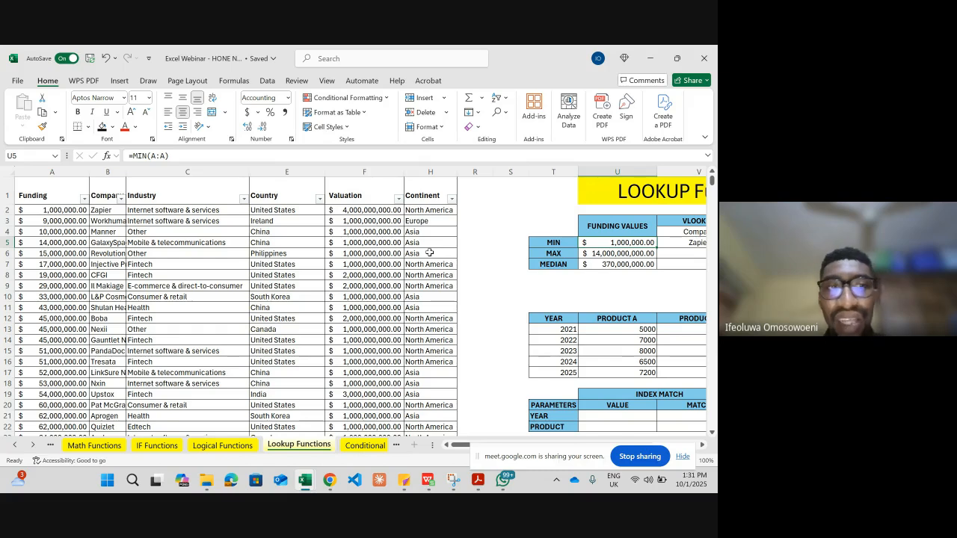
{"action": "left_click", "coordinate": [41, 171]}
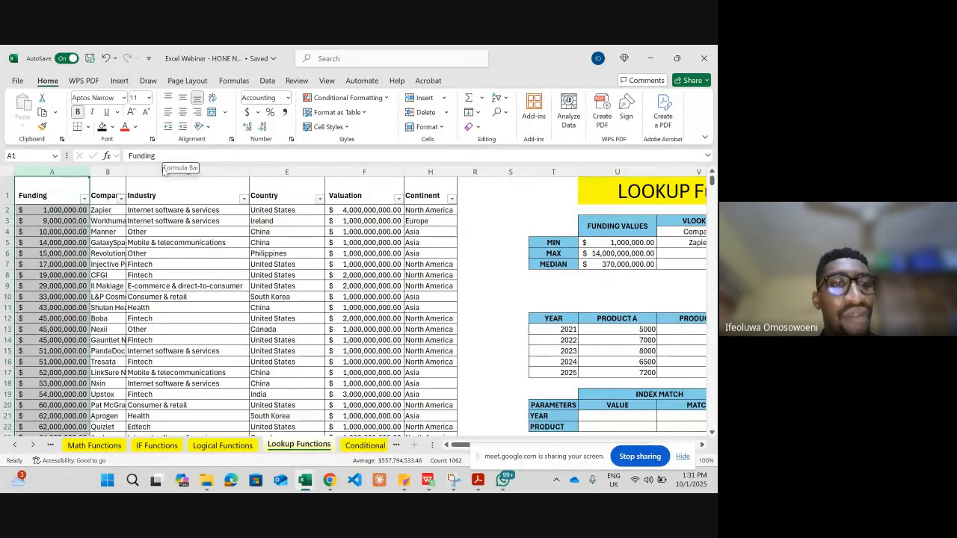
{"action": "left_click", "coordinate": [175, 242]}
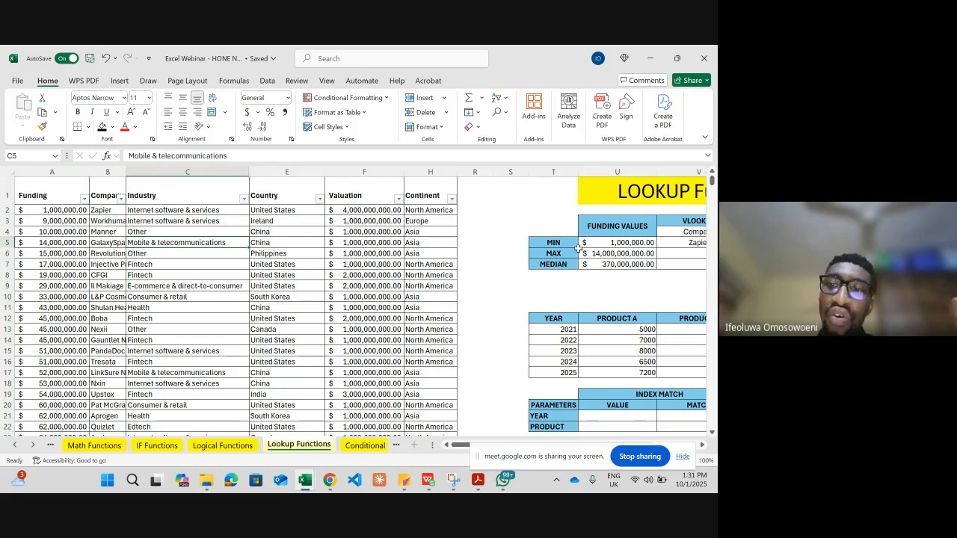
{"action": "scroll", "coordinate": [578, 247], "scroll_direction": "right", "scroll_amount": 1}
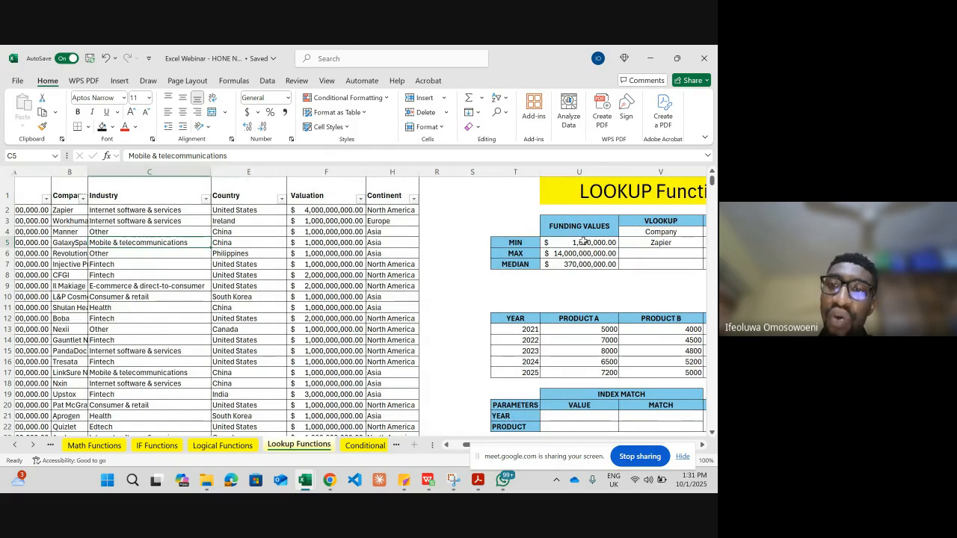
{"action": "scroll", "coordinate": [449, 224], "scroll_direction": "left", "scroll_amount": 1}
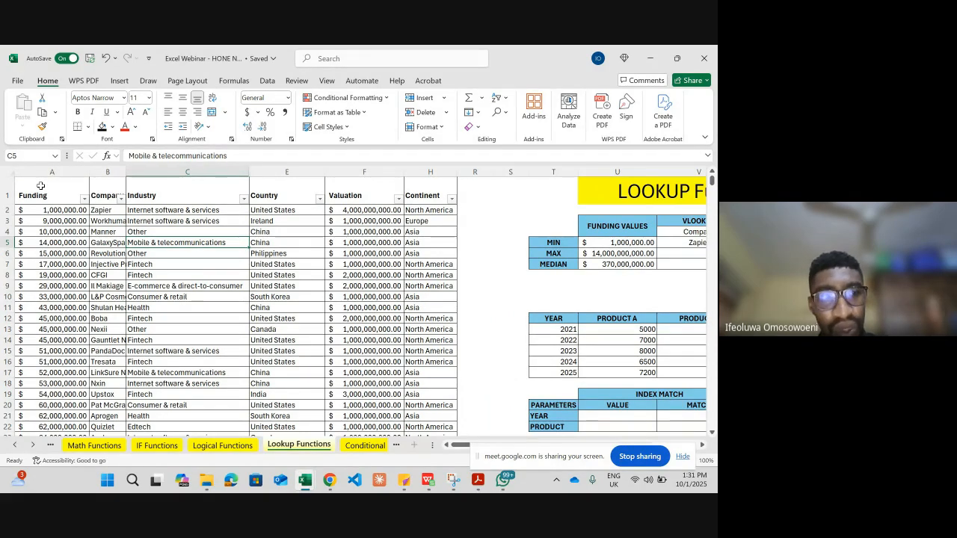
Fill the VLOOKUP formula from V5 down to V7 for the MAX and MEDIAN rows
{"action": "scroll", "coordinate": [299, 262], "scroll_direction": "right", "scroll_amount": 5}
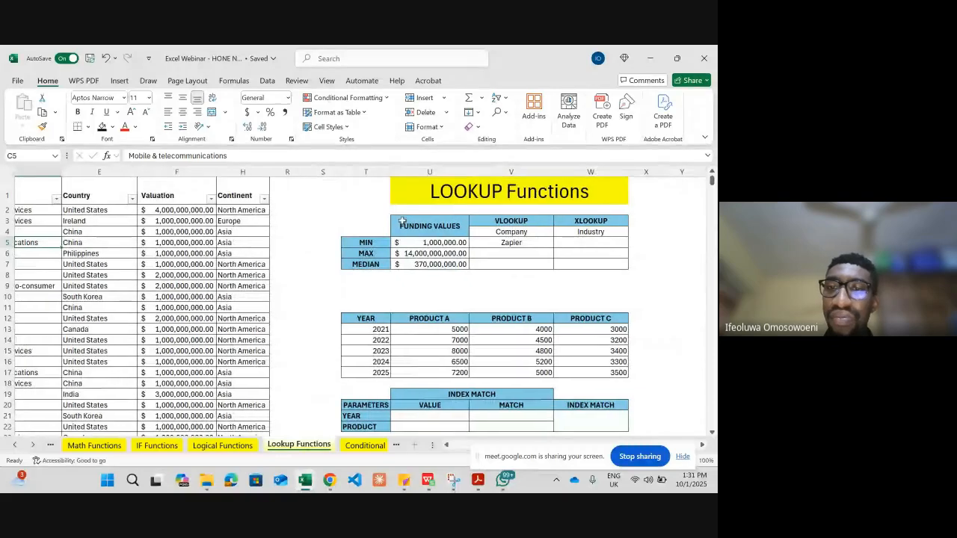
{"action": "left_click", "coordinate": [535, 241]}
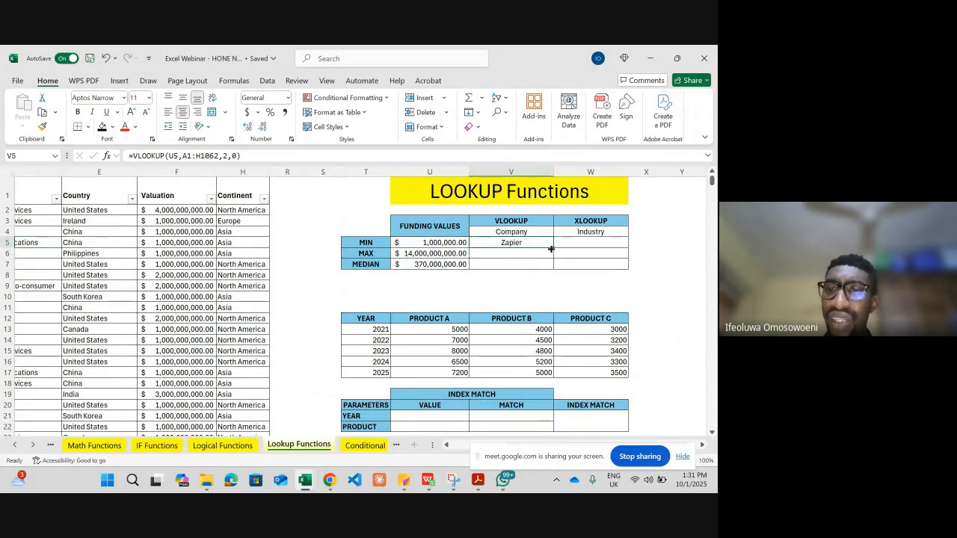
{"action": "left_click_drag", "start_coordinate": [553, 246], "coordinate": [554, 268]}
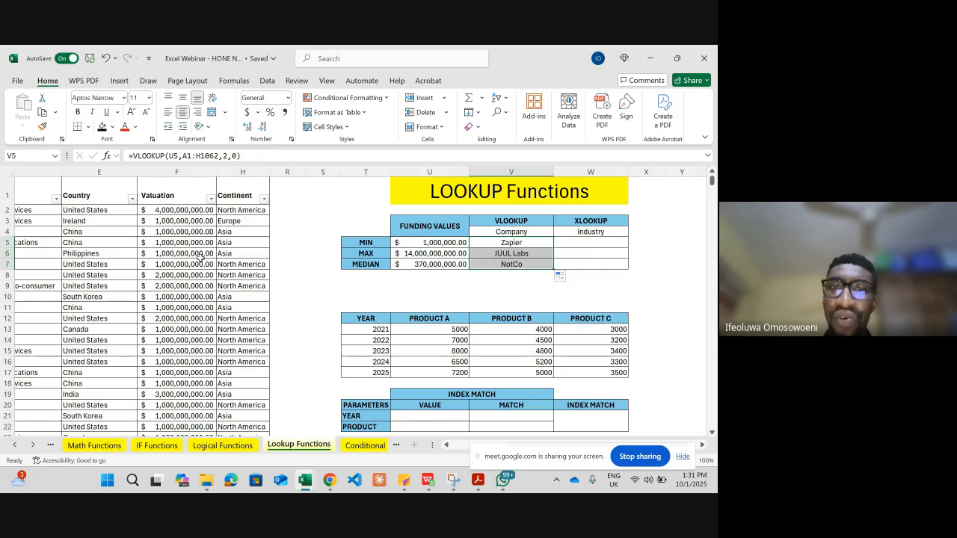
{"action": "scroll", "coordinate": [150, 224], "scroll_direction": "left", "scroll_amount": 5}
{"action": "left_click", "coordinate": [69, 189]}
{"action": "left_click", "coordinate": [8, 191]}
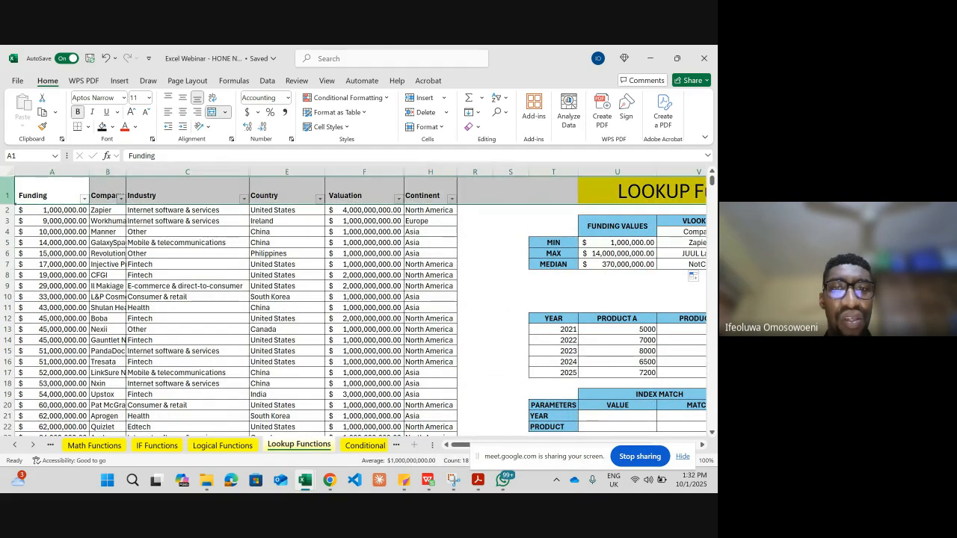
{"action": "left_click", "coordinate": [268, 81]}
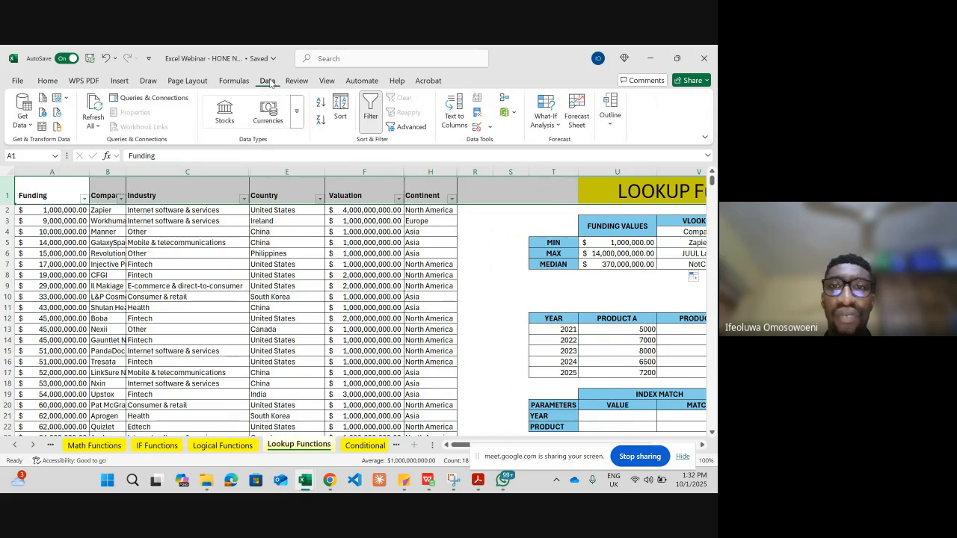
{"action": "left_click", "coordinate": [47, 82]}
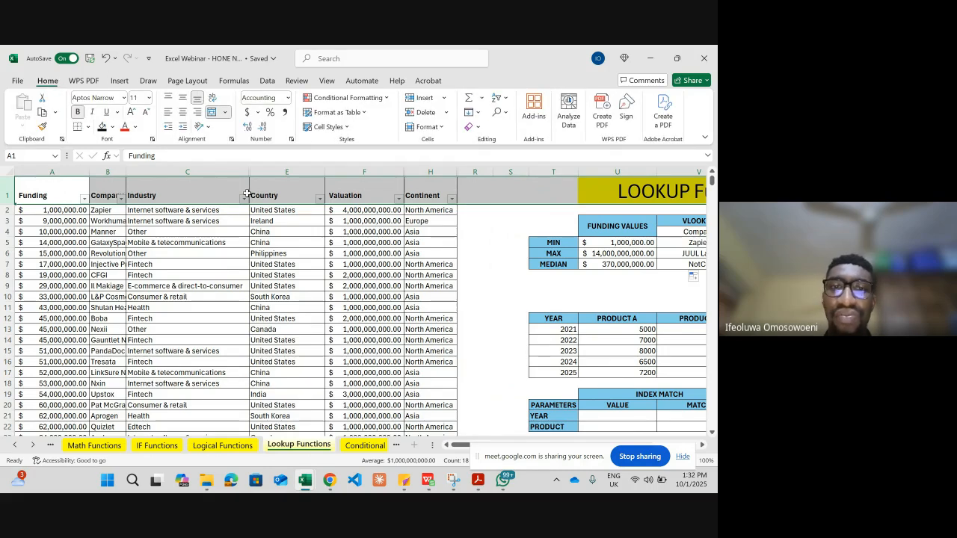
{"action": "left_click", "coordinate": [267, 231]}
{"action": "scroll", "coordinate": [377, 239], "scroll_direction": "right", "scroll_amount": 1}
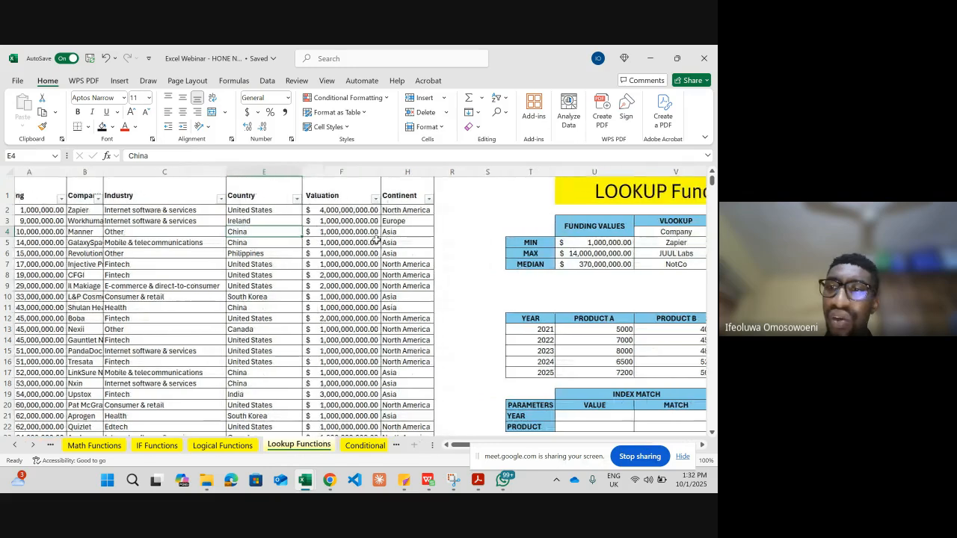
{"action": "scroll", "coordinate": [378, 239], "scroll_direction": "left", "scroll_amount": 1}
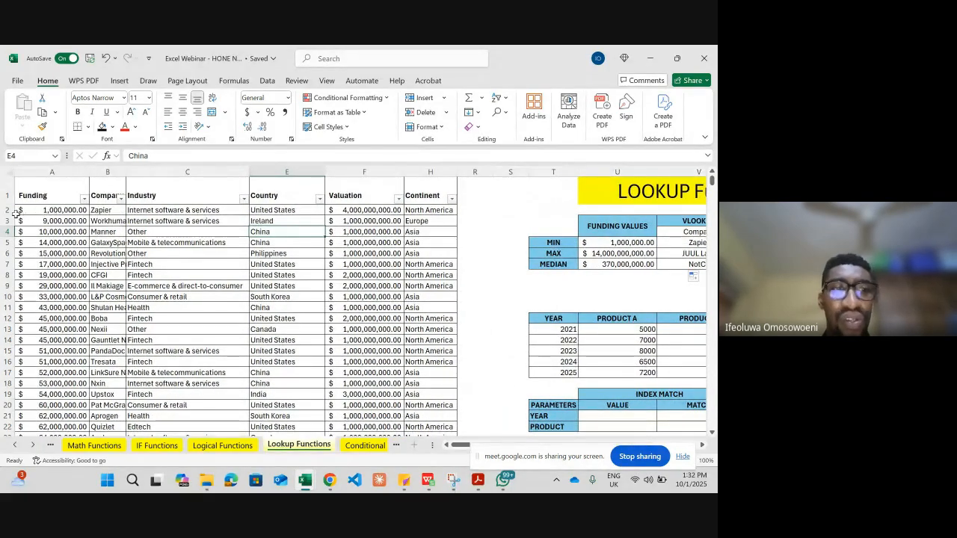
Try to find the maximum funding value by searching the Funding column's filter values for 14 followed by zeros, and clear the search
{"action": "left_click", "coordinate": [84, 199]}
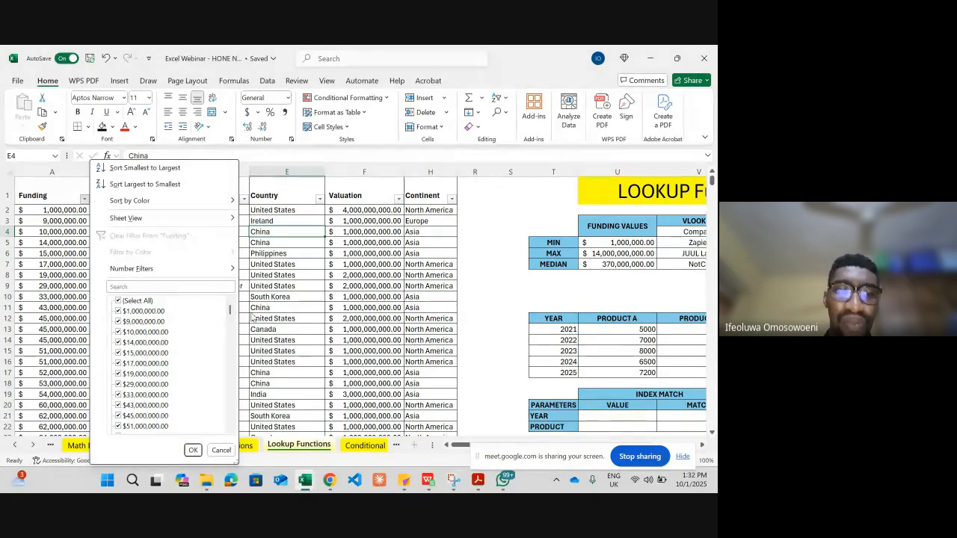
{"action": "scroll", "coordinate": [233, 313], "scroll_direction": "down", "scroll_amount": 15}
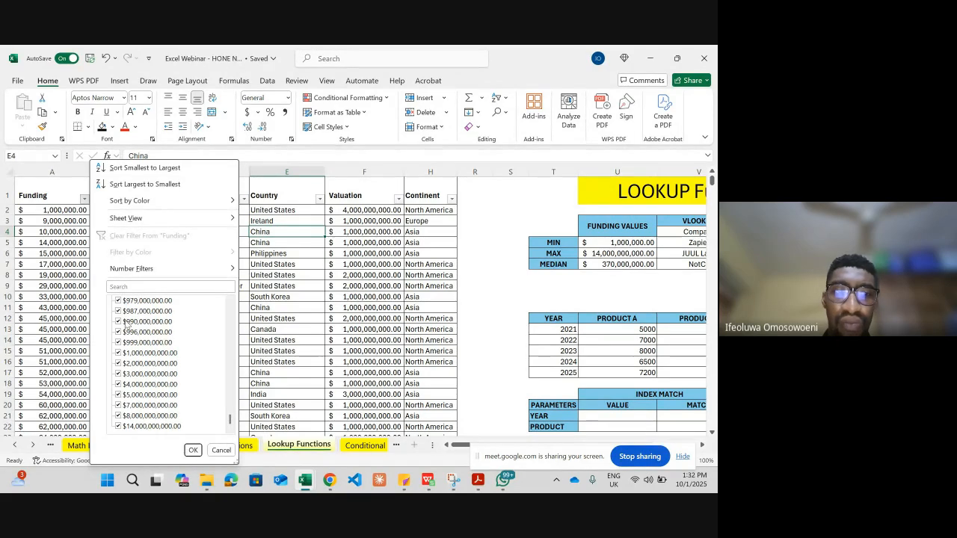
{"action": "left_click", "coordinate": [134, 287]}
{"action": "type", "text": "14"}
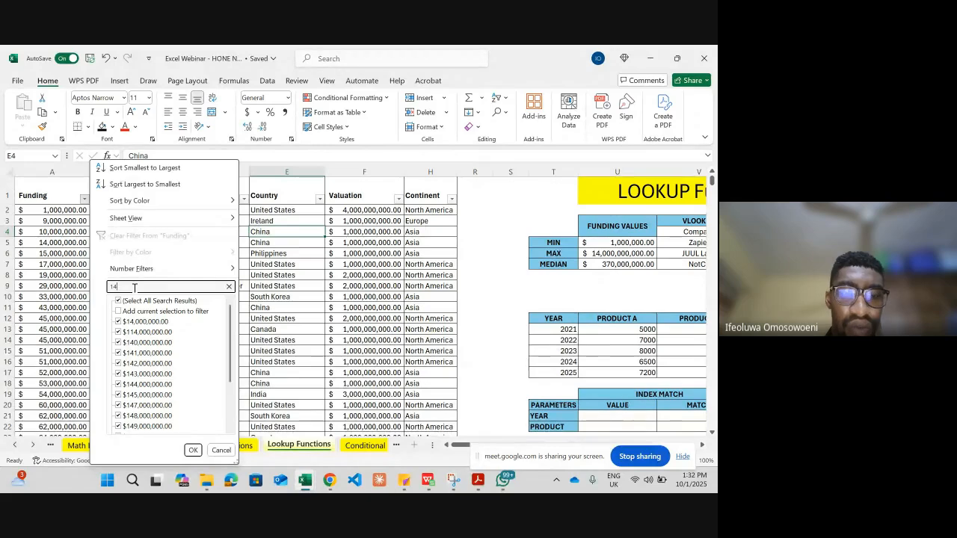
{"action": "type", "text": "000000"}
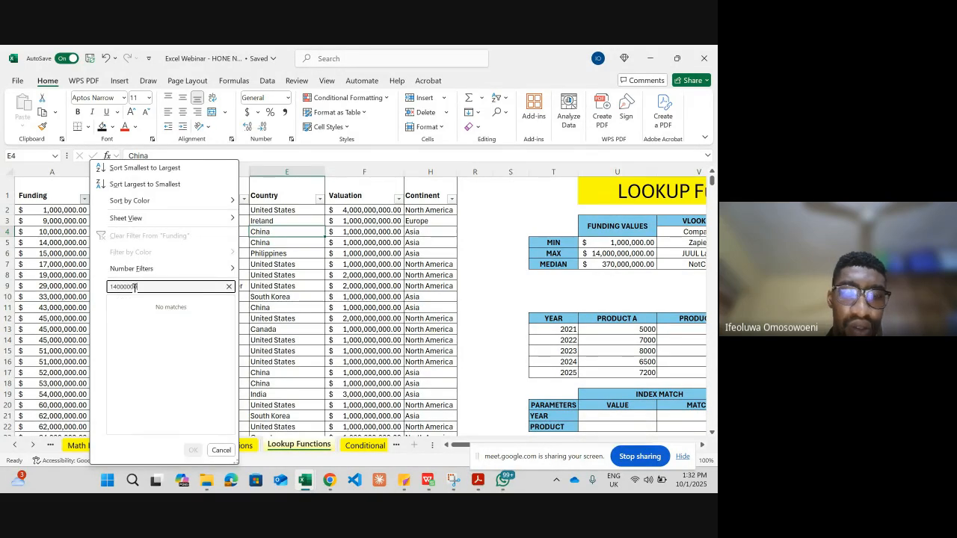
{"action": "key", "text": "BackSpace"}
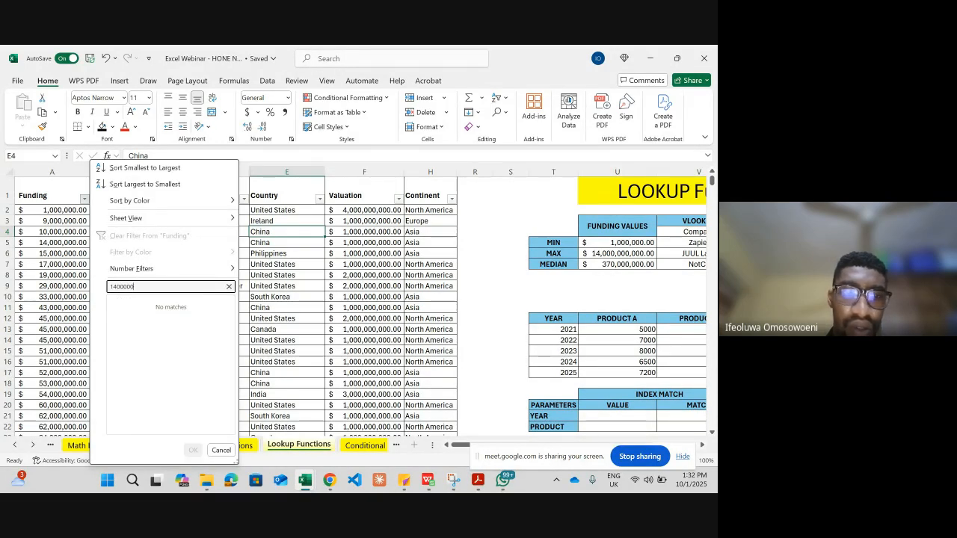
{"action": "key", "text": "BackSpace"}
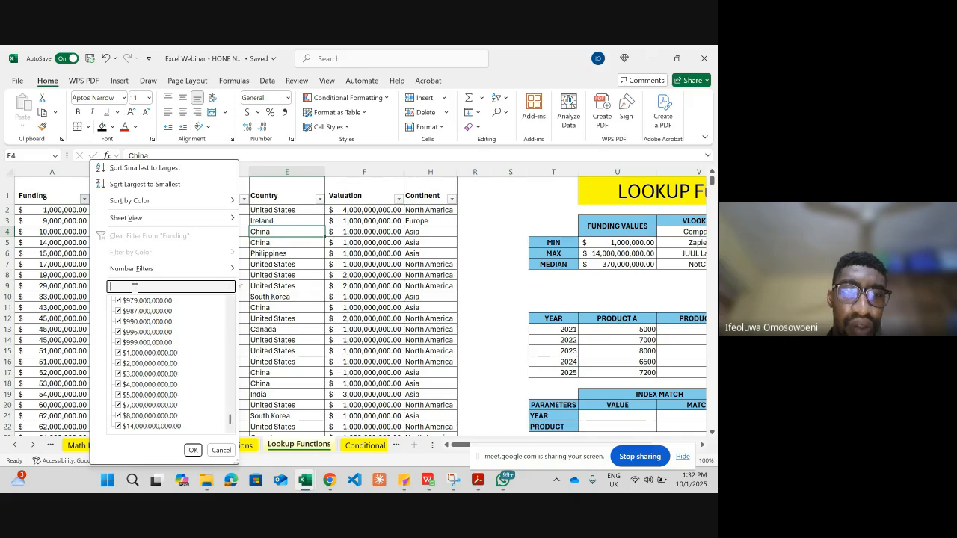
{"action": "scroll", "coordinate": [205, 350], "scroll_direction": "up", "scroll_amount": 10}
{"action": "scroll", "coordinate": [163, 337], "scroll_direction": "up", "scroll_amount": 10}
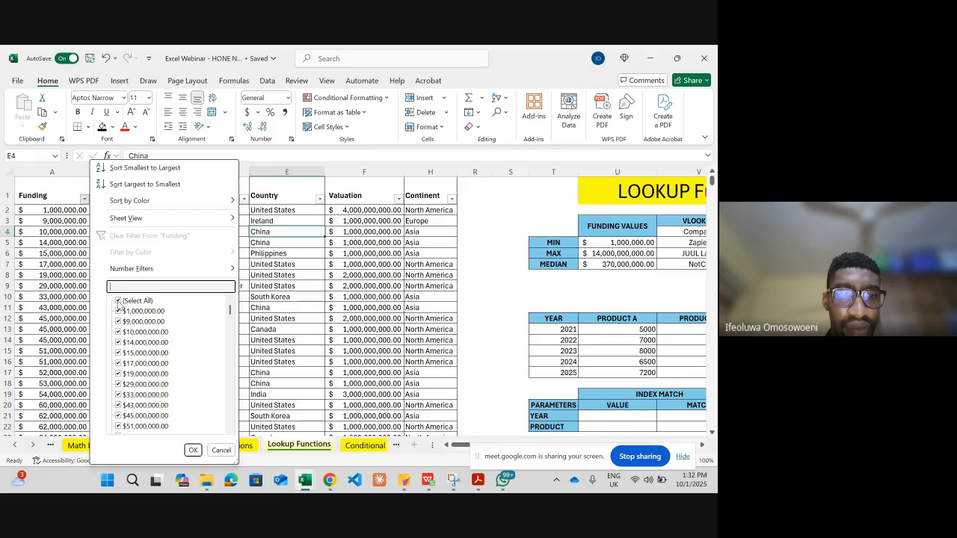
Filter the Funding column to only $14,000,000,000.00 to check the company found for the maximum, and undo the filter
{"action": "left_click", "coordinate": [135, 300]}
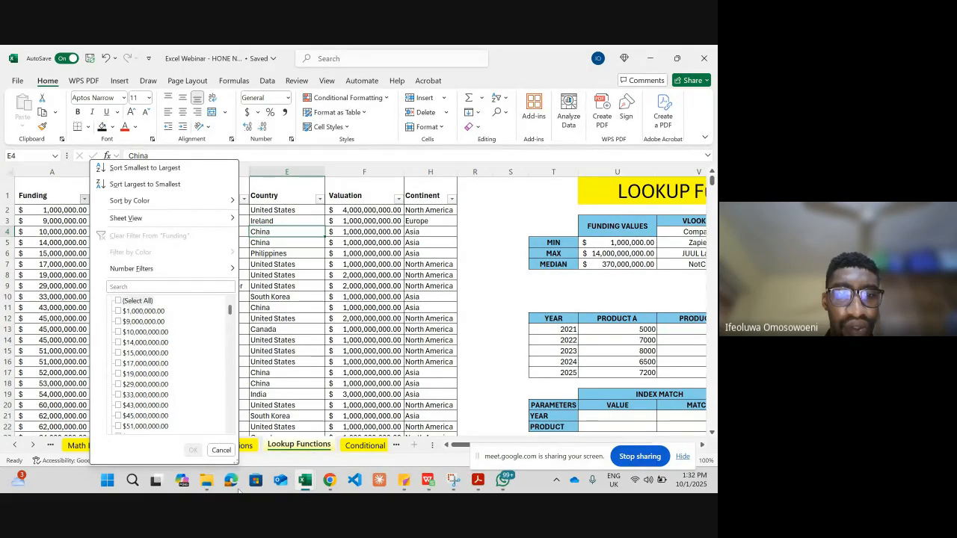
{"action": "left_click_drag", "start_coordinate": [230, 314], "coordinate": [236, 431]}
{"action": "left_click", "coordinate": [119, 426]}
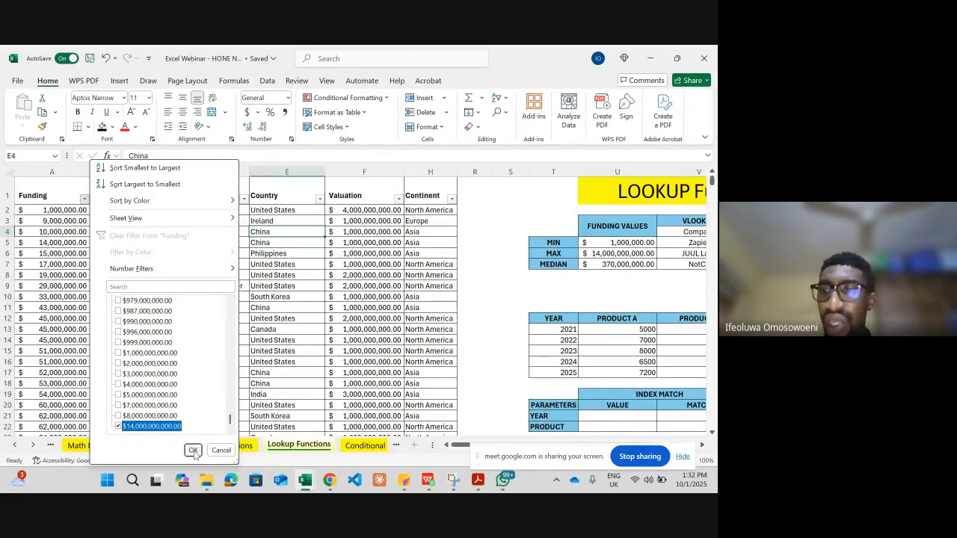
{"action": "left_click", "coordinate": [194, 451]}
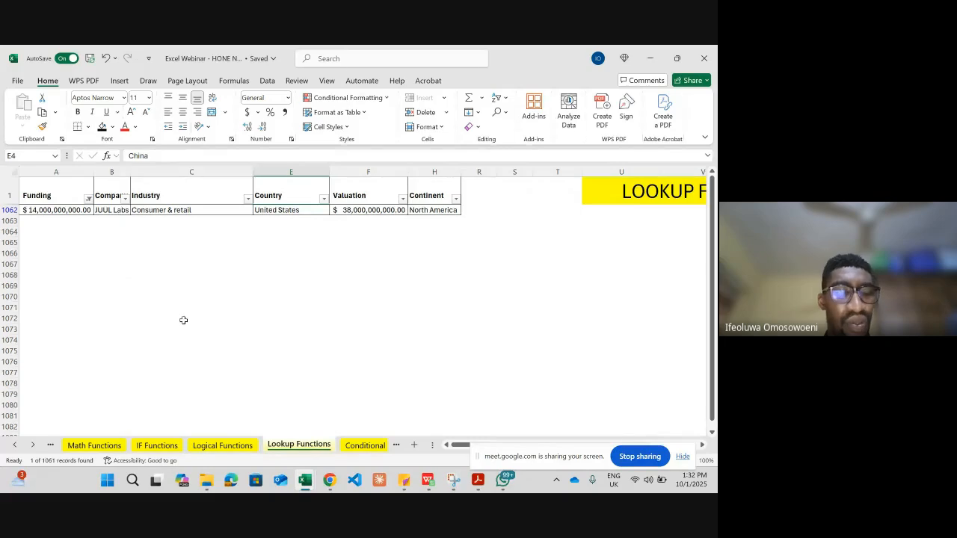
{"action": "key", "text": "ctrl+z"}
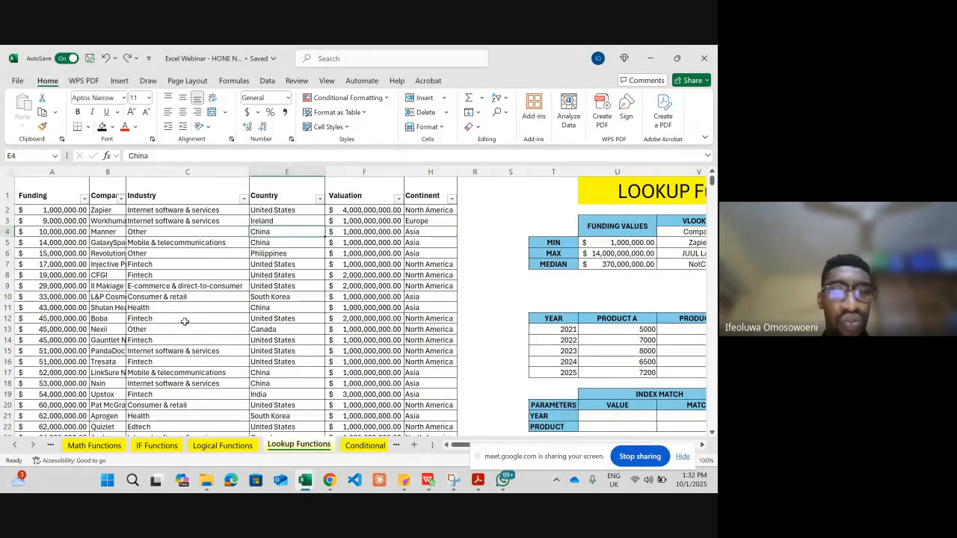
Start an XLOOKUP formula in W5 for the MIN row's industry with U5 as the lookup value
{"action": "scroll", "coordinate": [437, 335], "scroll_direction": "right", "scroll_amount": 4}
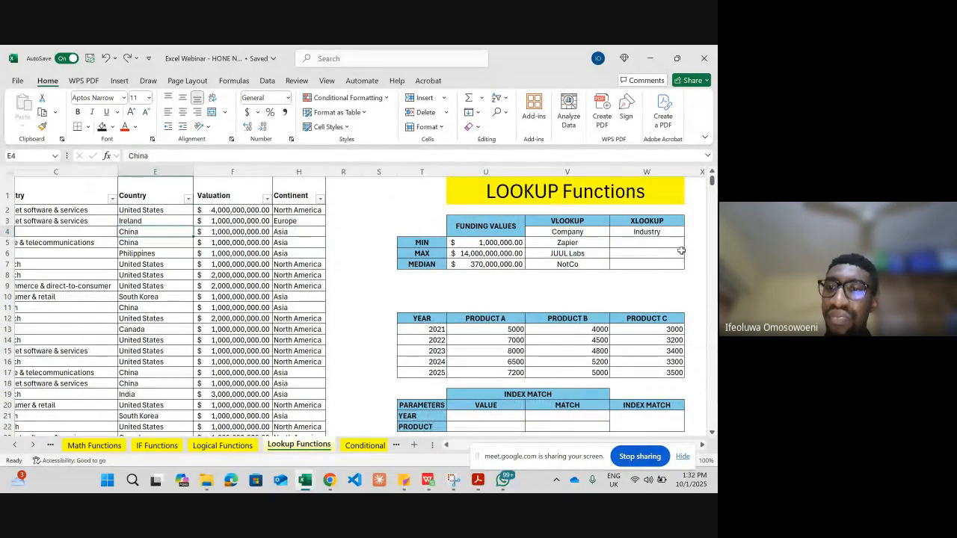
{"action": "left_click", "coordinate": [628, 243]}
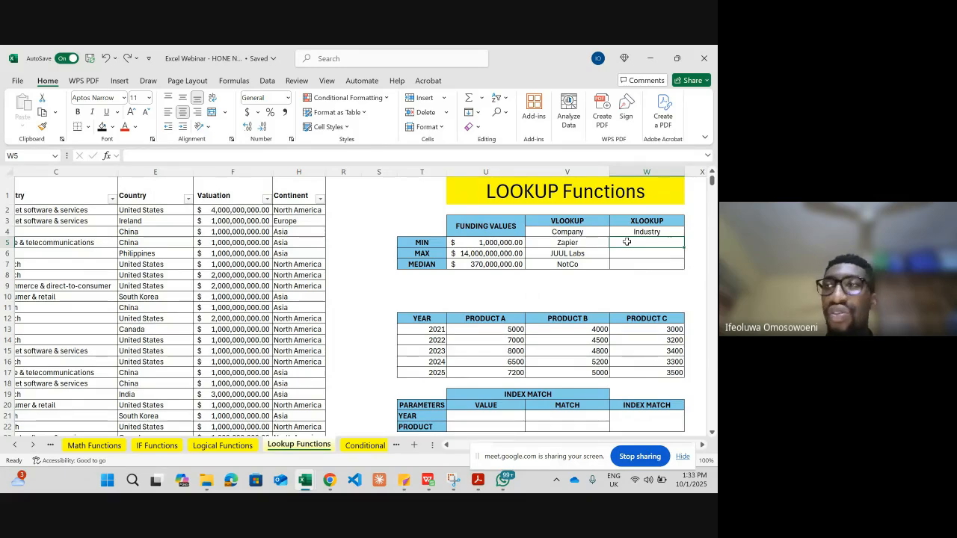
{"action": "type", "text": "="}
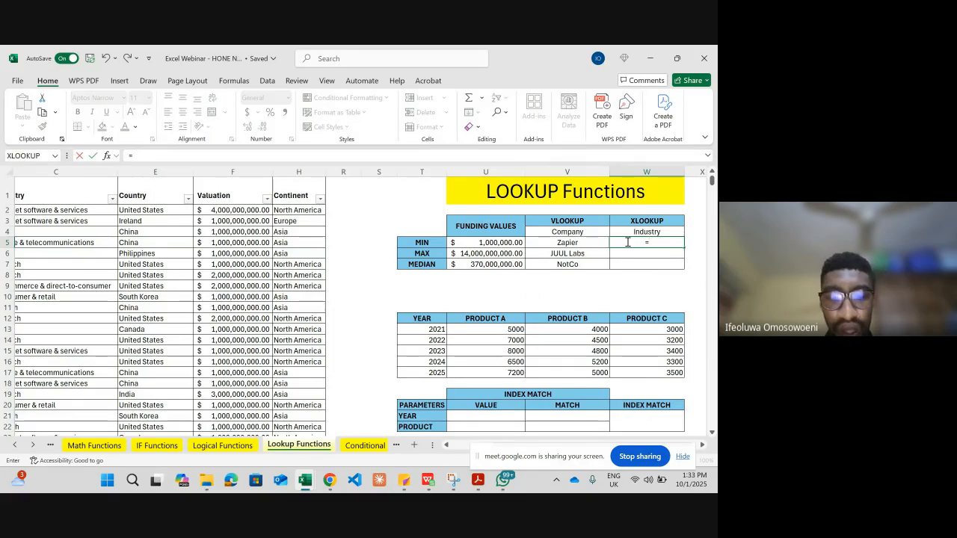
{"action": "type", "text": "XLO"}
{"action": "key", "text": "Tab"}
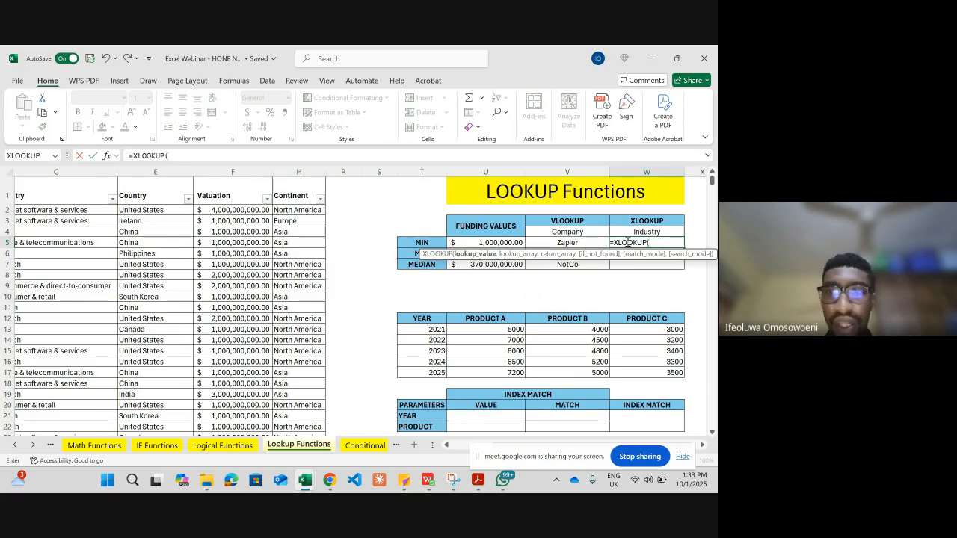
{"action": "left_click", "coordinate": [497, 242]}
{"action": "type", "text": ","}
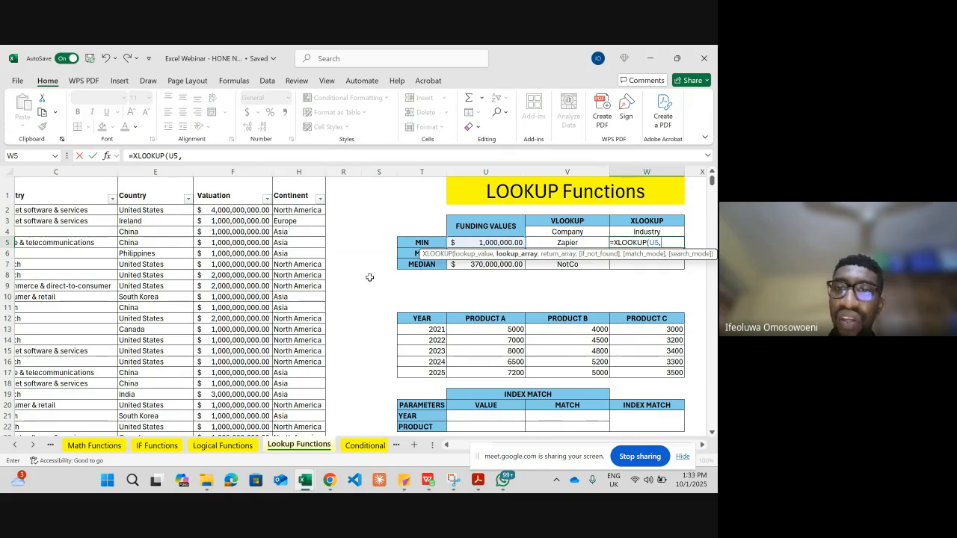
Complete the XLOOKUP in W5 with column A as lookup array and column C as return array, and enter it
{"action": "scroll", "coordinate": [336, 312], "scroll_direction": "left", "scroll_amount": 4}
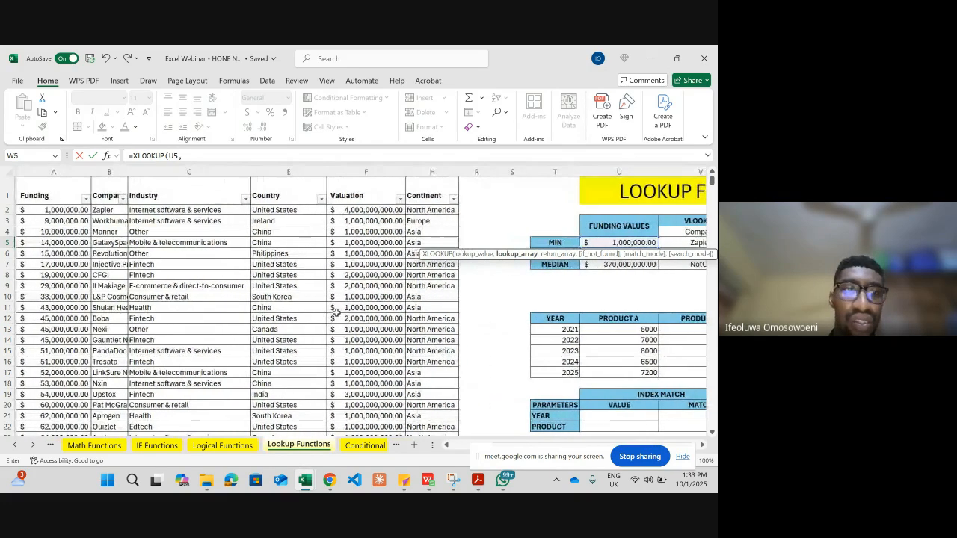
{"action": "left_click", "coordinate": [64, 168]}
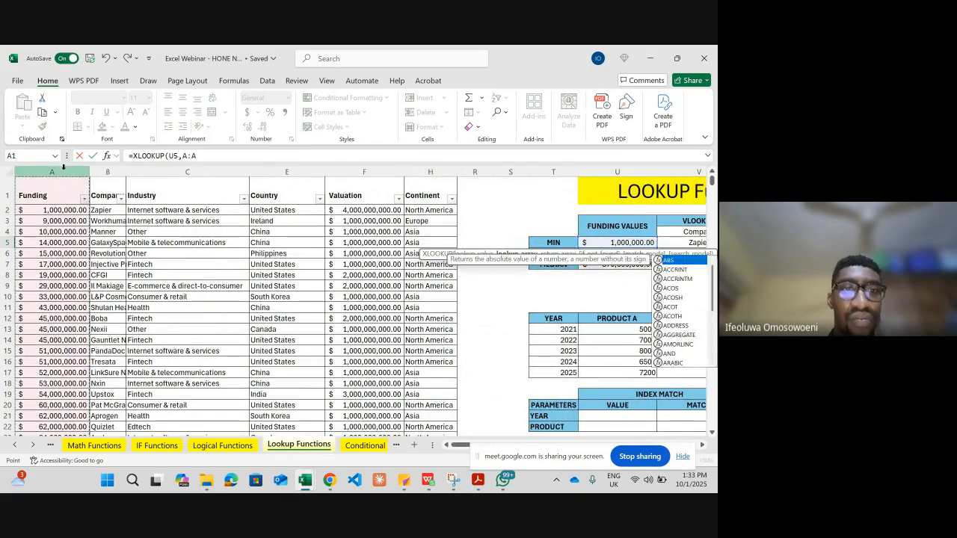
{"action": "type", "text": ","}
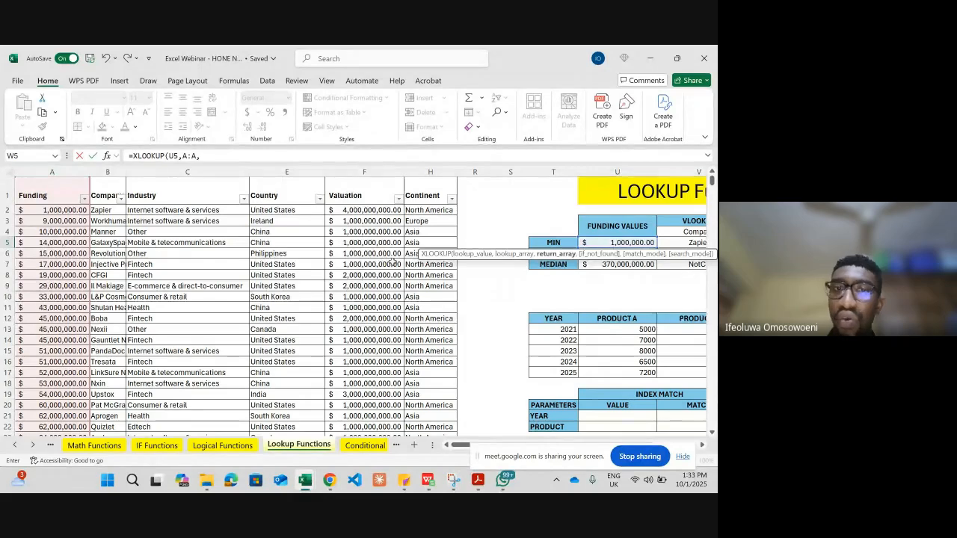
{"action": "left_click", "coordinate": [172, 171]}
{"action": "key", "text": "Return"}
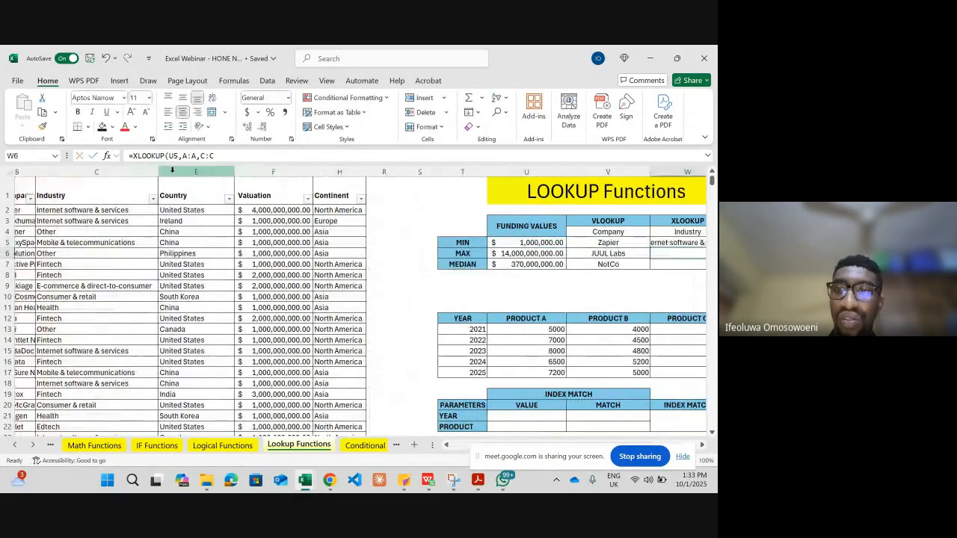
Fill the XLOOKUP formula from W5 down to W7 and widen column W to fit the industry names
{"action": "scroll", "coordinate": [637, 260], "scroll_direction": "right", "scroll_amount": 3}
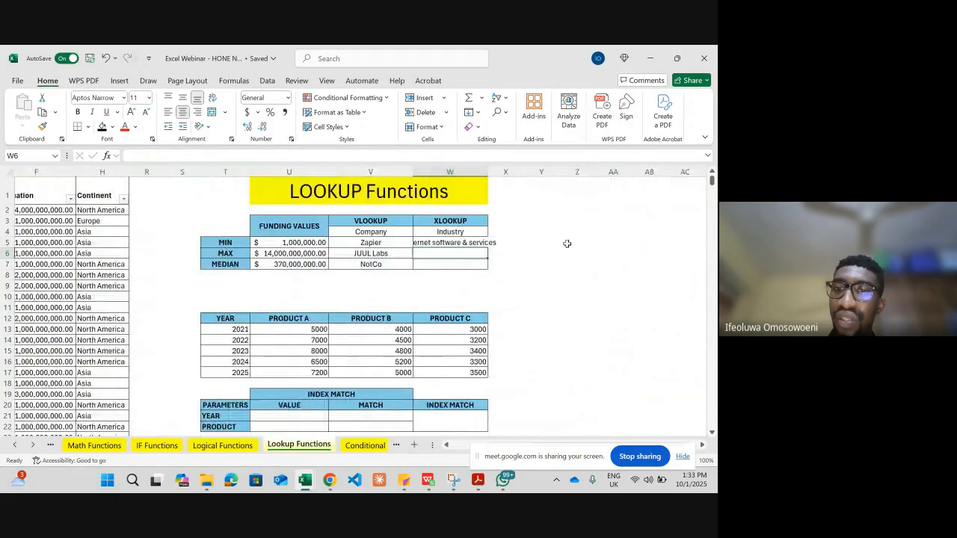
{"action": "left_click", "coordinate": [477, 240]}
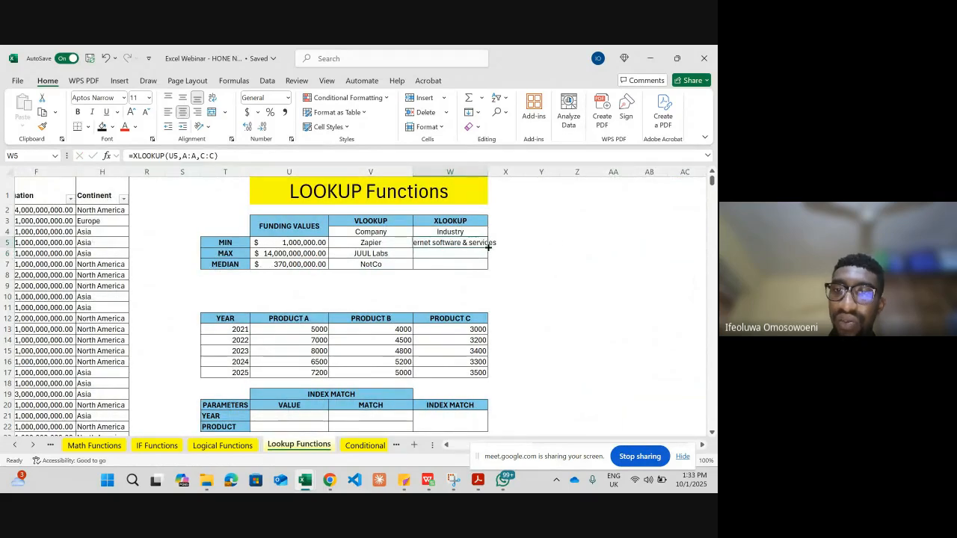
{"action": "left_click_drag", "start_coordinate": [486, 247], "coordinate": [487, 269]}
{"action": "left_click_drag", "start_coordinate": [488, 168], "coordinate": [509, 168]}
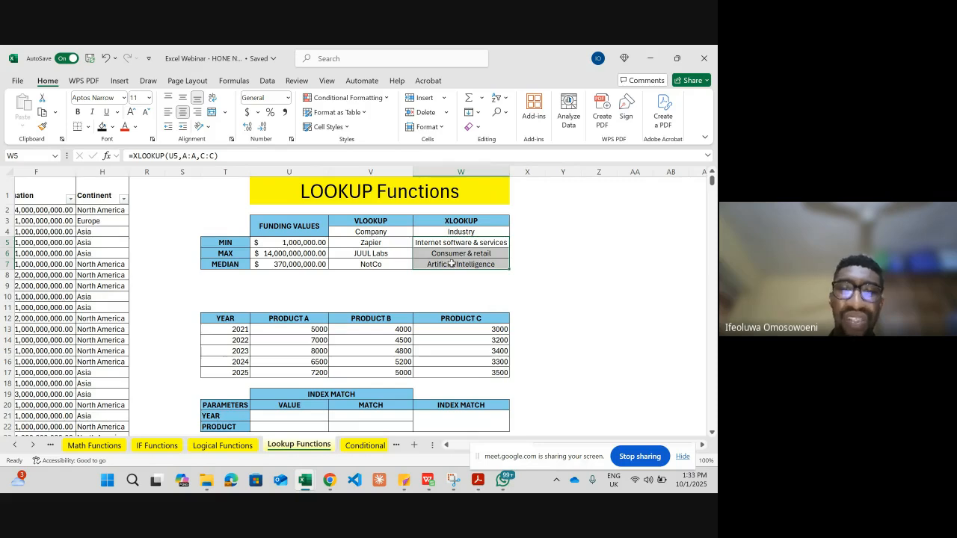
Set the data validation of the YEAR value cell U21 in the INDEX MATCH table to allow a List
{"action": "scroll", "coordinate": [451, 263], "scroll_direction": "down", "scroll_amount": 1}
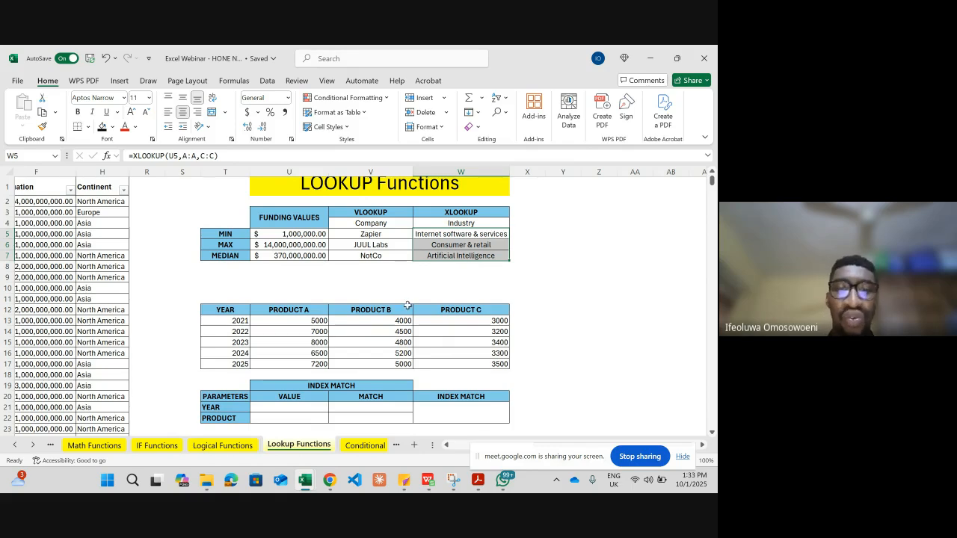
{"action": "scroll", "coordinate": [408, 305], "scroll_direction": "down", "scroll_amount": 1}
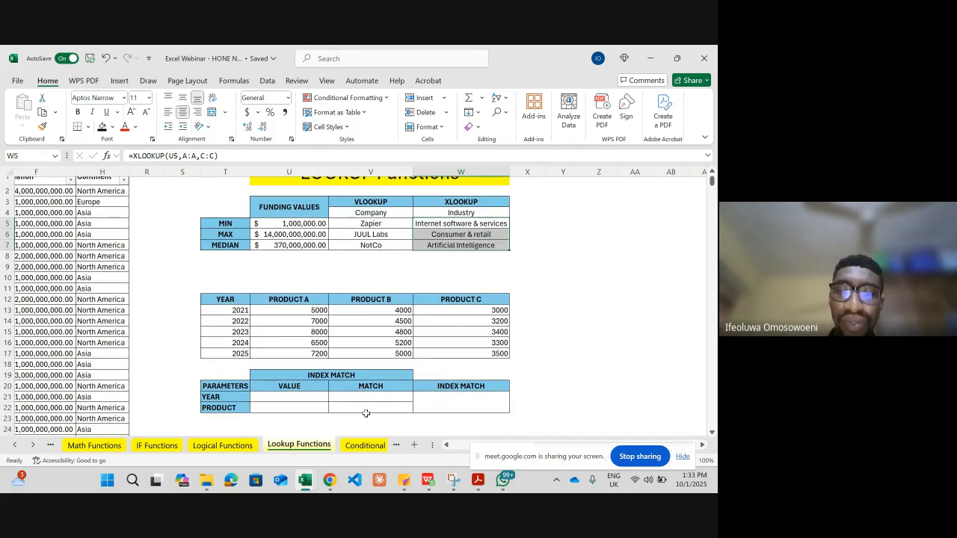
{"action": "left_click", "coordinate": [303, 398]}
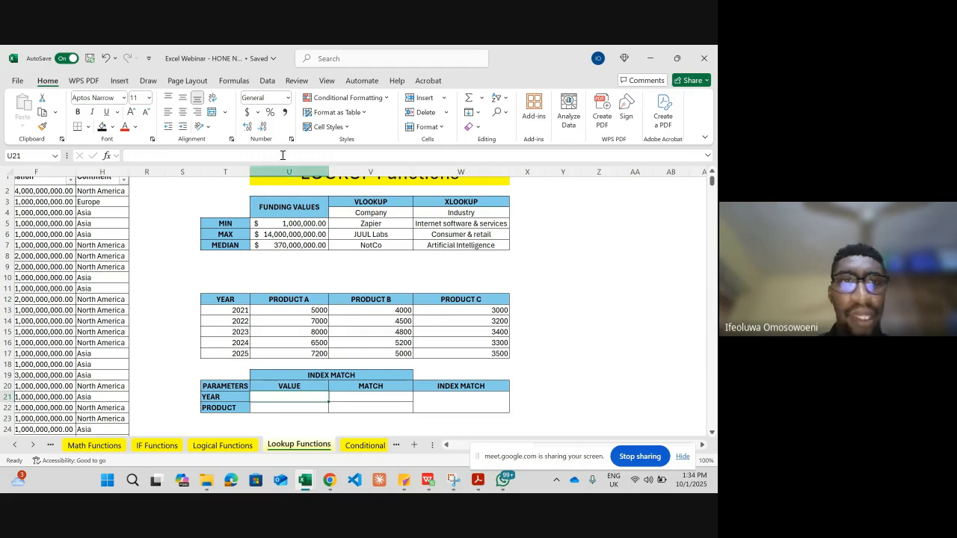
{"action": "left_click", "coordinate": [266, 81]}
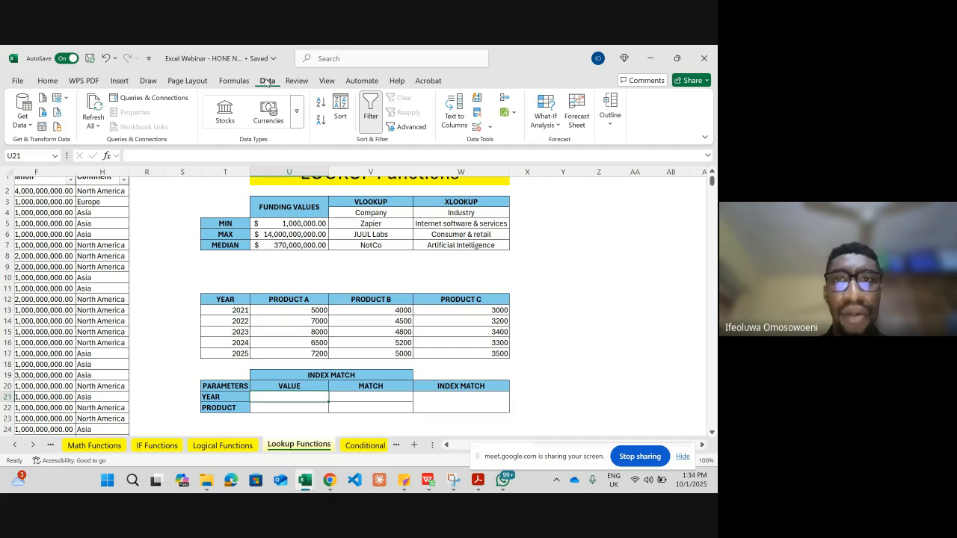
{"action": "left_click", "coordinate": [479, 128]}
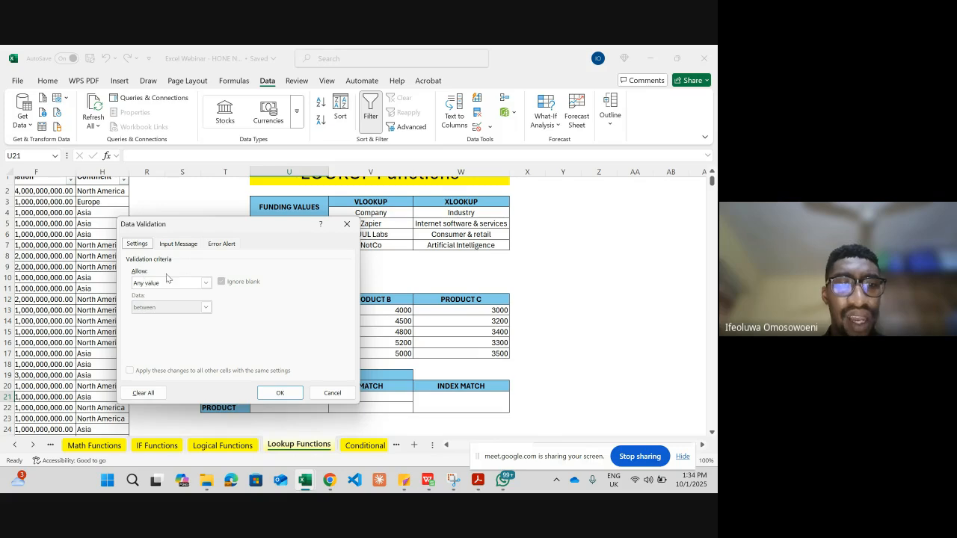
{"action": "left_click", "coordinate": [205, 284]}
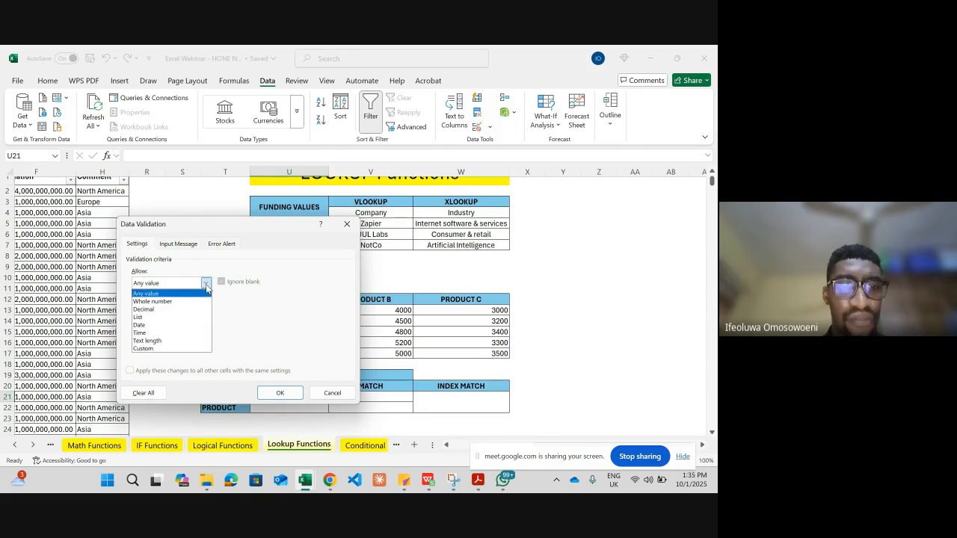
{"action": "left_click", "coordinate": [148, 317]}
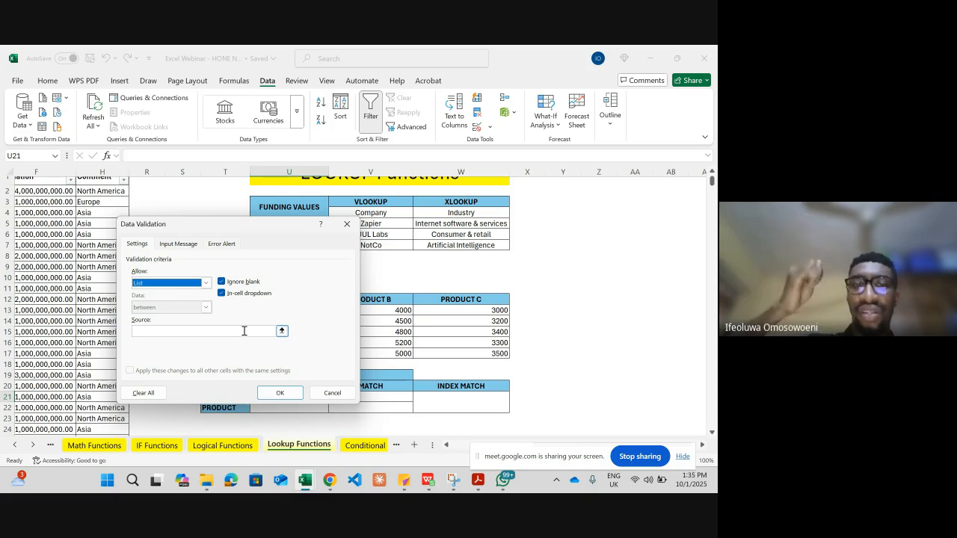
Use the years in T13:T17 as the validation list's source and apply it to U21
{"action": "left_click_drag", "start_coordinate": [221, 229], "coordinate": [573, 194]}
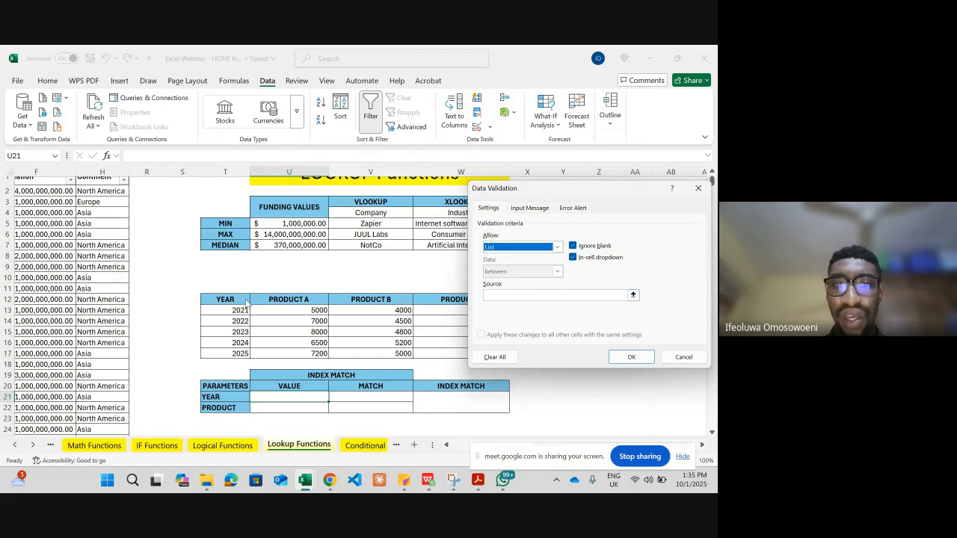
{"action": "left_click", "coordinate": [512, 295]}
{"action": "left_click_drag", "start_coordinate": [239, 311], "coordinate": [242, 349]}
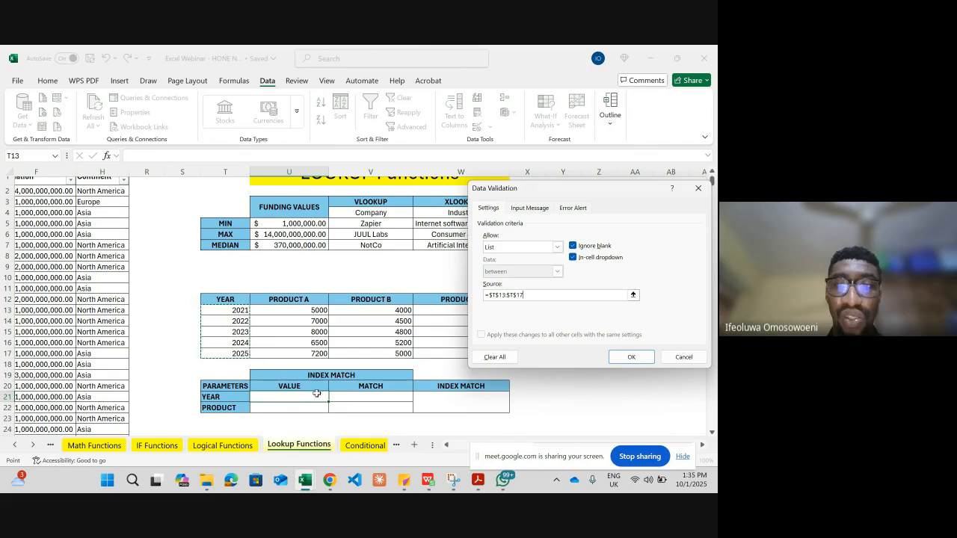
{"action": "left_click", "coordinate": [626, 356]}
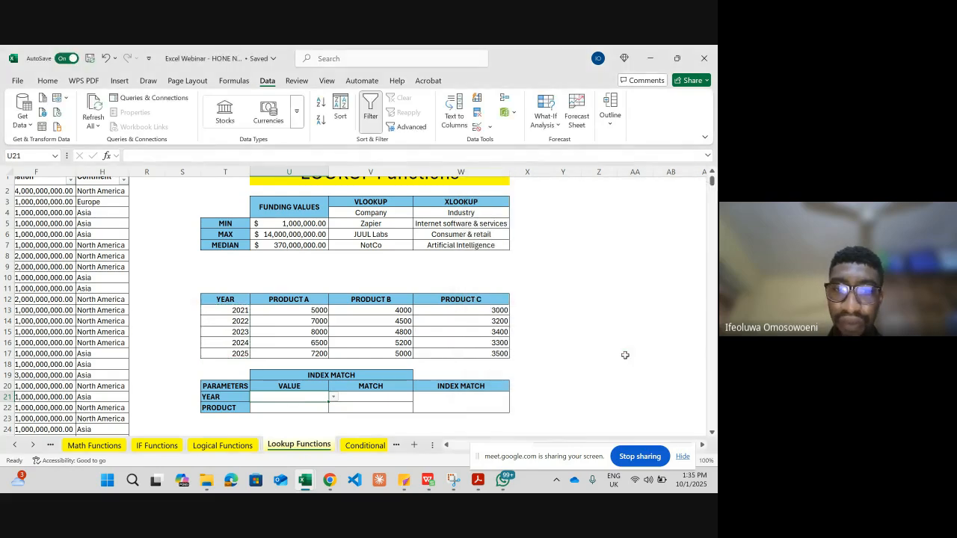
Try the drop-down list in the YEAR value cell U21 by selecting 2022, and change the selection to 2021
{"action": "left_click", "coordinate": [332, 398]}
{"action": "left_click", "coordinate": [284, 417]}
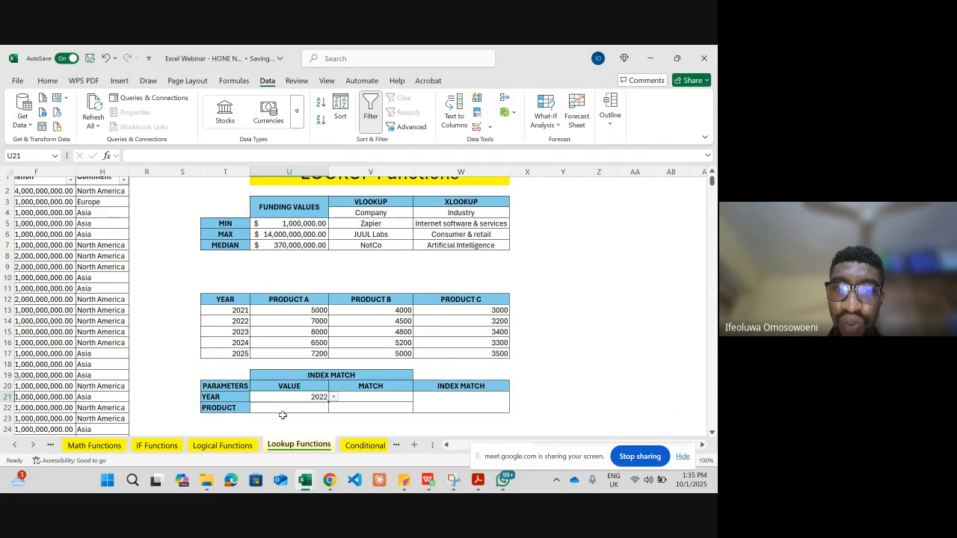
{"action": "left_click", "coordinate": [333, 397]}
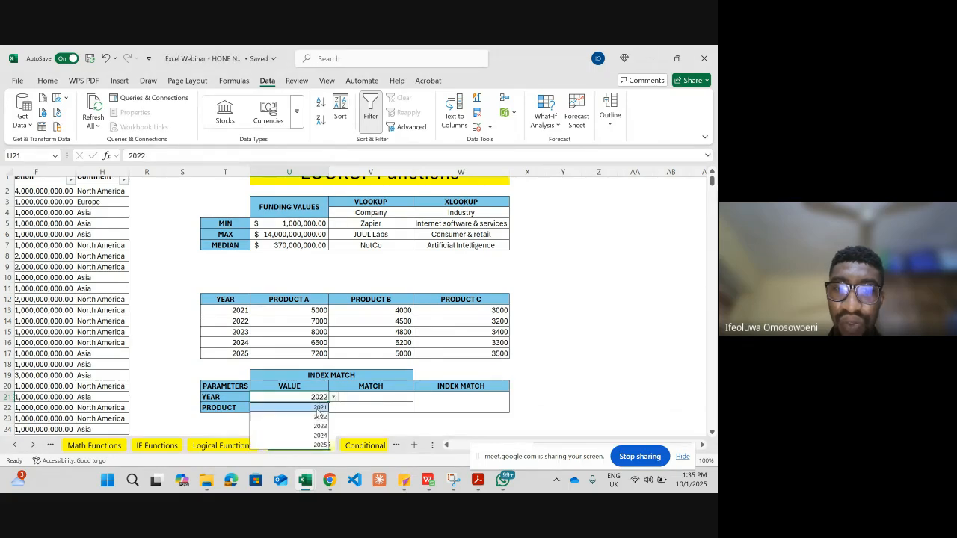
{"action": "left_click", "coordinate": [317, 408]}
{"action": "left_click", "coordinate": [317, 408]}
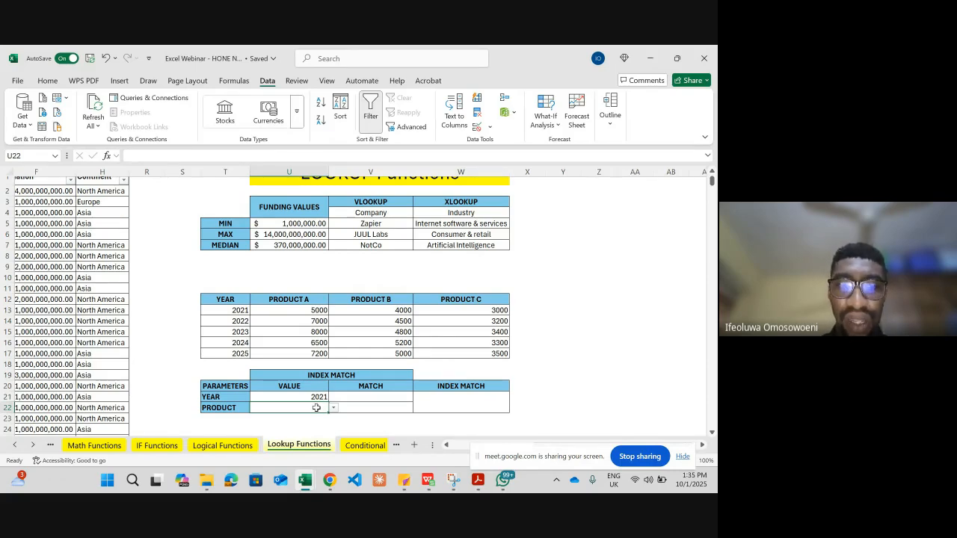
{"action": "type", "text": "="}
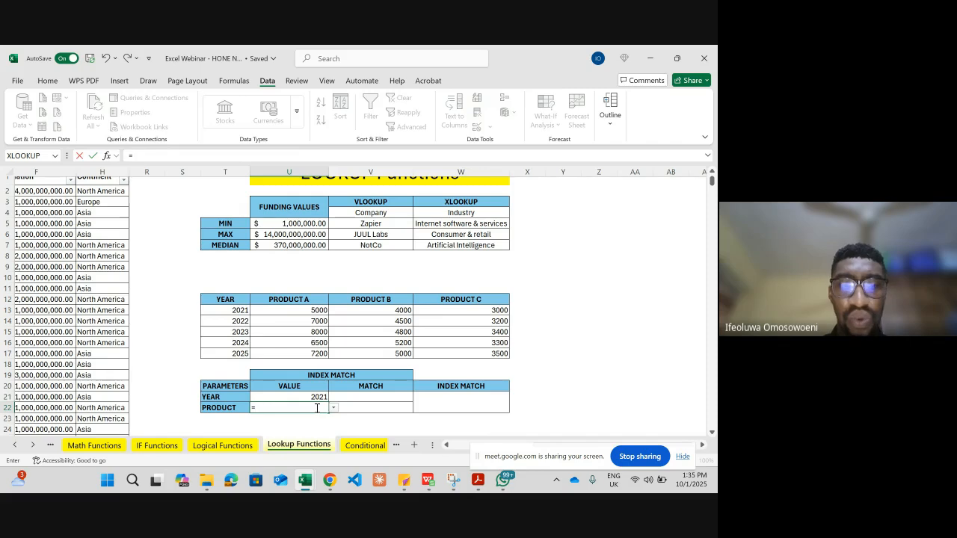
{"action": "key", "text": "BackSpace"}
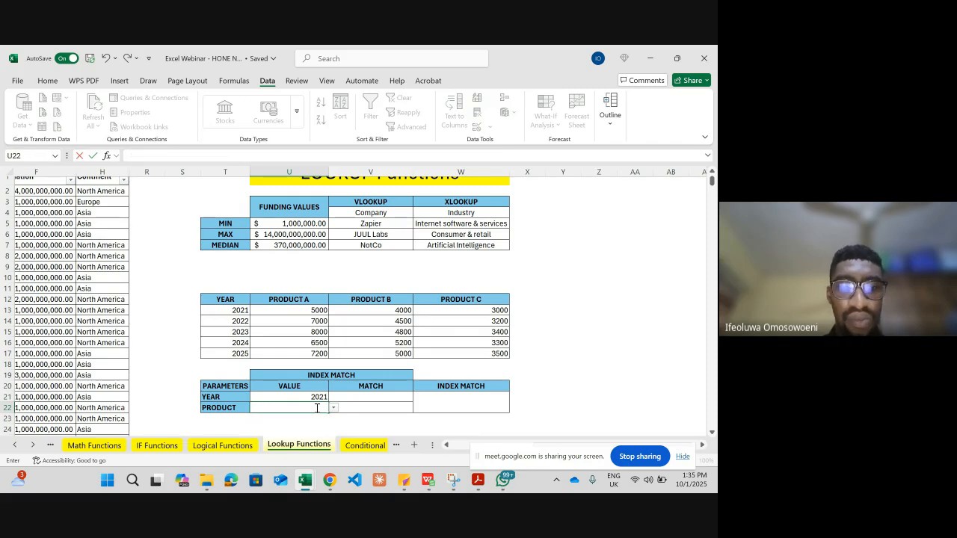
{"action": "left_click", "coordinate": [372, 417]}
Open the data validation of the PRODUCT value cell U22 and clear its list source
{"action": "left_click", "coordinate": [306, 409]}
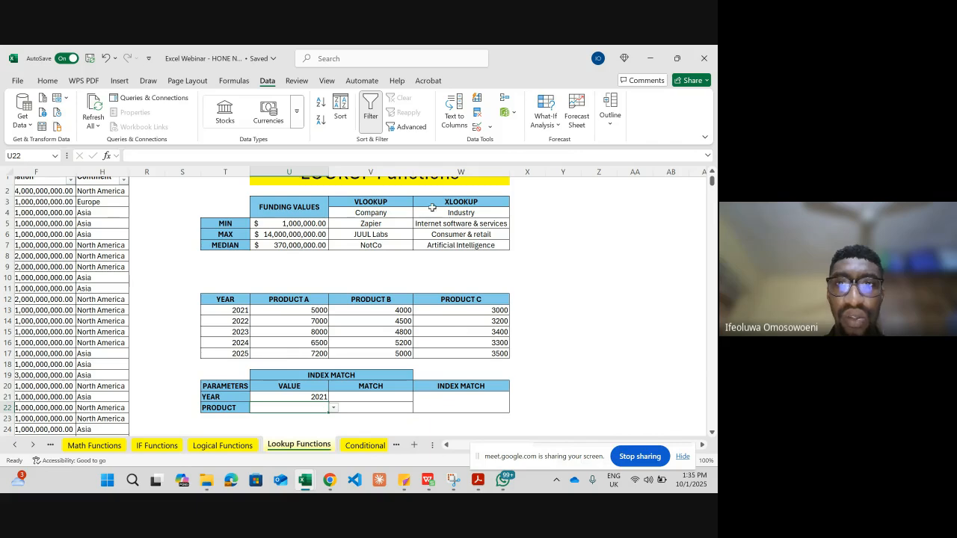
{"action": "left_click", "coordinate": [476, 127]}
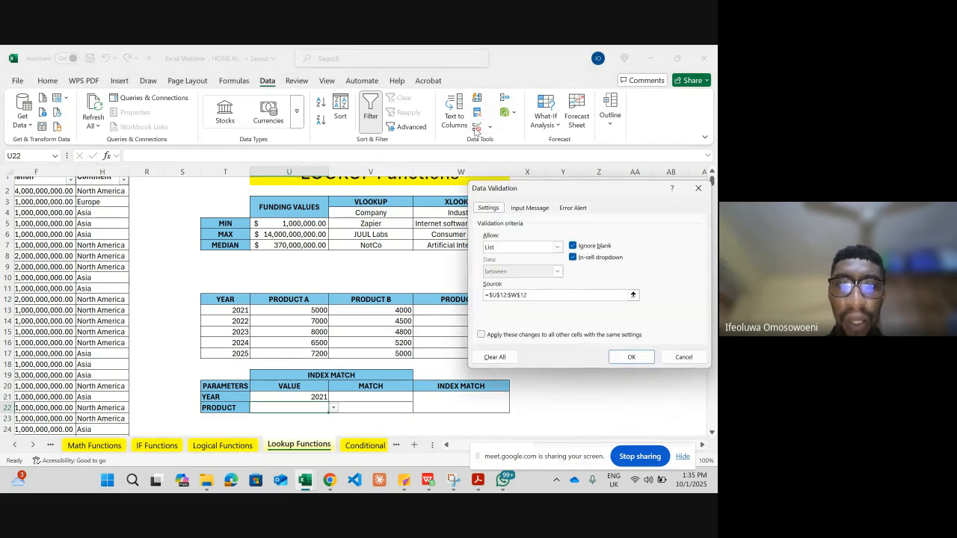
{"action": "left_click", "coordinate": [543, 295]}
{"action": "key", "text": "BackSpace"}
{"action": "key", "text": "BackSpace"}
{"action": "key", "text": "BackSpace"}
{"action": "key", "text": "BackSpace"}
{"action": "key", "text": "BackSpace"}
{"action": "key", "text": "BackSpace"}
{"action": "key", "text": "BackSpace"}
{"action": "key", "text": "BackSpace"}
{"action": "key", "text": "BackSpace"}
{"action": "key", "text": "BackSpace"}
{"action": "key", "text": "BackSpace"}
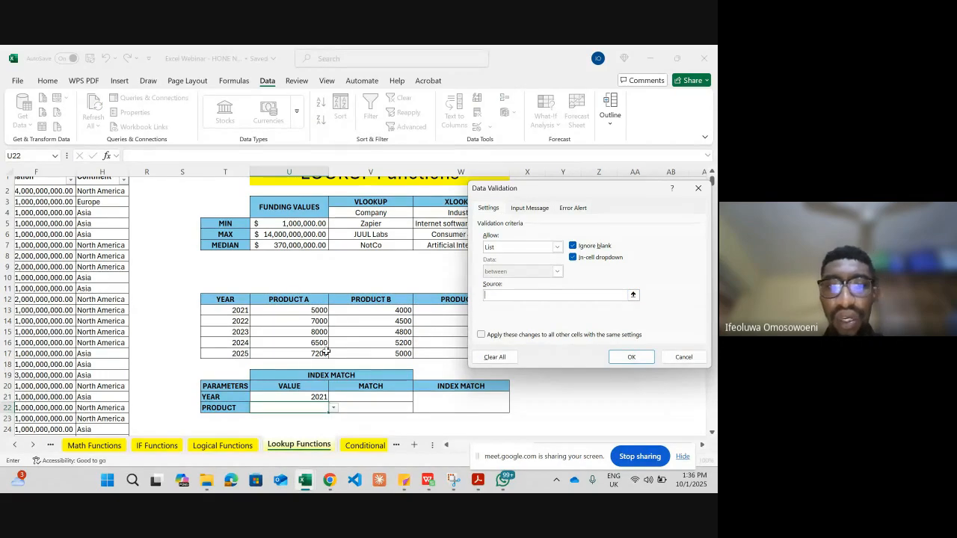
Use the product headings in U12:W12 as the list source for U22, apply it and choose PRODUCT B
{"action": "left_click", "coordinate": [270, 299]}
{"action": "left_click_drag", "start_coordinate": [270, 299], "coordinate": [460, 299]}
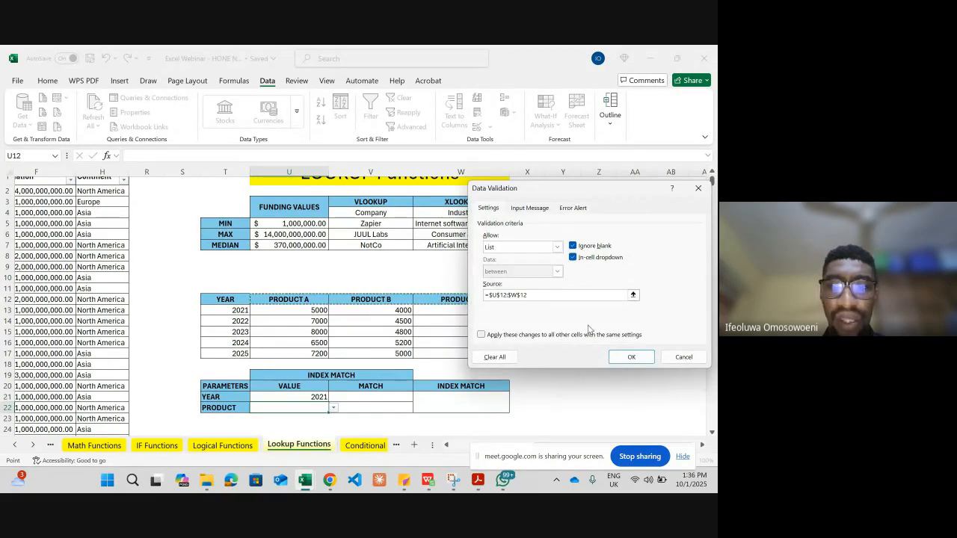
{"action": "left_click", "coordinate": [630, 357]}
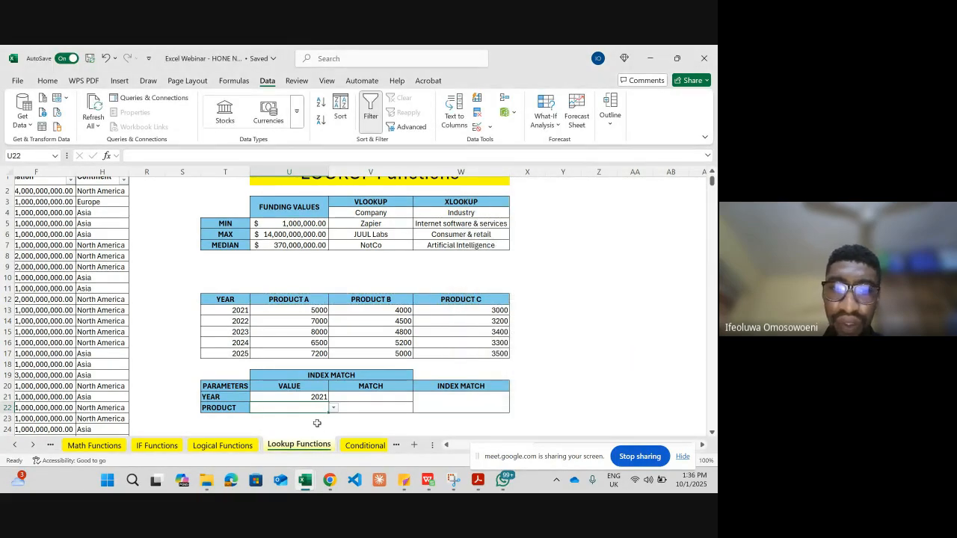
{"action": "left_click", "coordinate": [334, 408]}
{"action": "left_click", "coordinate": [295, 424]}
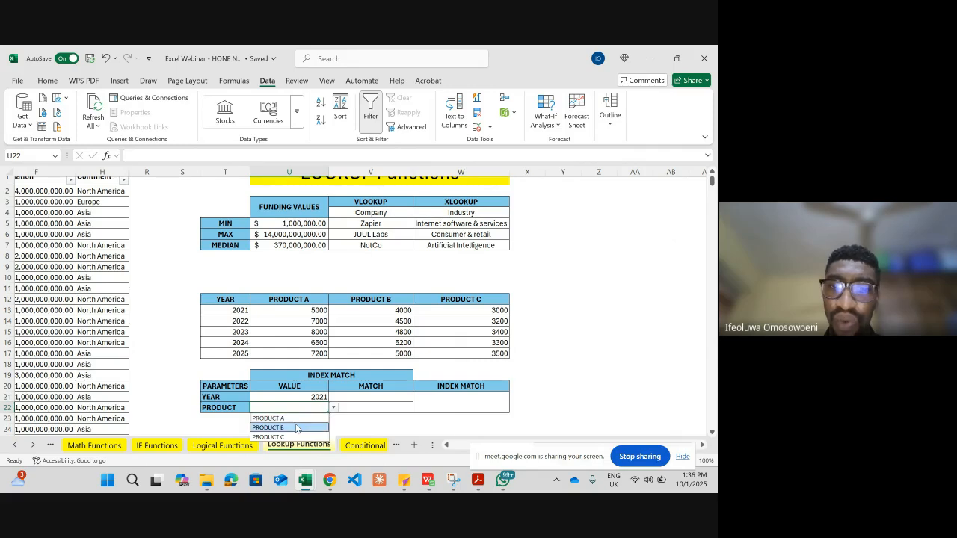
Enter a MATCH formula in V21 that finds the year in U21 within T13:T17, and review its references
{"action": "left_click", "coordinate": [373, 397]}
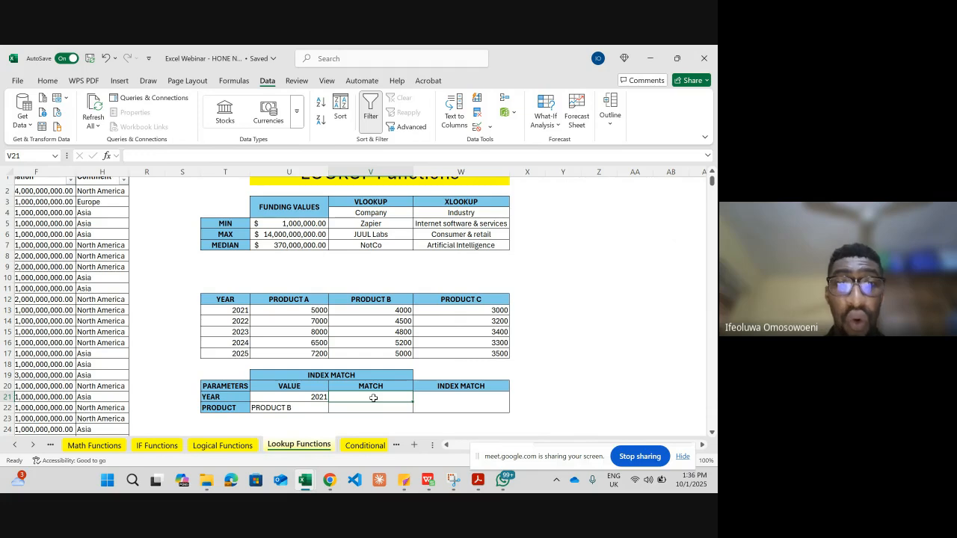
{"action": "type", "text": "="}
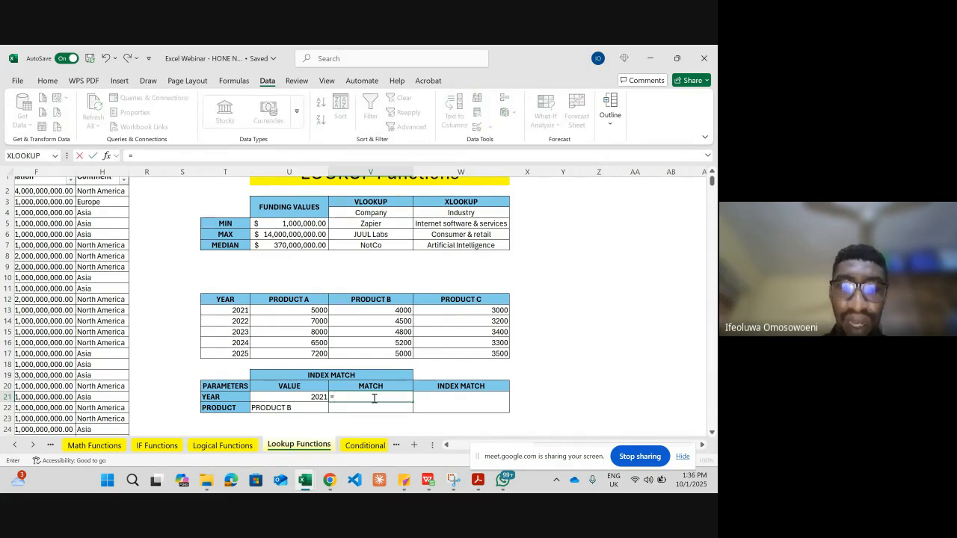
{"action": "type", "text": "MATCH"}
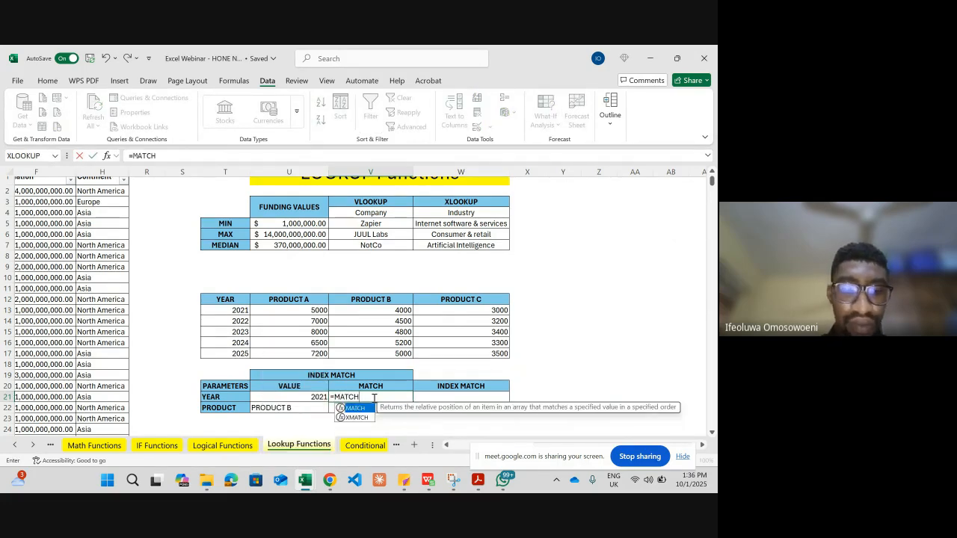
{"action": "type", "text": "("}
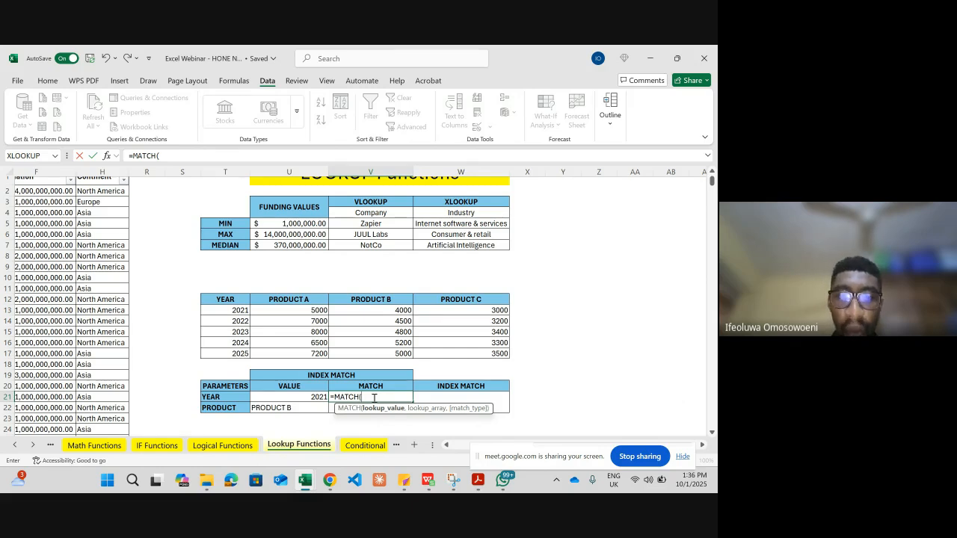
{"action": "left_click", "coordinate": [316, 397]}
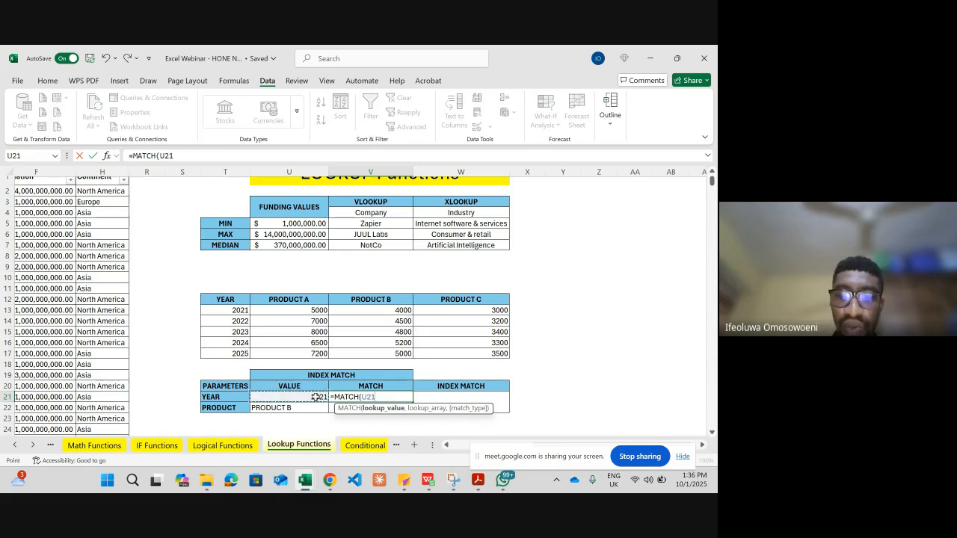
{"action": "type", "text": ","}
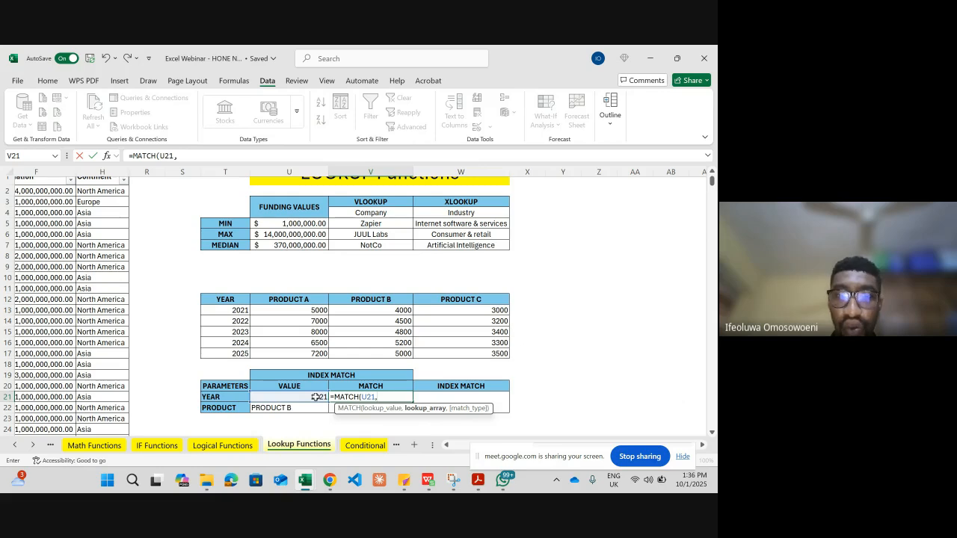
{"action": "left_click", "coordinate": [234, 314]}
{"action": "left_click_drag", "start_coordinate": [233, 313], "coordinate": [237, 353]}
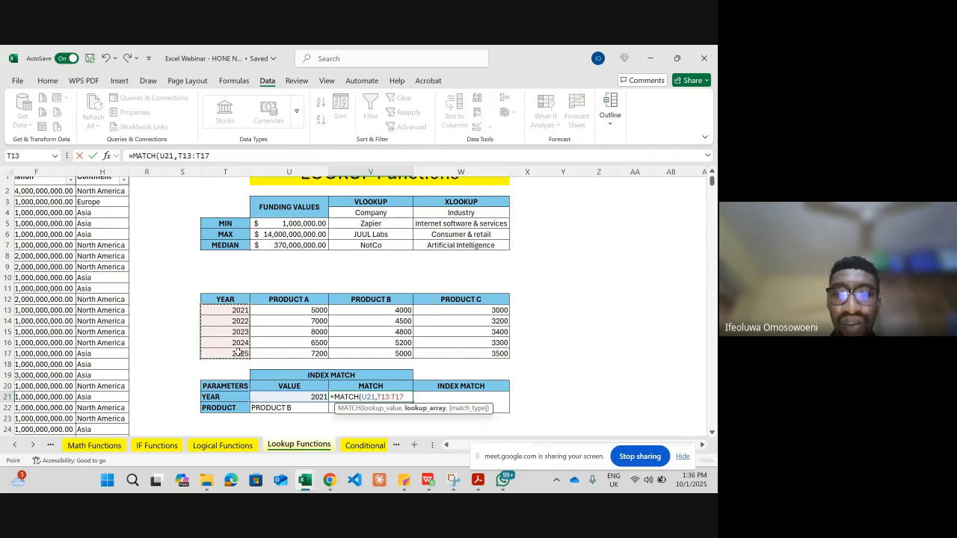
{"action": "key", "text": "Return"}
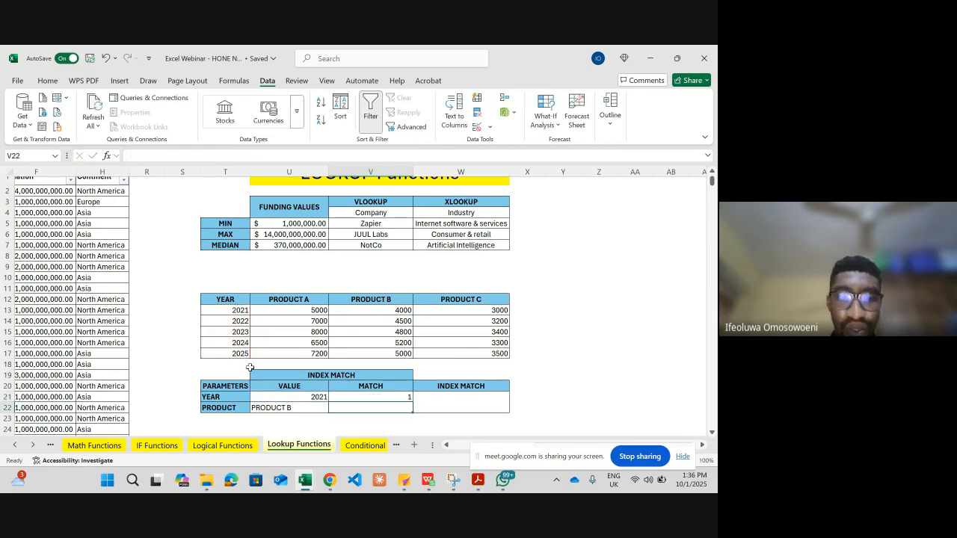
{"action": "left_click", "coordinate": [390, 395]}
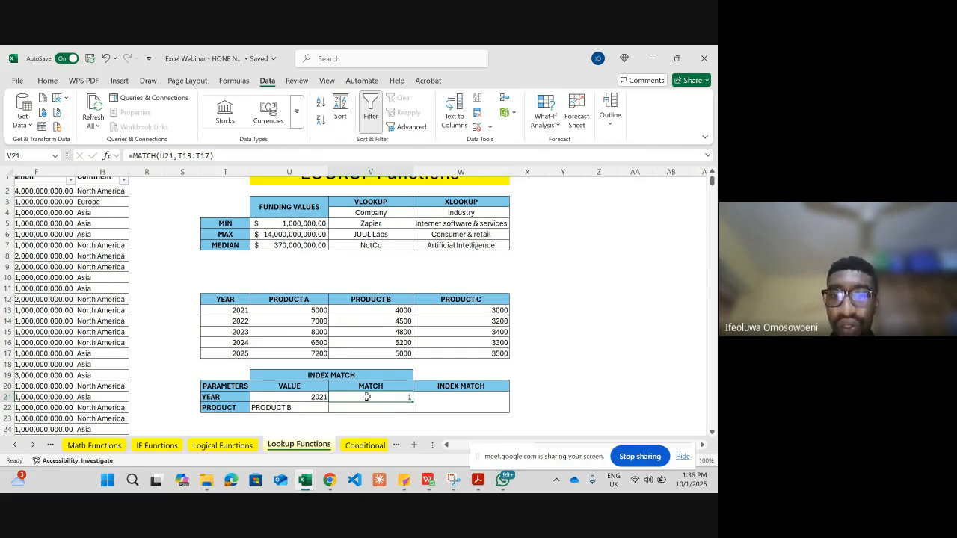
{"action": "double_click", "coordinate": [366, 397]}
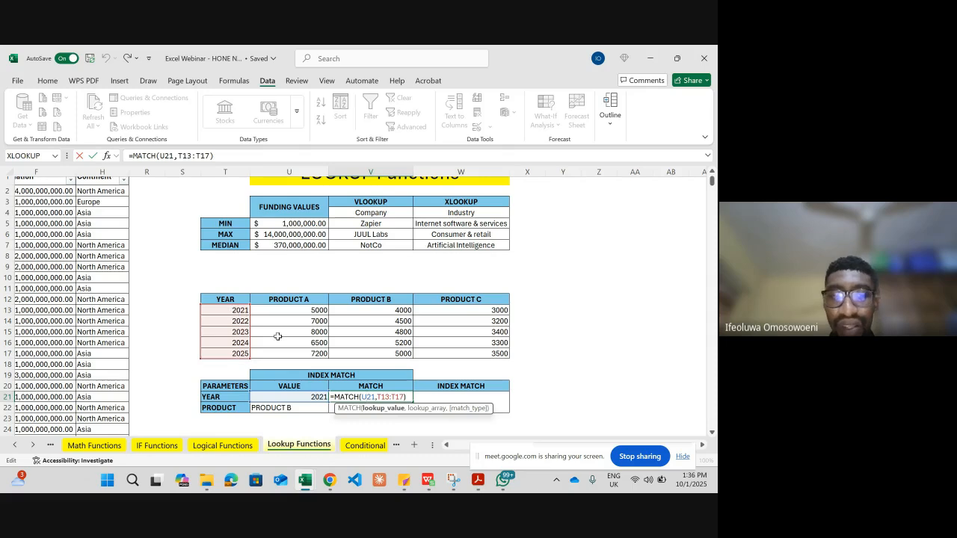
{"action": "key", "text": "ctrl+Return"}
Enter a MATCH formula in V22 that finds the product in U22 within the headings U12:W12
{"action": "left_click", "coordinate": [390, 407]}
{"action": "type", "text": "="}
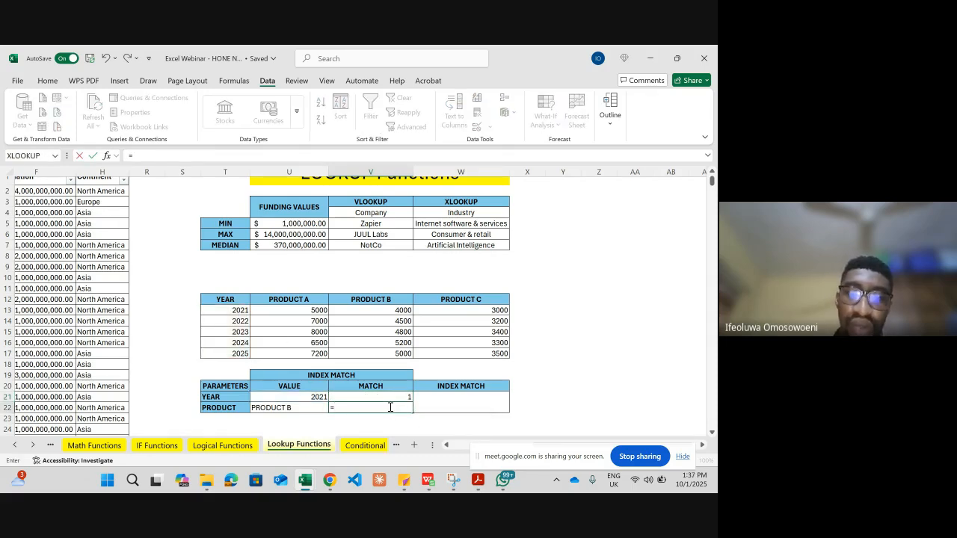
{"action": "type", "text": "MATCH"}
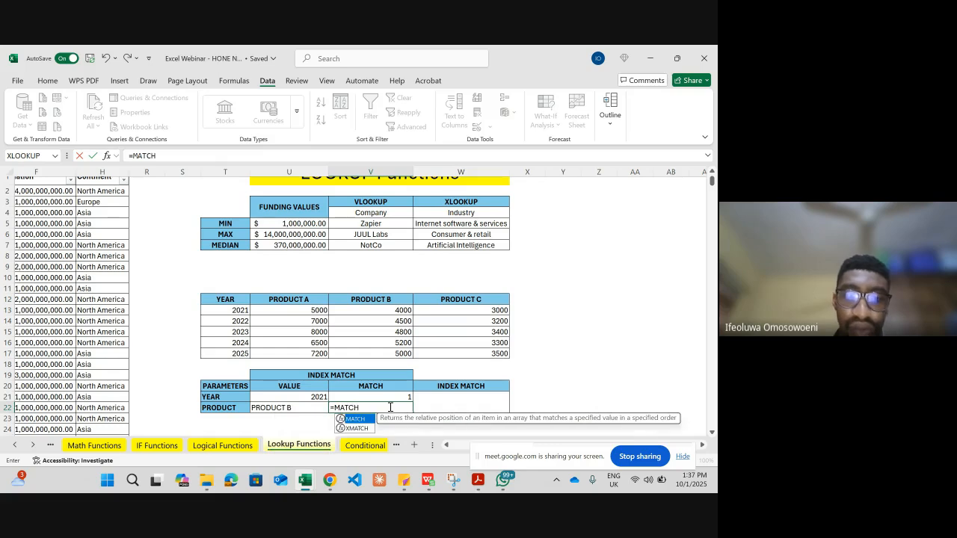
{"action": "type", "text": "("}
{"action": "left_click", "coordinate": [298, 406]}
{"action": "type", "text": ","}
{"action": "left_click_drag", "start_coordinate": [292, 299], "coordinate": [449, 301]}
{"action": "key", "text": "Return"}
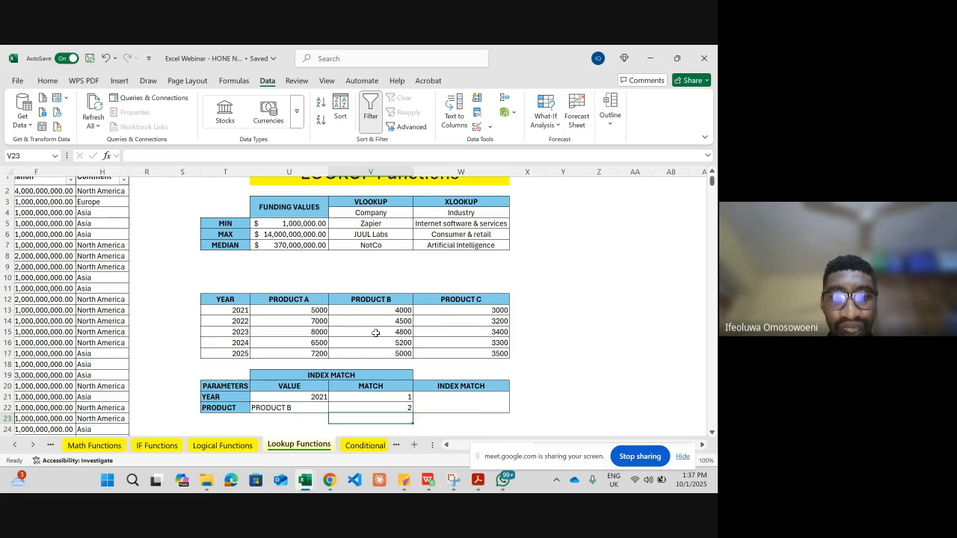
{"action": "left_click", "coordinate": [390, 299]}
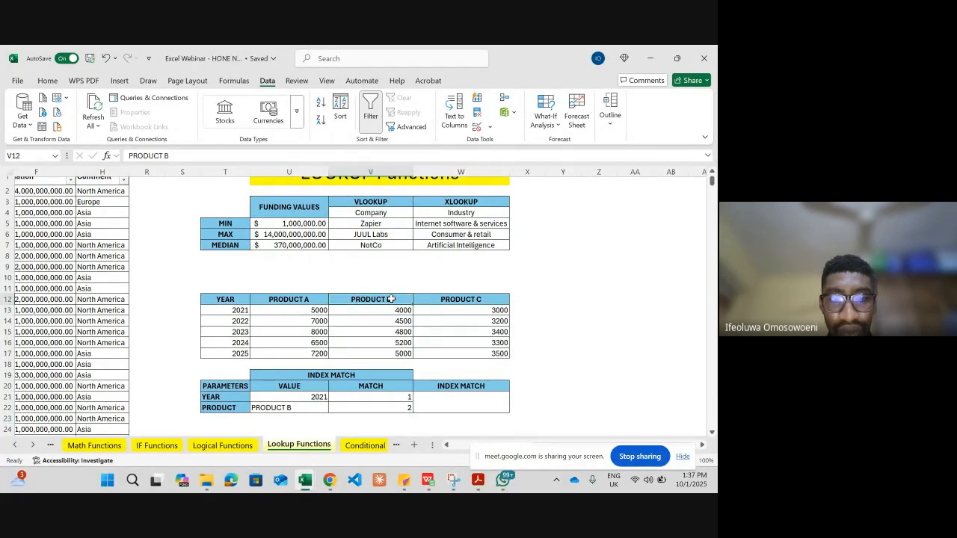
Change the lookup parameters to year 2024 in U21 and PRODUCT A in U22
{"action": "left_click", "coordinate": [317, 397]}
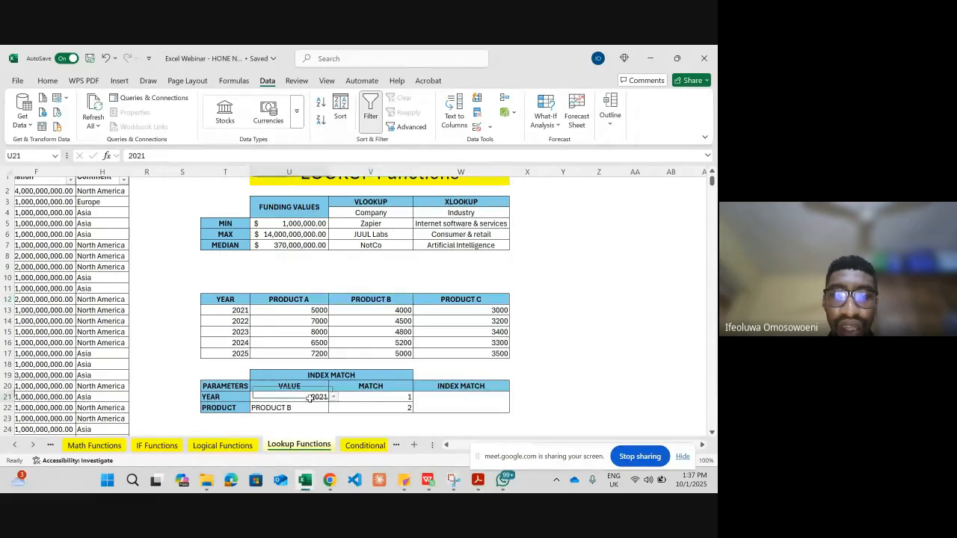
{"action": "left_click", "coordinate": [334, 398]}
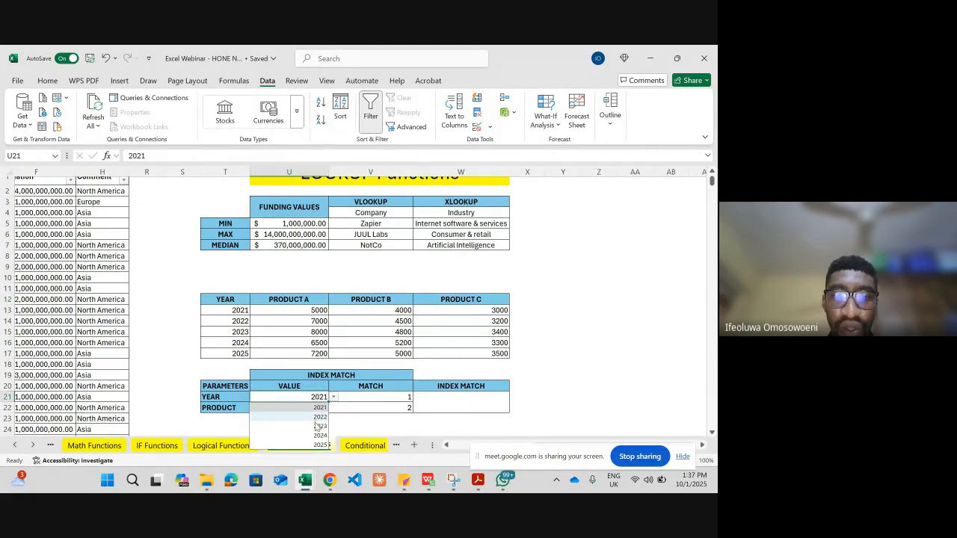
{"action": "left_click", "coordinate": [318, 435]}
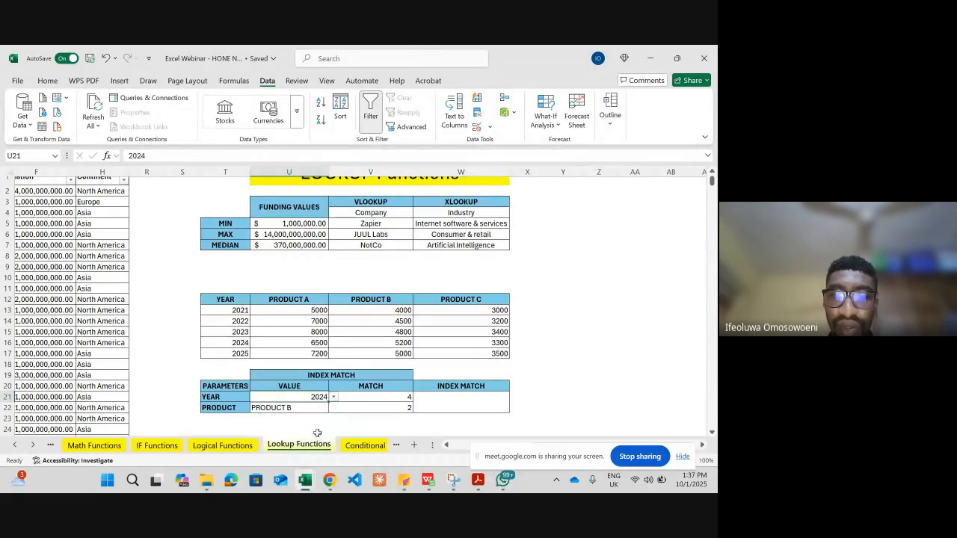
{"action": "left_click", "coordinate": [299, 410]}
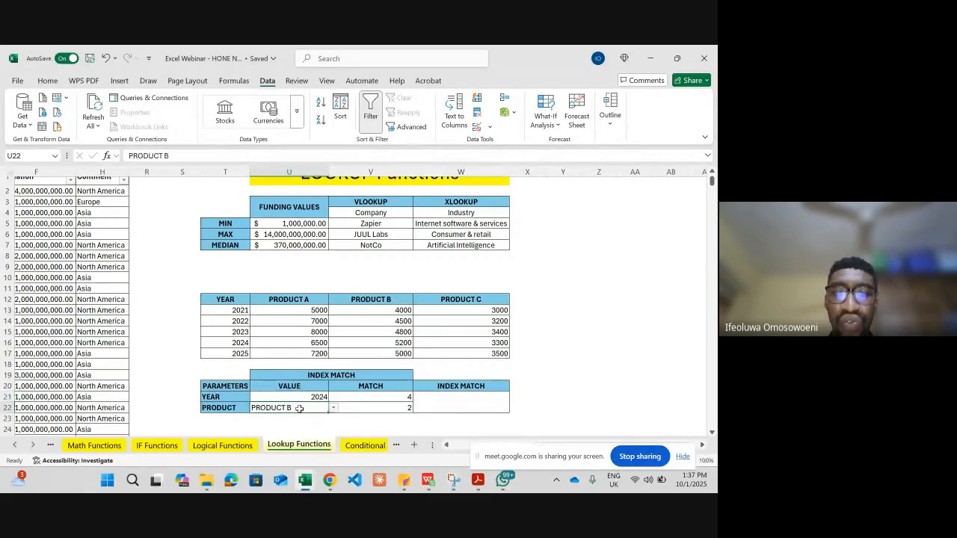
{"action": "left_click", "coordinate": [332, 408]}
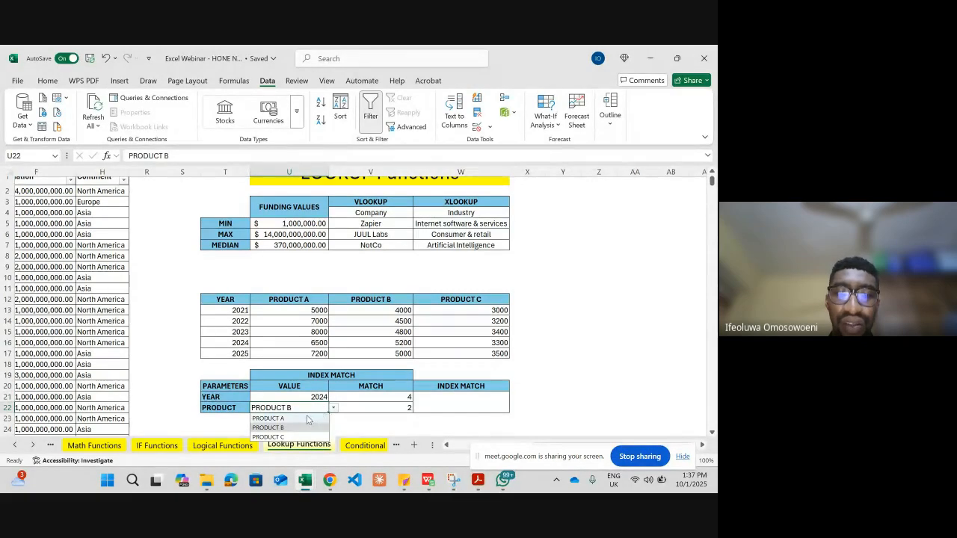
{"action": "left_click", "coordinate": [308, 419]}
Locate the 2024 value of PRODUCT A in the product table
{"action": "left_click", "coordinate": [436, 407]}
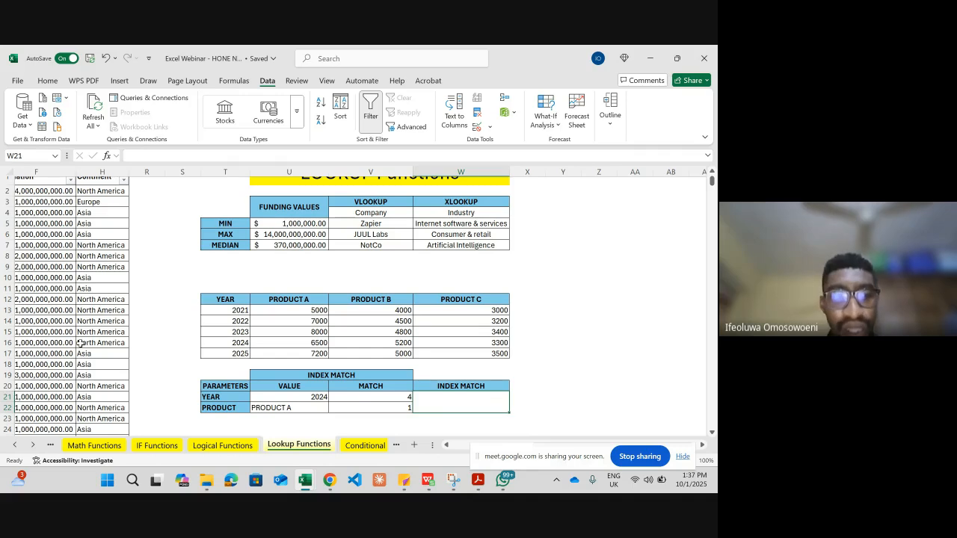
{"action": "left_click", "coordinate": [4, 343]}
{"action": "left_click", "coordinate": [319, 344]}
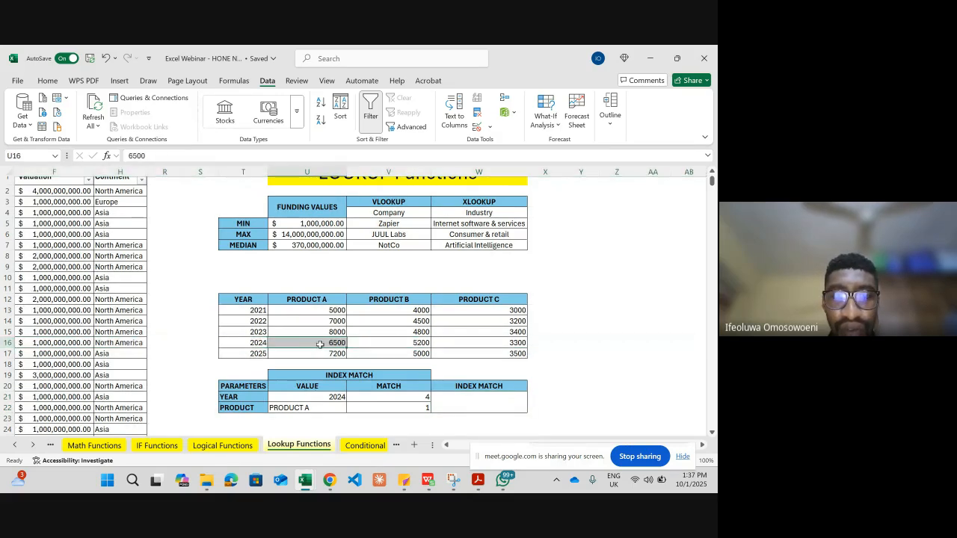
{"action": "left_click", "coordinate": [247, 344]}
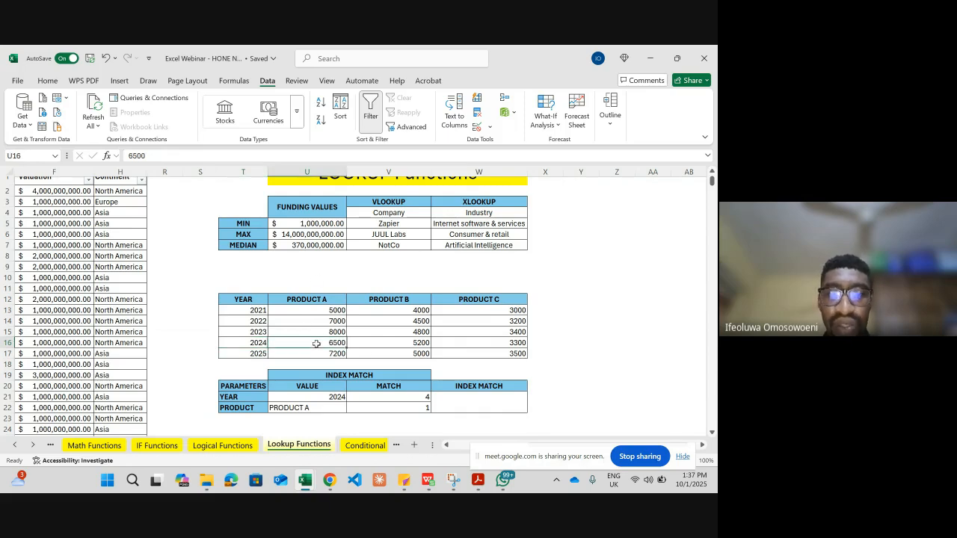
Enter an INDEX formula in W21 over U13:W17, with V21 as the row number and V22 as the column number
{"action": "left_click", "coordinate": [485, 405]}
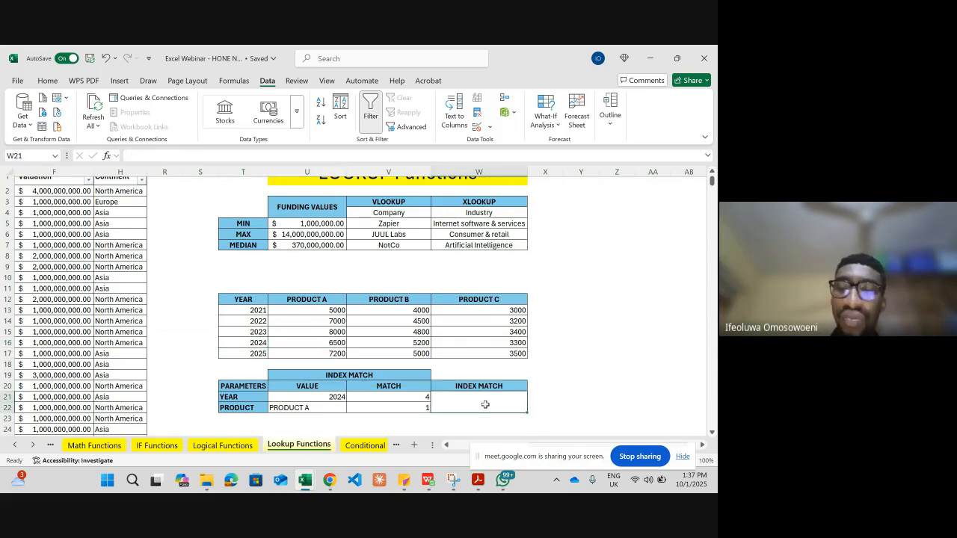
{"action": "type", "text": "=INDEX"}
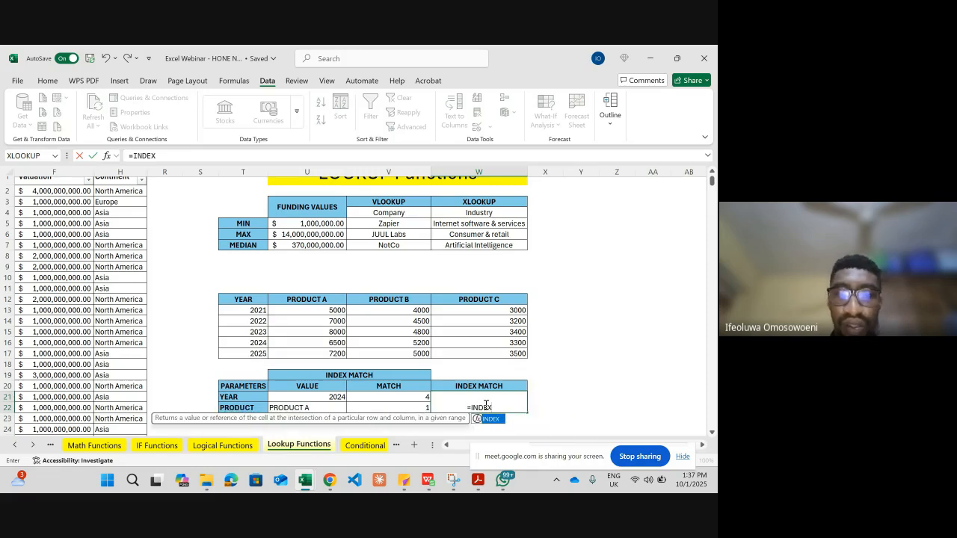
{"action": "key", "text": "Tab"}
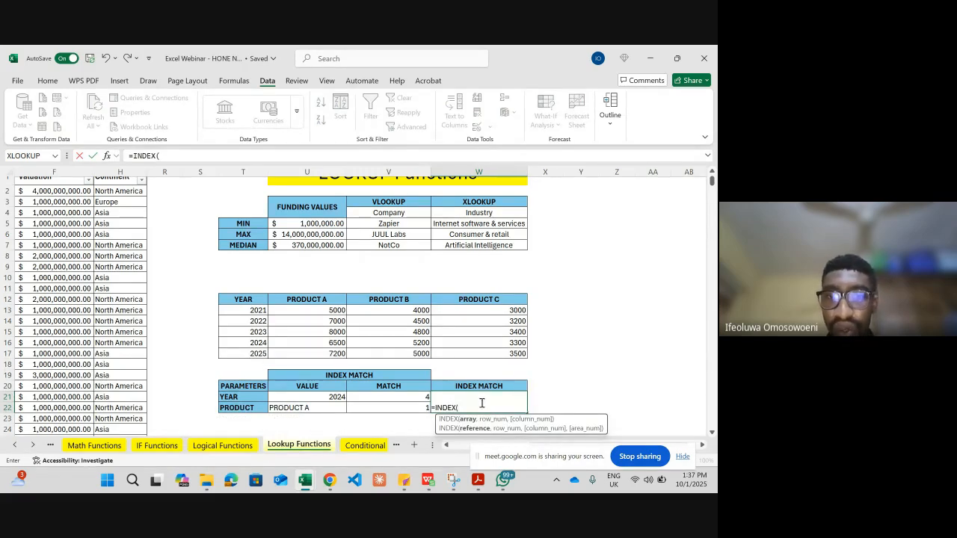
{"action": "left_click_drag", "start_coordinate": [305, 311], "coordinate": [461, 352]}
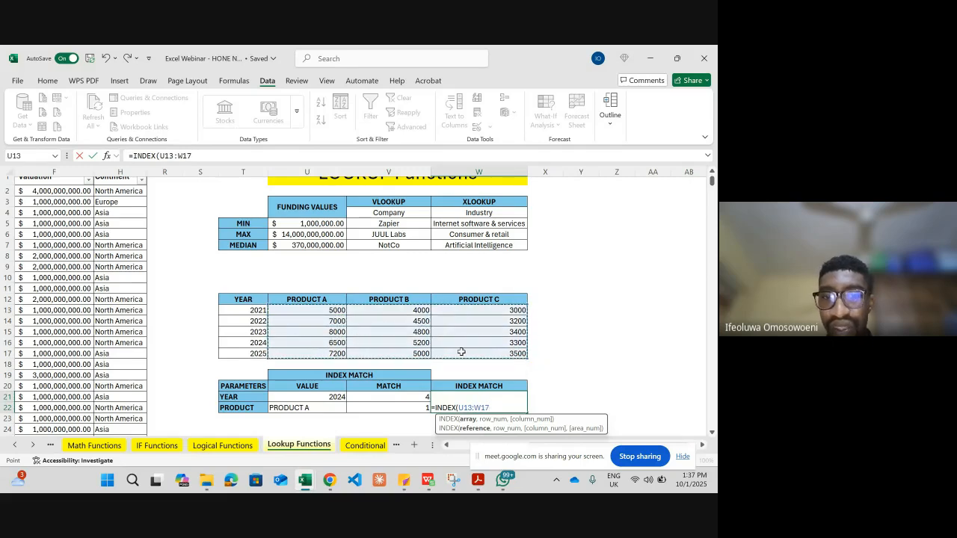
{"action": "type", "text": ","}
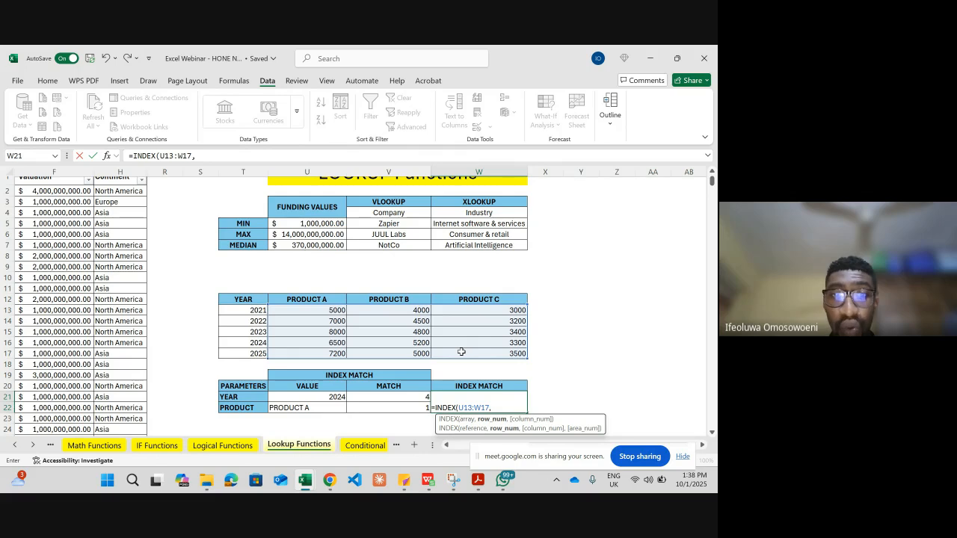
{"action": "left_click", "coordinate": [404, 396]}
{"action": "type", "text": ","}
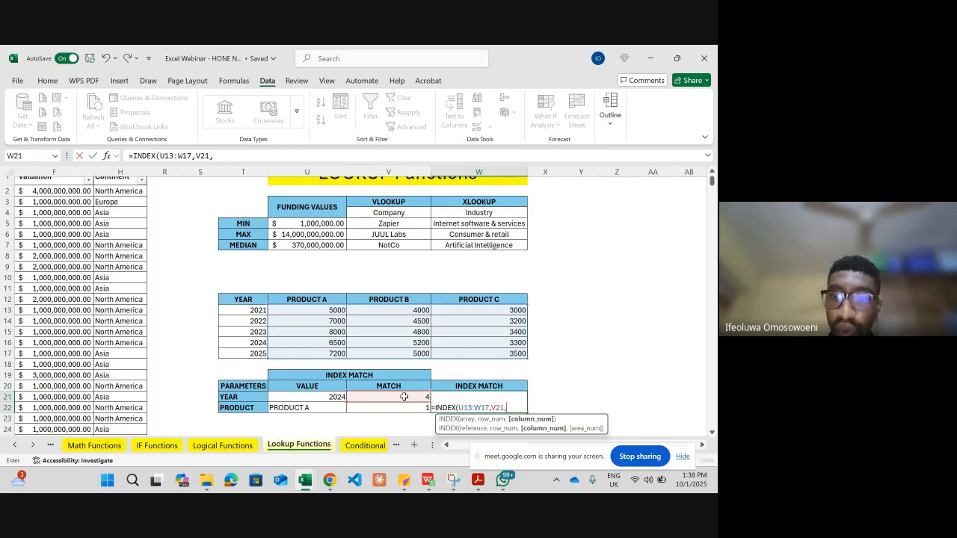
{"action": "left_click", "coordinate": [405, 409]}
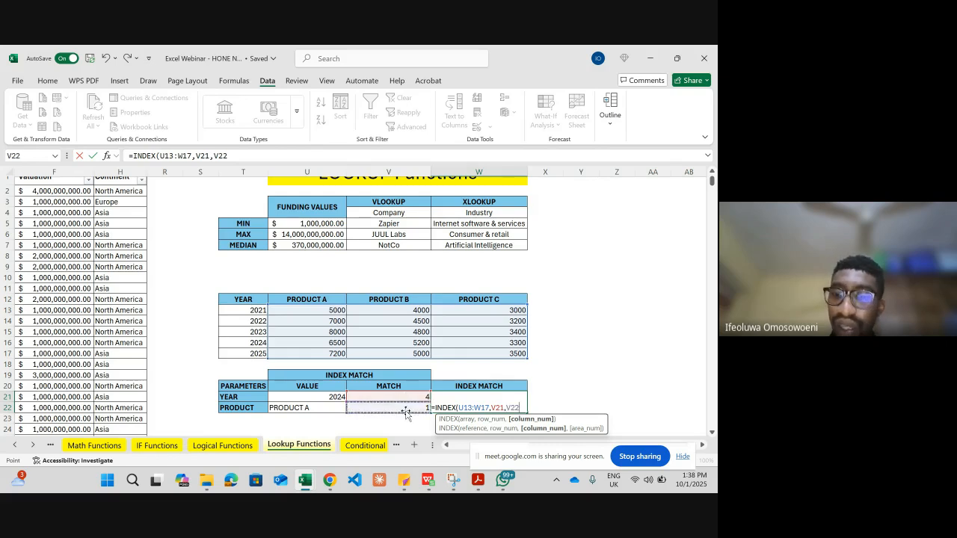
{"action": "key", "text": "Return"}
{"action": "left_click", "coordinate": [507, 404]}
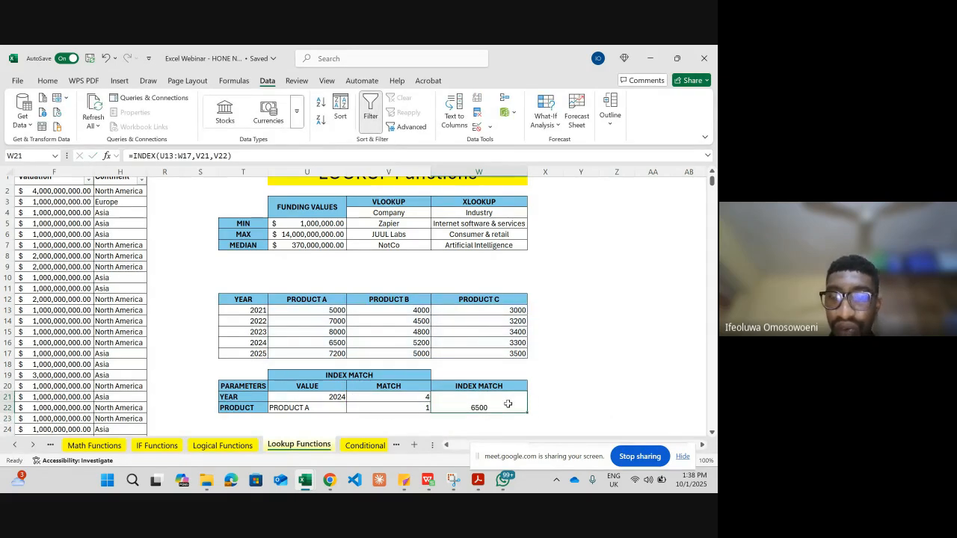
Test the lookup by changing the year in U21 to 2022 and the product in U22 to PRODUCT C
{"action": "left_click", "coordinate": [338, 396]}
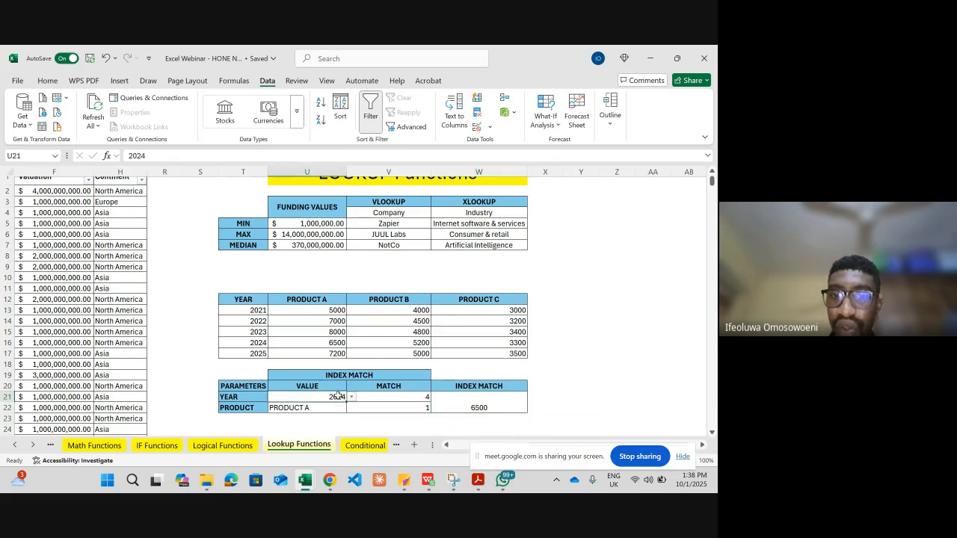
{"action": "left_click", "coordinate": [350, 398]}
{"action": "left_click", "coordinate": [339, 415]}
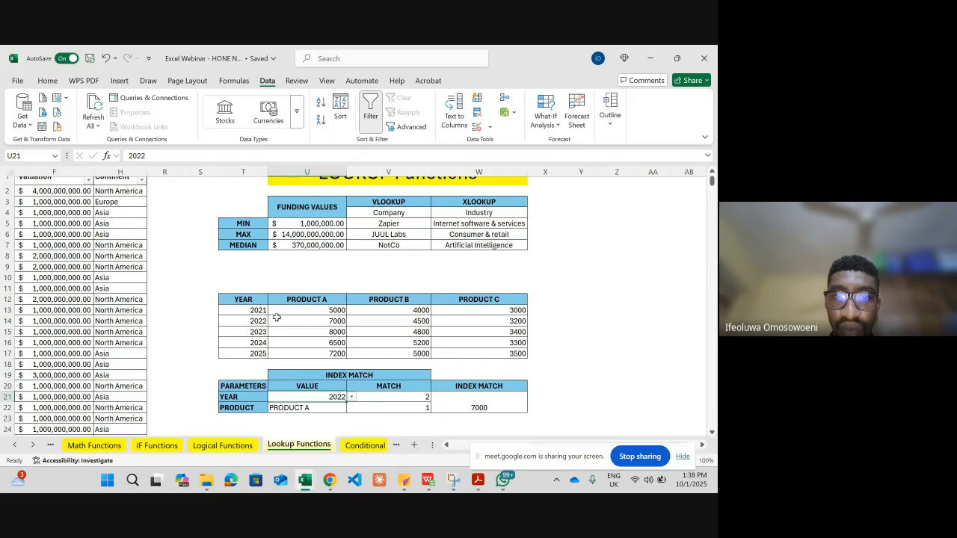
{"action": "left_click", "coordinate": [340, 406]}
{"action": "left_click", "coordinate": [351, 408]}
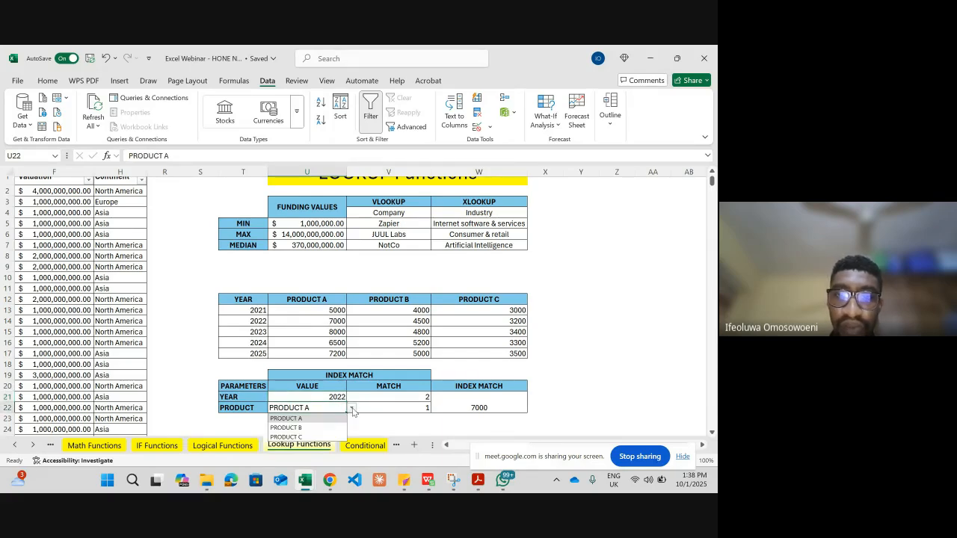
{"action": "left_click", "coordinate": [312, 437]}
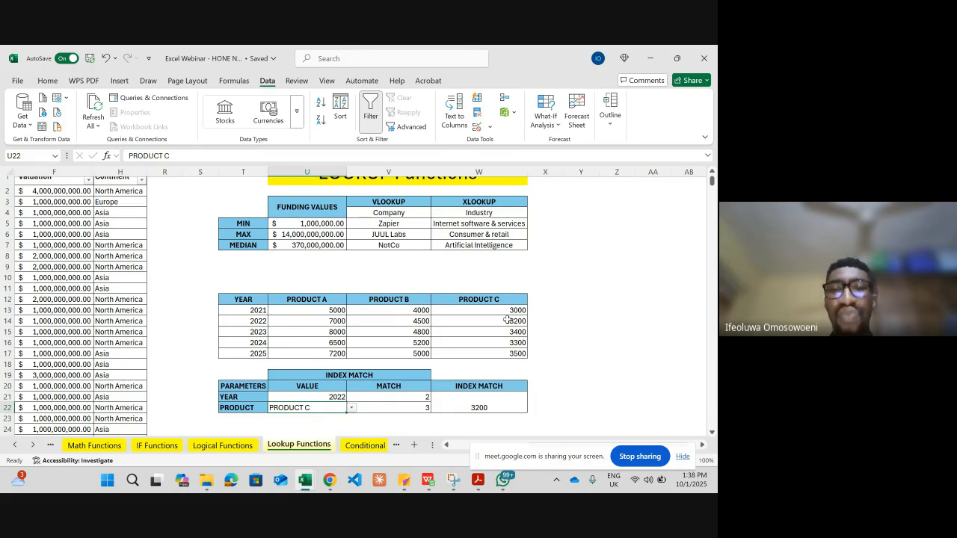
Go to the Conditional Formatting - 1 sheet and look over its order data
{"action": "left_click", "coordinate": [366, 446]}
{"action": "scroll", "coordinate": [270, 352], "scroll_direction": "left", "scroll_amount": 3}
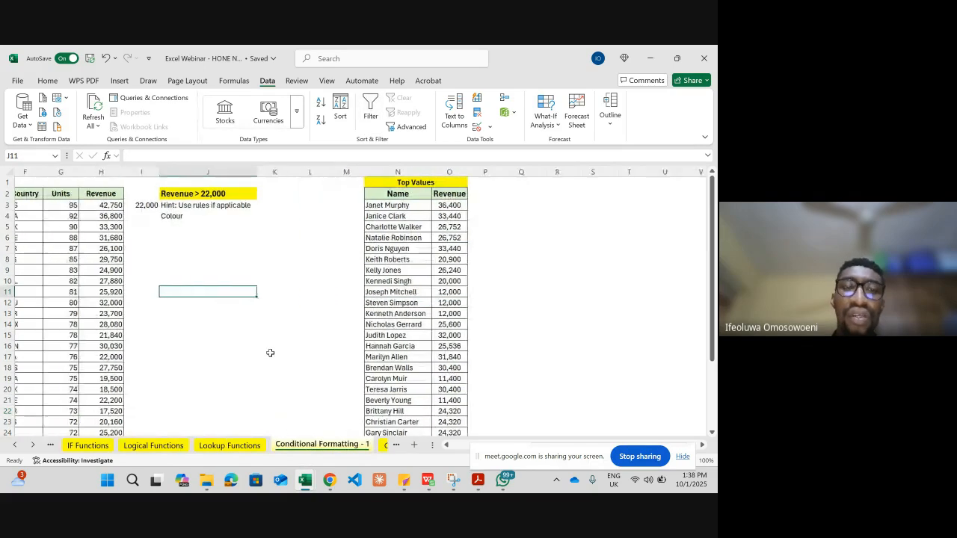
{"action": "scroll", "coordinate": [270, 352], "scroll_direction": "left", "scroll_amount": 3}
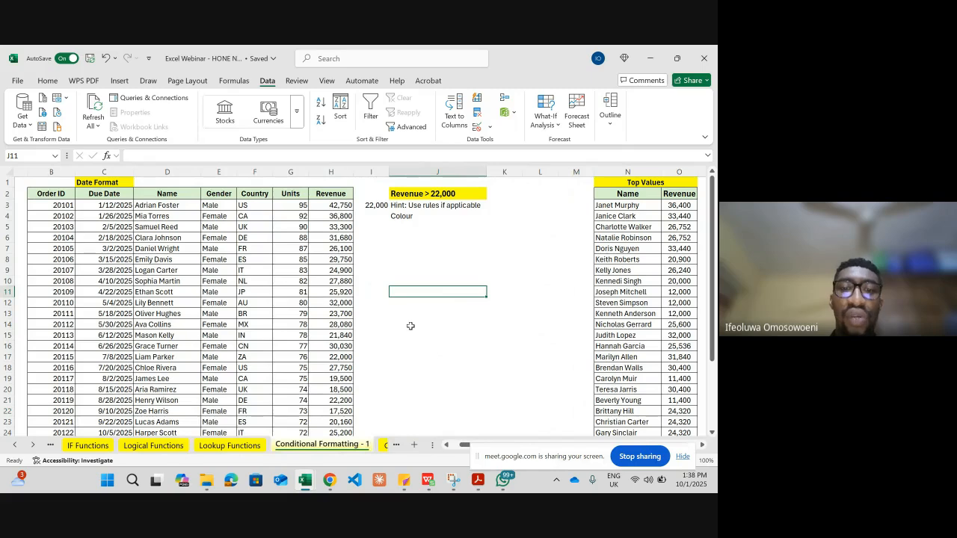
{"action": "scroll", "coordinate": [287, 306], "scroll_direction": "left", "scroll_amount": 3}
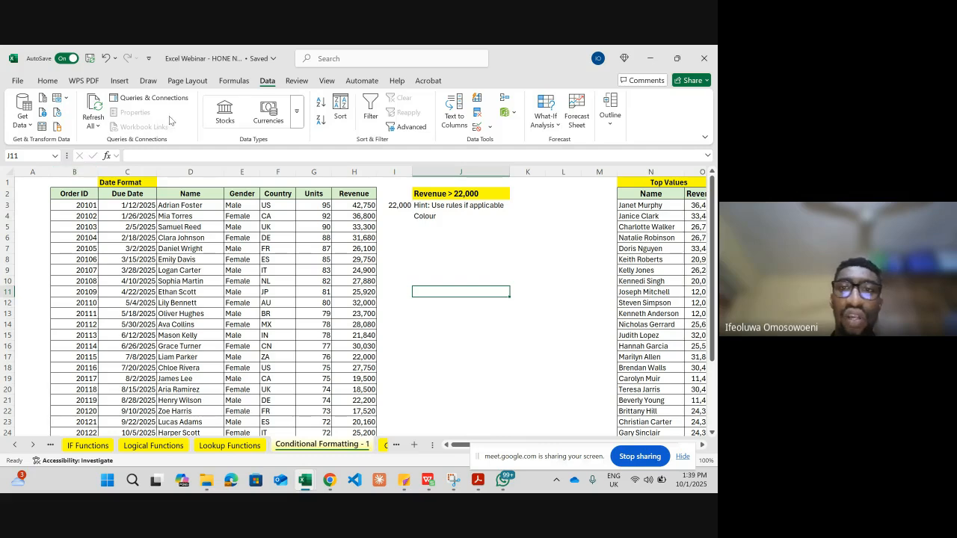
Select the due dates in C3:C31 and look through the conditional formatting rule categories
{"action": "left_click", "coordinate": [45, 82]}
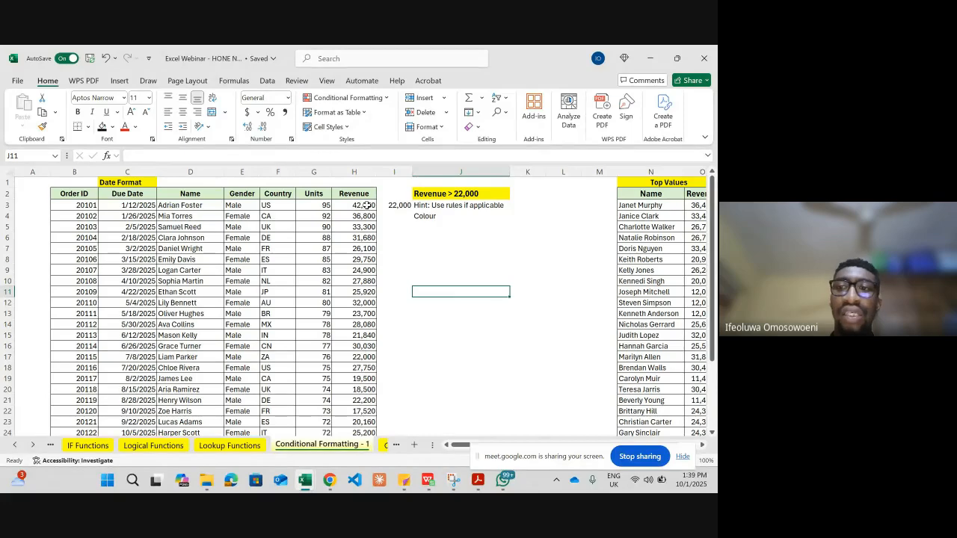
{"action": "scroll", "coordinate": [364, 206], "scroll_direction": "right", "scroll_amount": 1}
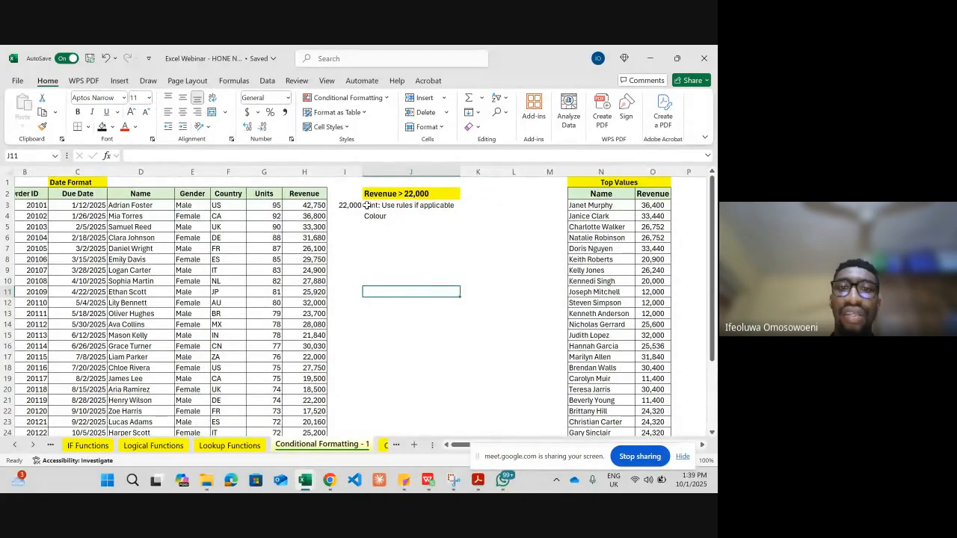
{"action": "scroll", "coordinate": [170, 203], "scroll_direction": "left", "scroll_amount": 1}
{"action": "left_click", "coordinate": [136, 206]}
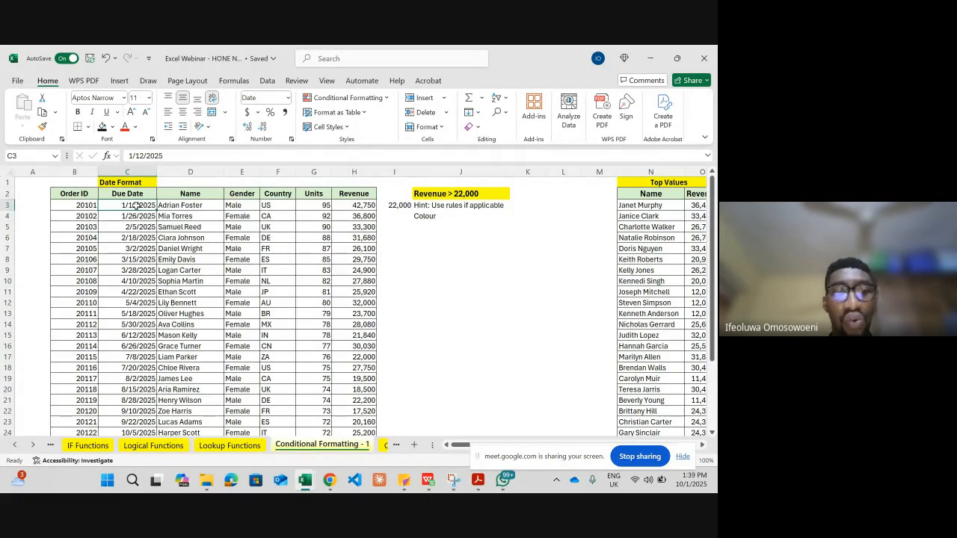
{"action": "key", "text": "ctrl+shift+Down"}
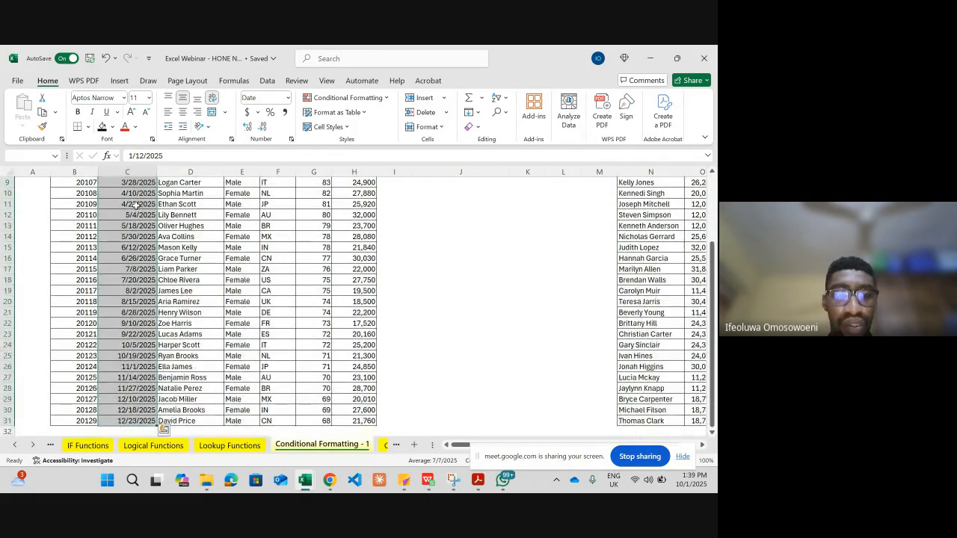
{"action": "left_click", "coordinate": [385, 98]}
{"action": "mouse_move", "coordinate": [376, 114]}
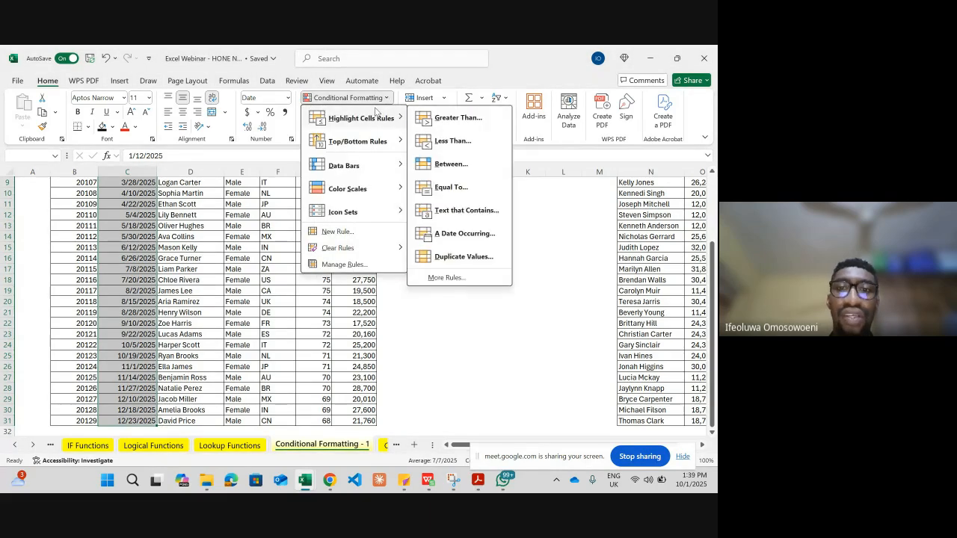
{"action": "mouse_move", "coordinate": [364, 147]}
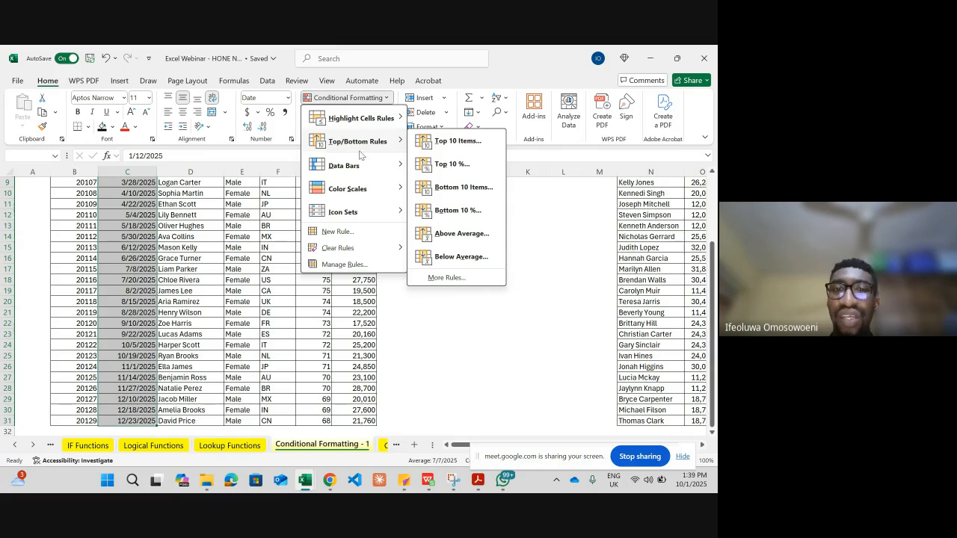
{"action": "mouse_move", "coordinate": [357, 166]}
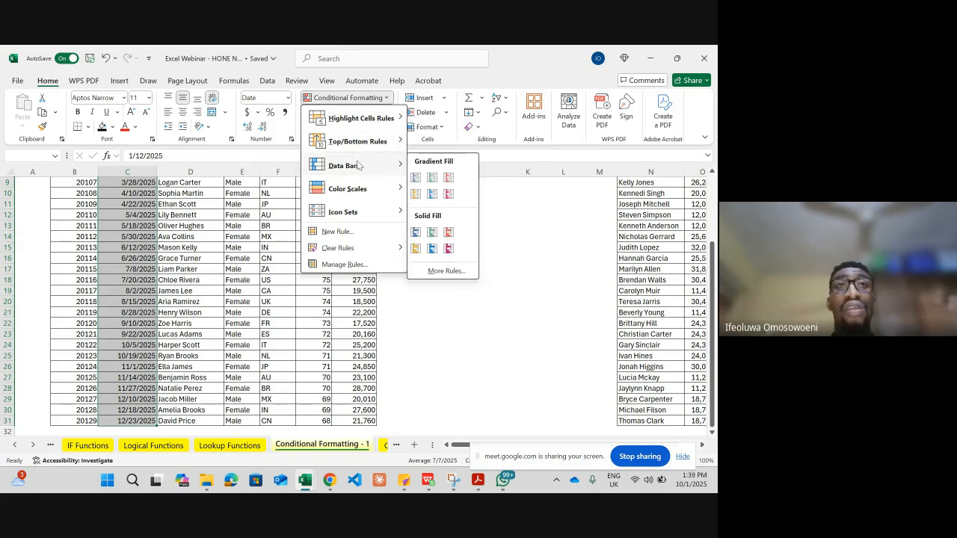
{"action": "mouse_move", "coordinate": [360, 188]}
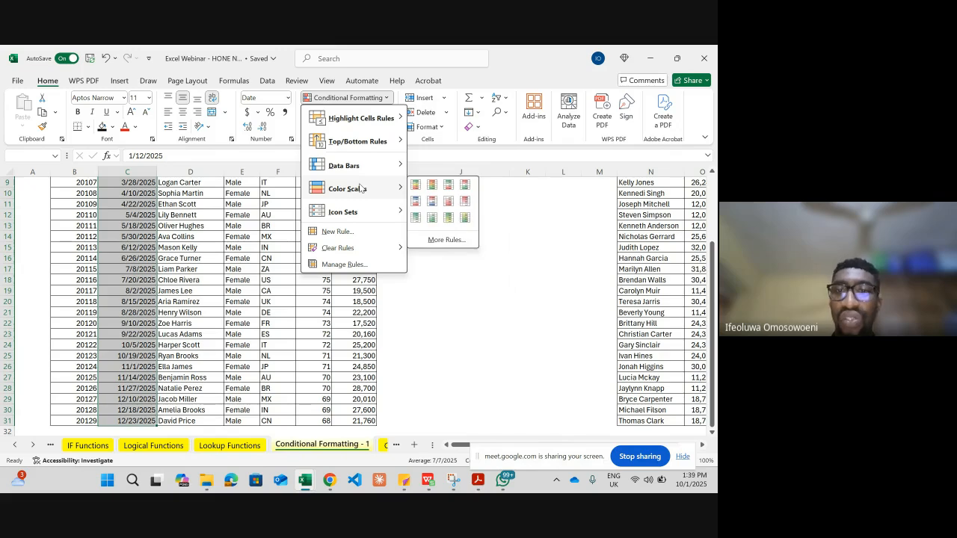
{"action": "mouse_move", "coordinate": [363, 212]}
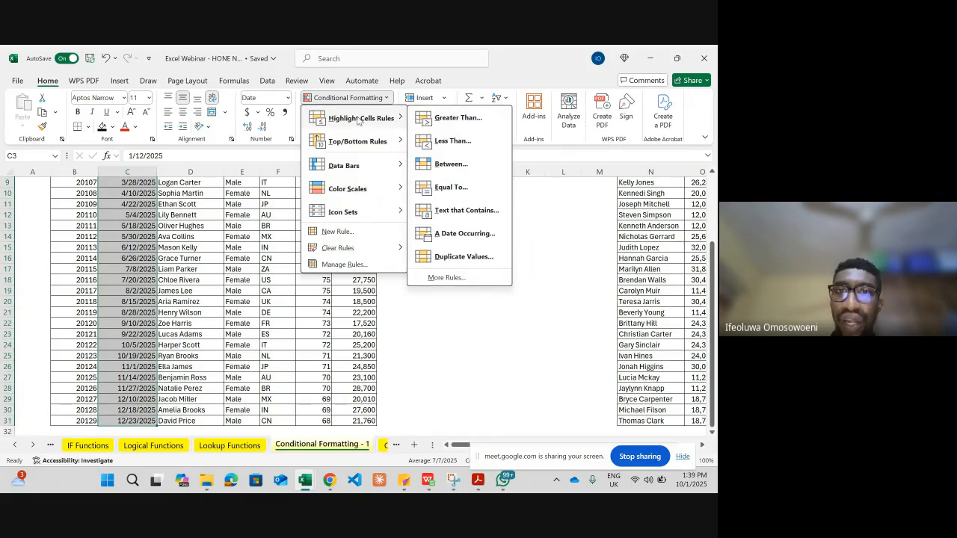
Highlight due dates occurring last week using Yellow Fill with Dark Yellow Text, and check the formatted column
{"action": "left_click", "coordinate": [454, 235]}
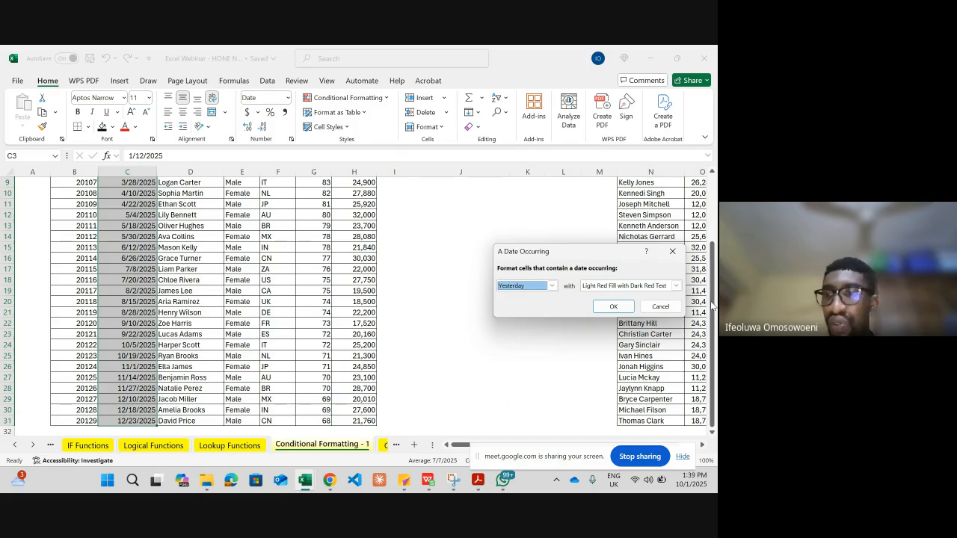
{"action": "left_click_drag", "start_coordinate": [597, 257], "coordinate": [492, 318]}
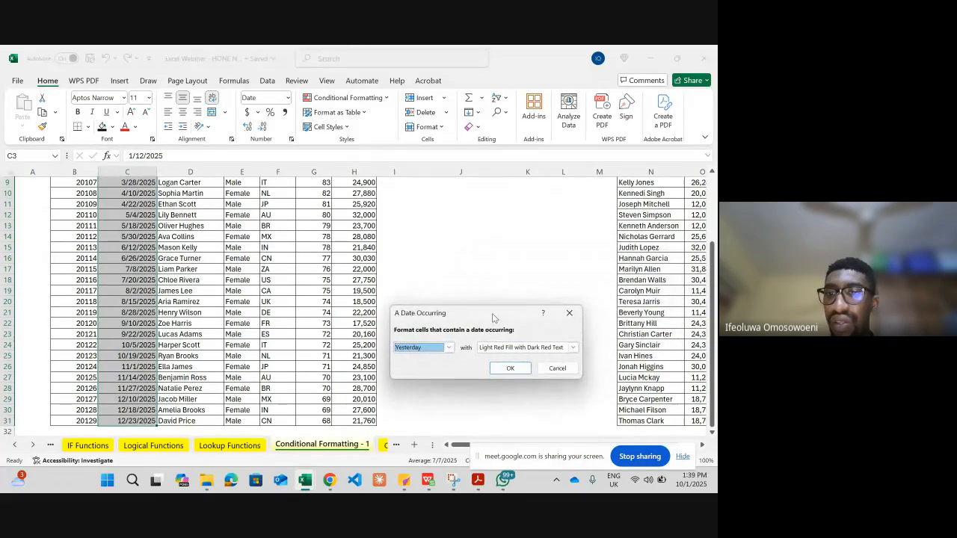
{"action": "left_click", "coordinate": [448, 347]}
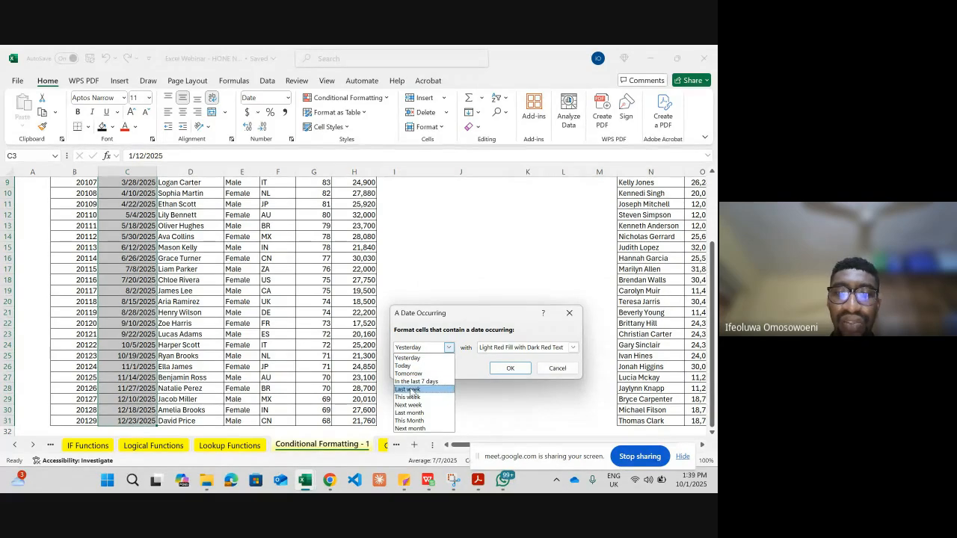
{"action": "left_click", "coordinate": [411, 389]}
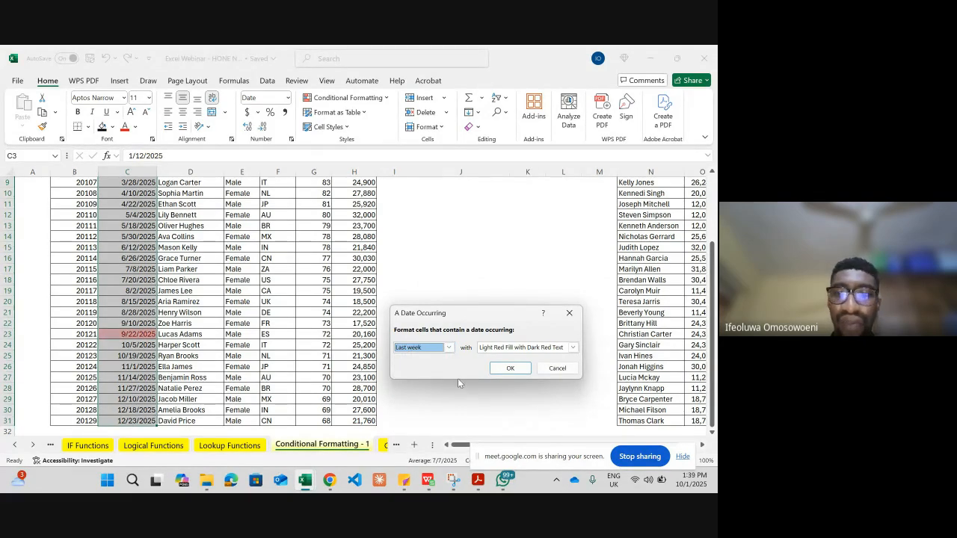
{"action": "left_click", "coordinate": [573, 348]}
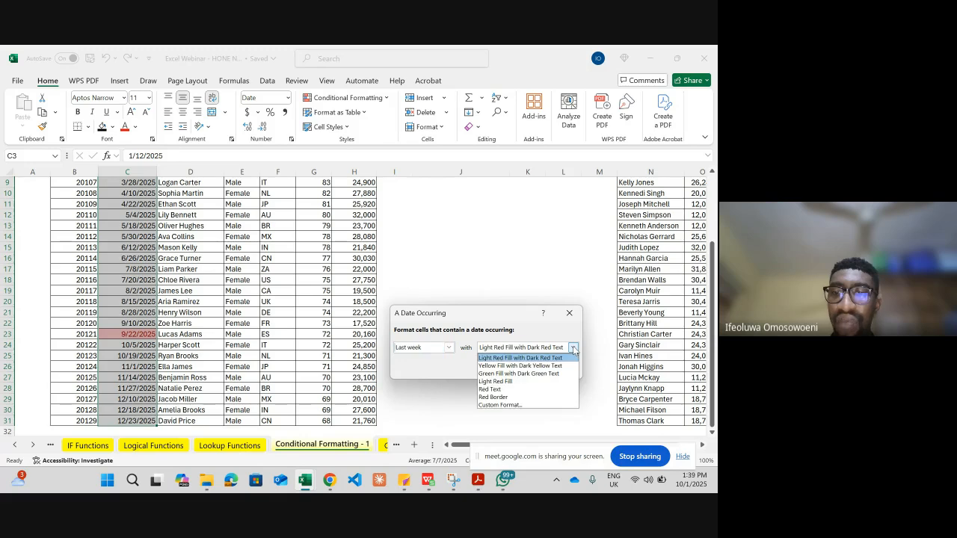
{"action": "left_click", "coordinate": [509, 365]}
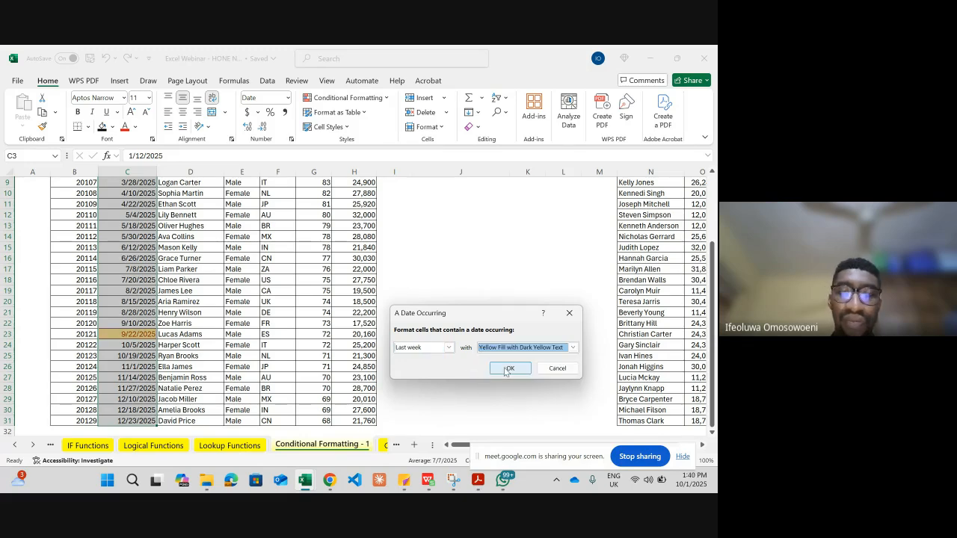
{"action": "left_click", "coordinate": [508, 367]}
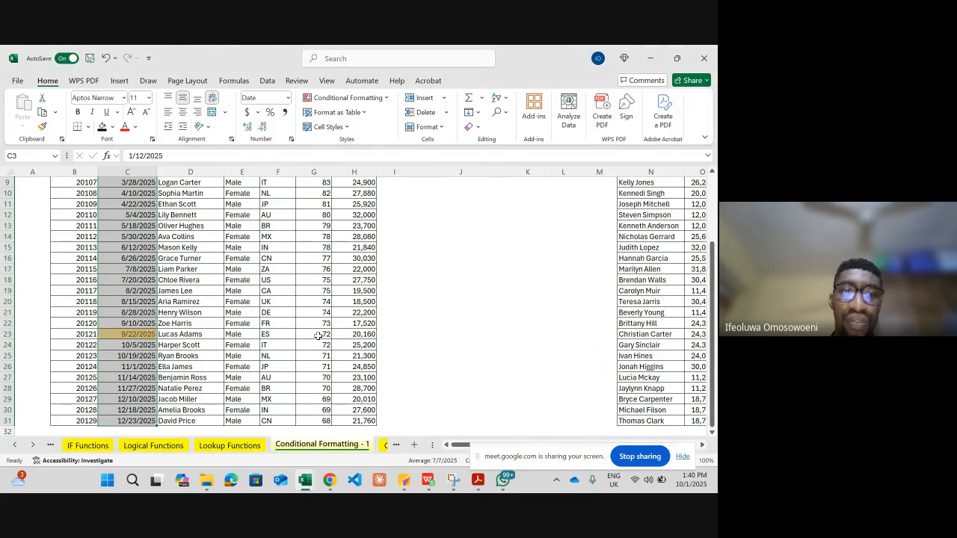
{"action": "scroll", "coordinate": [318, 336], "scroll_direction": "up", "scroll_amount": 3}
{"action": "left_click", "coordinate": [318, 337]}
{"action": "scroll", "coordinate": [319, 335], "scroll_direction": "down", "scroll_amount": 5}
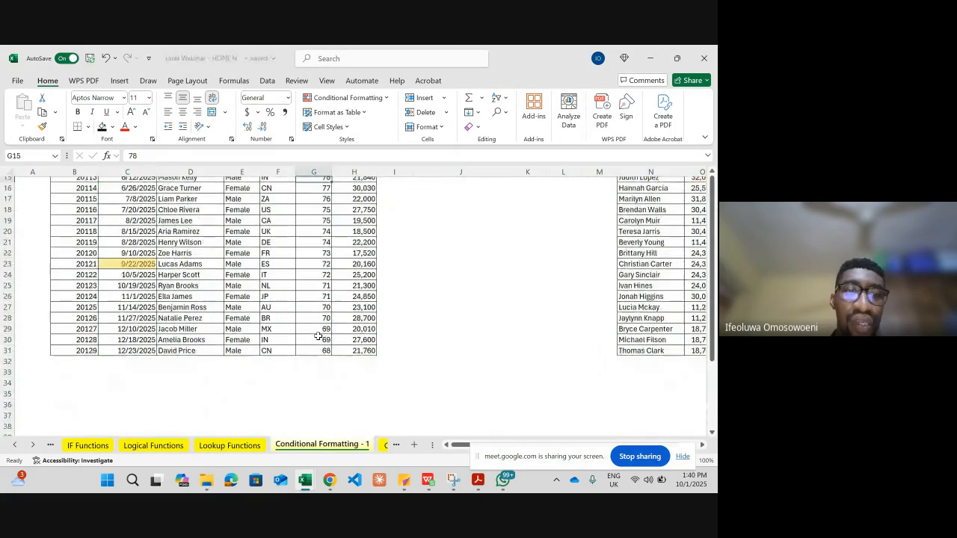
Highlight revenue values in H3:H31 that are greater than 22000 using Light Red Fill with Dark Red Text
{"action": "scroll", "coordinate": [299, 329], "scroll_direction": "up", "scroll_amount": 5}
{"action": "scroll", "coordinate": [297, 323], "scroll_direction": "up", "scroll_amount": 1}
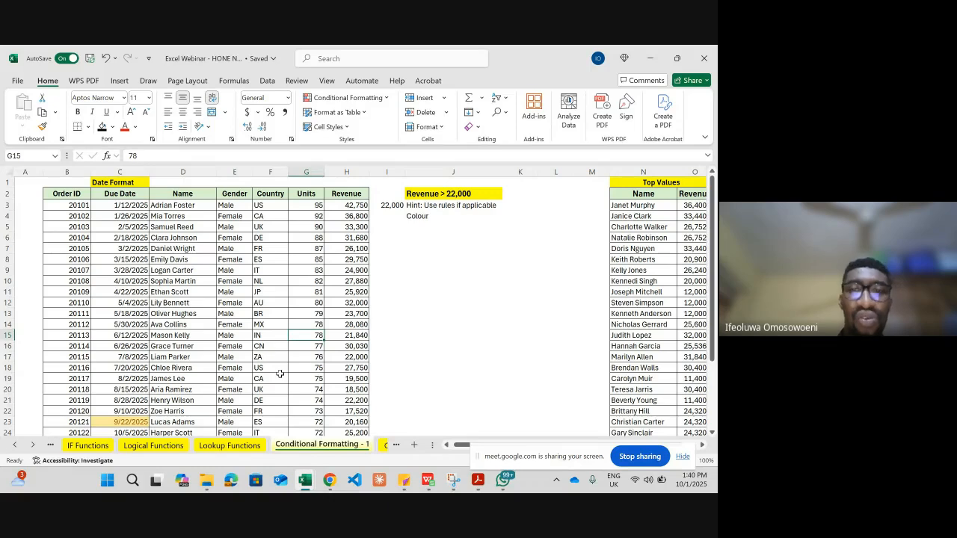
{"action": "left_click", "coordinate": [356, 207]}
{"action": "scroll", "coordinate": [355, 207], "scroll_direction": "right", "scroll_amount": 1}
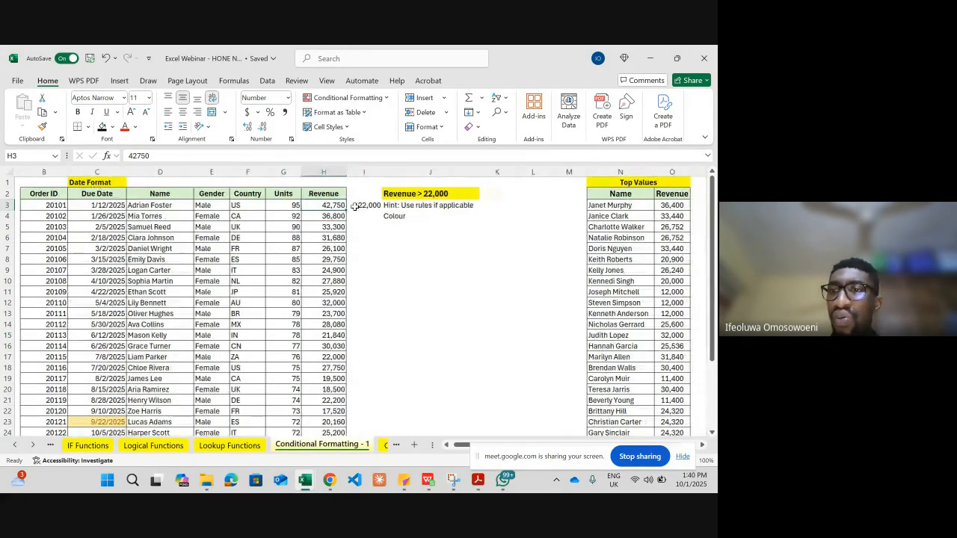
{"action": "scroll", "coordinate": [355, 206], "scroll_direction": "right", "scroll_amount": 1}
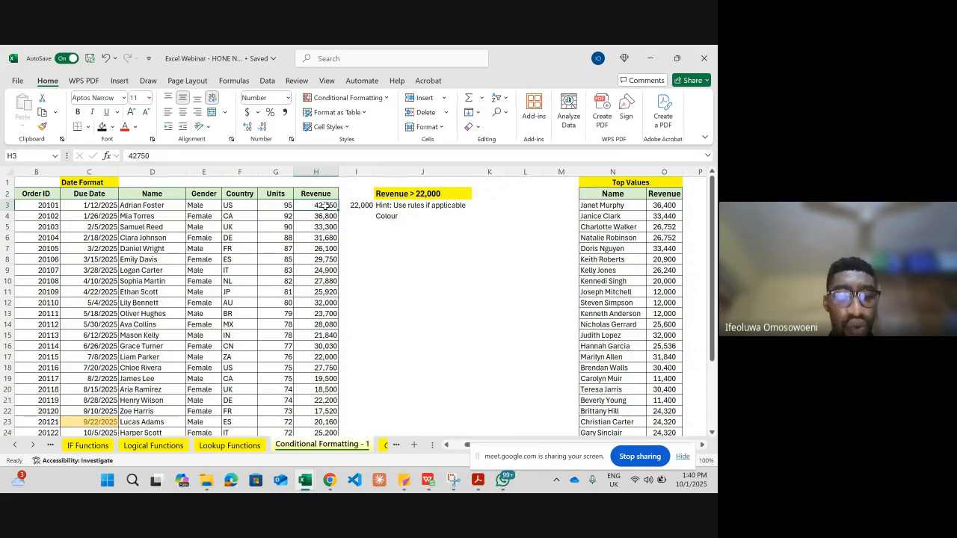
{"action": "key", "text": "ctrl+shift+Down"}
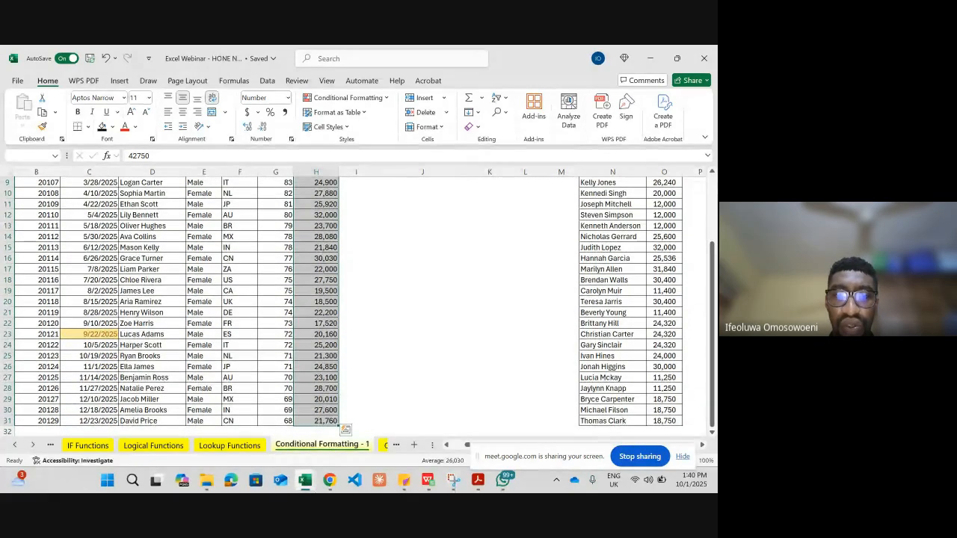
{"action": "mouse_move", "coordinate": [324, 486]}
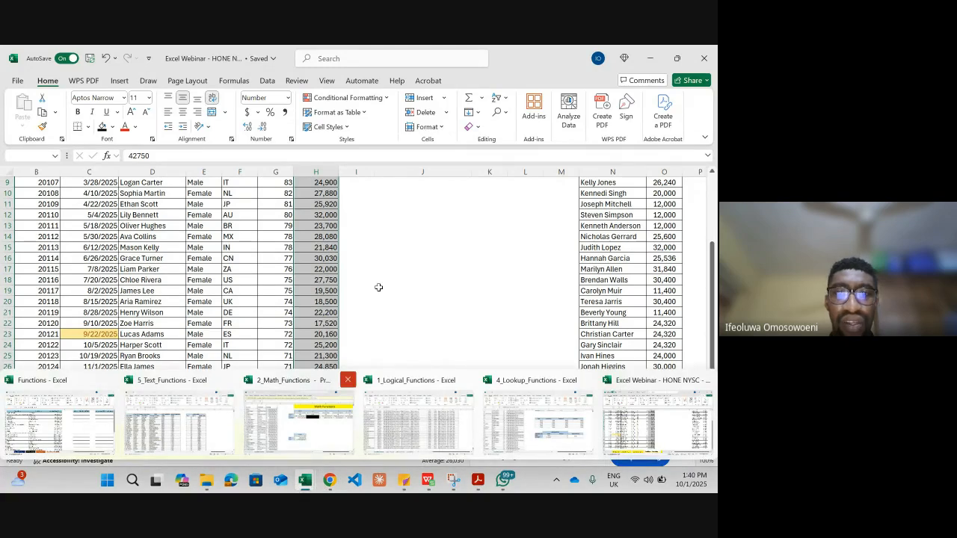
{"action": "left_click", "coordinate": [341, 100]}
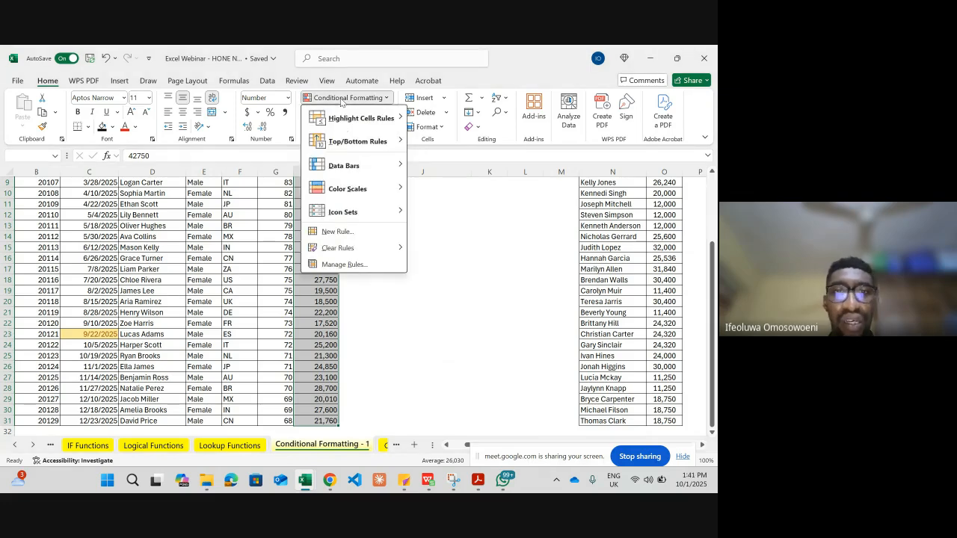
{"action": "mouse_move", "coordinate": [349, 125]}
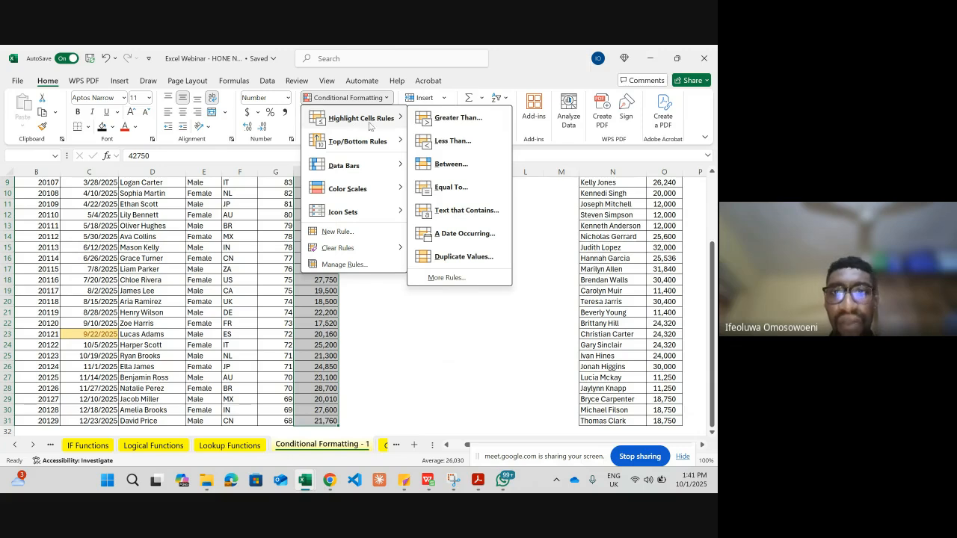
{"action": "left_click", "coordinate": [424, 126]}
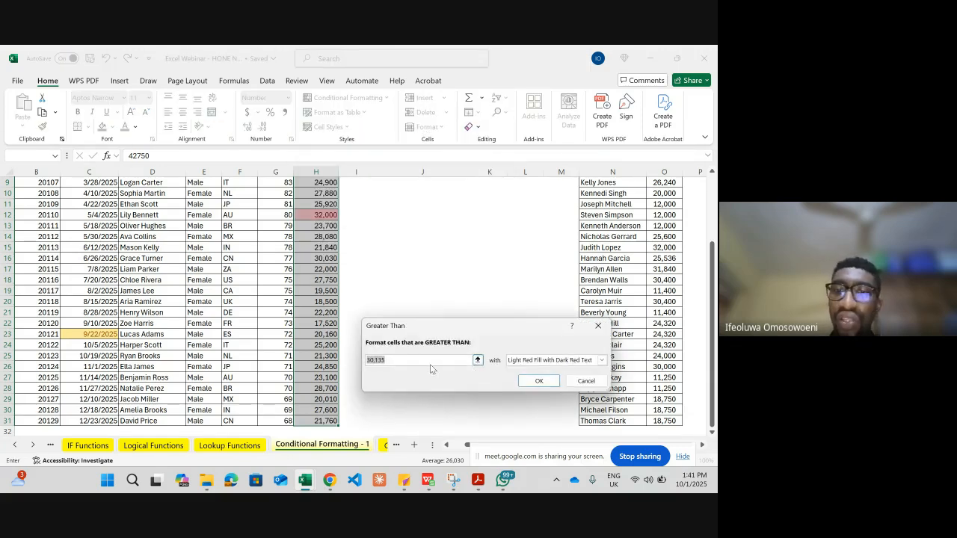
{"action": "type", "text": "22"}
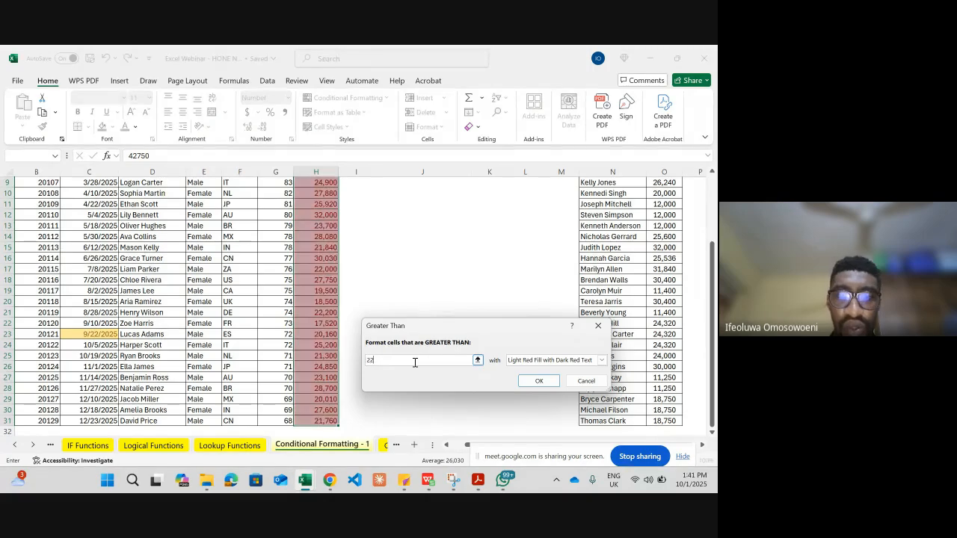
{"action": "type", "text": "000"}
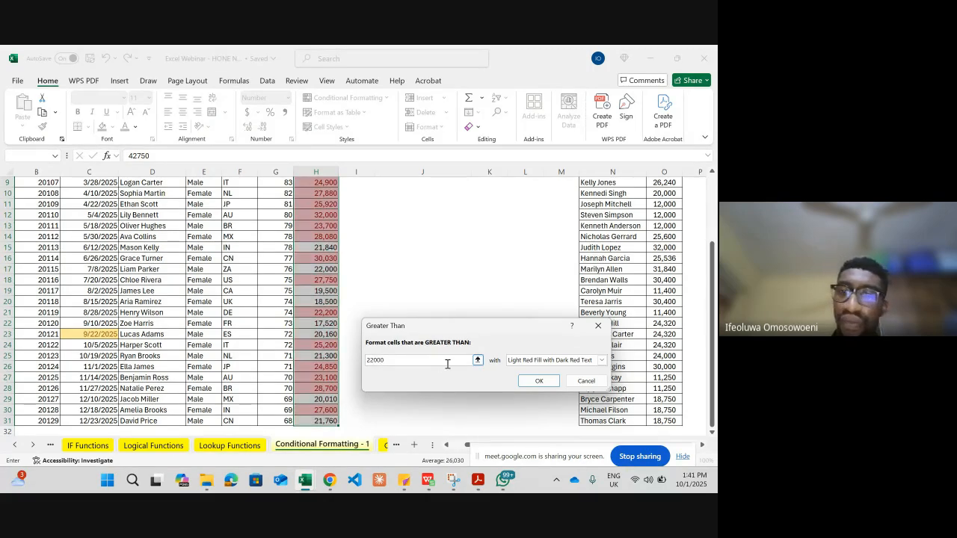
{"action": "left_click", "coordinate": [539, 382]}
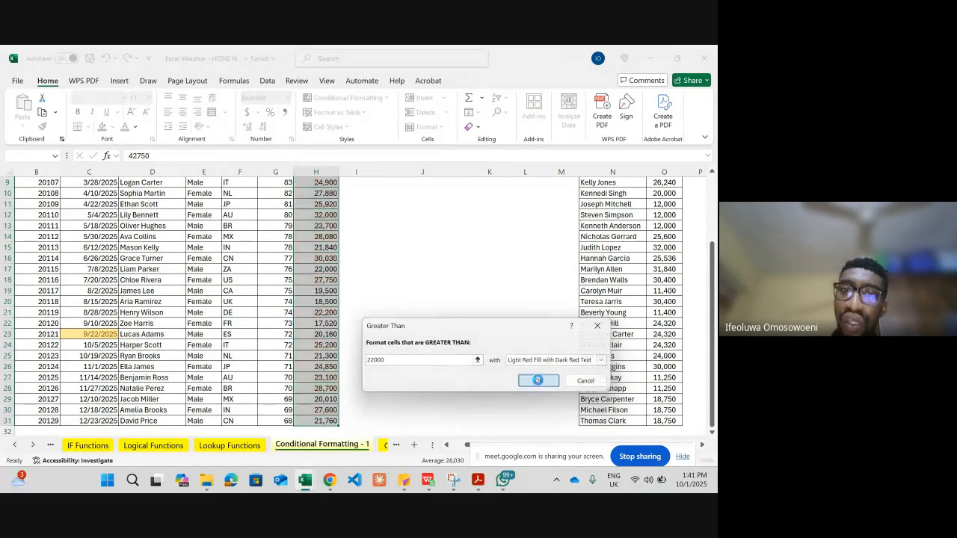
{"action": "scroll", "coordinate": [416, 339], "scroll_direction": "up", "scroll_amount": 3}
{"action": "left_click", "coordinate": [416, 338]}
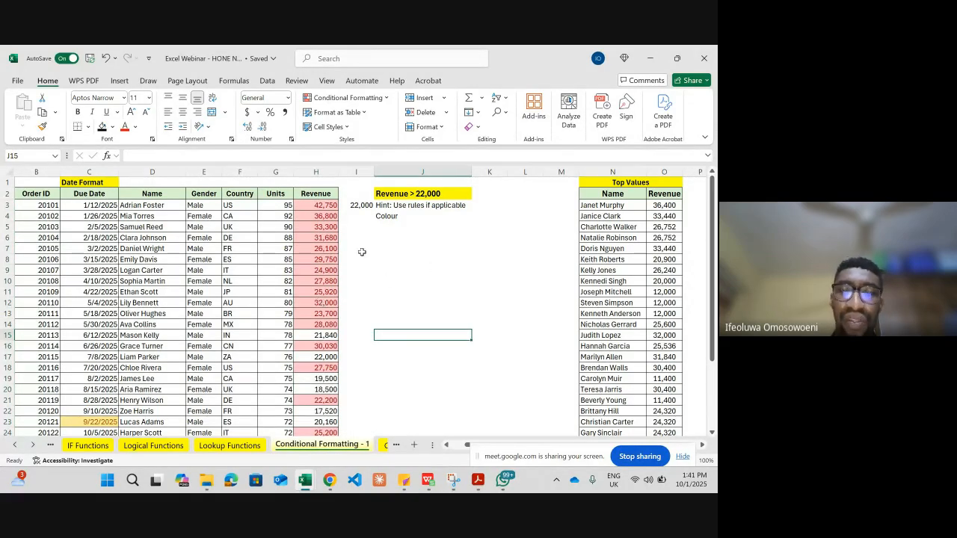
Test the revenue highlighting rule by changing the revenue in H8 to 10000
{"action": "left_click", "coordinate": [306, 258]}
{"action": "type", "text": "10000"}
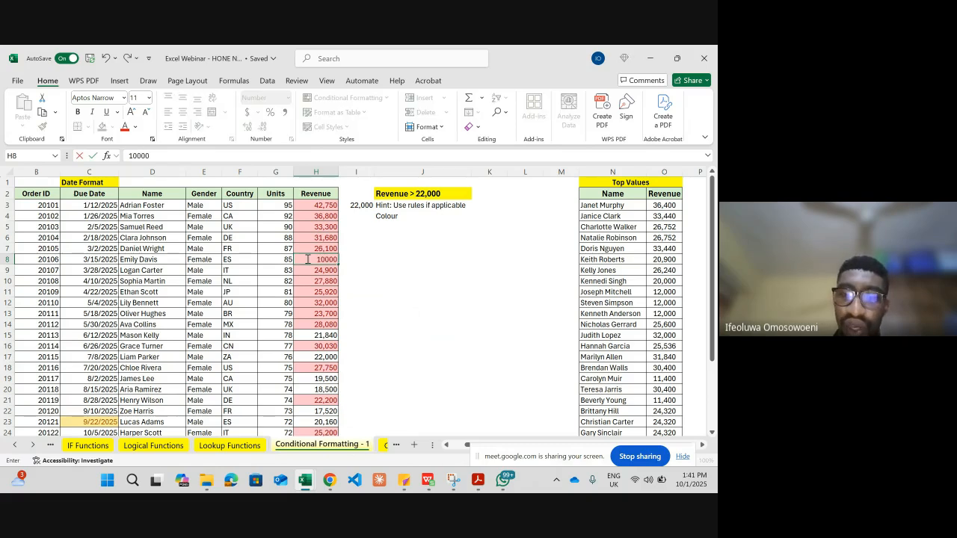
{"action": "key", "text": "Return"}
{"action": "left_click", "coordinate": [307, 258]}
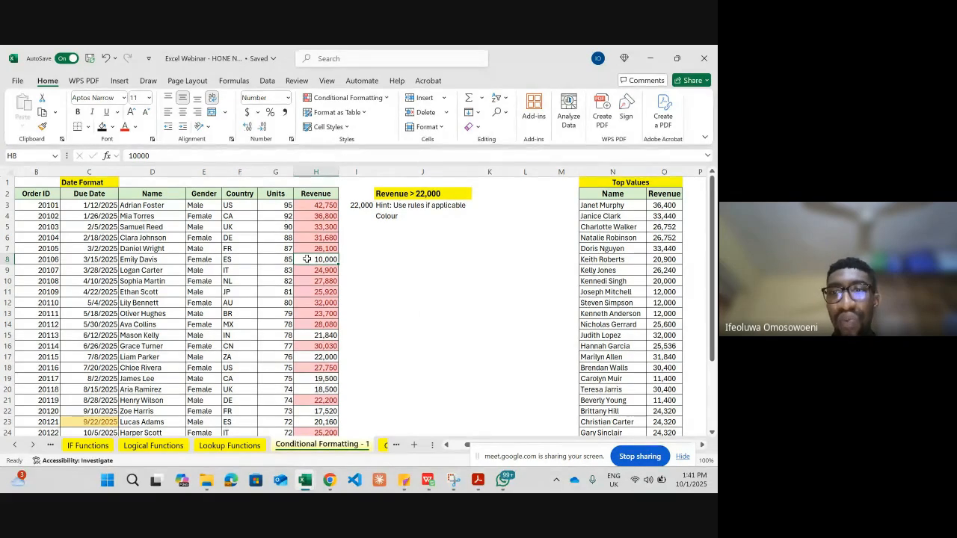
Highlight the top 15 revenues in O3:O31 of the Top Values table using Yellow Fill with Dark Yellow Text
{"action": "scroll", "coordinate": [306, 258], "scroll_direction": "right", "scroll_amount": 2}
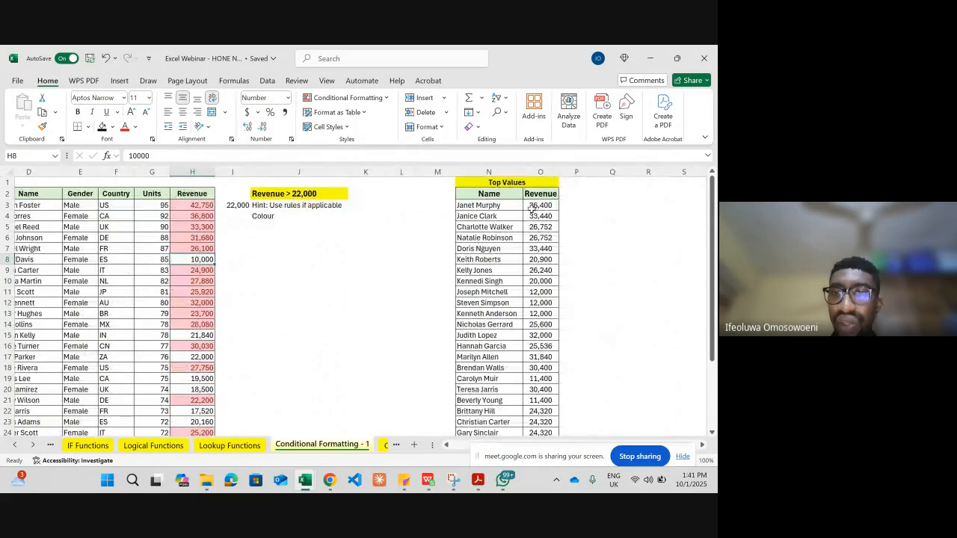
{"action": "left_click", "coordinate": [536, 206]}
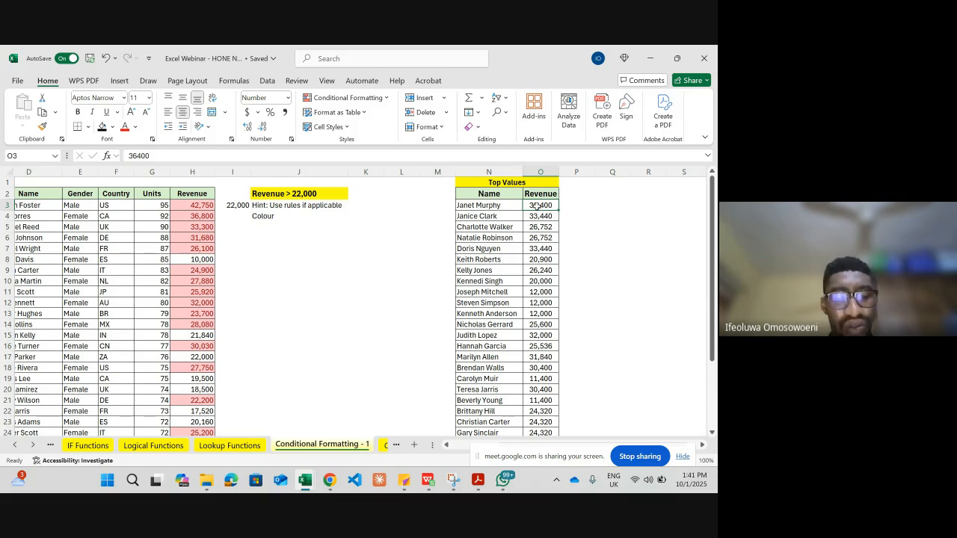
{"action": "key", "text": "ctrl+shift+Down"}
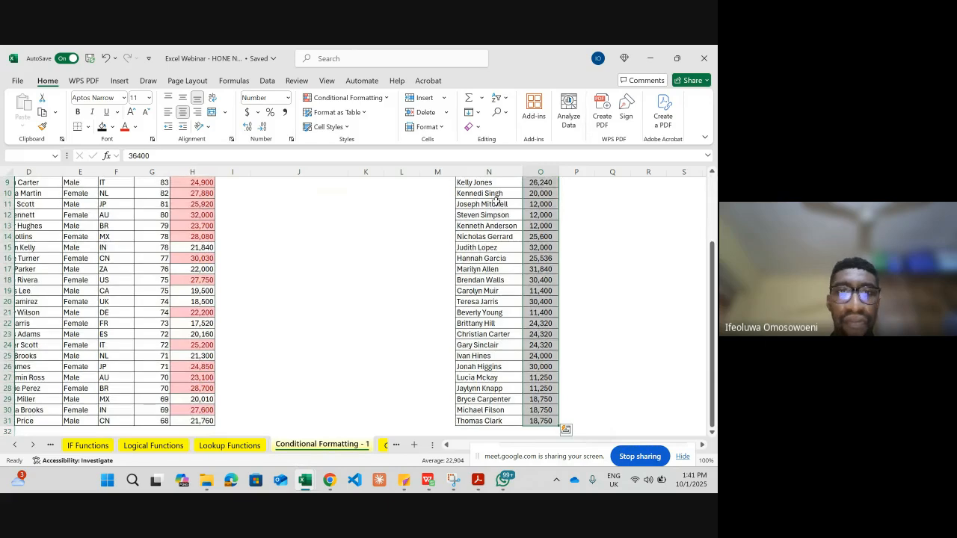
{"action": "left_click", "coordinate": [346, 98]}
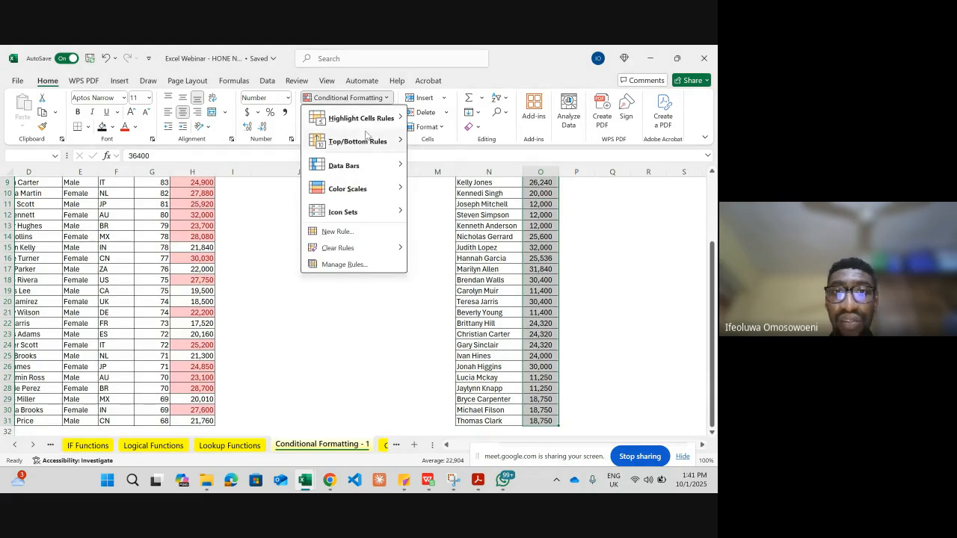
{"action": "mouse_move", "coordinate": [367, 141]}
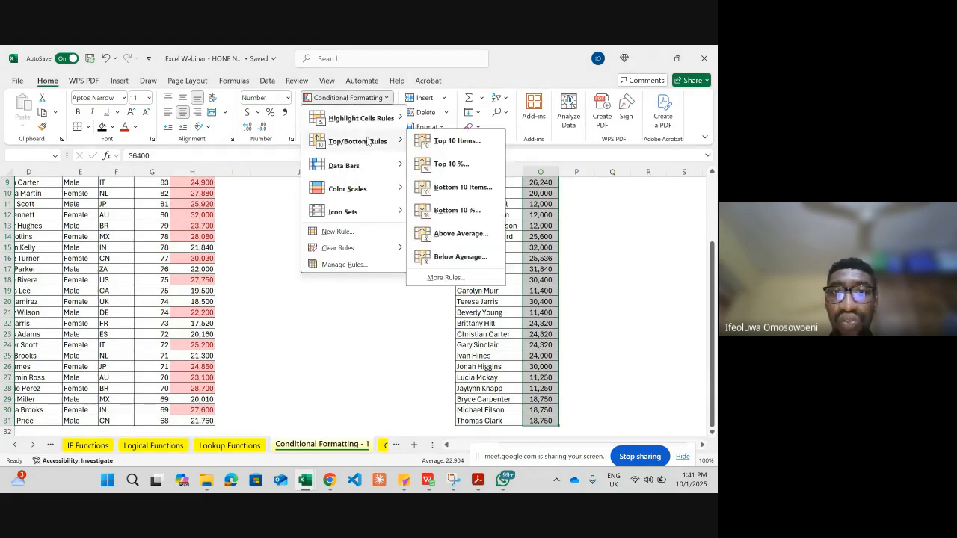
{"action": "left_click", "coordinate": [452, 140]}
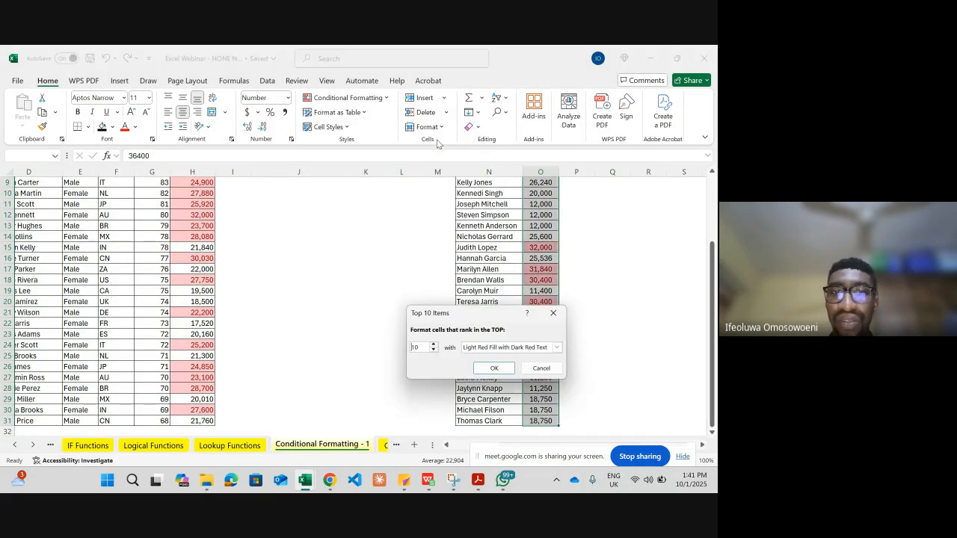
{"action": "left_click", "coordinate": [434, 344]}
{"action": "left_click", "coordinate": [434, 345]}
{"action": "left_click", "coordinate": [434, 345]}
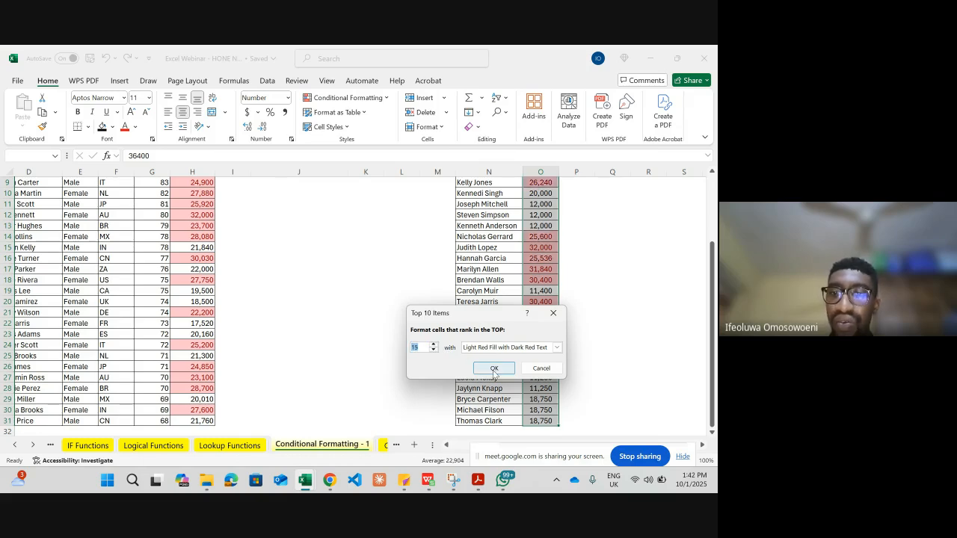
{"action": "left_click", "coordinate": [557, 347]}
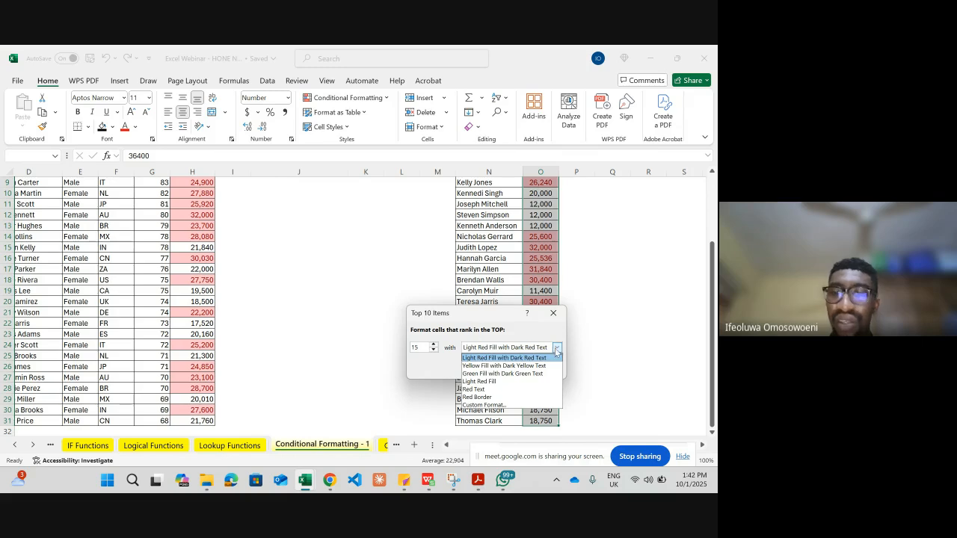
{"action": "left_click", "coordinate": [523, 368]}
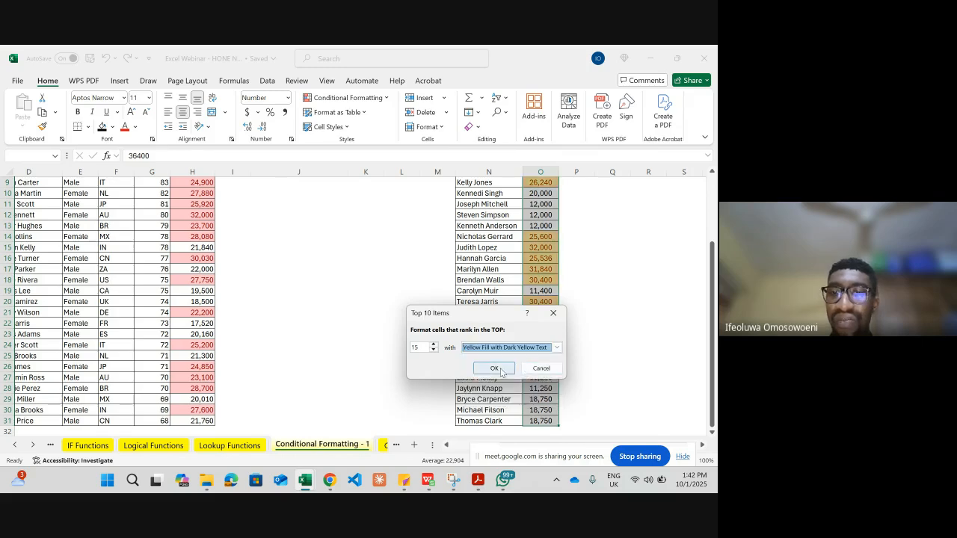
{"action": "left_click", "coordinate": [493, 367]}
{"action": "scroll", "coordinate": [494, 367], "scroll_direction": "up", "scroll_amount": 3}
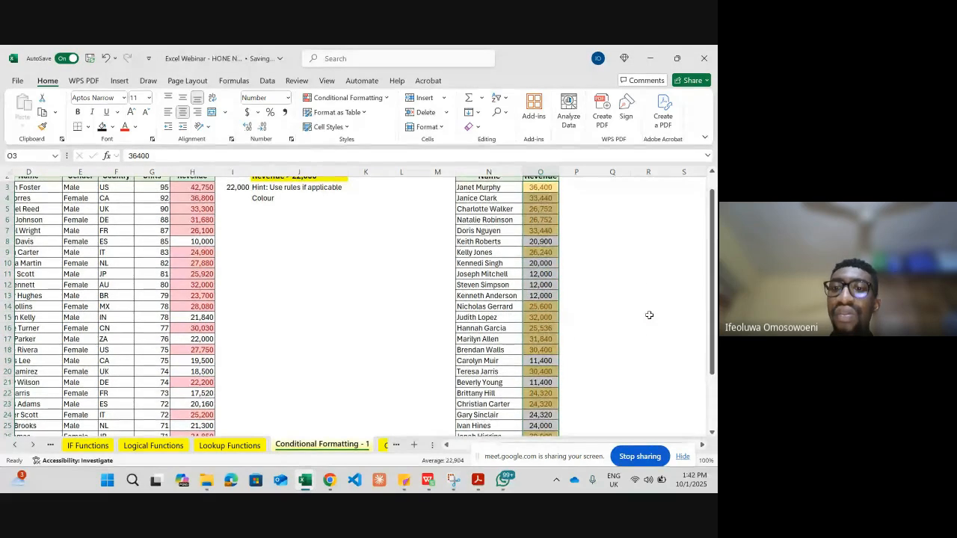
{"action": "left_click", "coordinate": [647, 315]}
{"action": "scroll", "coordinate": [649, 315], "scroll_direction": "up", "scroll_amount": 1}
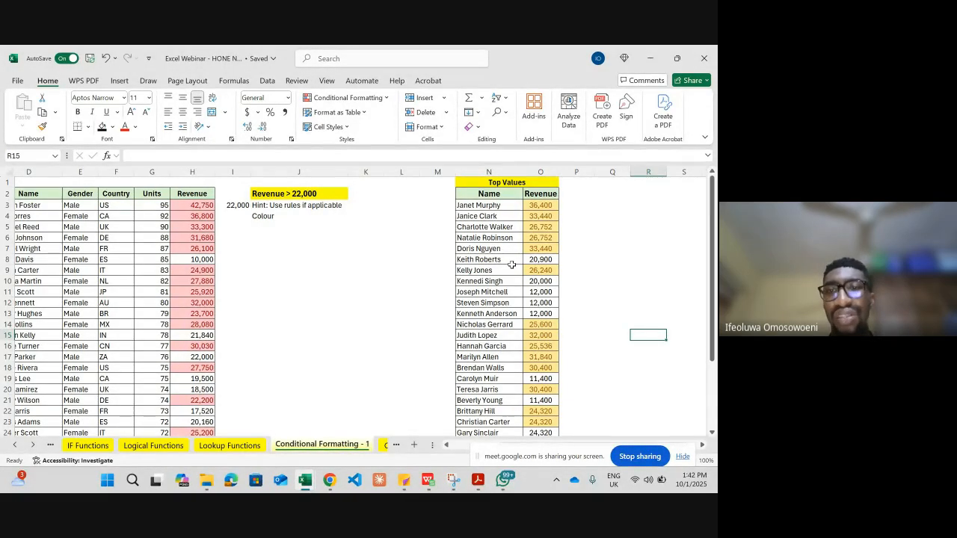
On the Conditional Formatting - 2 sheet, apply the coloured three-arrow directional icon set to the % Change values in G4:G14
{"action": "left_click", "coordinate": [384, 445]}
{"action": "left_click", "coordinate": [384, 445]}
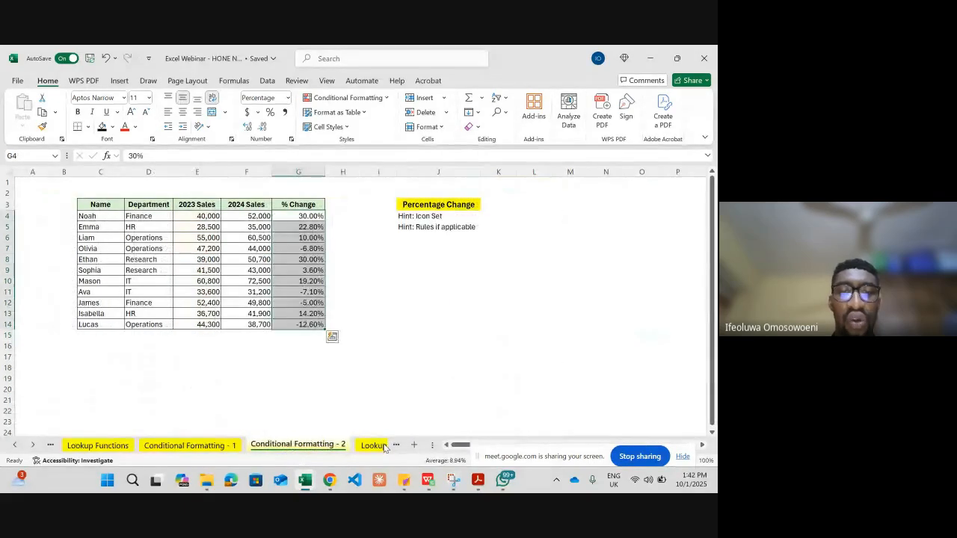
{"action": "left_click", "coordinate": [430, 321]}
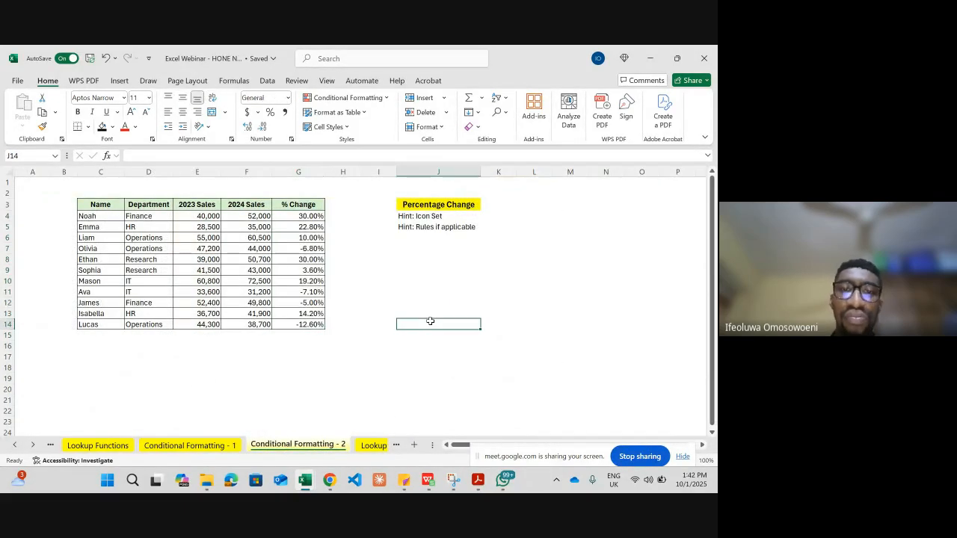
{"action": "left_click", "coordinate": [298, 216]}
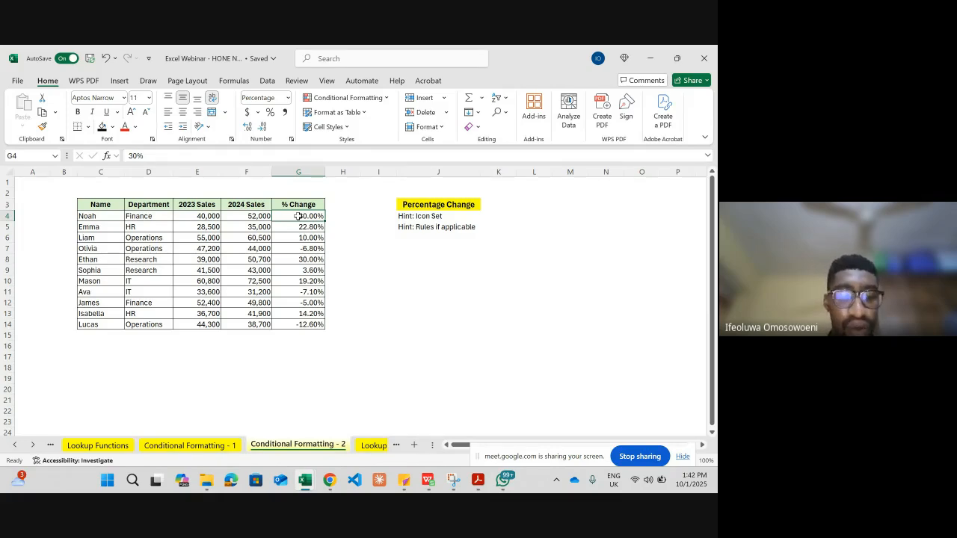
{"action": "key", "text": "ctrl+shift+Down"}
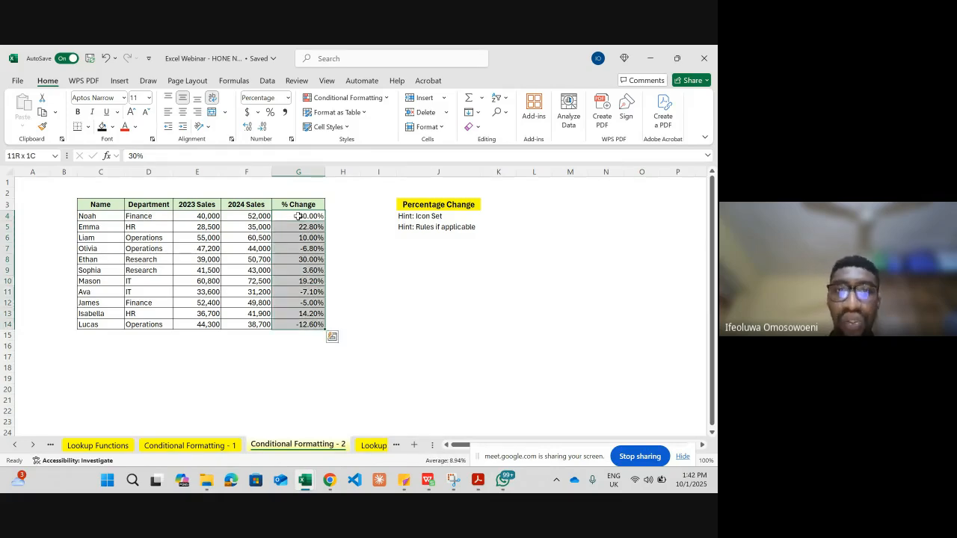
{"action": "left_click", "coordinate": [381, 98]}
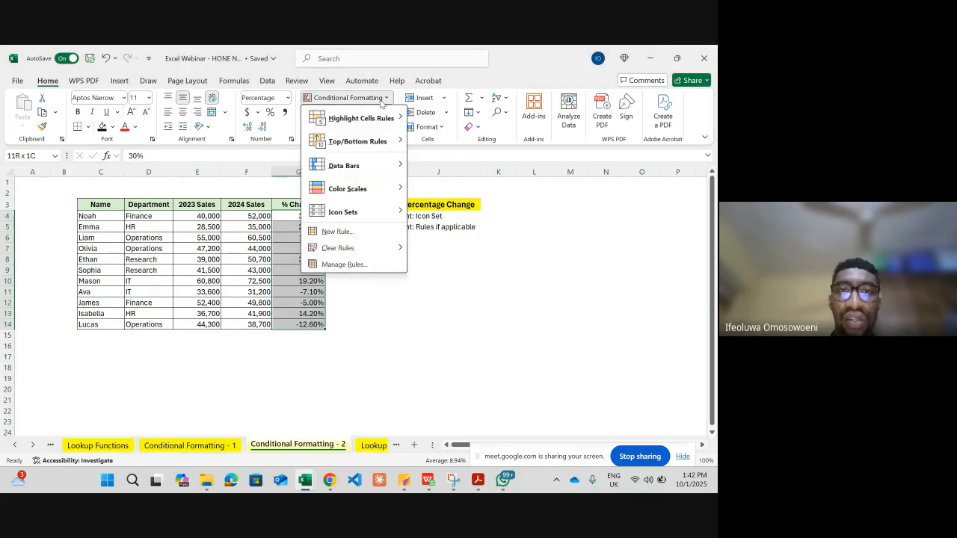
{"action": "mouse_move", "coordinate": [356, 212]}
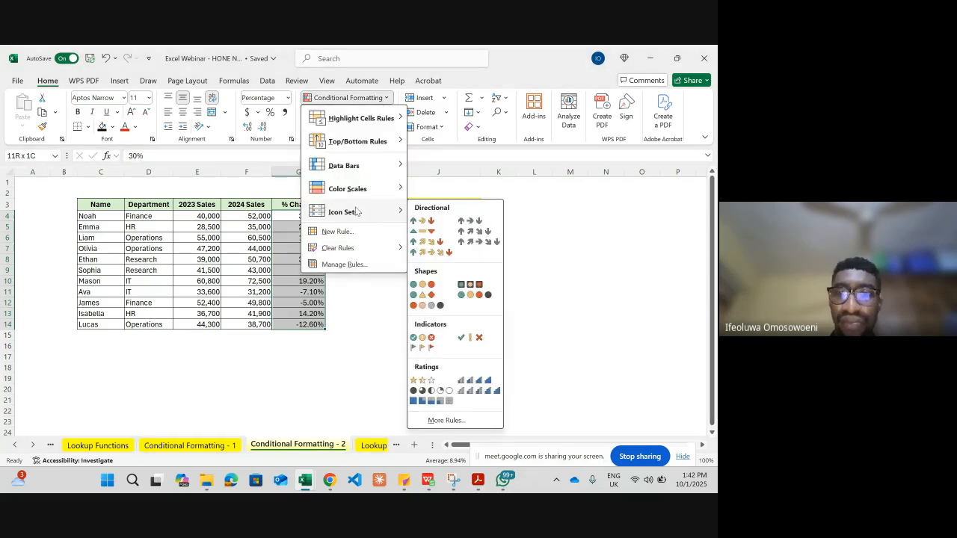
{"action": "left_click", "coordinate": [426, 221]}
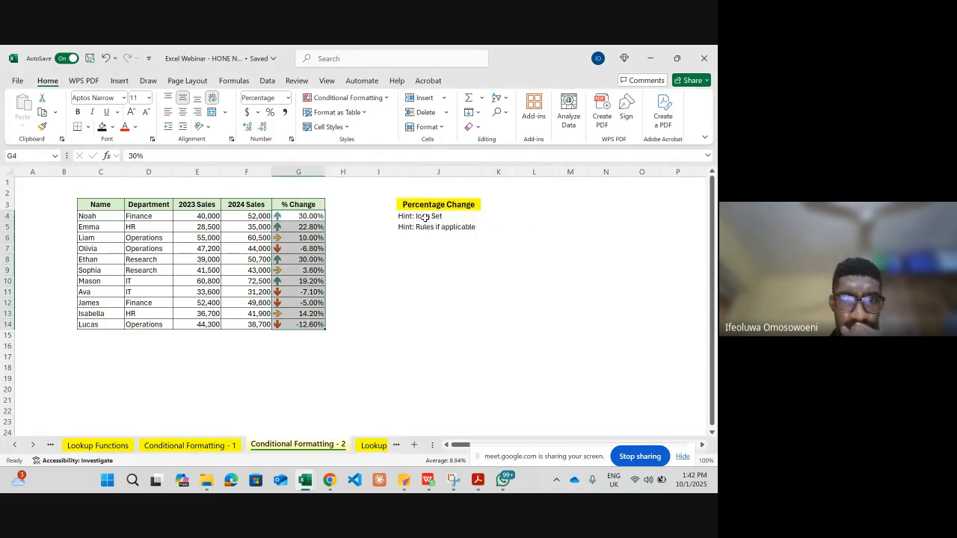
{"action": "left_click_drag", "start_coordinate": [370, 260], "coordinate": [352, 271]}
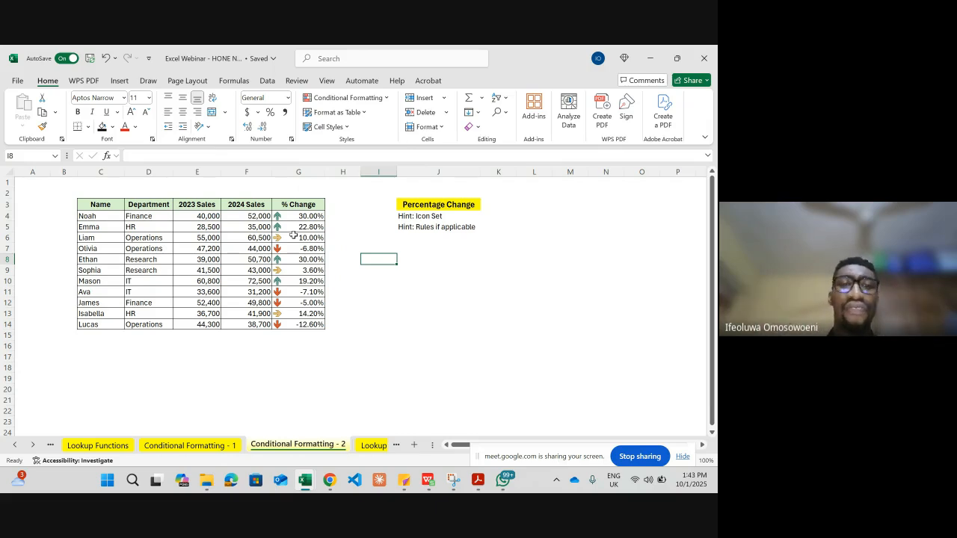
Apply green gradient-fill data bars to the 2023 Sales values in E4:E14
{"action": "left_click", "coordinate": [202, 216]}
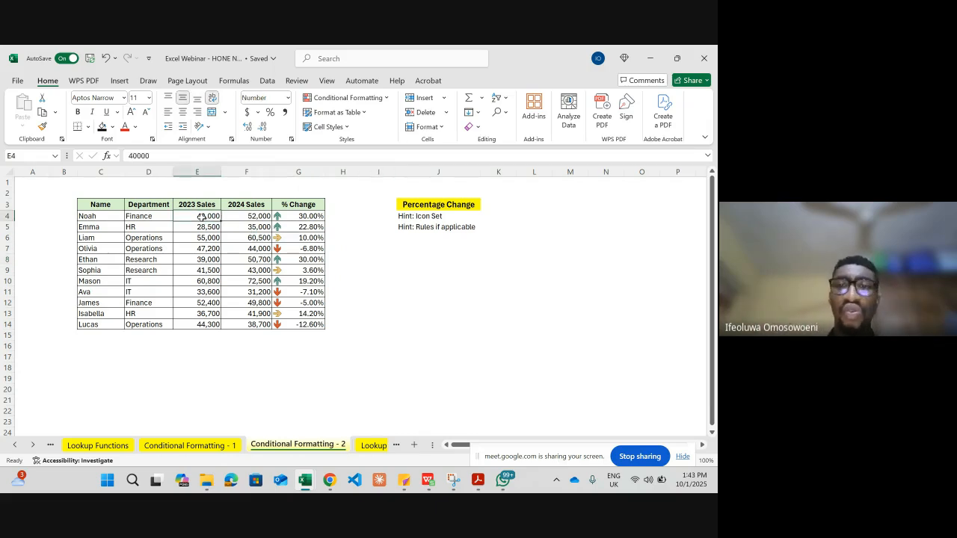
{"action": "key", "text": "shift+Down"}
{"action": "key", "text": "shift+Down"}
{"action": "key", "text": "shift+Down"}
{"action": "key", "text": "shift+Down"}
{"action": "key", "text": "shift+Down"}
{"action": "key", "text": "shift+Down"}
{"action": "key", "text": "shift+Down"}
{"action": "key", "text": "shift+Down"}
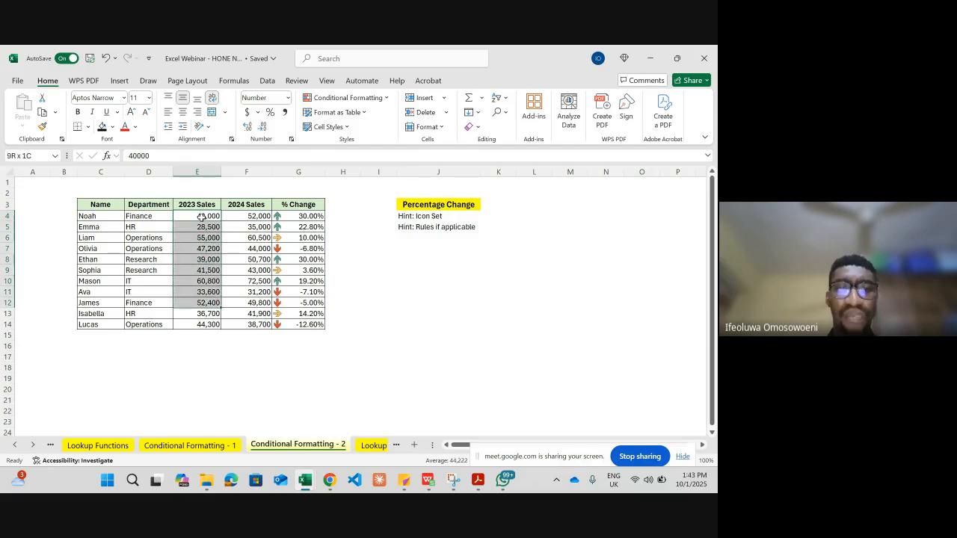
{"action": "key", "text": "shift+Down"}
{"action": "key", "text": "shift+Down"}
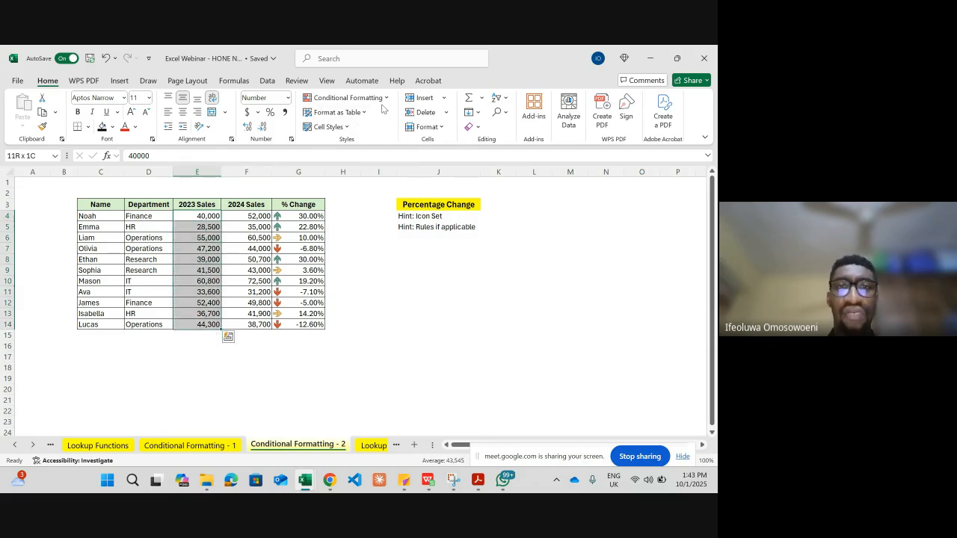
{"action": "left_click", "coordinate": [383, 98]}
{"action": "mouse_move", "coordinate": [366, 165]}
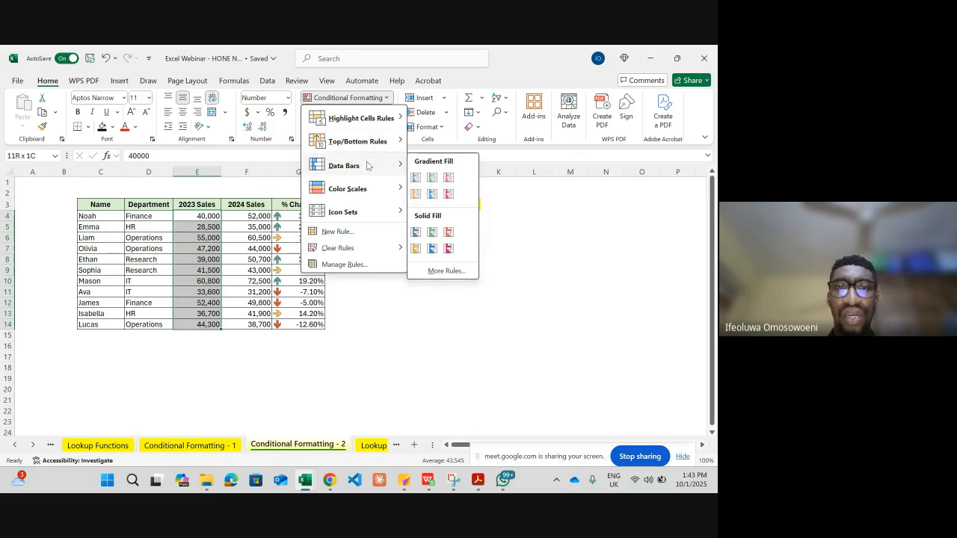
{"action": "left_click", "coordinate": [432, 178]}
{"action": "left_click", "coordinate": [337, 322]}
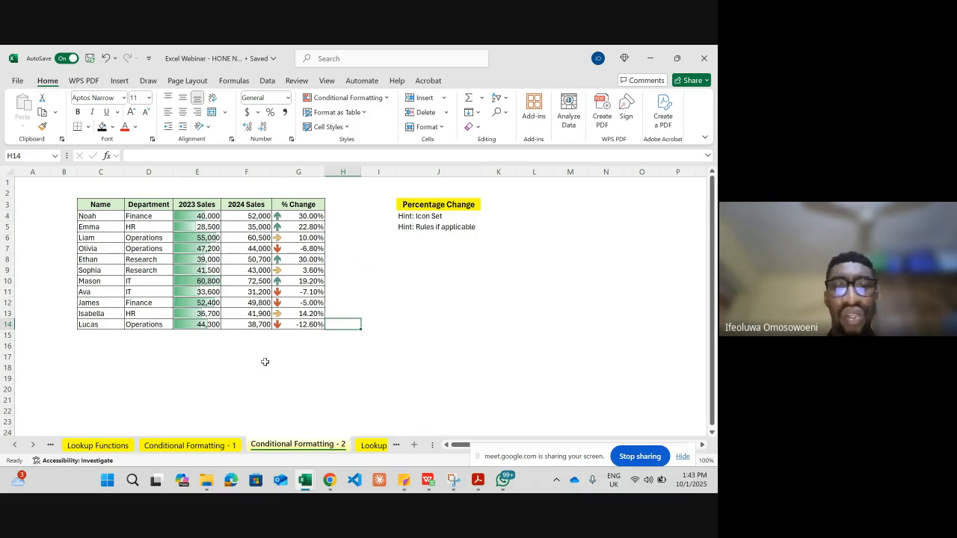
Open the Lookup Functions Continued sheet and review its Order Form, Region and Vehicles tables alongside the task list
{"action": "left_click", "coordinate": [368, 446]}
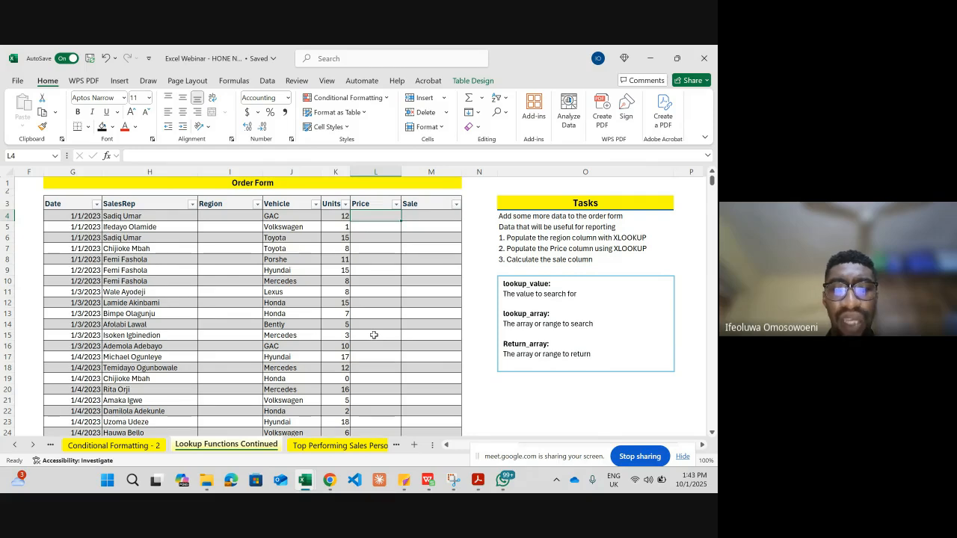
{"action": "scroll", "coordinate": [374, 335], "scroll_direction": "left", "scroll_amount": 2}
{"action": "scroll", "coordinate": [374, 335], "scroll_direction": "left", "scroll_amount": 5}
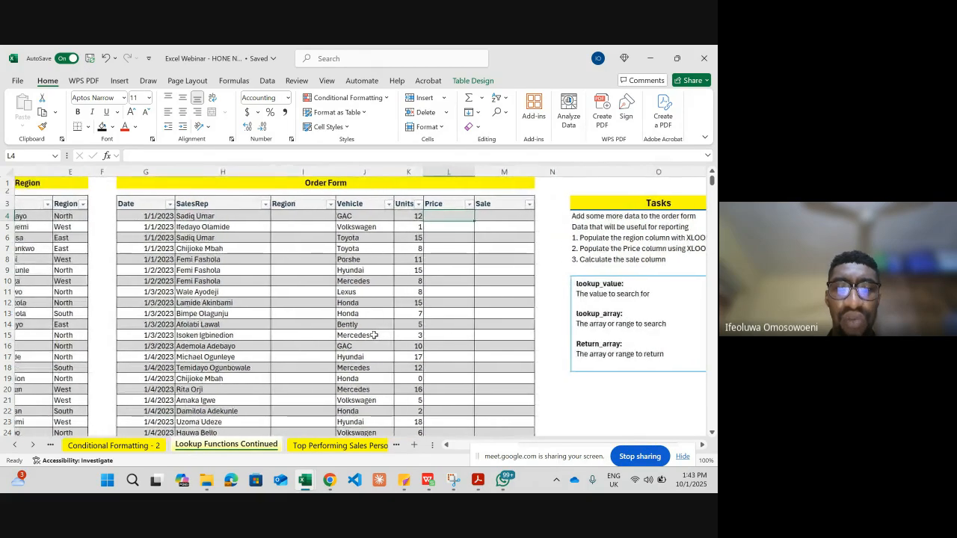
{"action": "scroll", "coordinate": [374, 335], "scroll_direction": "right", "scroll_amount": 4}
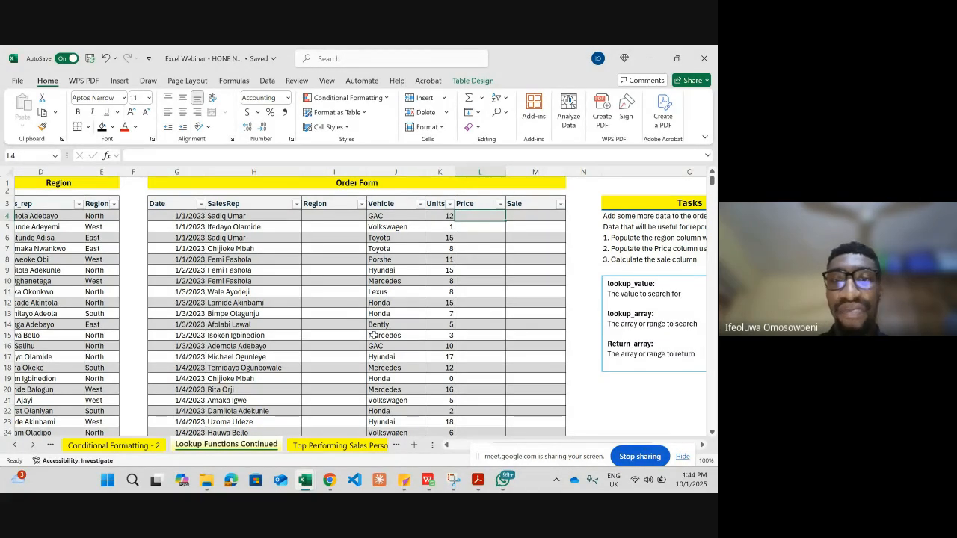
{"action": "scroll", "coordinate": [384, 306], "scroll_direction": "left", "scroll_amount": 2}
{"action": "scroll", "coordinate": [385, 306], "scroll_direction": "left", "scroll_amount": 3}
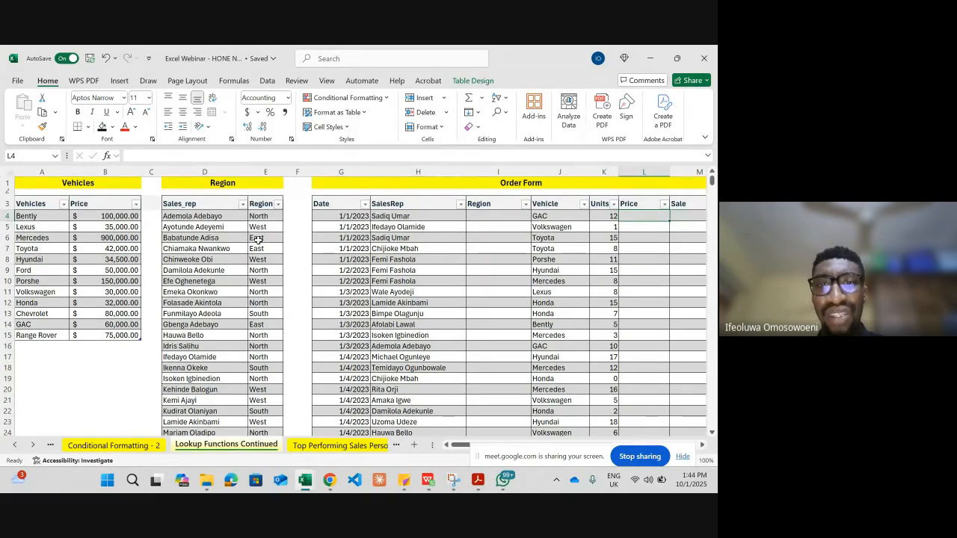
{"action": "left_click", "coordinate": [484, 216]}
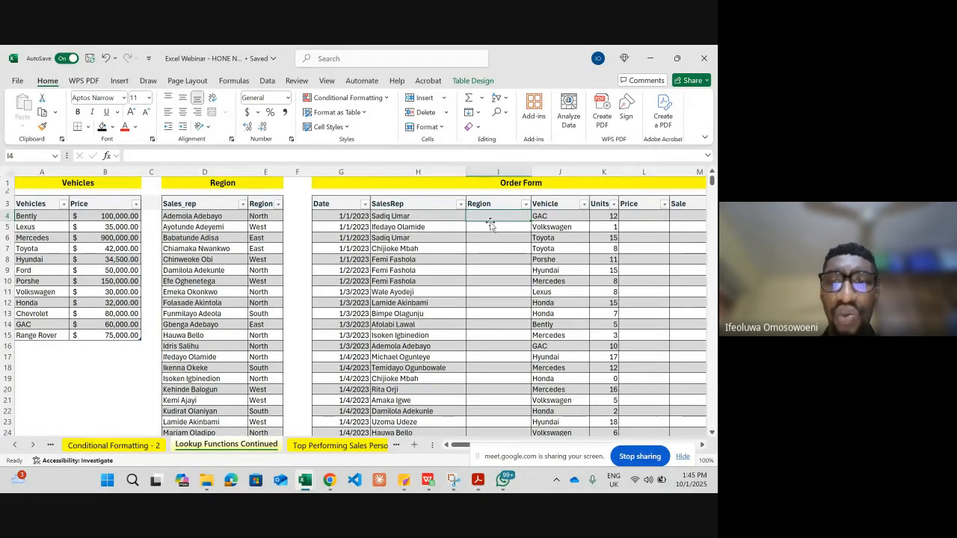
{"action": "type", "text": "=XLOO"}
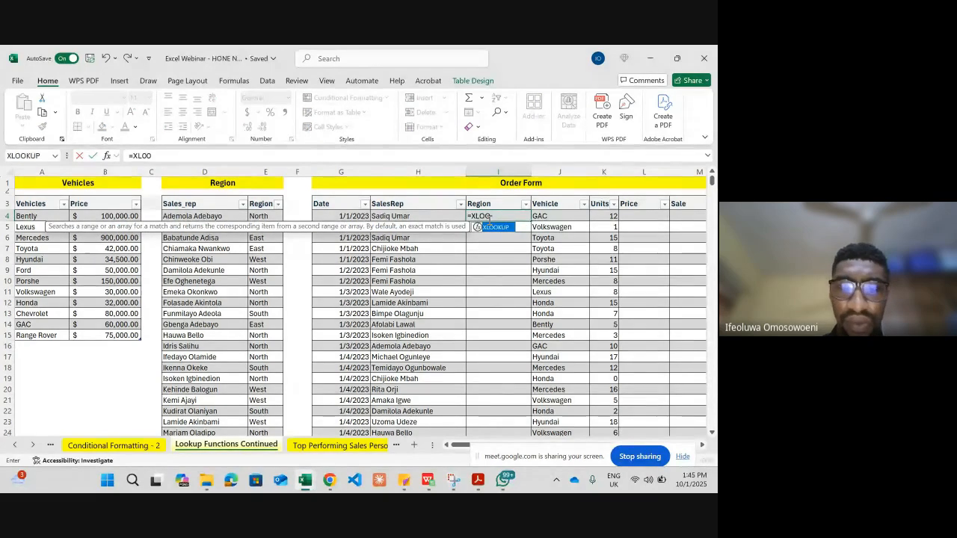
{"action": "key", "text": "Tab"}
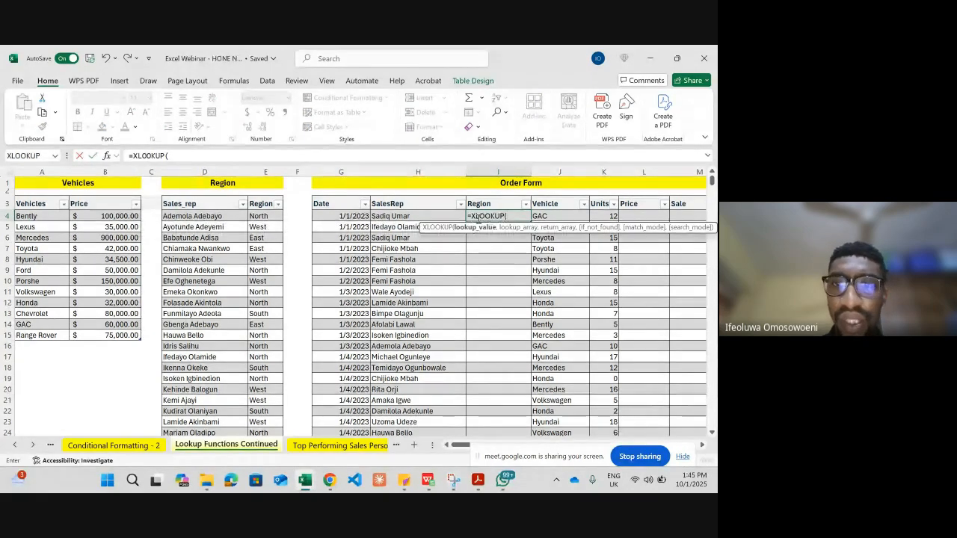
{"action": "left_click", "coordinate": [400, 216]}
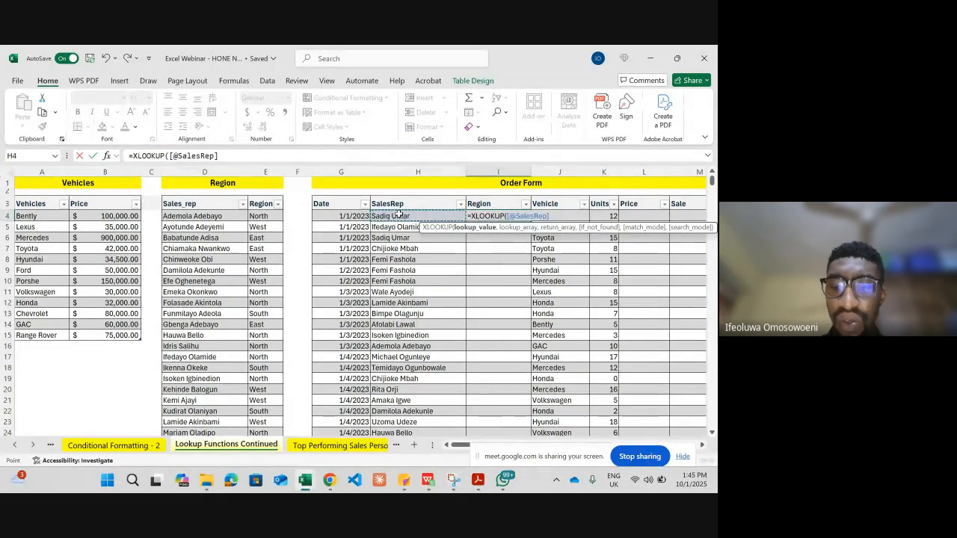
{"action": "type", "text": ","}
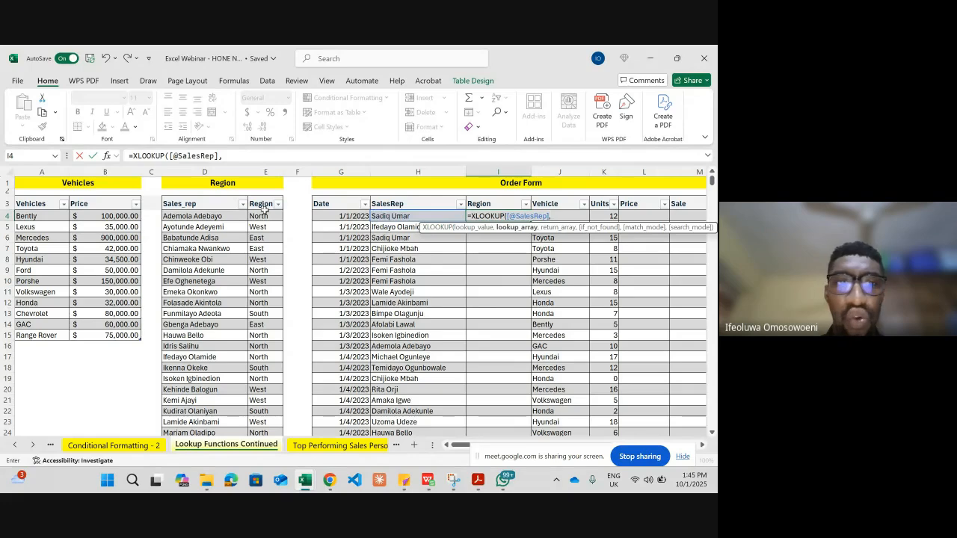
{"action": "left_click", "coordinate": [207, 215]}
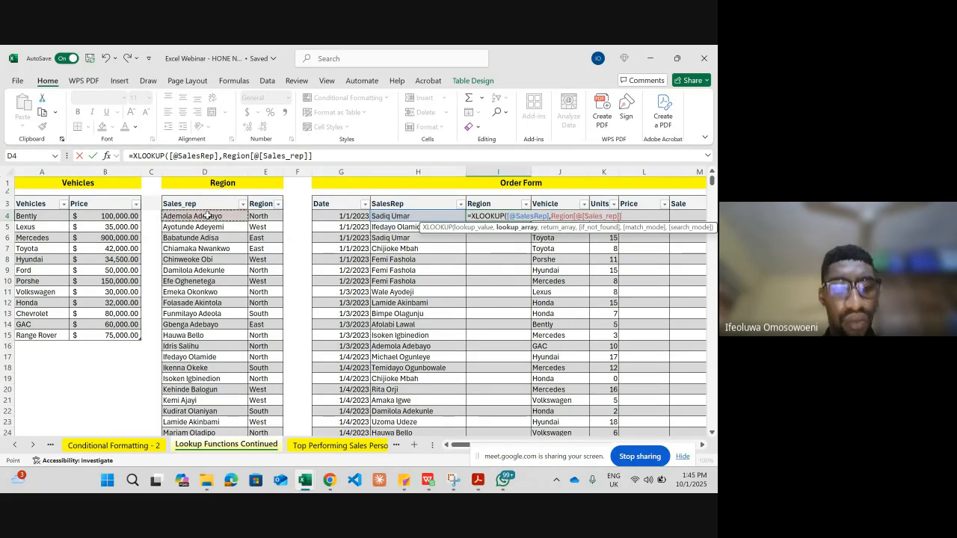
{"action": "key", "text": "ctrl+shift+Down"}
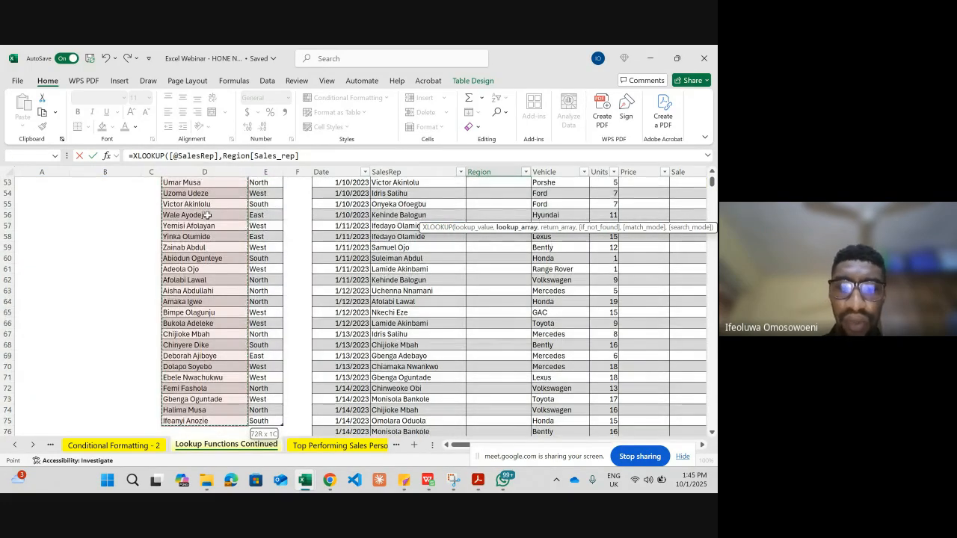
{"action": "type", "text": ","}
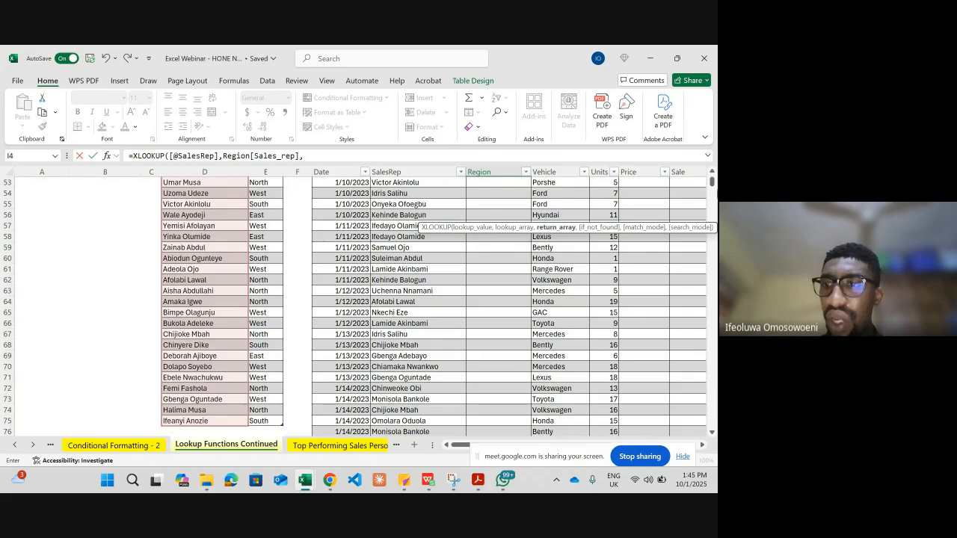
{"action": "scroll", "coordinate": [485, 280], "scroll_direction": "up", "scroll_amount": 16}
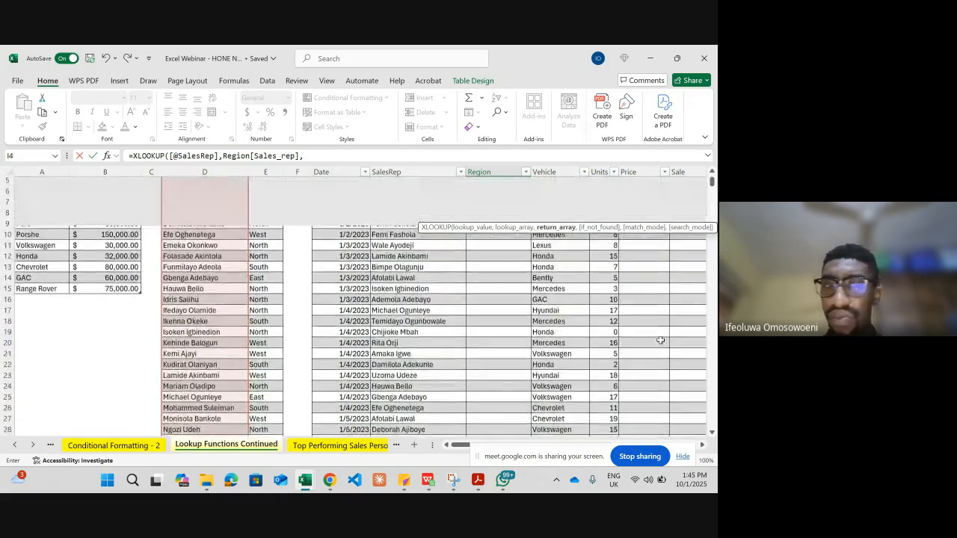
{"action": "scroll", "coordinate": [664, 328], "scroll_direction": "up", "scroll_amount": 2}
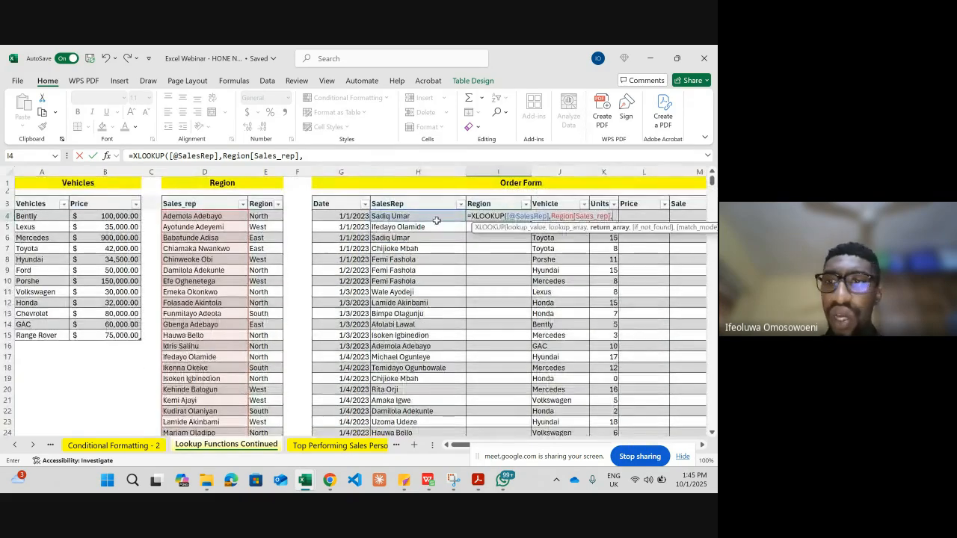
{"action": "left_click", "coordinate": [258, 216]}
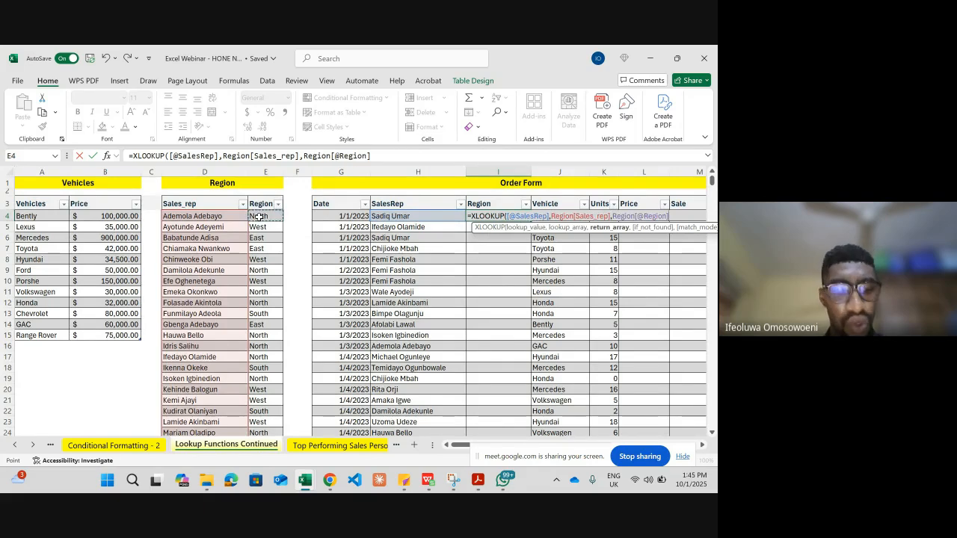
{"action": "key", "text": "Return"}
{"action": "scroll", "coordinate": [258, 216], "scroll_direction": "down", "scroll_amount": 10}
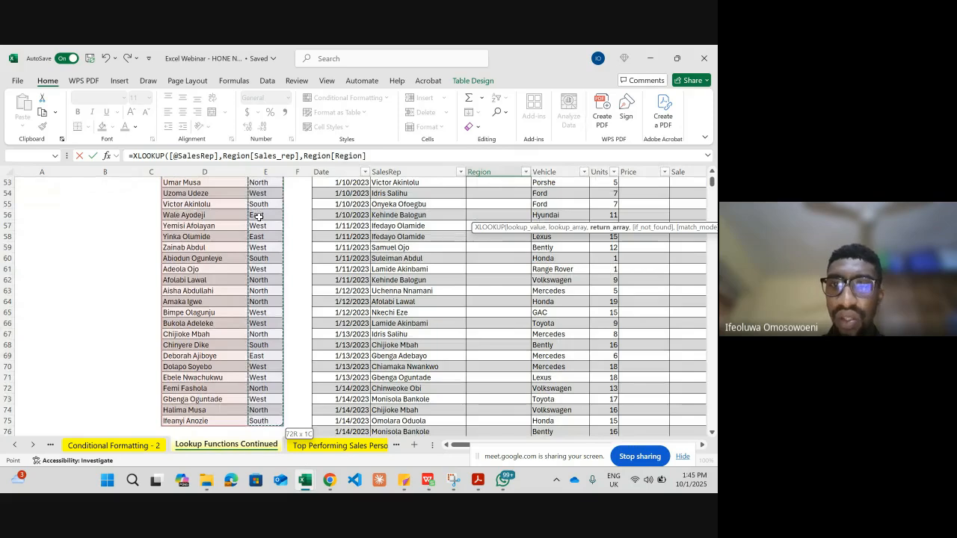
{"action": "scroll", "coordinate": [258, 216], "scroll_direction": "up", "scroll_amount": 10}
{"action": "scroll", "coordinate": [301, 221], "scroll_direction": "up", "scroll_amount": 1}
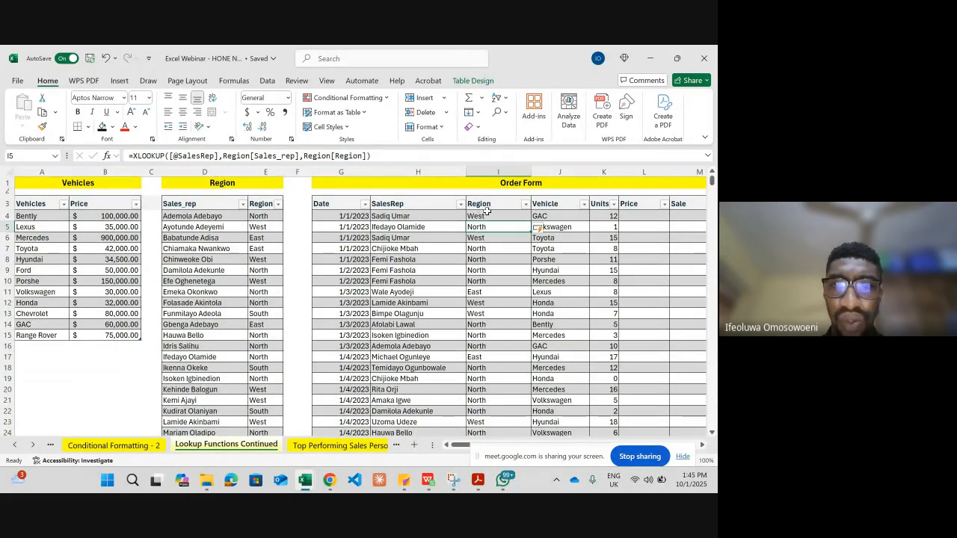
Check the region returned in I4 by filtering the Region table's Sales_rep column to the rep in H4, and undo the filter
{"action": "left_click", "coordinate": [383, 216]}
{"action": "scroll", "coordinate": [213, 286], "scroll_direction": "down", "scroll_amount": 1}
{"action": "scroll", "coordinate": [212, 286], "scroll_direction": "down", "scroll_amount": 4}
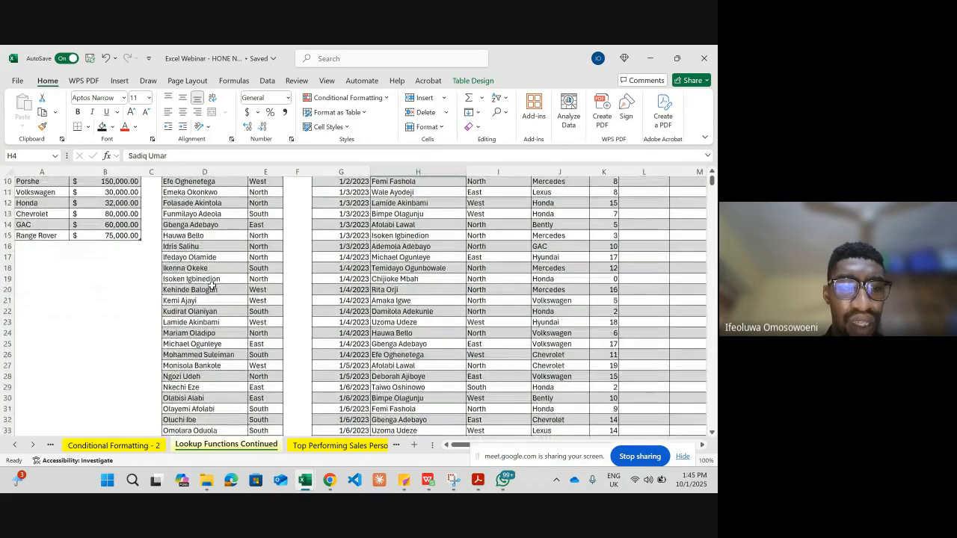
{"action": "scroll", "coordinate": [212, 287], "scroll_direction": "up", "scroll_amount": 5}
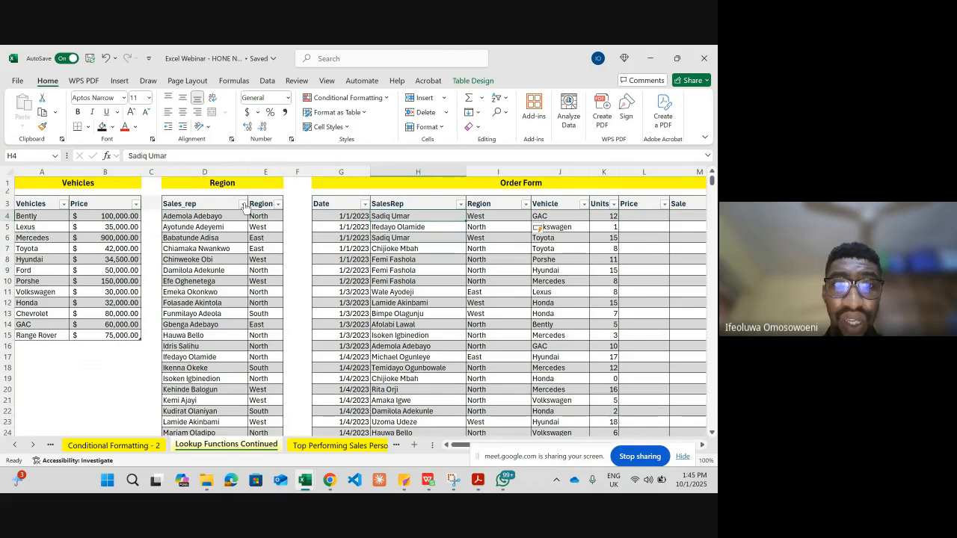
{"action": "left_click", "coordinate": [243, 204]}
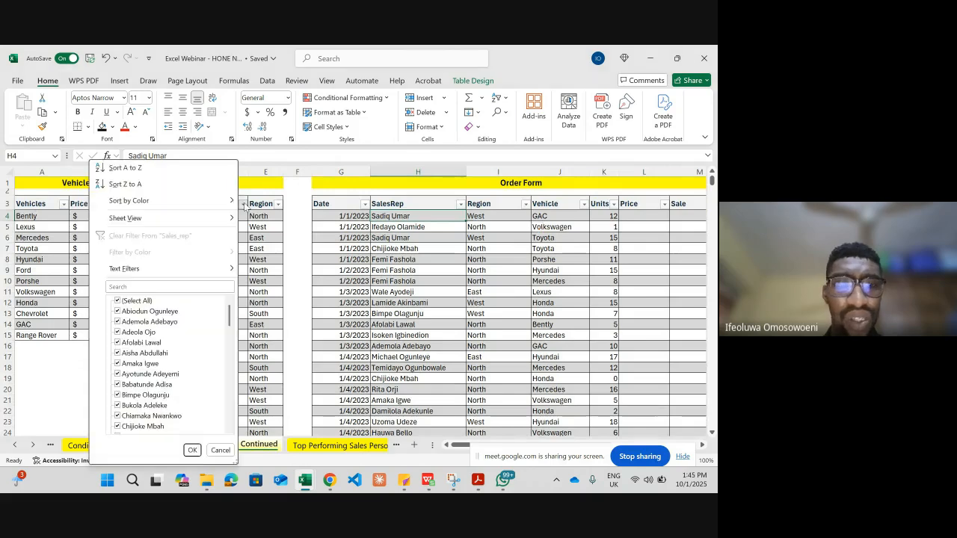
{"action": "left_click", "coordinate": [165, 287]}
{"action": "type", "text": "SADI"}
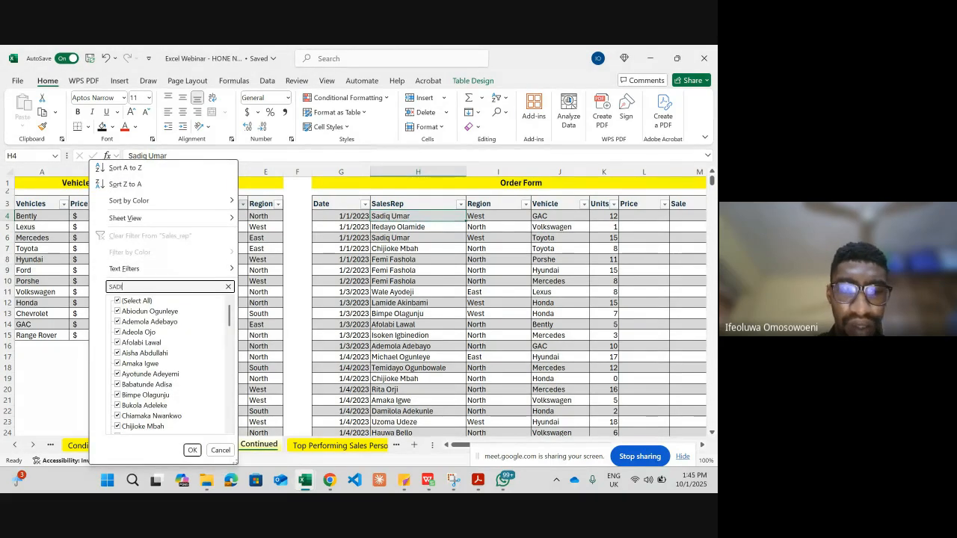
{"action": "left_click", "coordinate": [192, 450]}
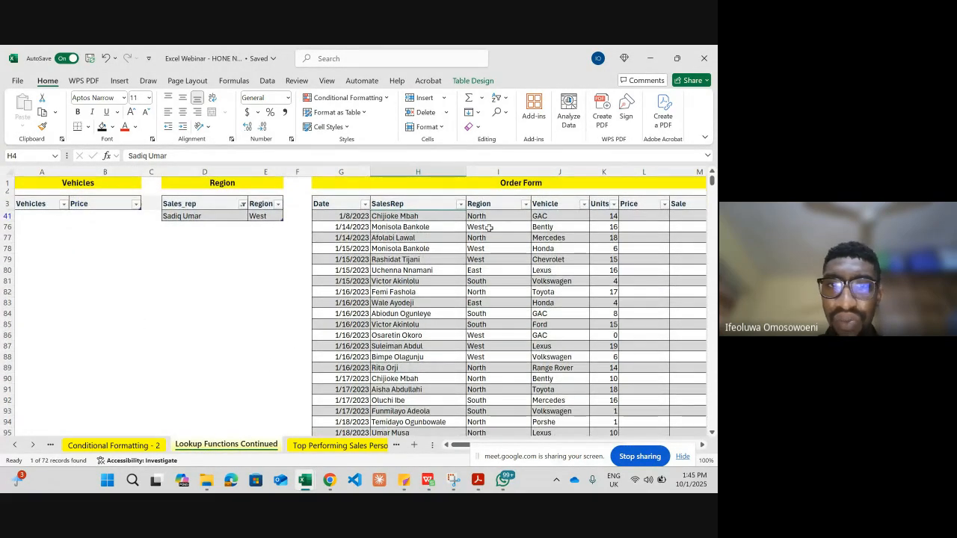
{"action": "key", "text": "ctrl+z"}
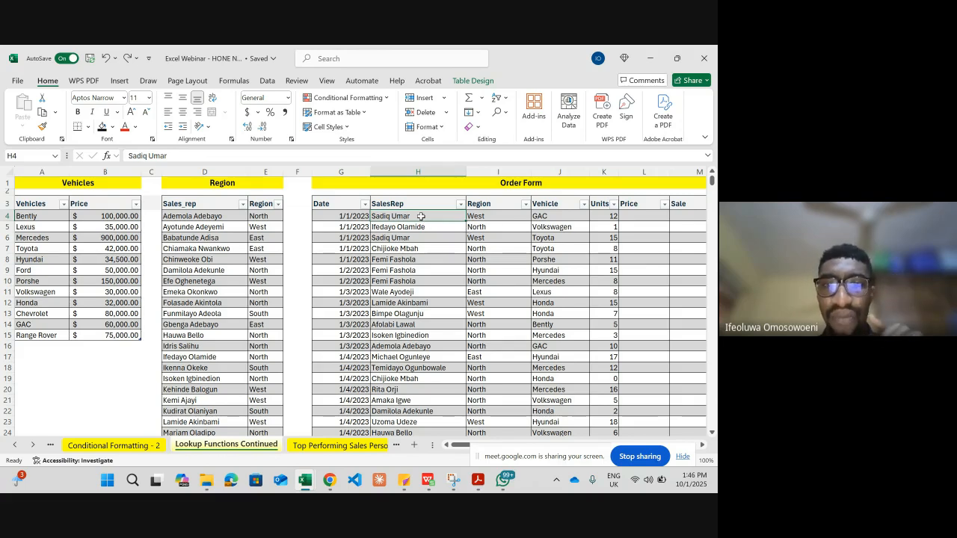
Filter the Region table to the first order's sales rep once more to compare regions, and restore the full list
{"action": "left_click", "coordinate": [494, 216]}
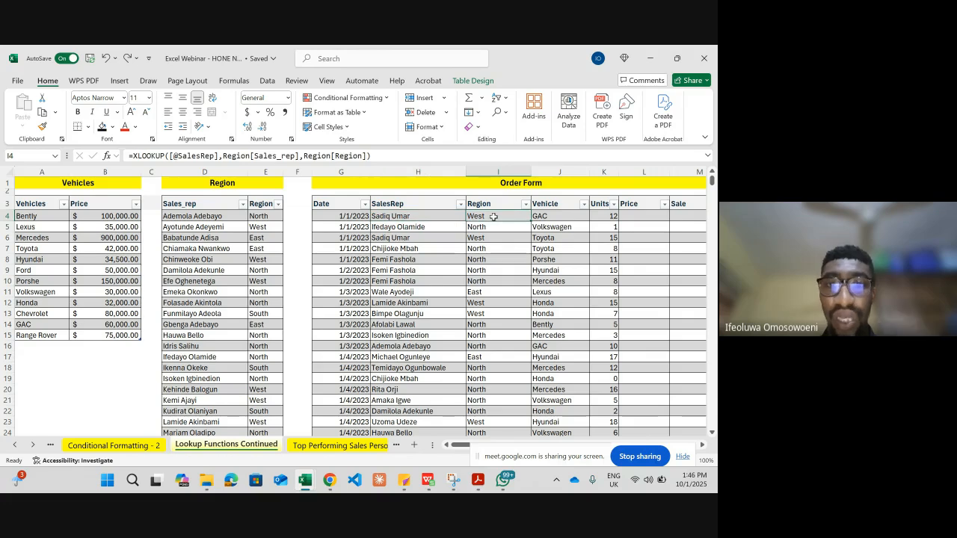
{"action": "left_click", "coordinate": [243, 204]}
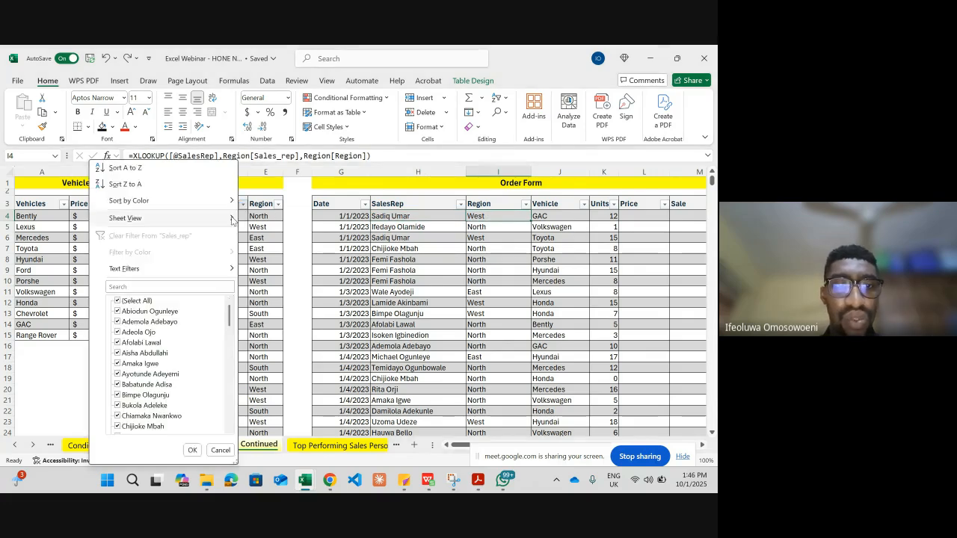
{"action": "left_click", "coordinate": [190, 286]}
{"action": "type", "text": "SA"}
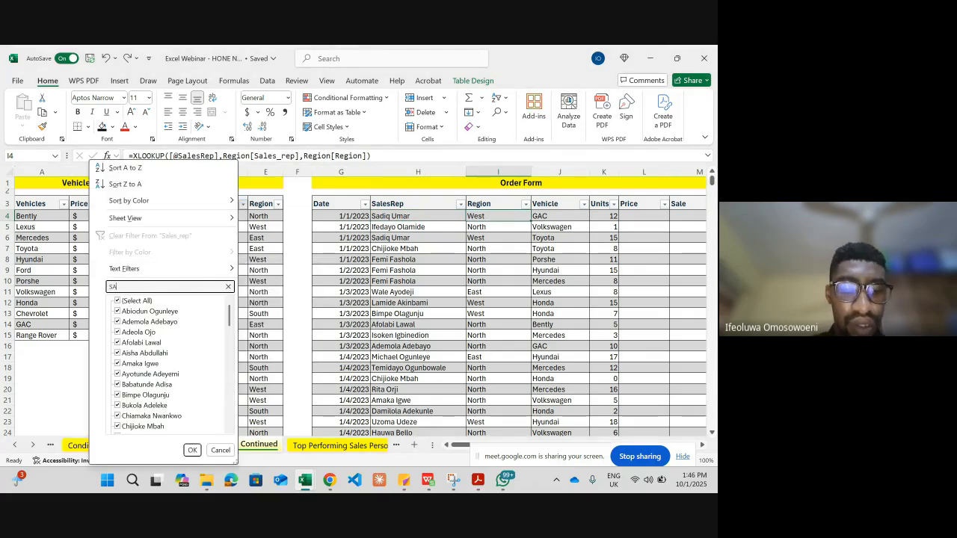
{"action": "type", "text": "DI"}
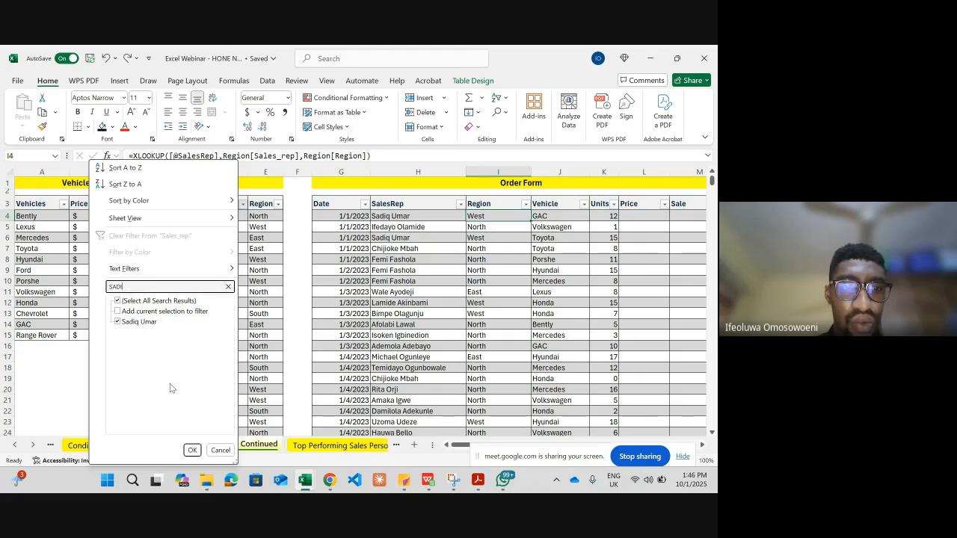
{"action": "left_click", "coordinate": [191, 451]}
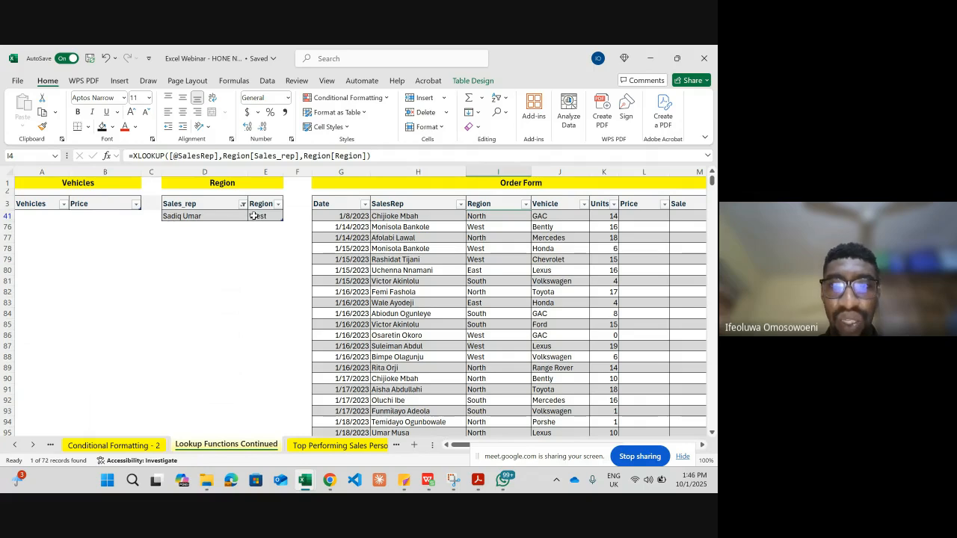
{"action": "key", "text": "ctrl+z"}
{"action": "scroll", "coordinate": [523, 269], "scroll_direction": "right", "scroll_amount": 3}
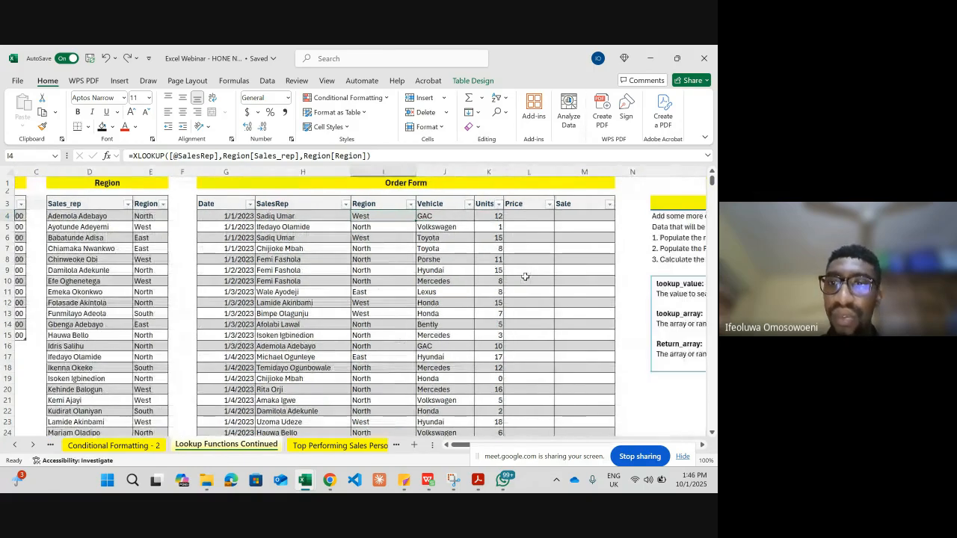
{"action": "left_click", "coordinate": [532, 216]}
{"action": "scroll", "coordinate": [314, 265], "scroll_direction": "left", "scroll_amount": 3}
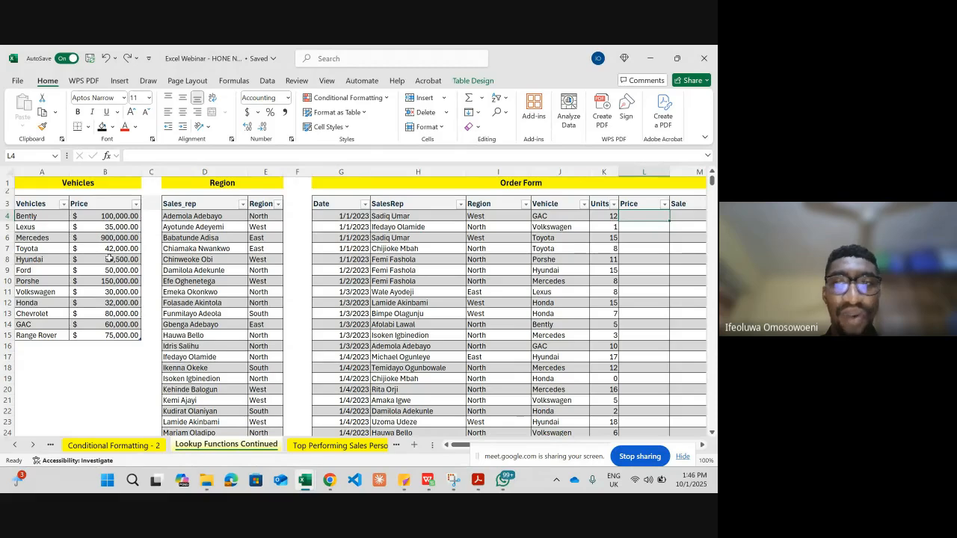
{"action": "scroll", "coordinate": [109, 258], "scroll_direction": "right", "scroll_amount": 2}
{"action": "type", "text": "=xl"}
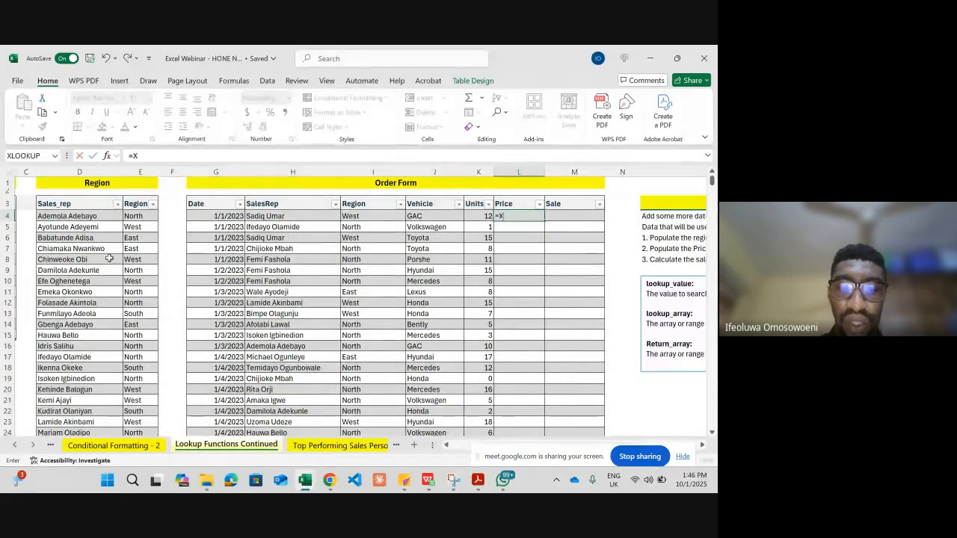
{"action": "key", "text": "Tab"}
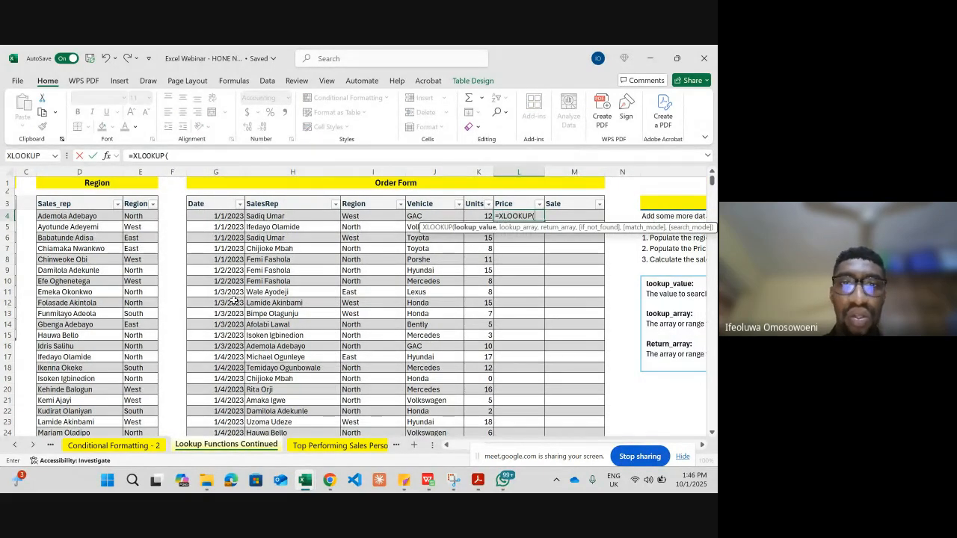
{"action": "scroll", "coordinate": [232, 300], "scroll_direction": "left", "scroll_amount": 2}
{"action": "left_click", "coordinate": [513, 216]}
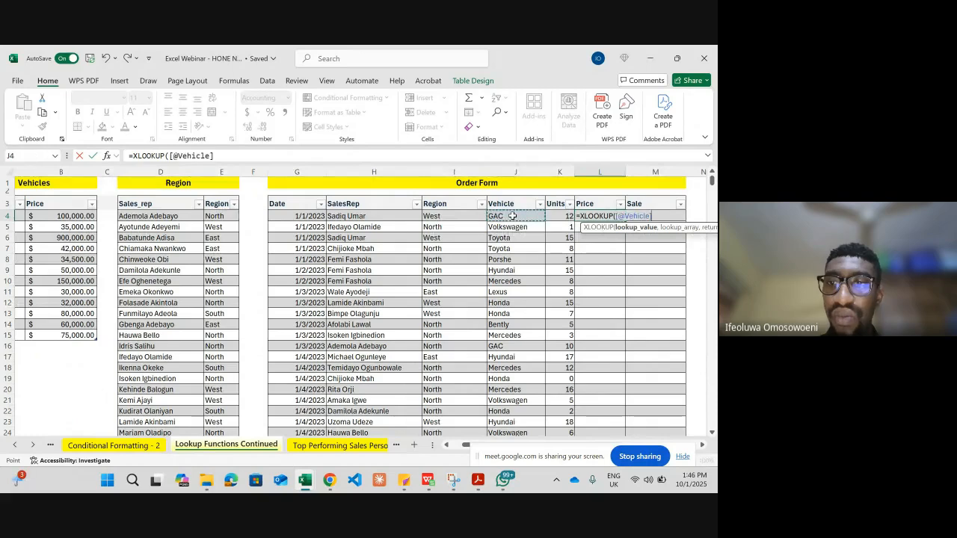
{"action": "type", "text": ","}
{"action": "scroll", "coordinate": [53, 215], "scroll_direction": "left", "scroll_amount": 1}
{"action": "left_click", "coordinate": [46, 215]}
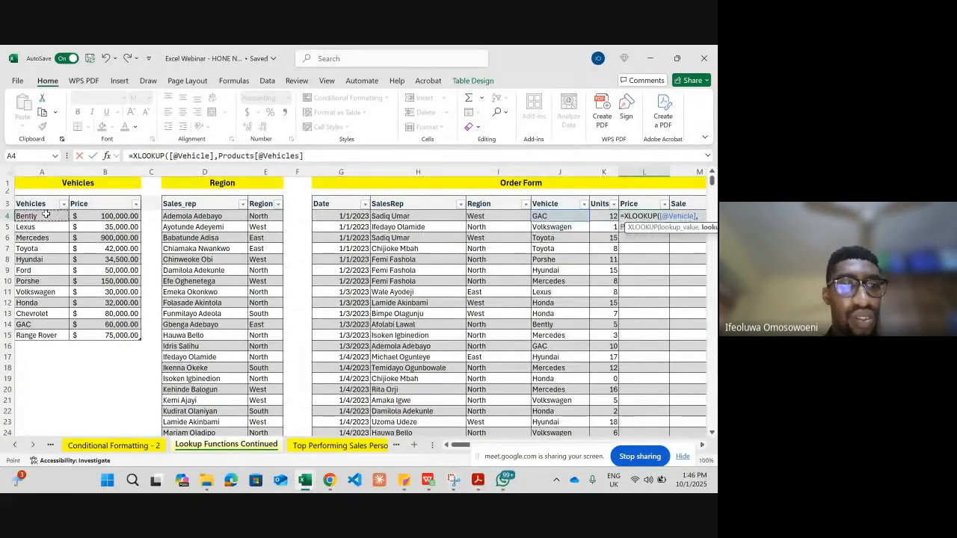
{"action": "key", "text": "ctrl+shift+Down"}
{"action": "type", "text": ","}
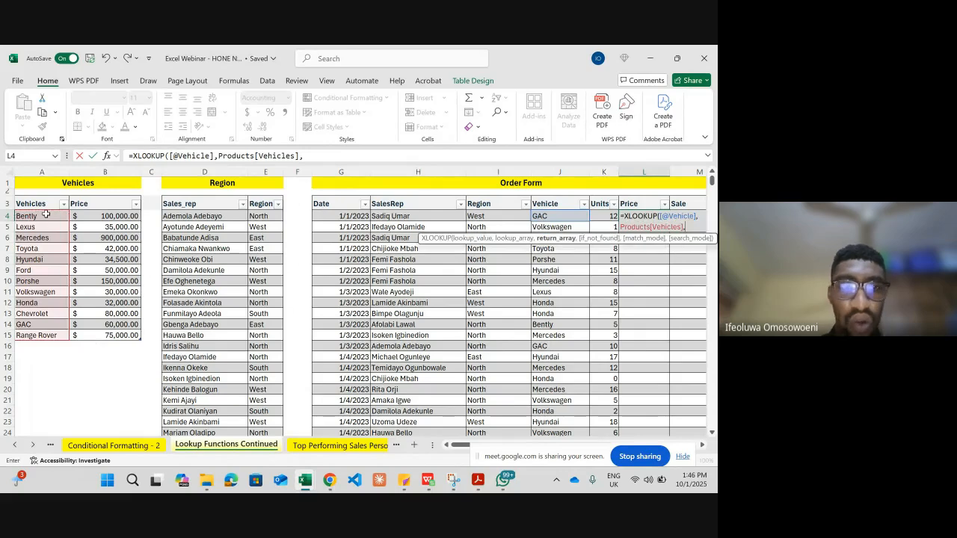
{"action": "left_click", "coordinate": [118, 214]}
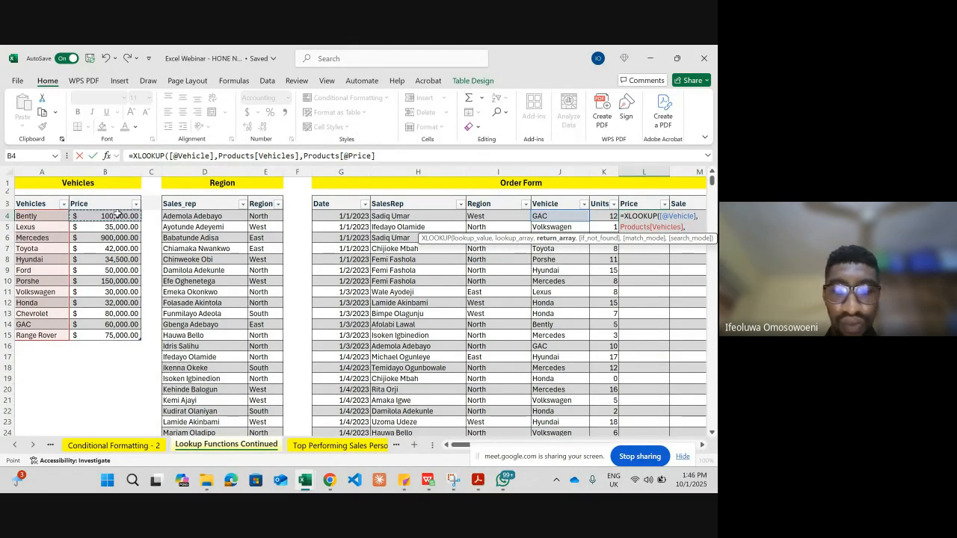
{"action": "key", "text": "ctrl+shift+Down"}
{"action": "key", "text": "Return"}
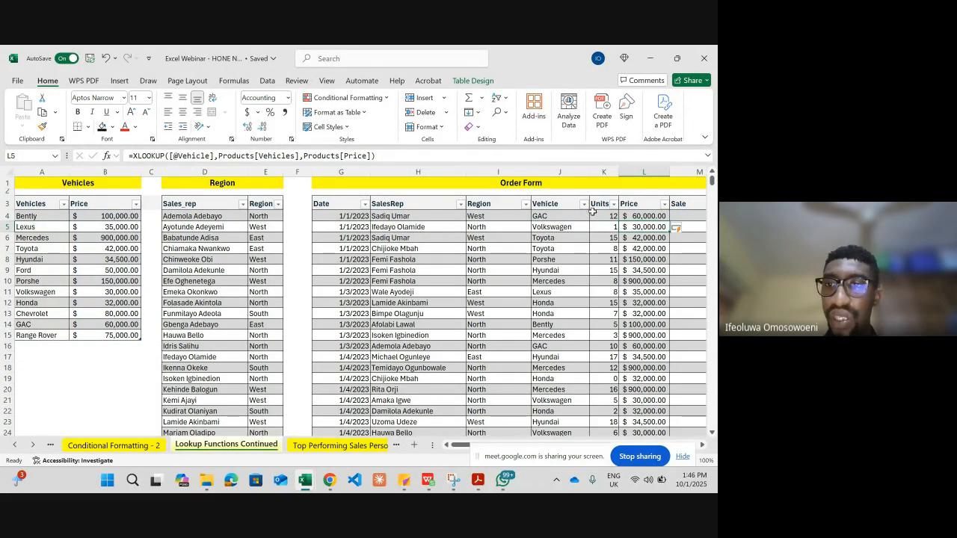
Check the first order's price against the GAC row of the Vehicles table
{"action": "left_click", "coordinate": [6, 323]}
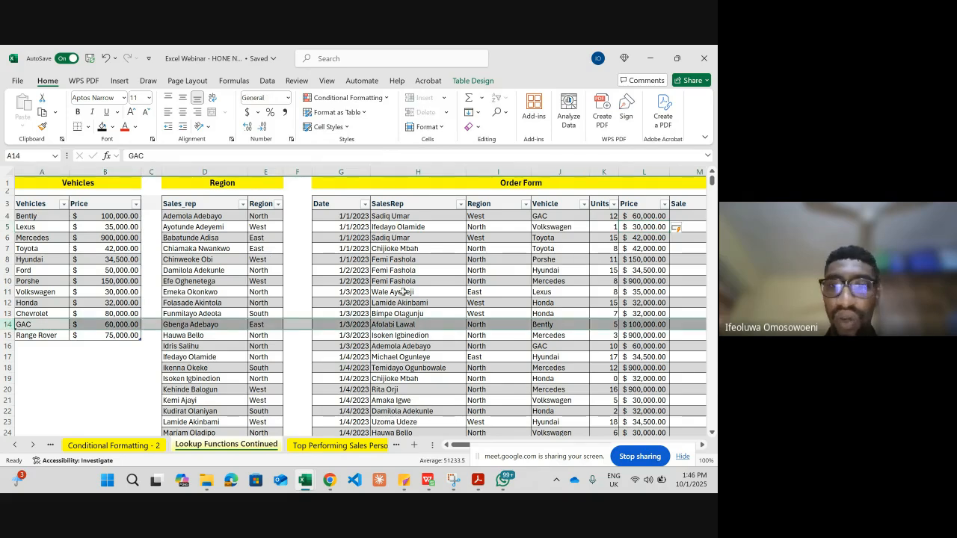
{"action": "left_click", "coordinate": [438, 301]}
{"action": "scroll", "coordinate": [438, 298], "scroll_direction": "right", "scroll_amount": 1}
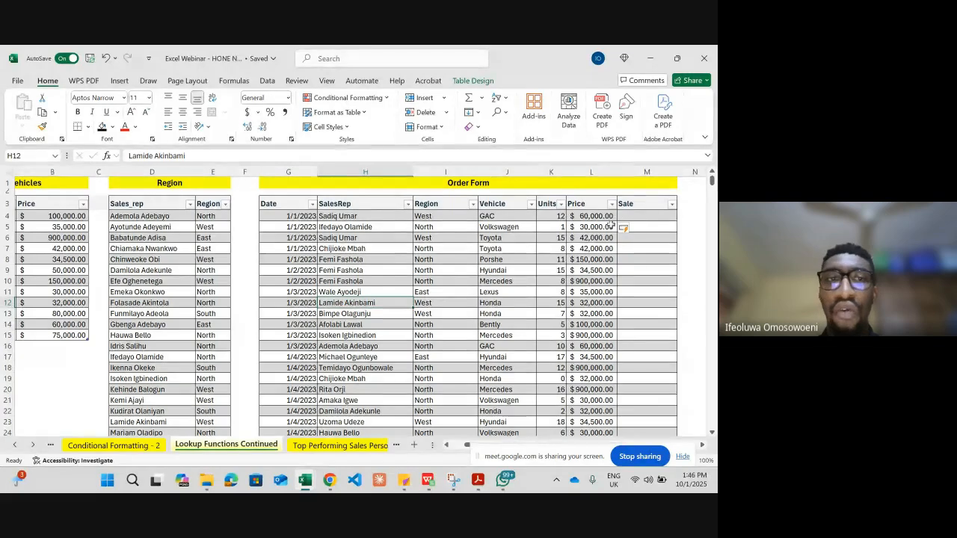
Calculate the Order Form's Sale column from M4 as units times price with =K4*L4
{"action": "left_click", "coordinate": [633, 217]}
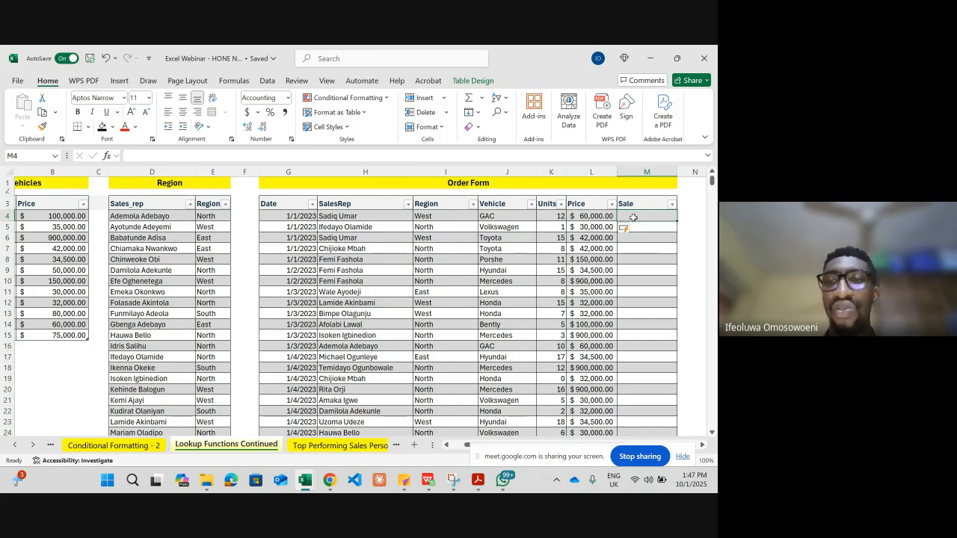
{"action": "type", "text": "="}
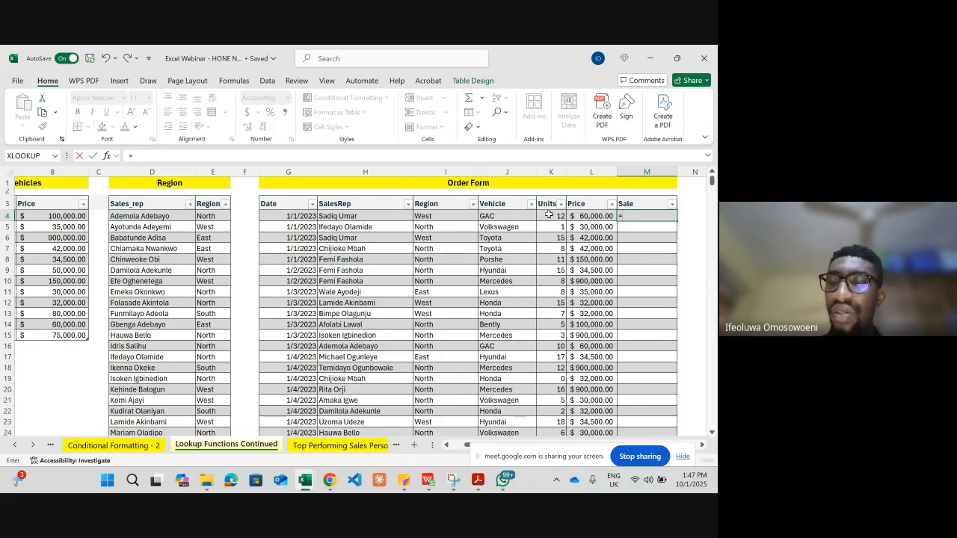
{"action": "key", "text": "Escape"}
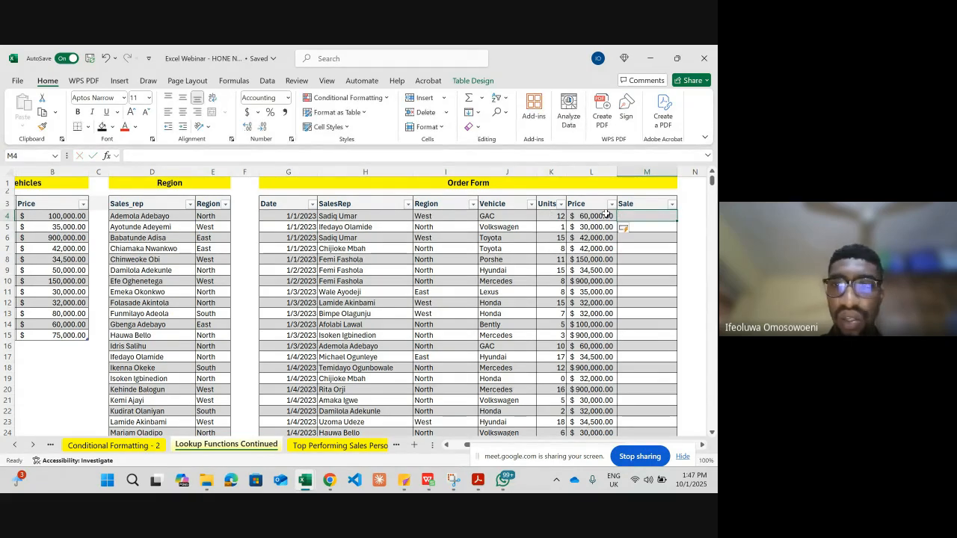
{"action": "type", "text": "="}
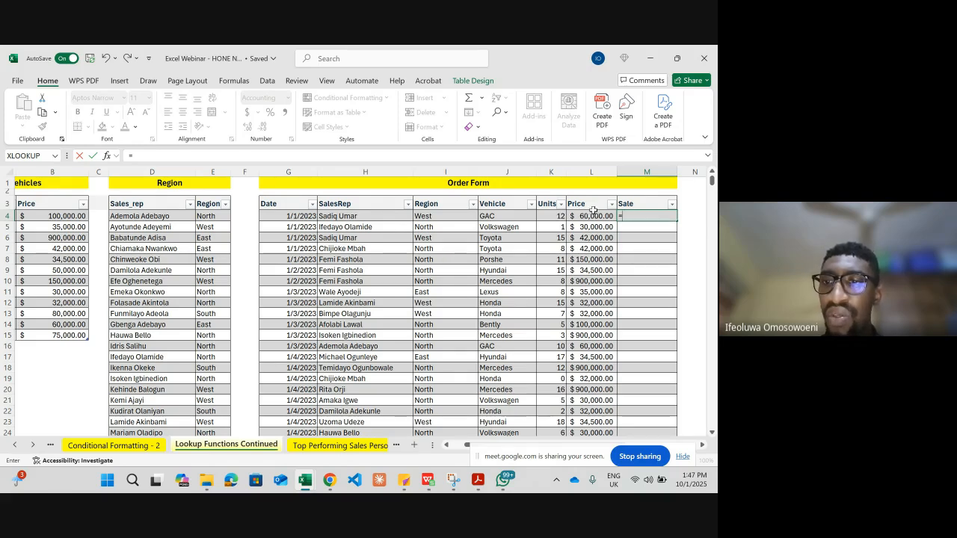
{"action": "type", "text": "K12"}
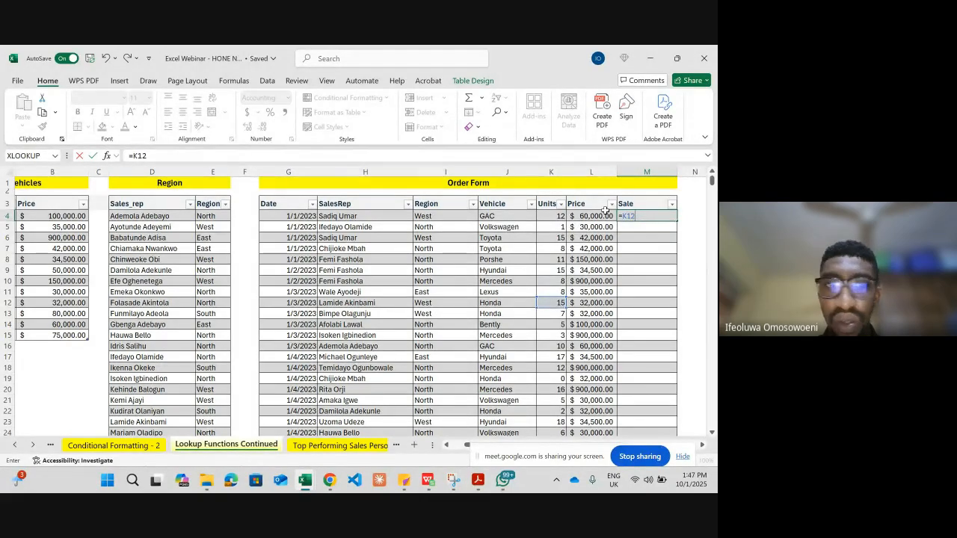
{"action": "key", "text": "BackSpace"}
{"action": "key", "text": "BackSpace"}
{"action": "type", "text": "4"}
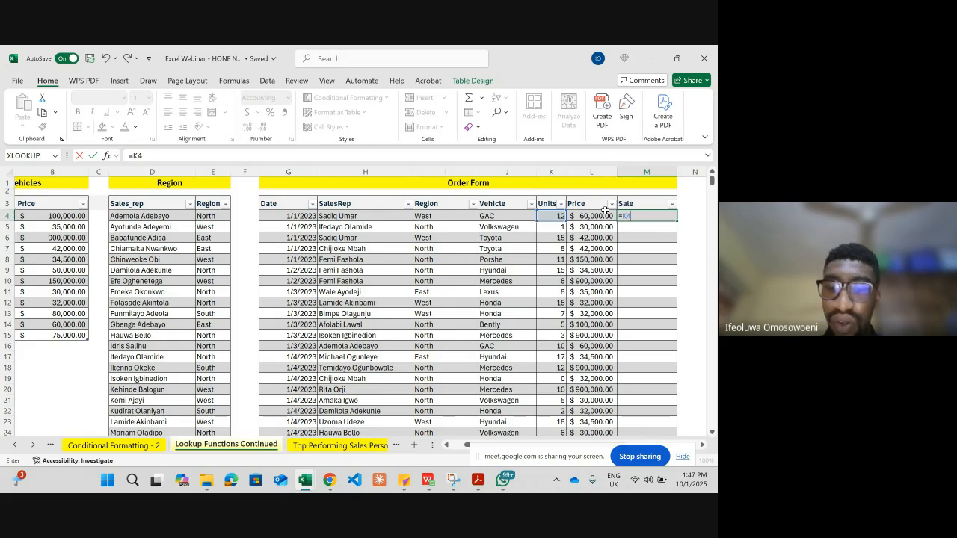
{"action": "type", "text": "*L"}
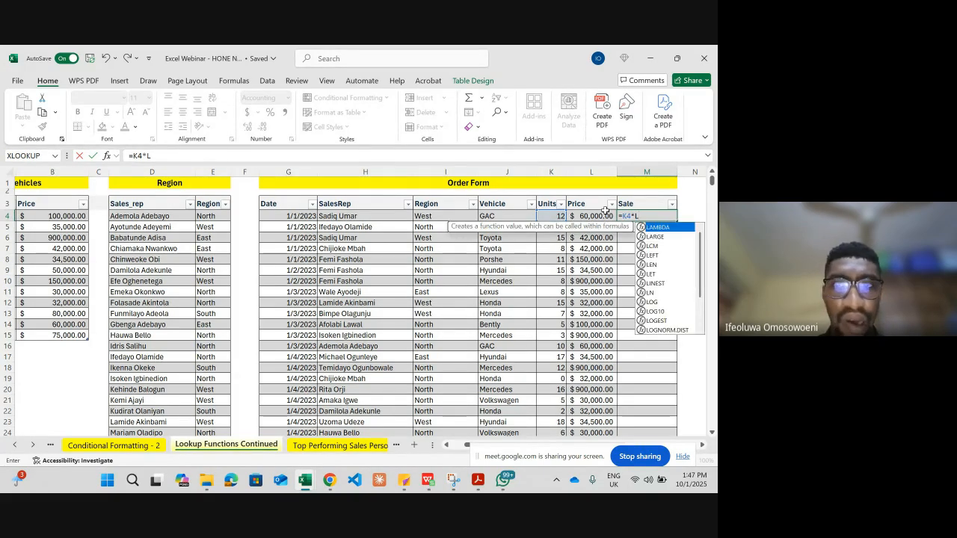
{"action": "type", "text": "4"}
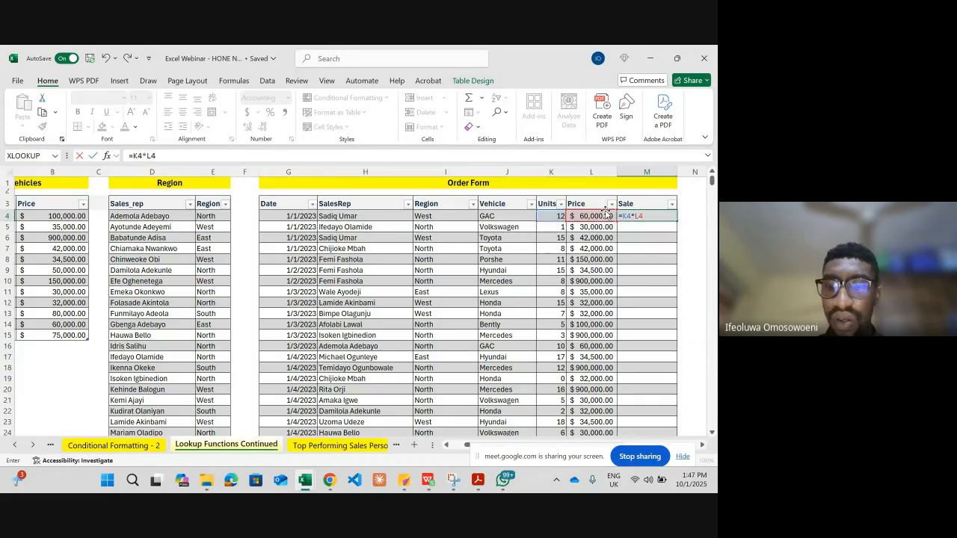
{"action": "key", "text": "Return"}
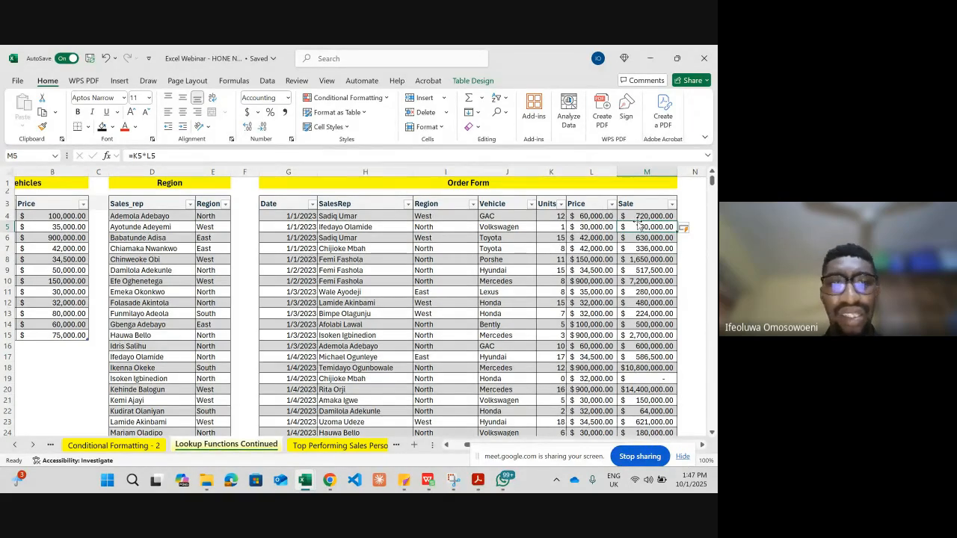
Review the task list and the filled Order Form, checking its date, sales rep, region and vehicle data for reporting
{"action": "scroll", "coordinate": [637, 223], "scroll_direction": "right", "scroll_amount": 5}
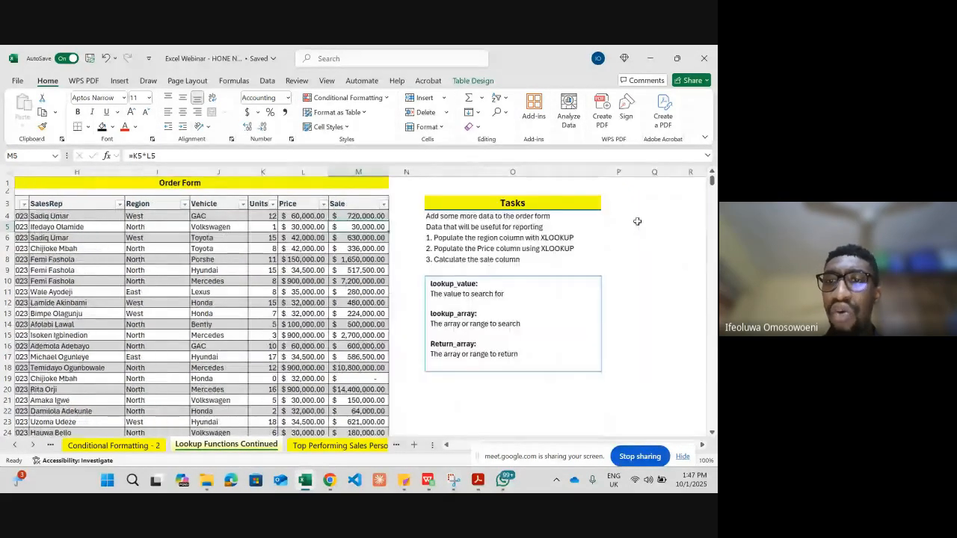
{"action": "scroll", "coordinate": [638, 223], "scroll_direction": "left", "scroll_amount": 4}
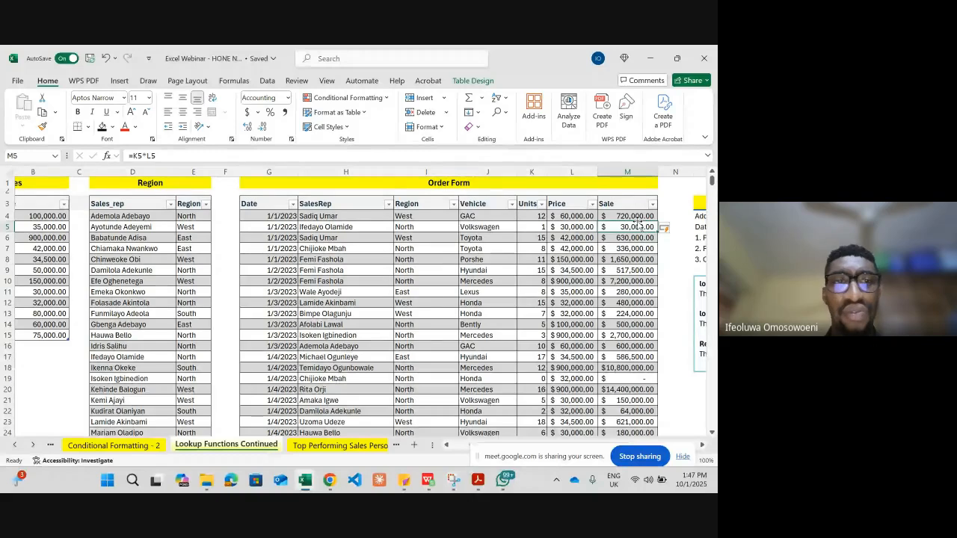
{"action": "left_click", "coordinate": [366, 349]}
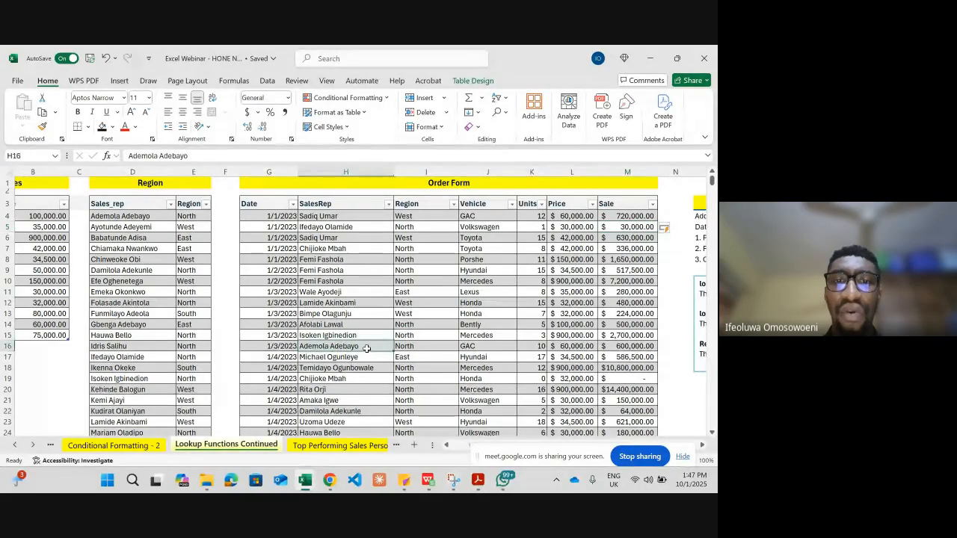
{"action": "left_click", "coordinate": [286, 301]}
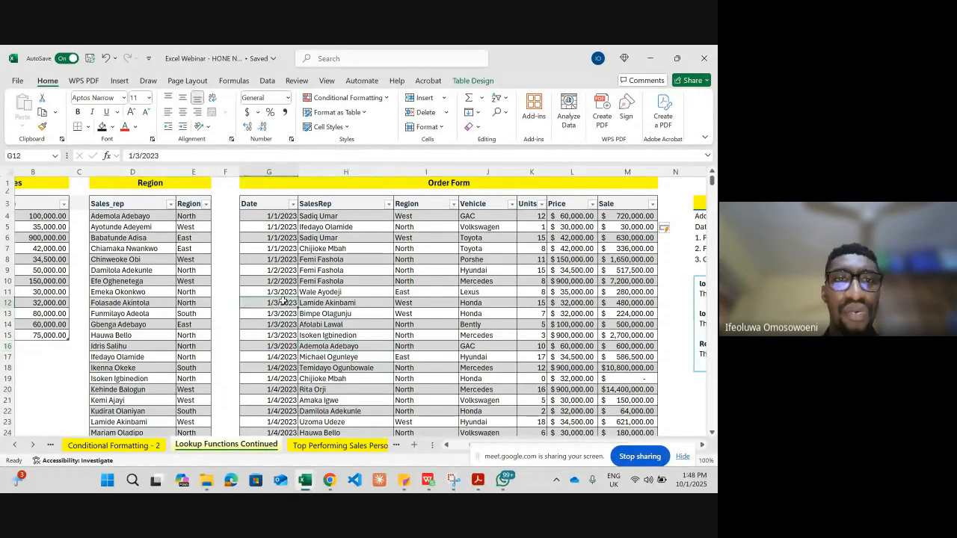
{"action": "scroll", "coordinate": [418, 302], "scroll_direction": "right", "scroll_amount": 1}
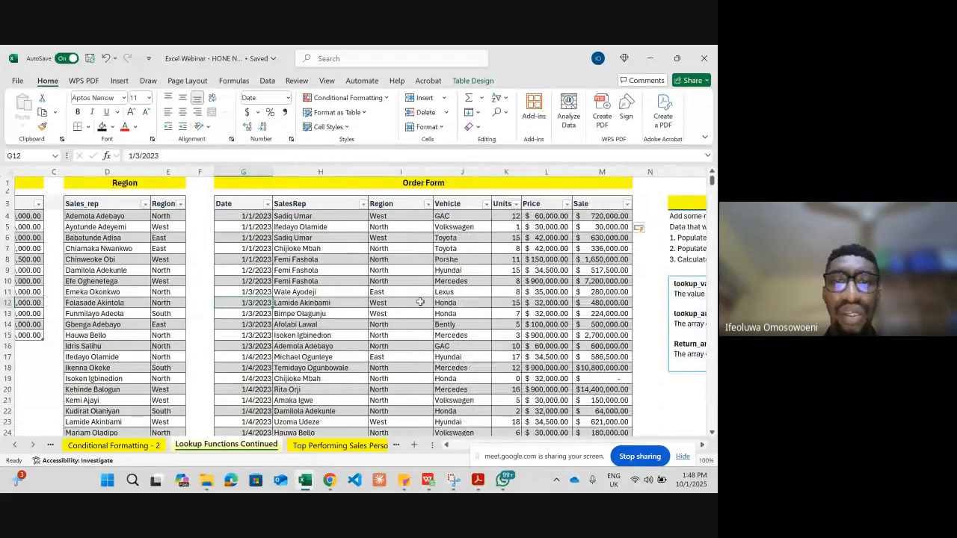
{"action": "left_click", "coordinate": [449, 304]}
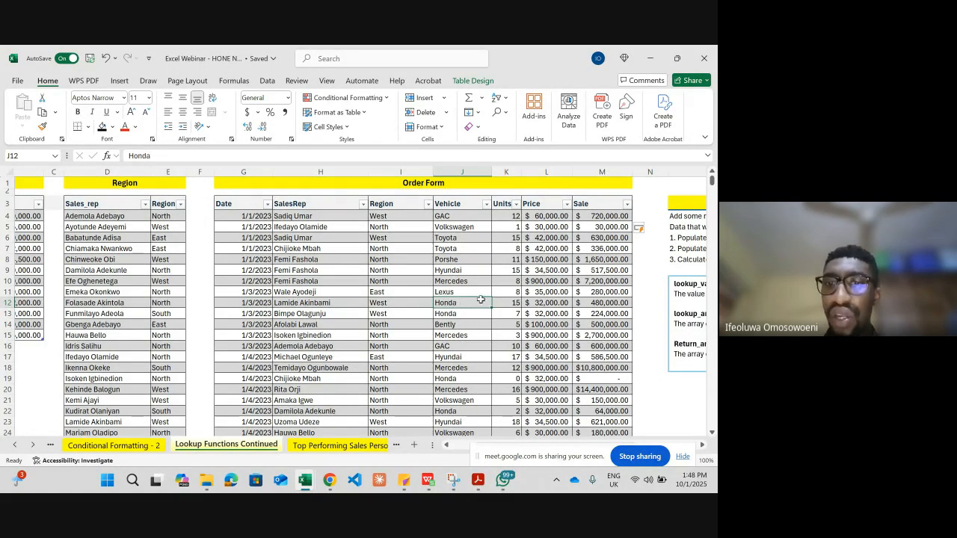
{"action": "left_click", "coordinate": [419, 292]}
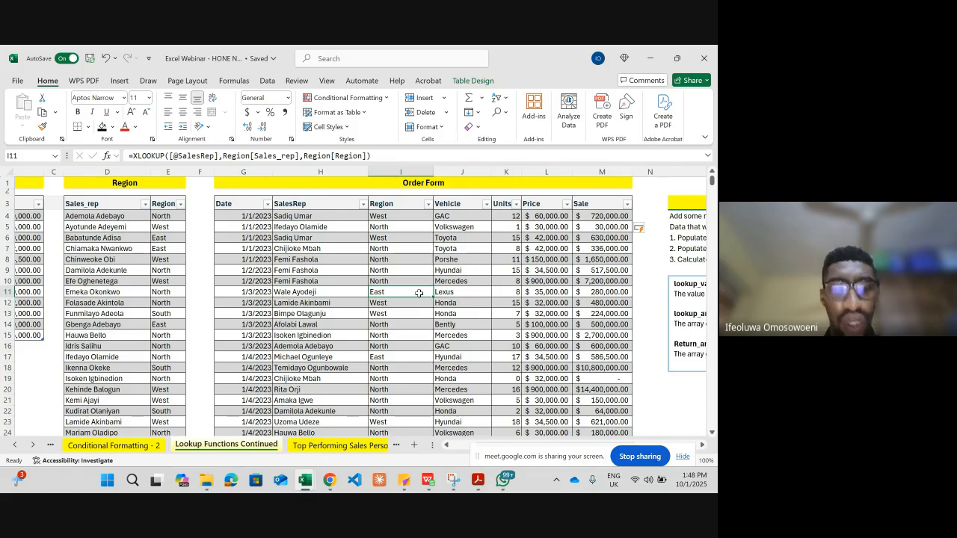
{"action": "key", "text": "ctrl+a"}
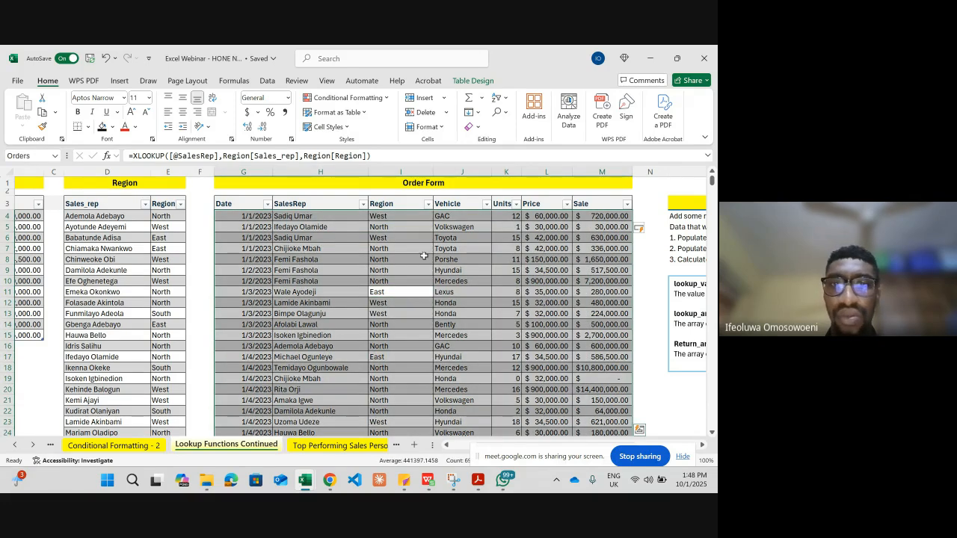
Insert a PivotTable on a new worksheet, using the whole Orders table as its source
{"action": "left_click", "coordinate": [397, 217]}
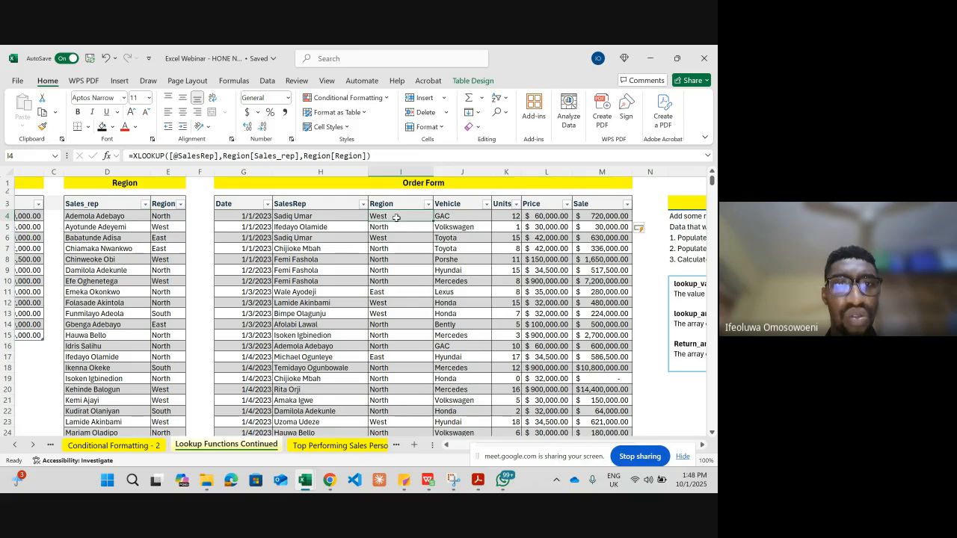
{"action": "left_click", "coordinate": [118, 80]}
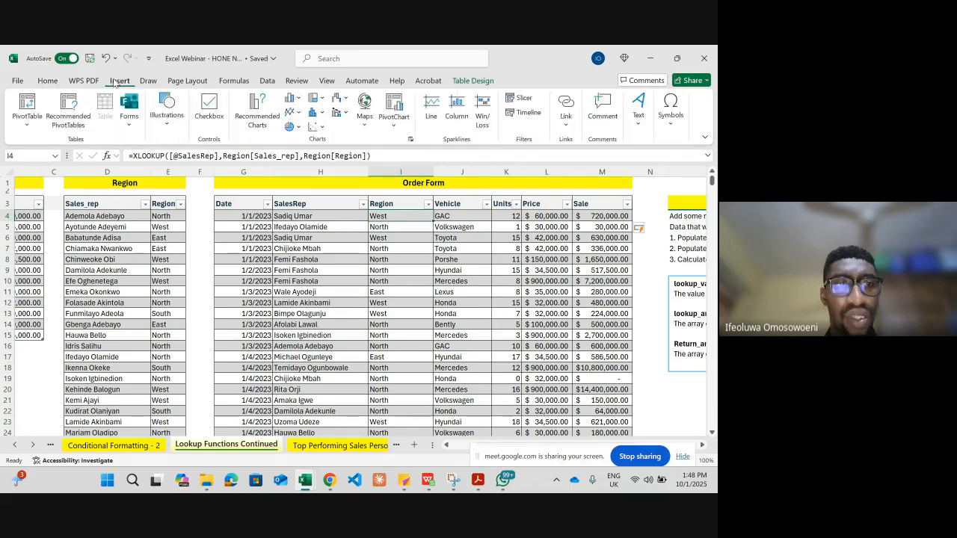
{"action": "left_click", "coordinate": [26, 105]}
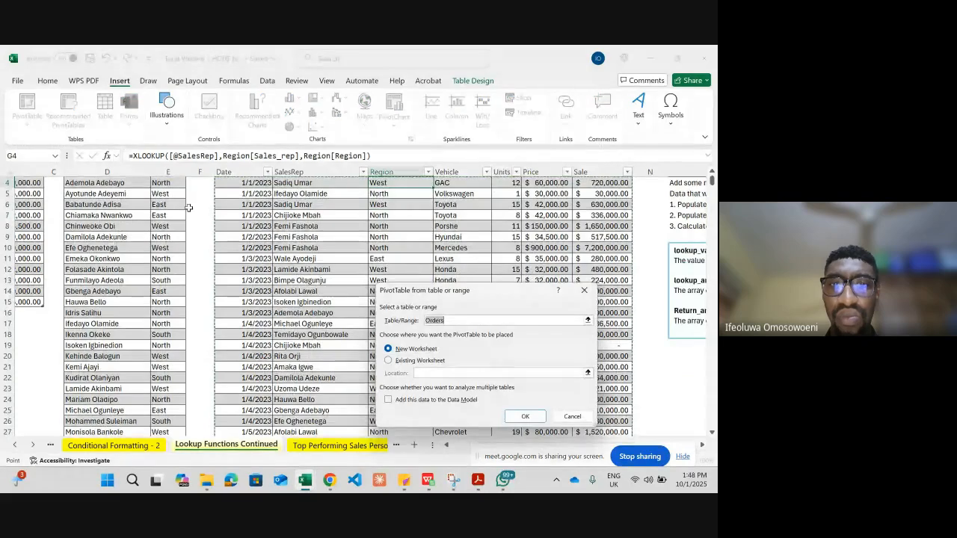
{"action": "scroll", "coordinate": [189, 207], "scroll_direction": "up", "scroll_amount": 1}
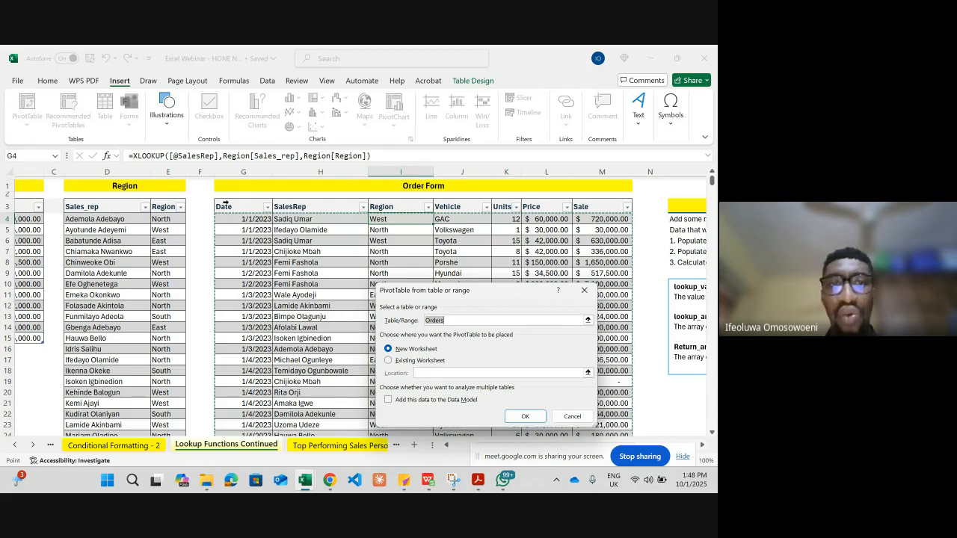
{"action": "left_click", "coordinate": [246, 205]}
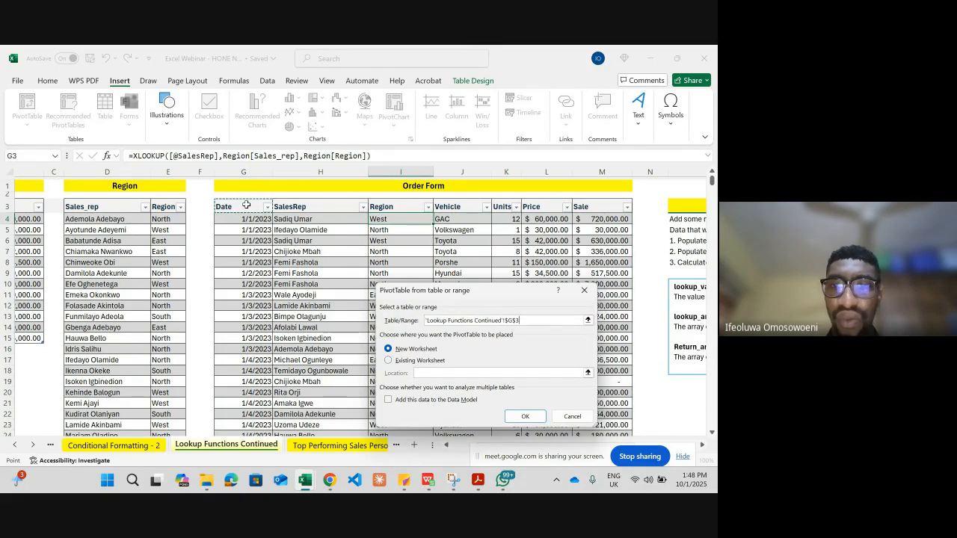
{"action": "key", "text": "ctrl+shift+Right"}
{"action": "key", "text": "ctrl+shift+Down"}
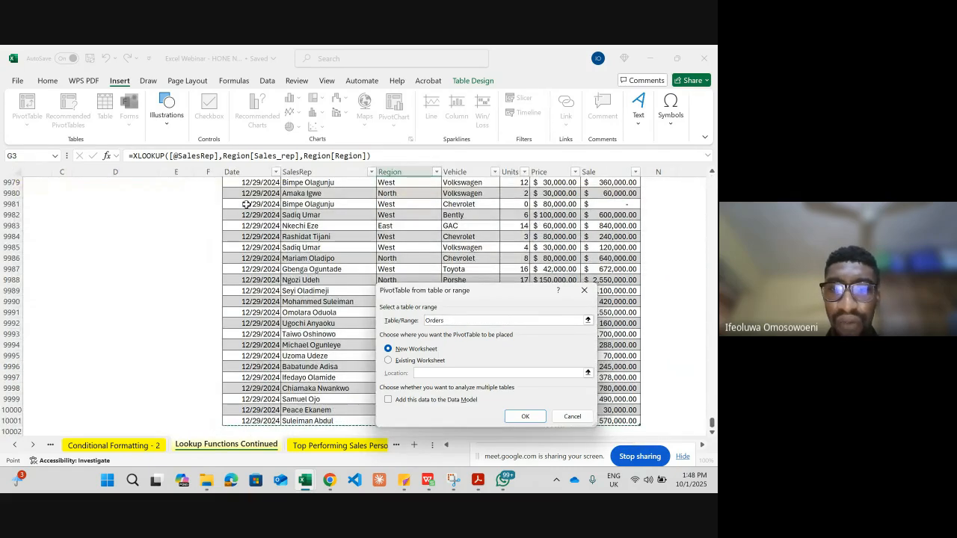
{"action": "left_click", "coordinate": [516, 419]}
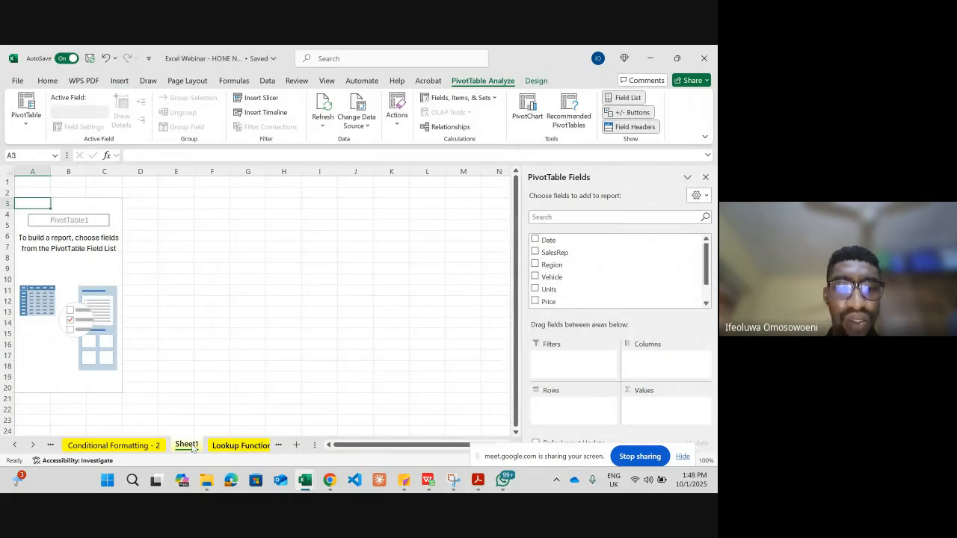
Move the PivotTable's Sheet1 between the Top Performing Sales Person and Least Performing Sales Person sheets
{"action": "left_click_drag", "start_coordinate": [187, 448], "coordinate": [68, 447]}
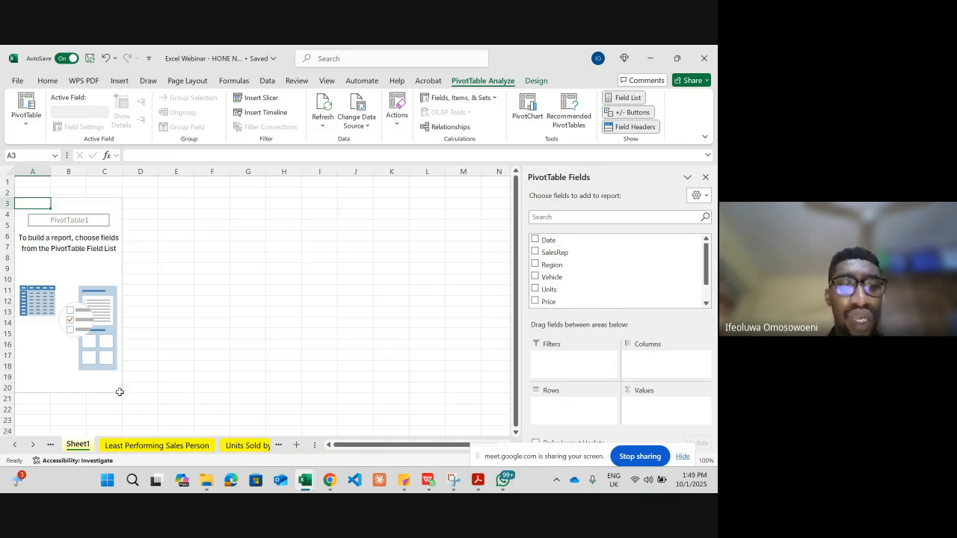
{"action": "left_click", "coordinate": [15, 445]}
{"action": "left_click", "coordinate": [15, 446]}
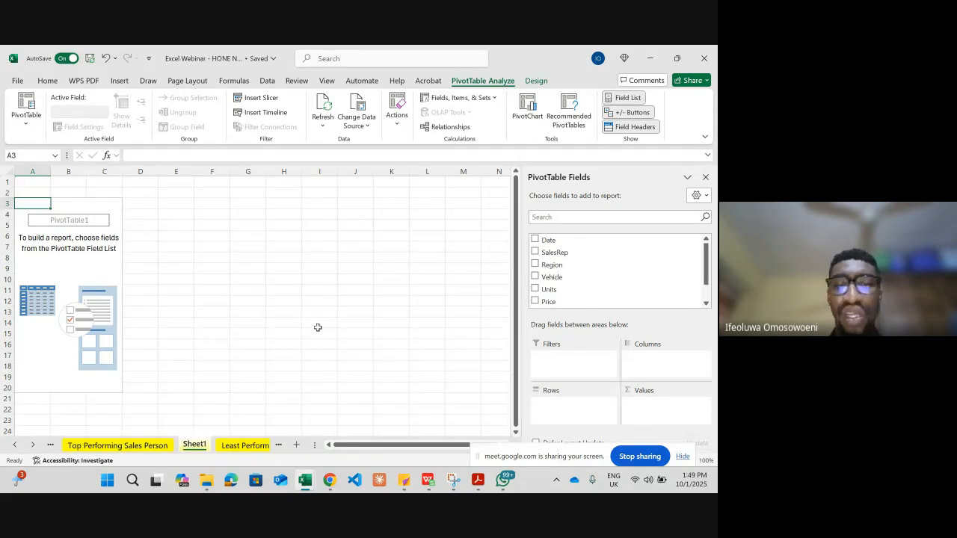
Add SalesRep to the PivotTable's rows and Sale to its values as a sum
{"action": "left_click", "coordinate": [536, 252]}
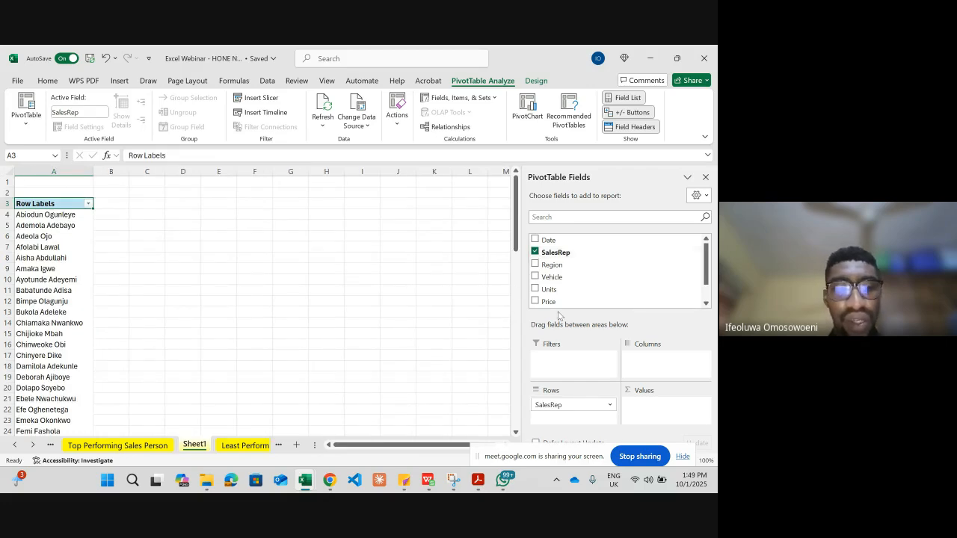
{"action": "scroll", "coordinate": [583, 265], "scroll_direction": "down", "scroll_amount": 1}
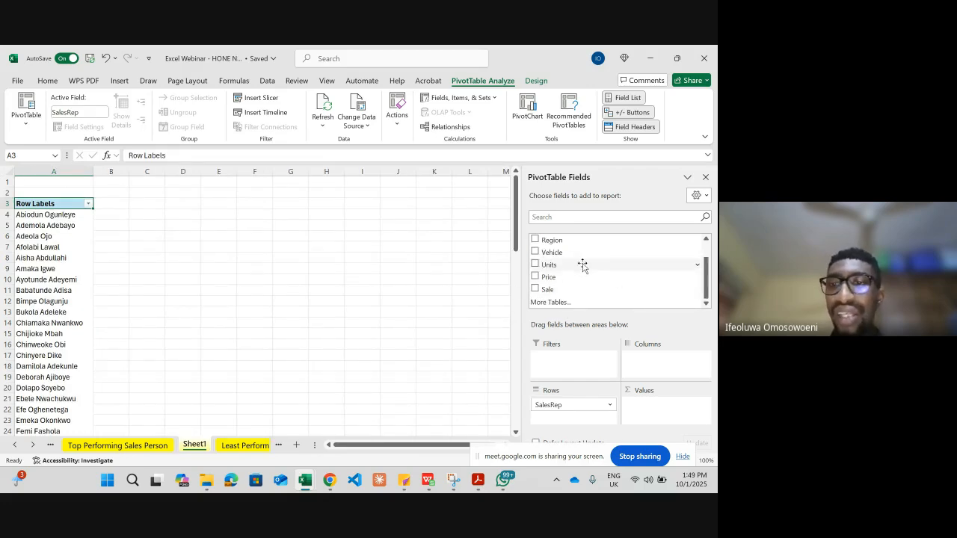
{"action": "left_click", "coordinate": [535, 289]}
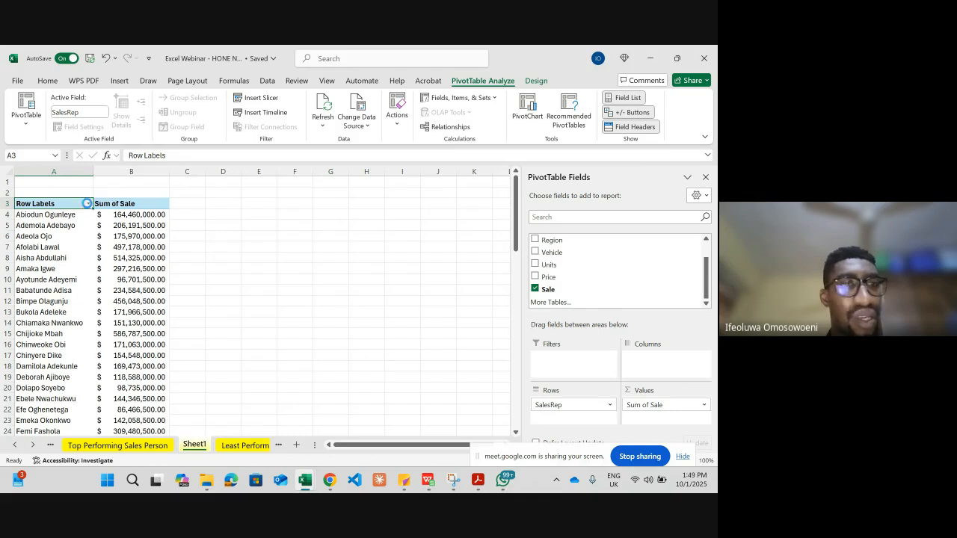
Sort the PivotTable's sales reps in ascending order by Sum of Sale
{"action": "left_click", "coordinate": [88, 205]}
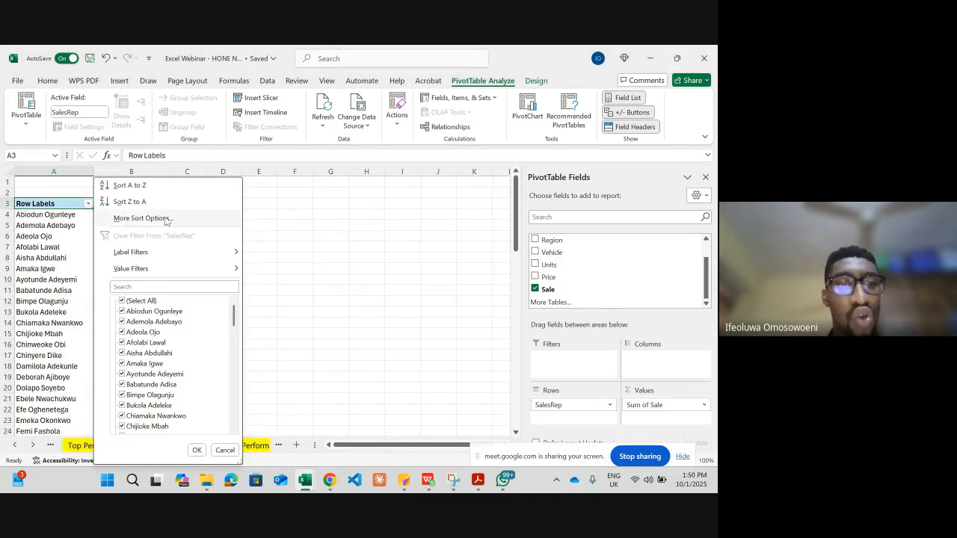
{"action": "left_click", "coordinate": [142, 218]}
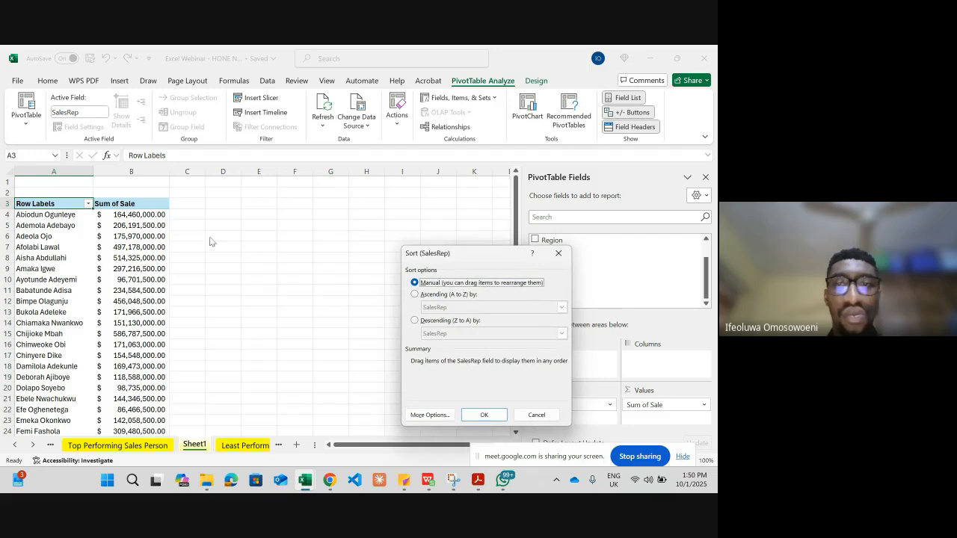
{"action": "left_click", "coordinate": [415, 296]}
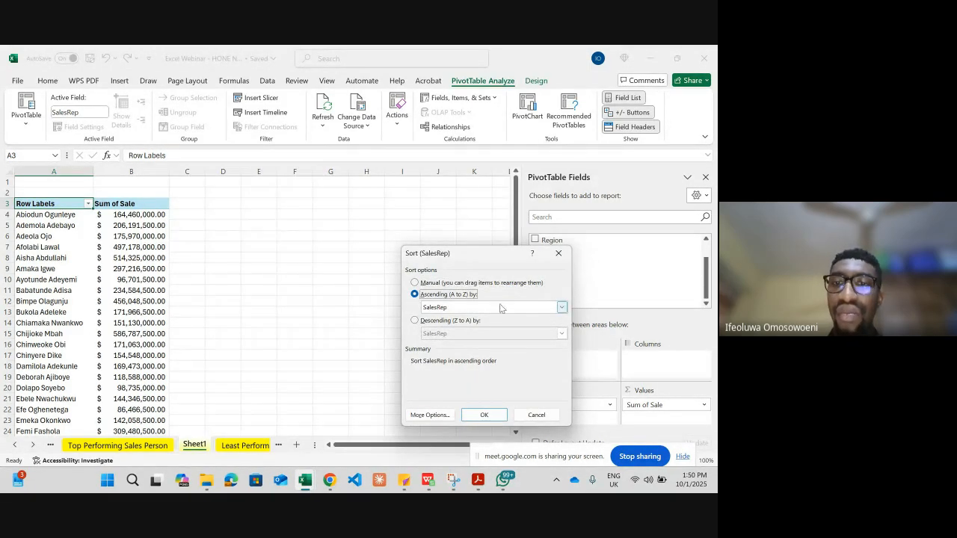
{"action": "left_click", "coordinate": [561, 309]}
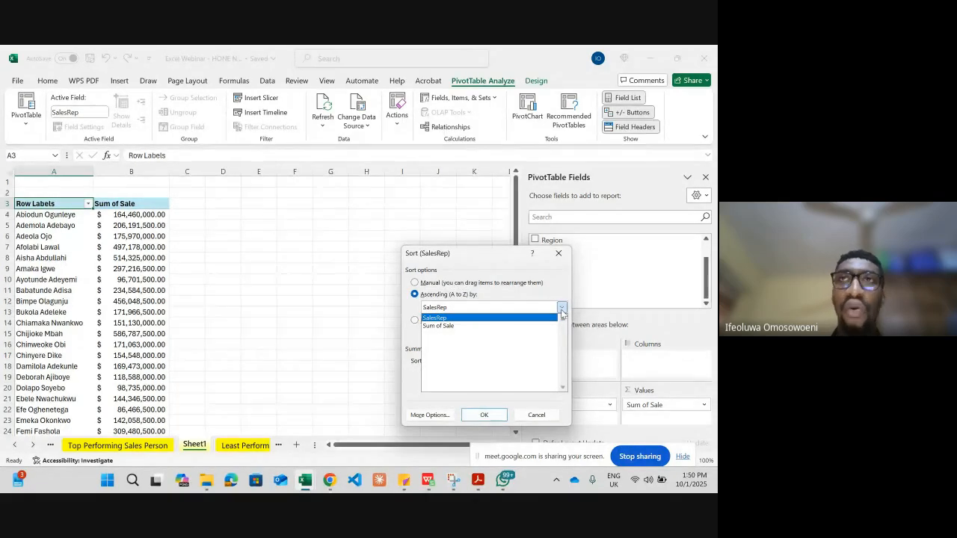
{"action": "left_click", "coordinate": [477, 326]}
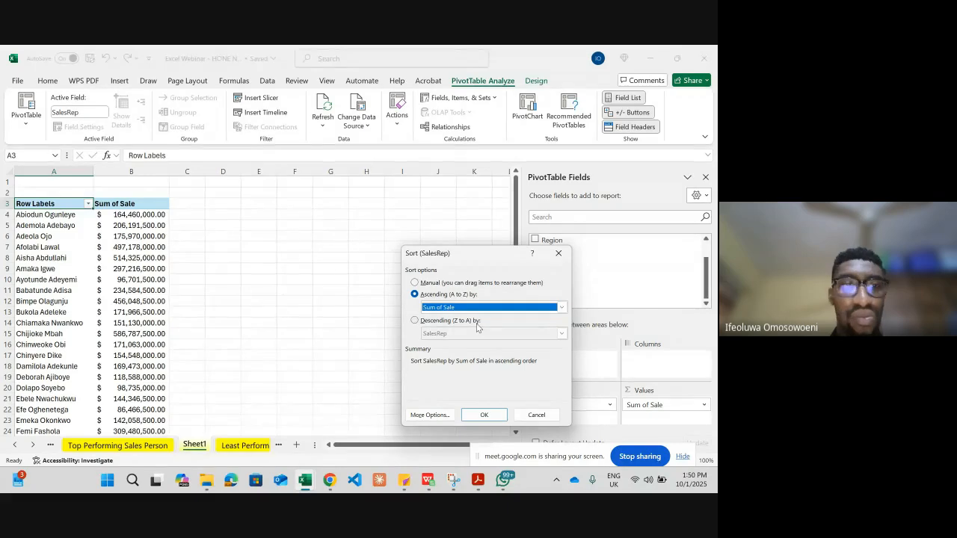
{"action": "left_click", "coordinate": [484, 416]}
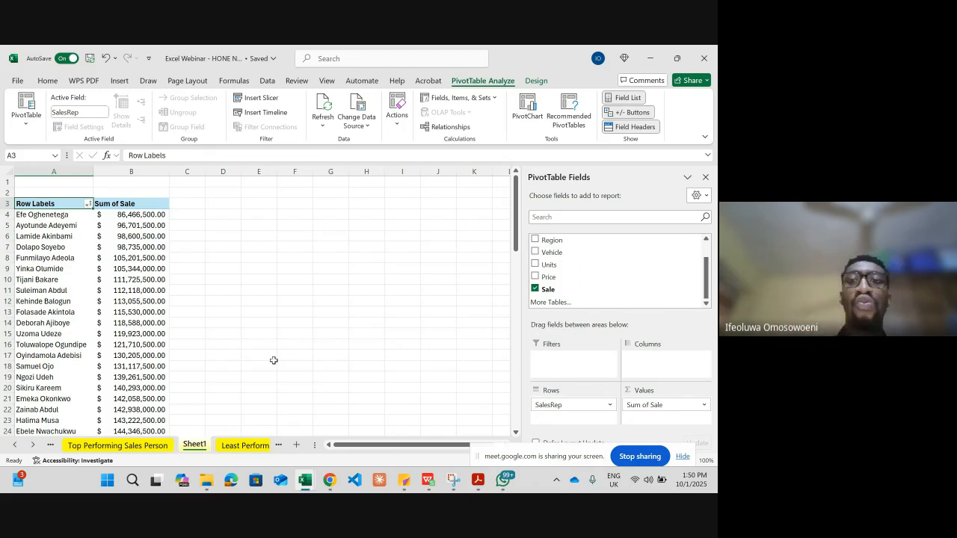
Filter the PivotTable's sales reps to the top 5 items by Sum of Sale
{"action": "left_click", "coordinate": [88, 204]}
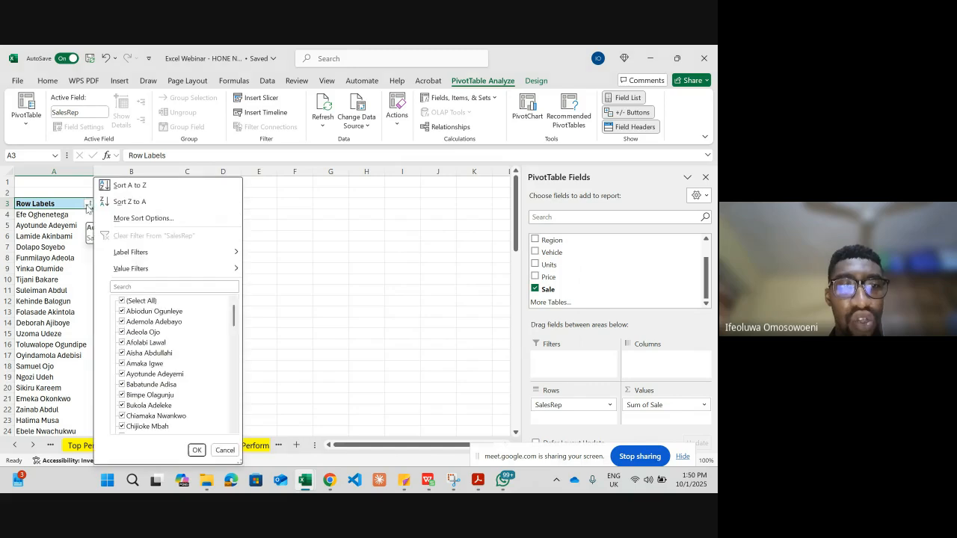
{"action": "mouse_move", "coordinate": [165, 272]}
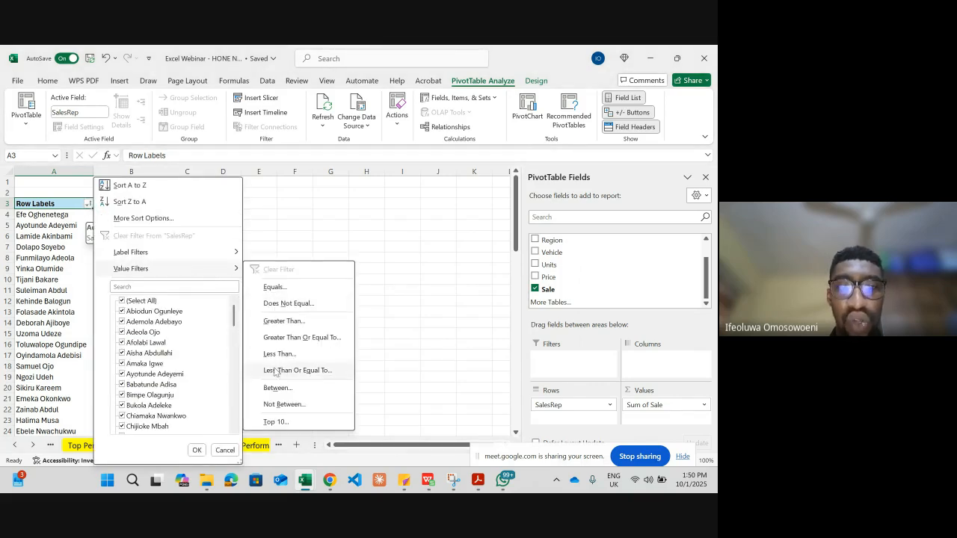
{"action": "left_click", "coordinate": [277, 422]}
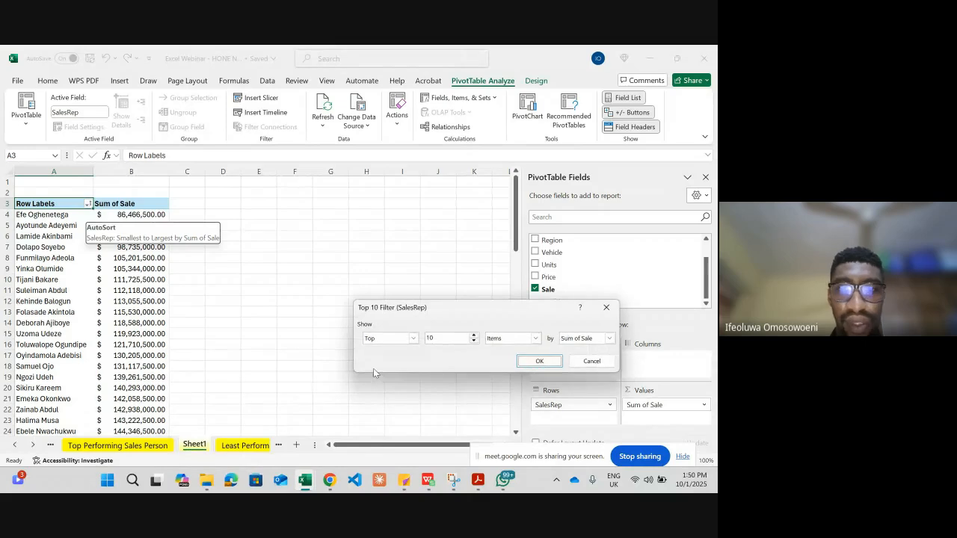
{"action": "left_click", "coordinate": [473, 336]}
{"action": "left_click", "coordinate": [472, 335]}
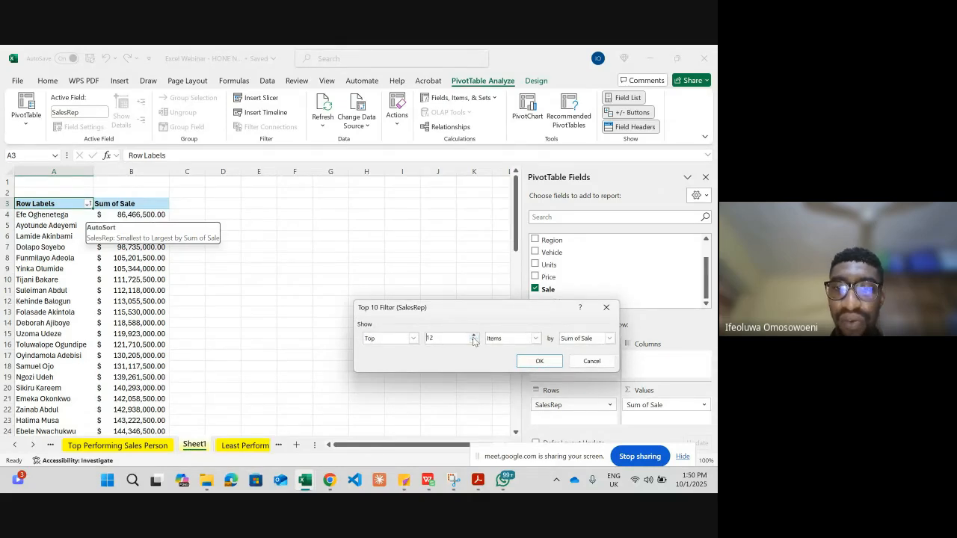
{"action": "left_click", "coordinate": [473, 336]}
{"action": "left_click", "coordinate": [475, 341]}
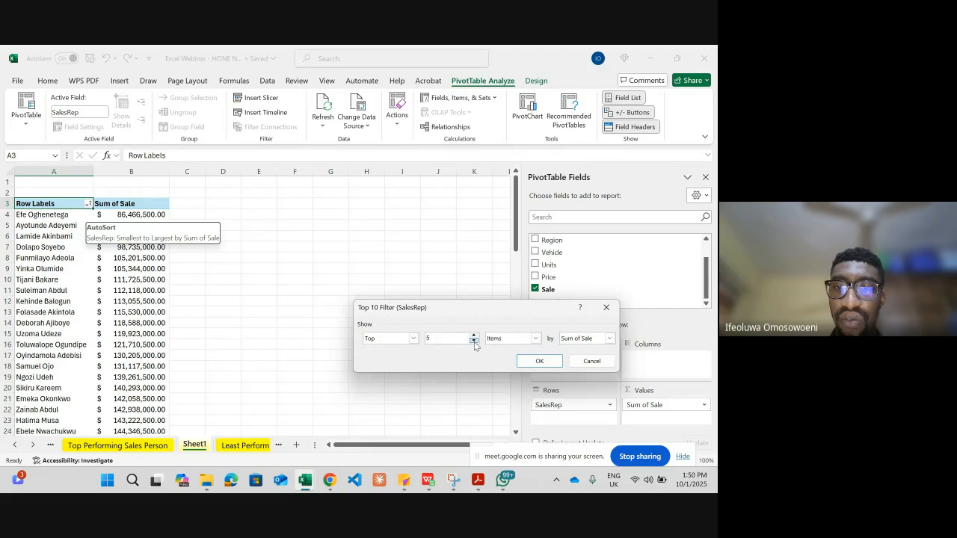
{"action": "left_click", "coordinate": [540, 362]}
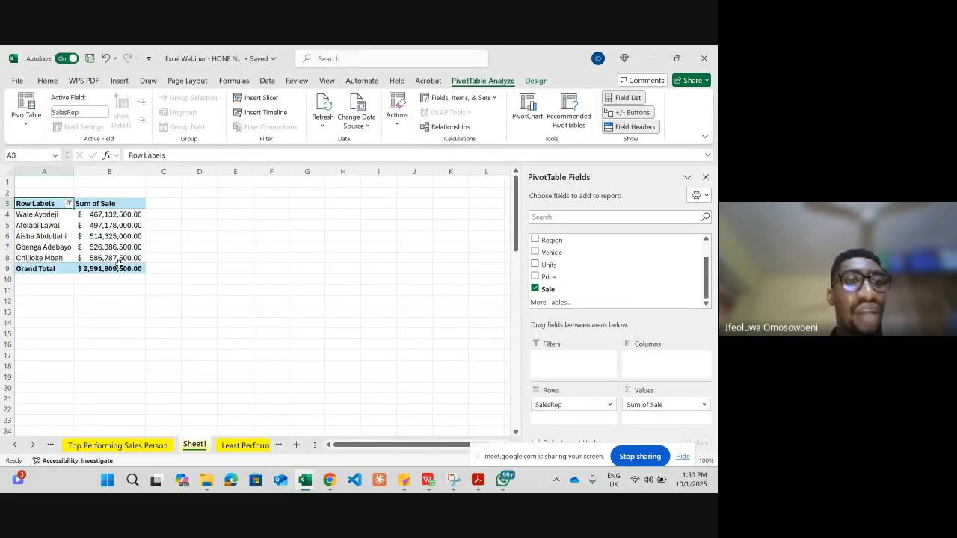
Insert a Clustered Column PivotChart from the filtered PivotTable and place it beside the table
{"action": "left_click", "coordinate": [102, 236]}
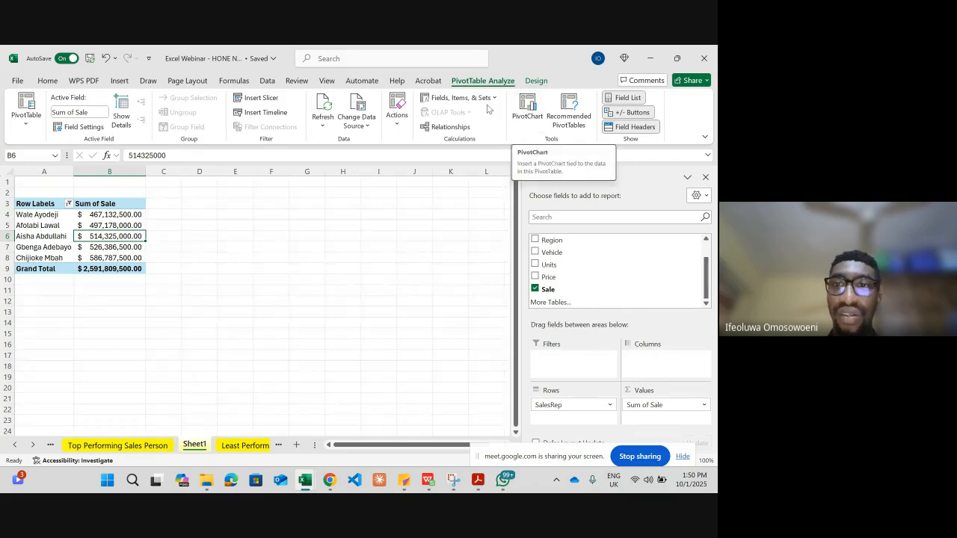
{"action": "left_click", "coordinate": [536, 109]}
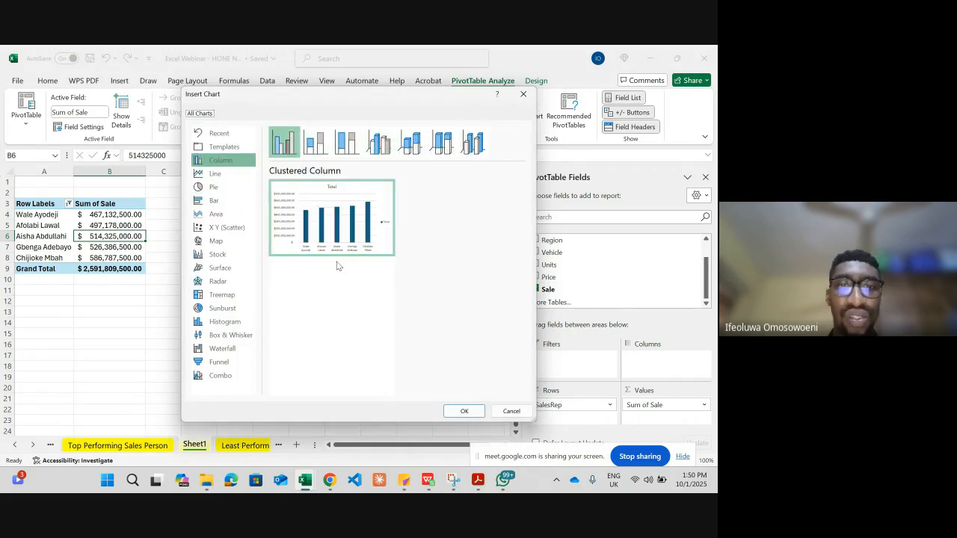
{"action": "mouse_move", "coordinate": [324, 226]}
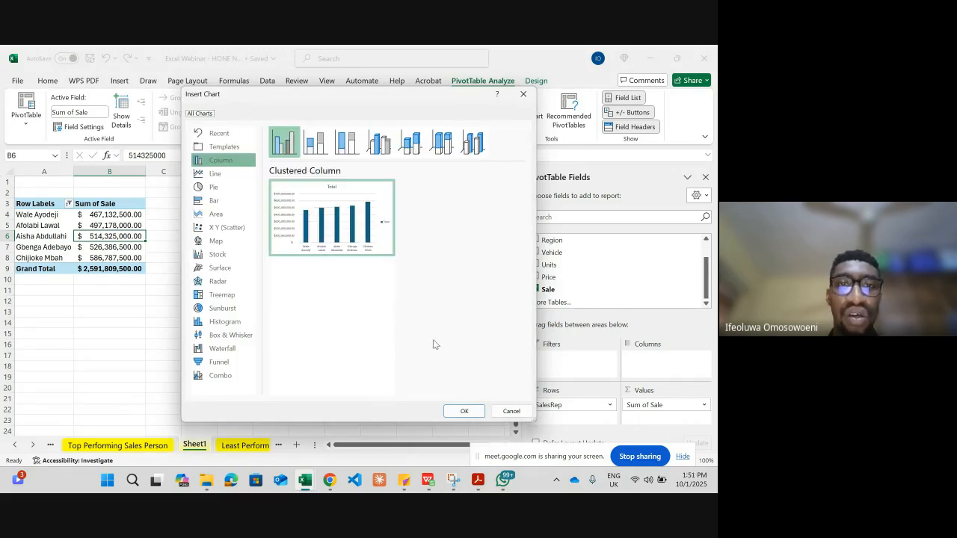
{"action": "left_click", "coordinate": [463, 410]}
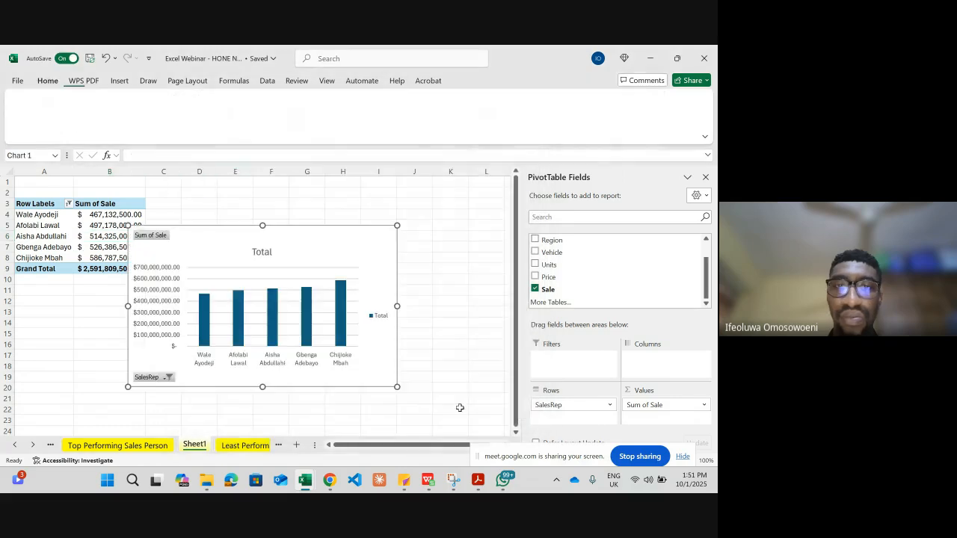
{"action": "left_click_drag", "start_coordinate": [303, 243], "coordinate": [346, 233]}
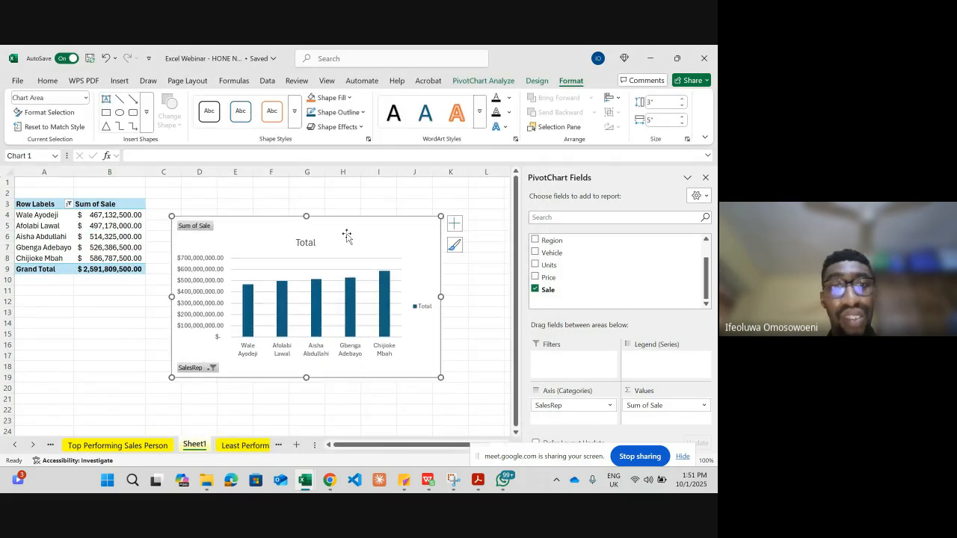
Change the PivotChart's title to "Top 5 Salespersons"
{"action": "double_click", "coordinate": [304, 240]}
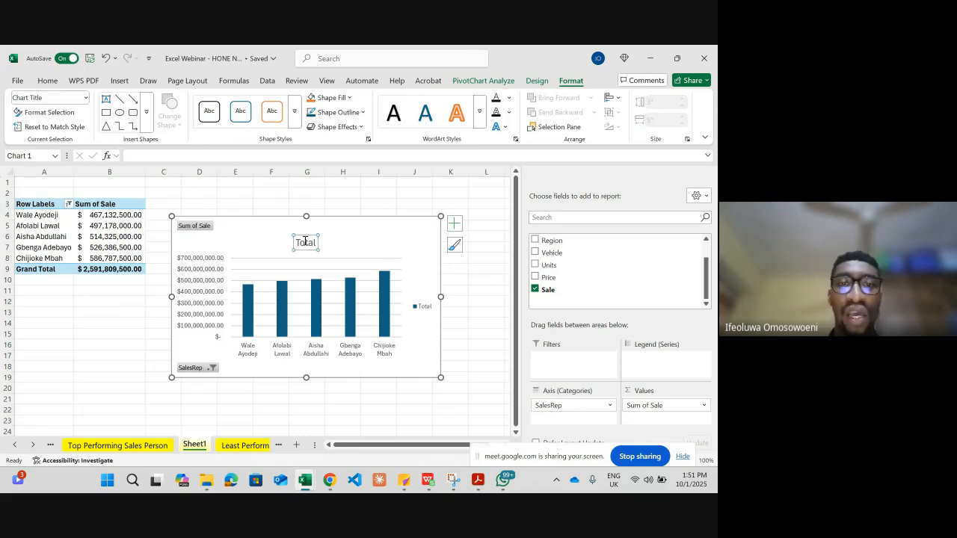
{"action": "double_click", "coordinate": [305, 241]}
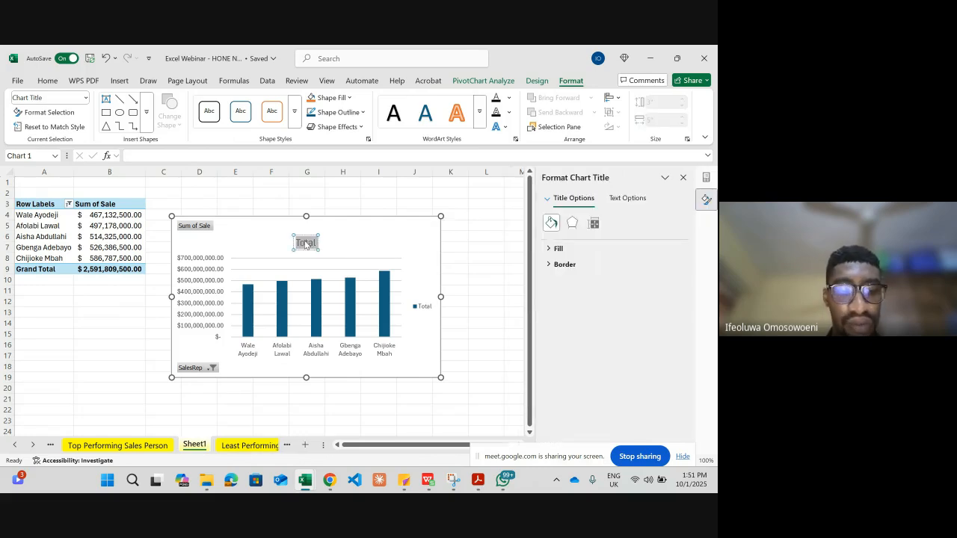
{"action": "type", "text": "Top"}
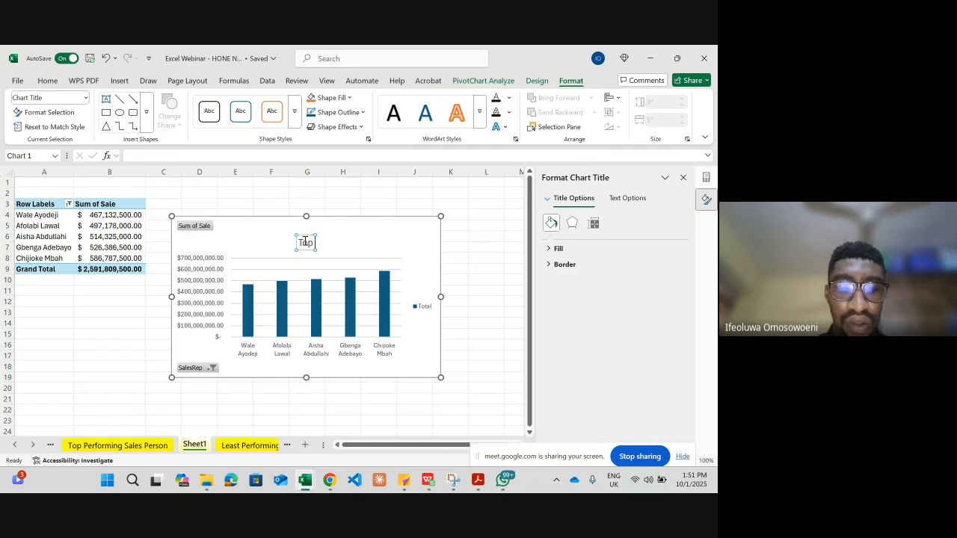
{"action": "type", "text": " 5 S"}
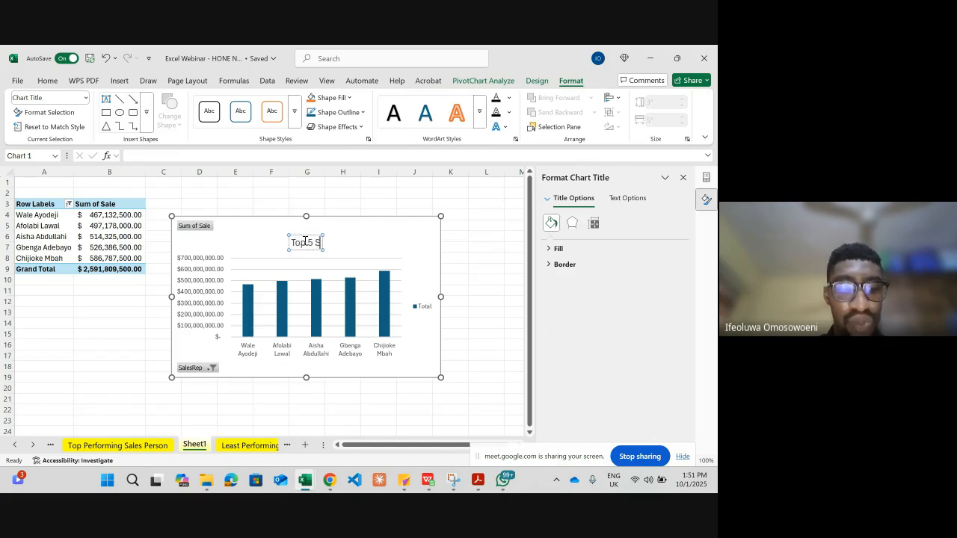
{"action": "type", "text": "alespersons"}
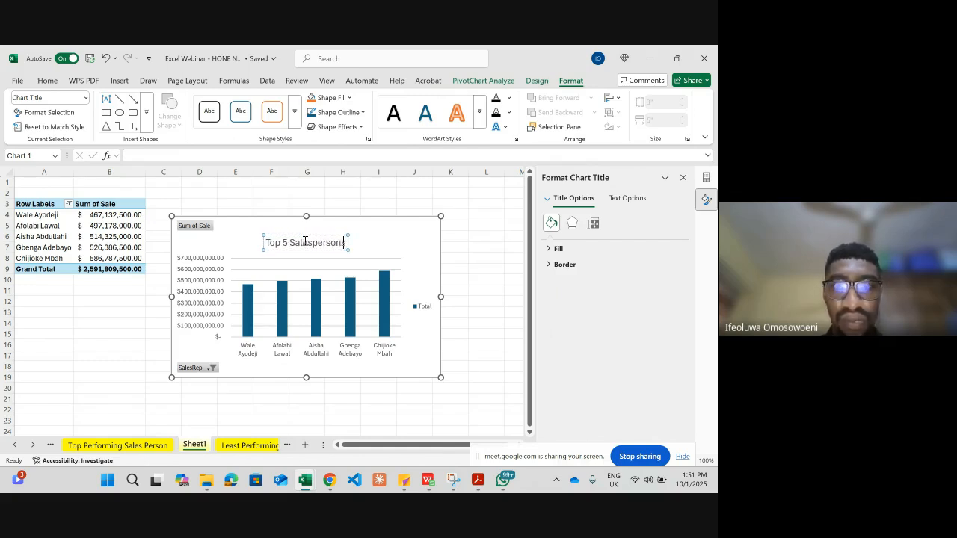
{"action": "left_click", "coordinate": [396, 237]}
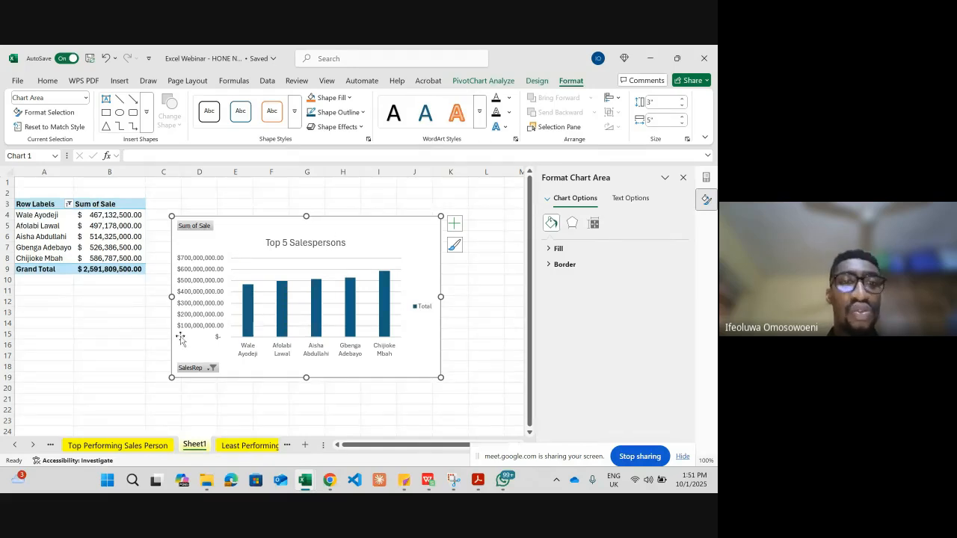
Copy the entire top 5 PivotTable to cell A1 of the Least Performing Sales Person sheet
{"action": "scroll", "coordinate": [165, 288], "scroll_direction": "down", "scroll_amount": 1}
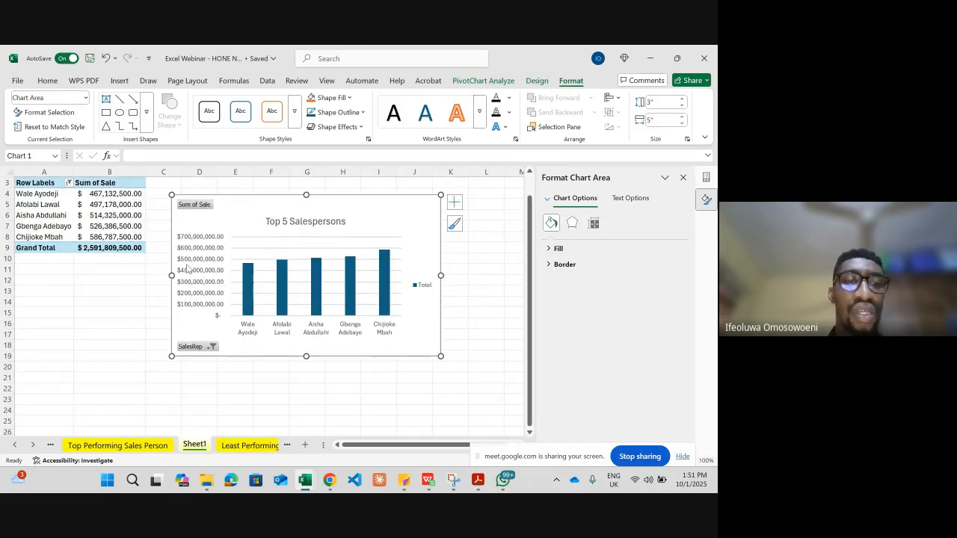
{"action": "left_click", "coordinate": [90, 204]}
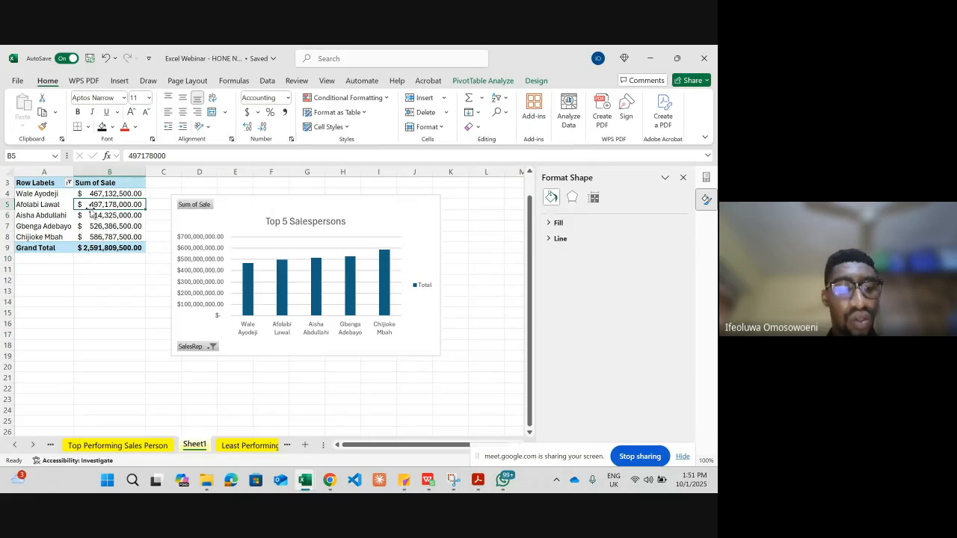
{"action": "key", "text": "ctrl+a"}
{"action": "key", "text": "ctrl+c"}
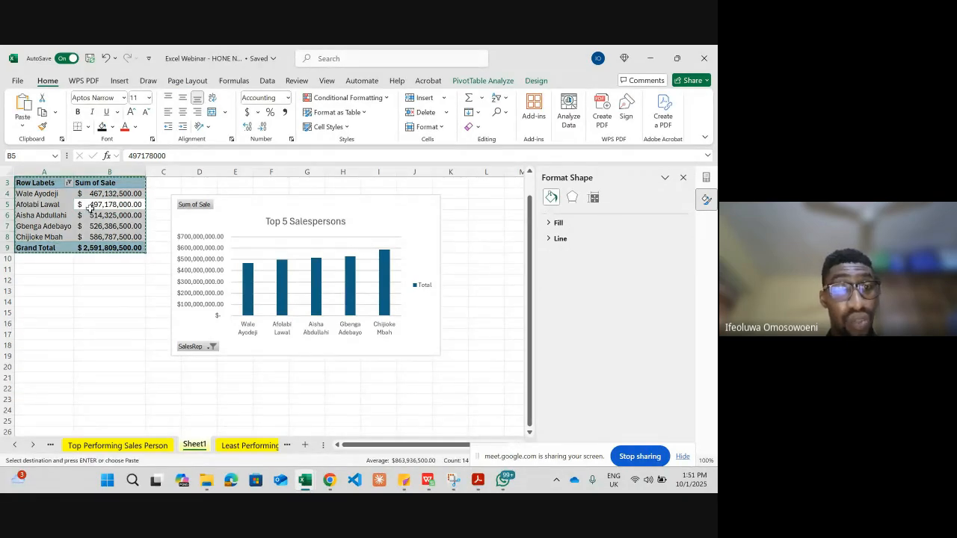
{"action": "left_click", "coordinate": [230, 447]}
{"action": "left_click", "coordinate": [35, 184]}
{"action": "key", "text": "ctrl+v"}
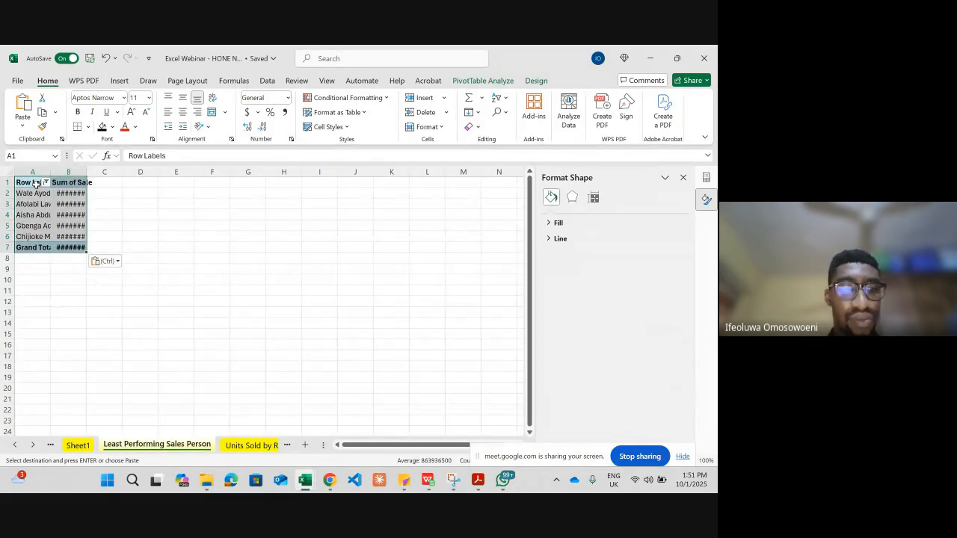
Fit column B to the pasted sale values and close the shape formatting options, keeping the PivotTable selected at B2
{"action": "double_click", "coordinate": [86, 172]}
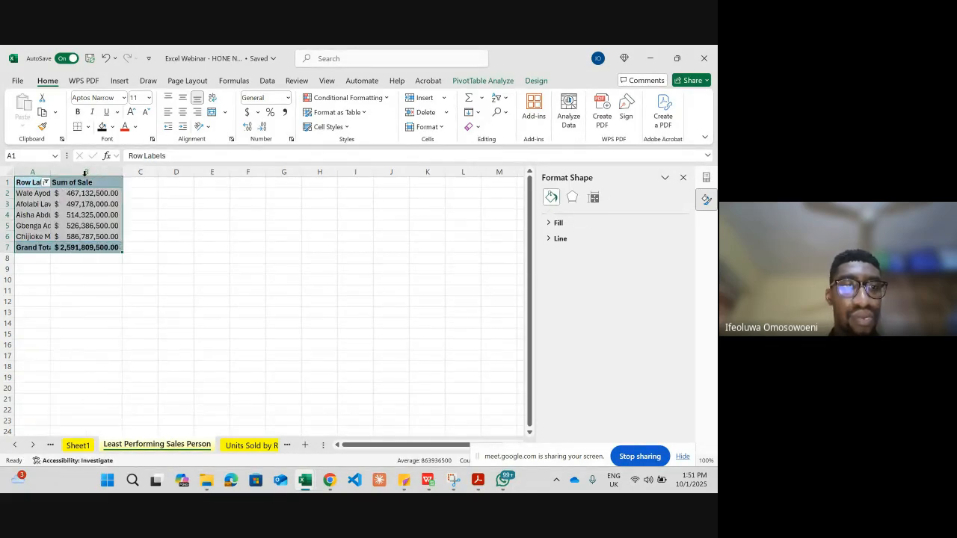
{"action": "left_click", "coordinate": [75, 194]}
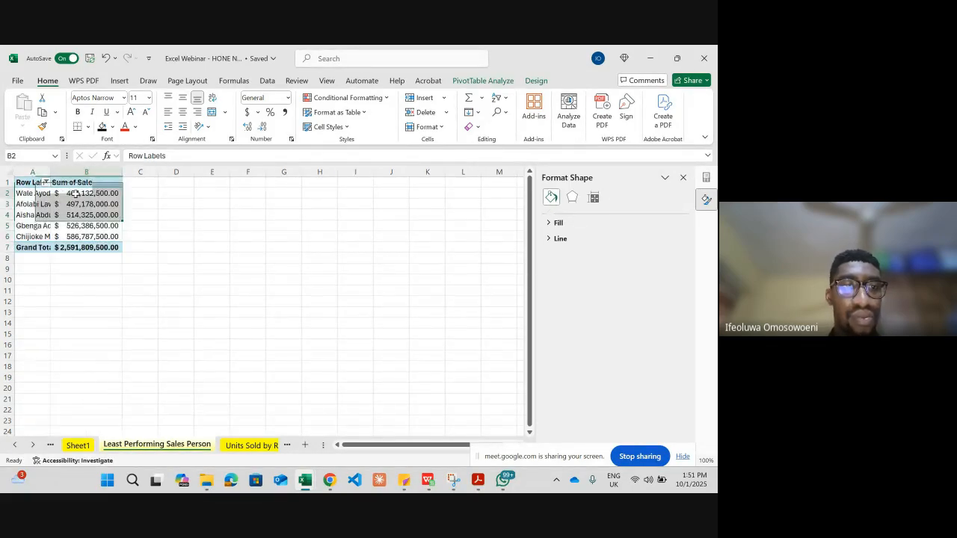
{"action": "left_click", "coordinate": [683, 178]}
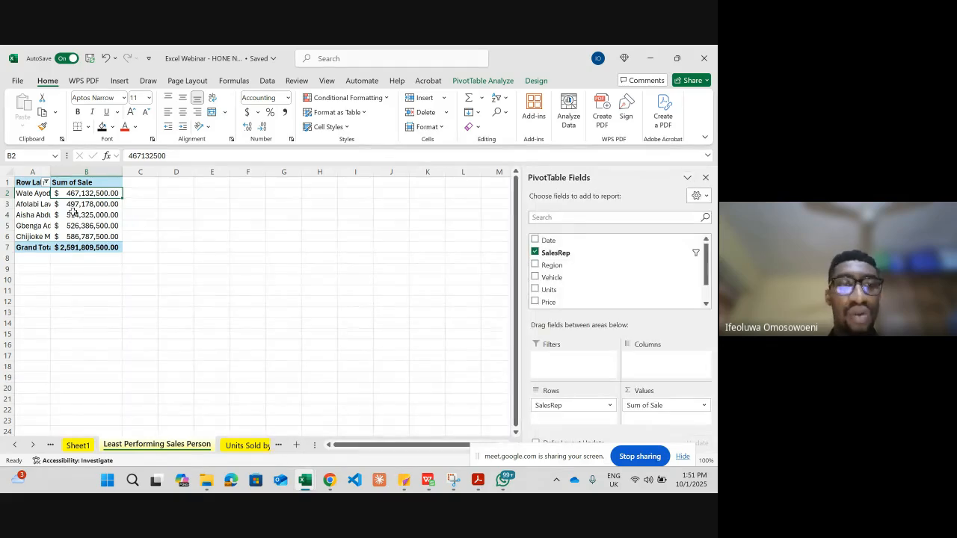
Filter the SalesRep row labels to show the bottom 5 items by Sum of Sale
{"action": "left_click", "coordinate": [45, 183]}
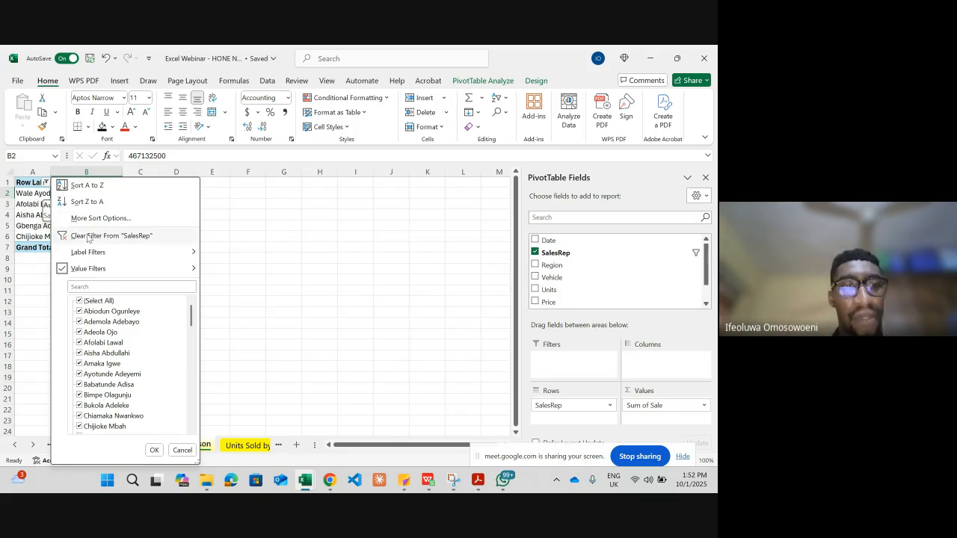
{"action": "mouse_move", "coordinate": [112, 269]}
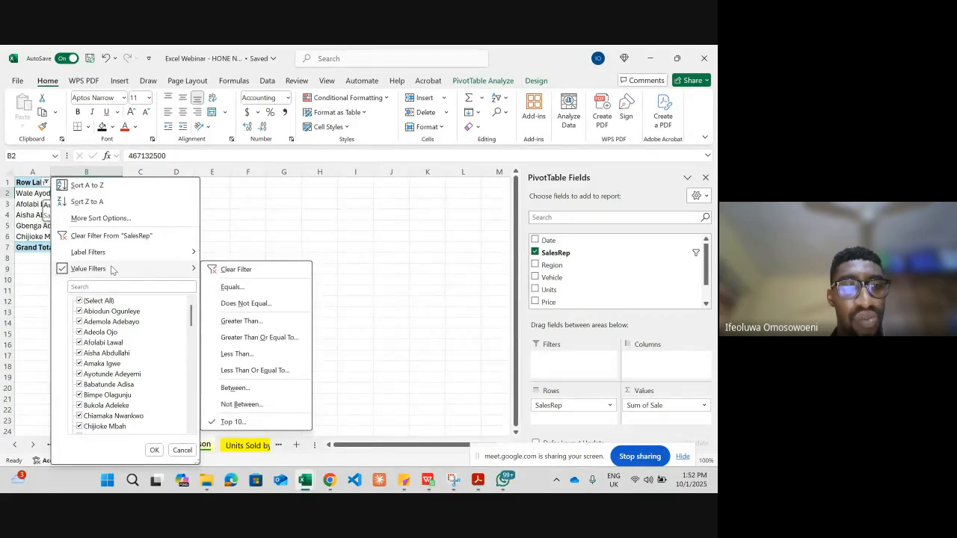
{"action": "left_click", "coordinate": [221, 421]}
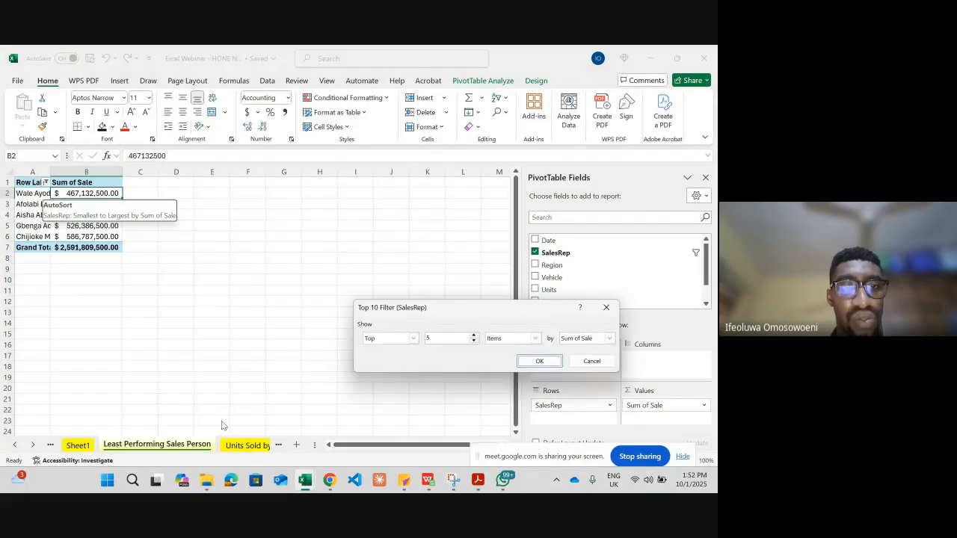
{"action": "left_click", "coordinate": [414, 339]}
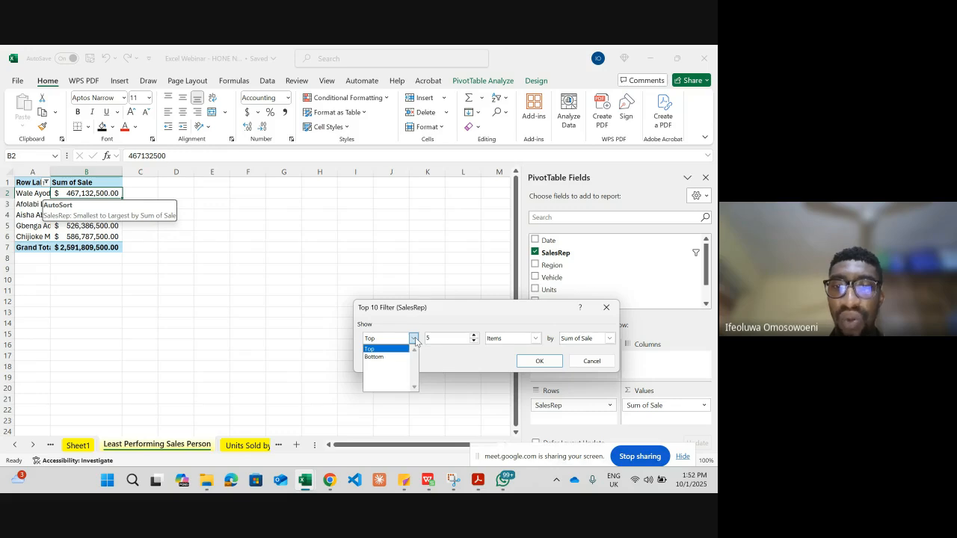
{"action": "left_click", "coordinate": [394, 357]}
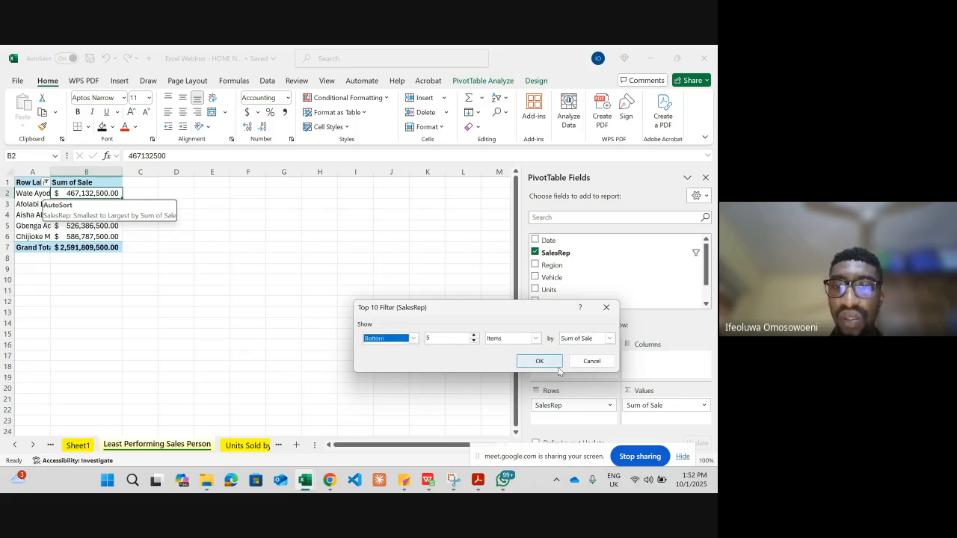
{"action": "left_click", "coordinate": [536, 359]}
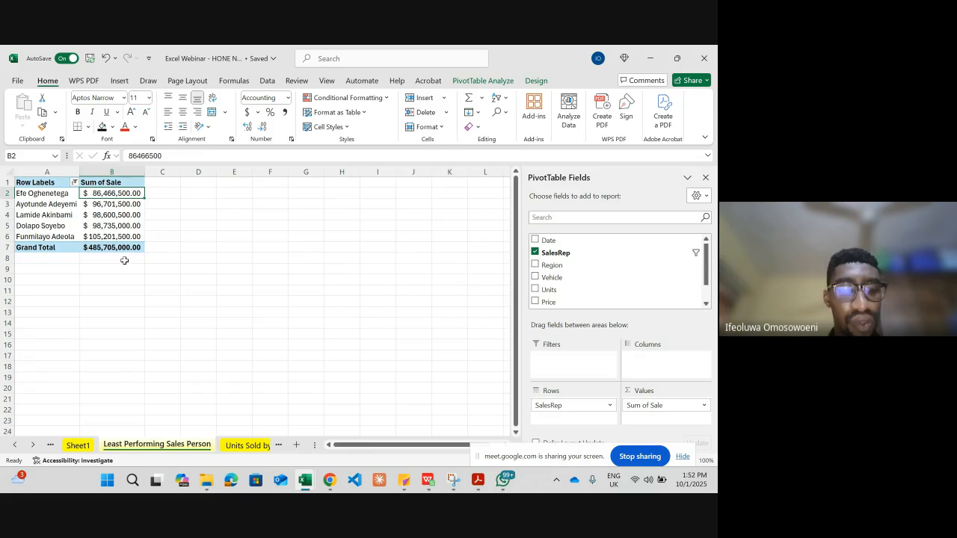
Insert a Clustered Bar PivotChart from the bottom 5 PivotTable, widen it to about 6.27 inches and place it beside the table
{"action": "key", "text": "ctrl+a"}
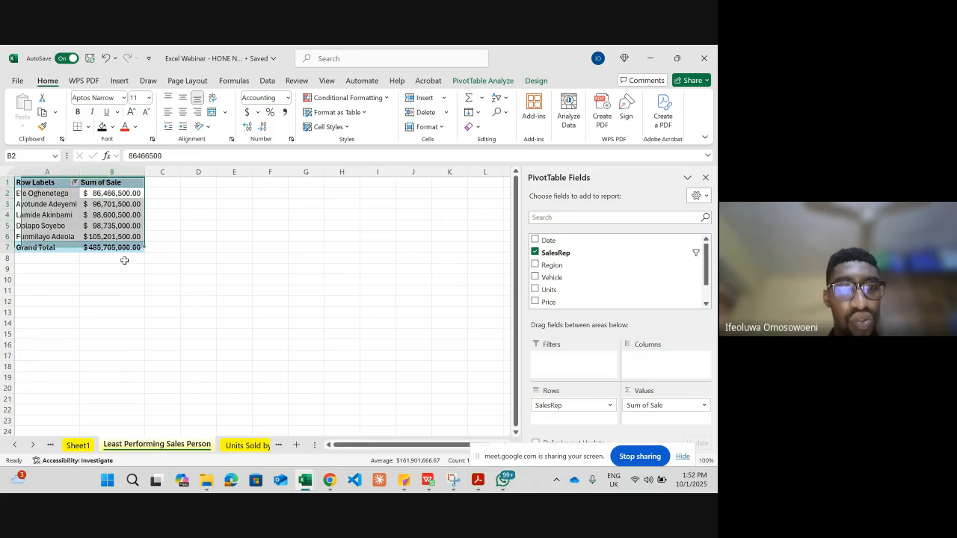
{"action": "left_click", "coordinate": [482, 81]}
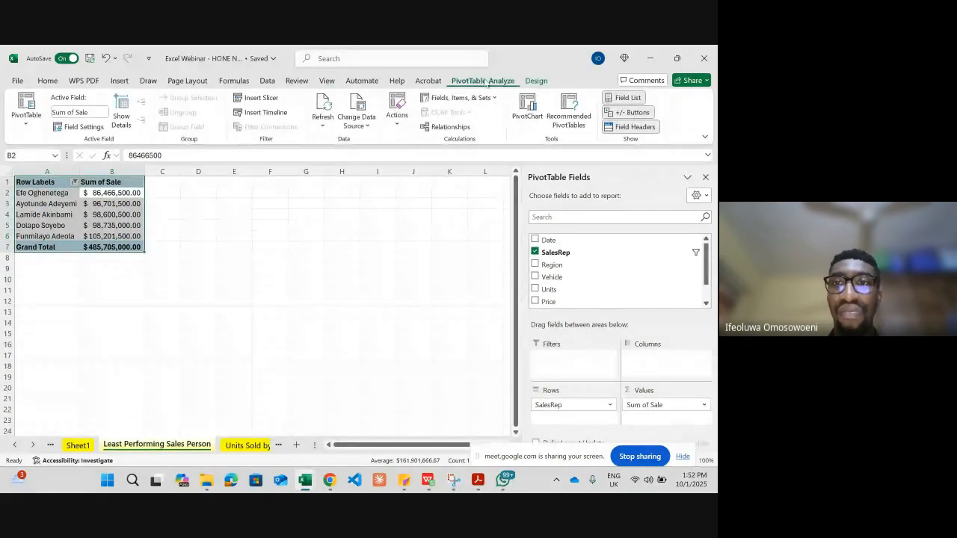
{"action": "left_click", "coordinate": [534, 114]}
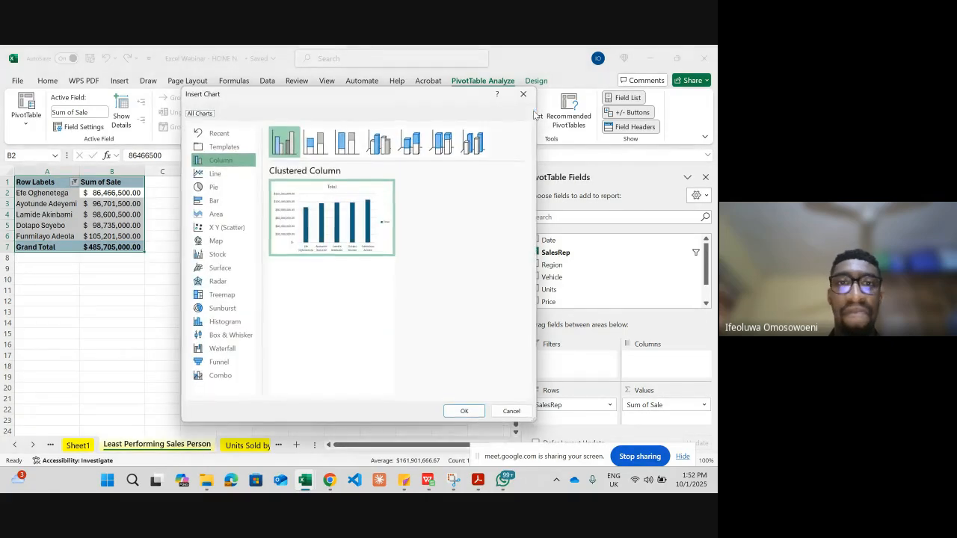
{"action": "left_click", "coordinate": [224, 201]}
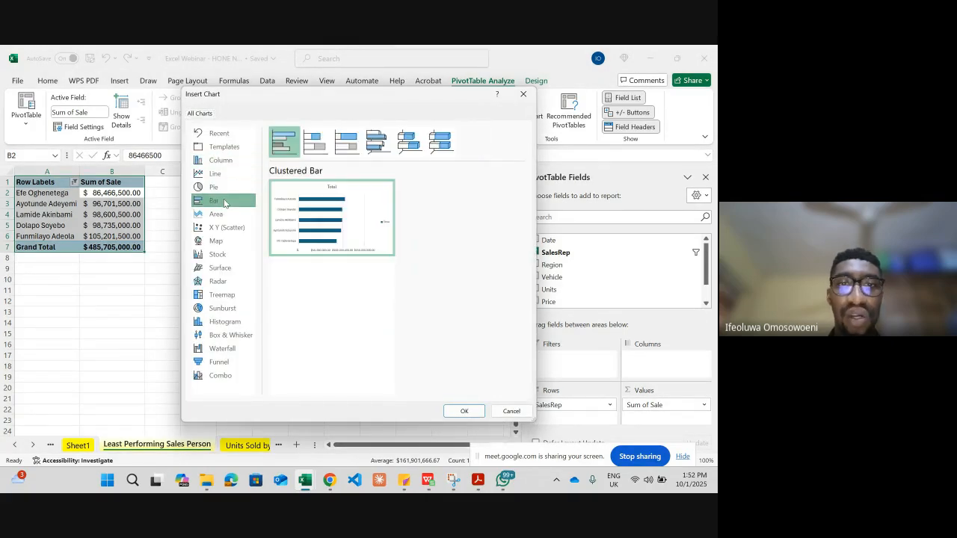
{"action": "mouse_move", "coordinate": [371, 205]}
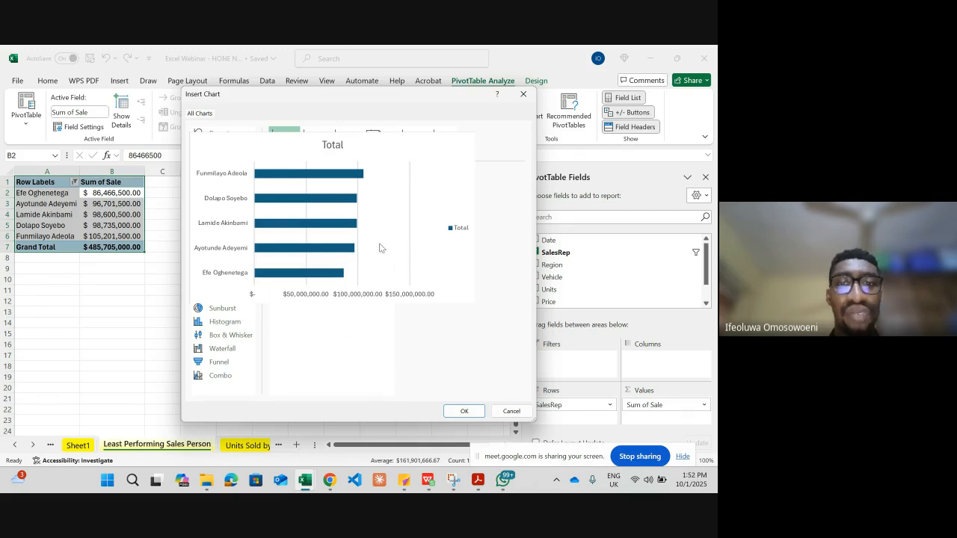
{"action": "left_click", "coordinate": [464, 411]}
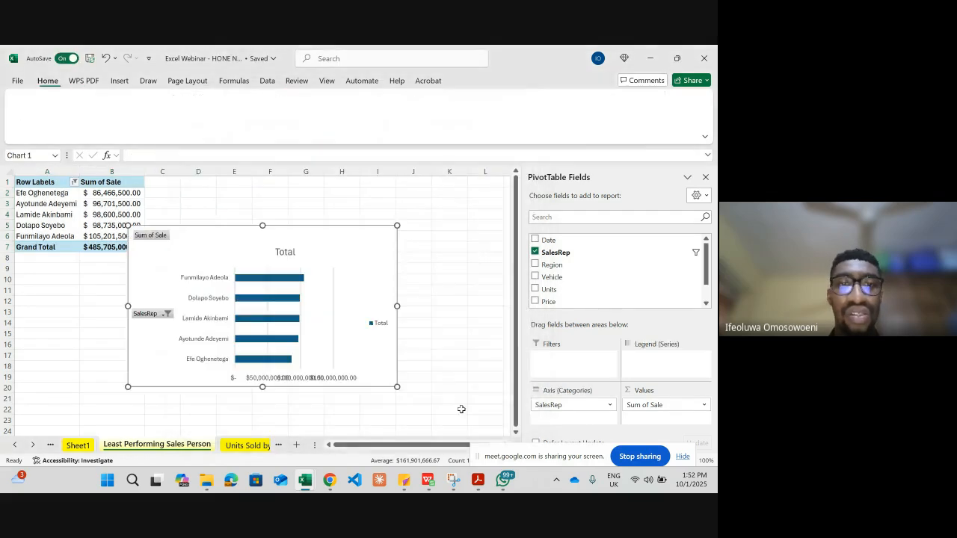
{"action": "left_click_drag", "start_coordinate": [397, 307], "coordinate": [465, 305]}
{"action": "left_click_drag", "start_coordinate": [344, 243], "coordinate": [374, 229]}
Fill the bars of the least performing salespersons chart with orange
{"action": "left_click", "coordinate": [327, 269]}
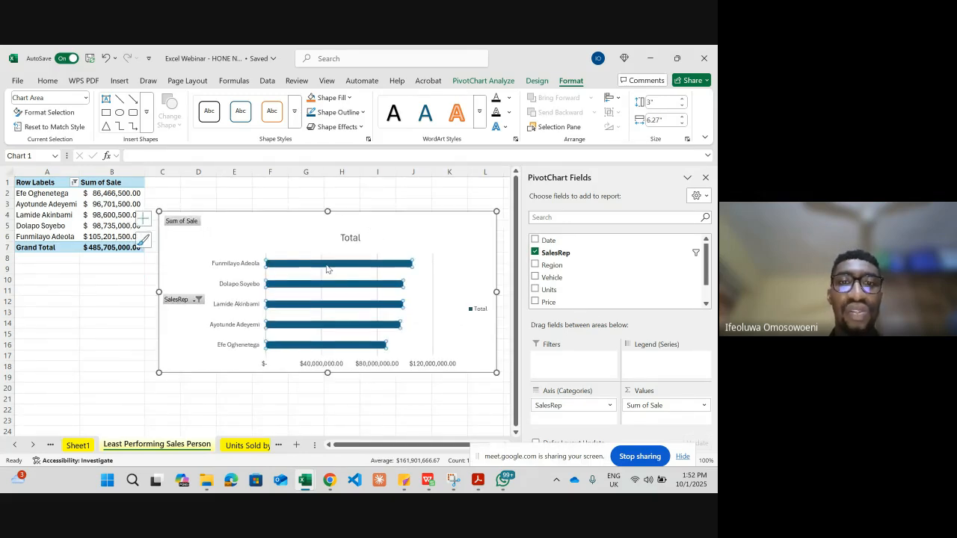
{"action": "left_click", "coordinate": [311, 101]}
{"action": "left_click", "coordinate": [312, 224]}
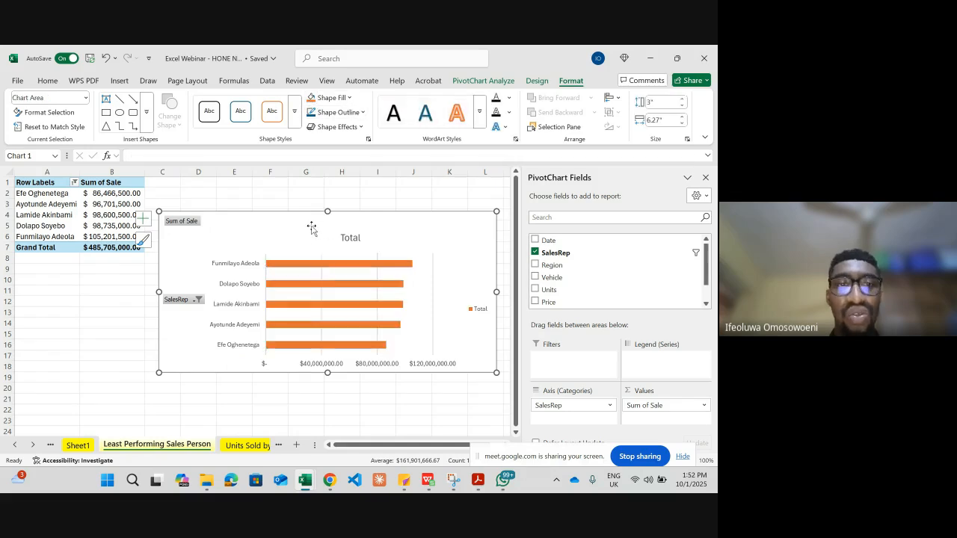
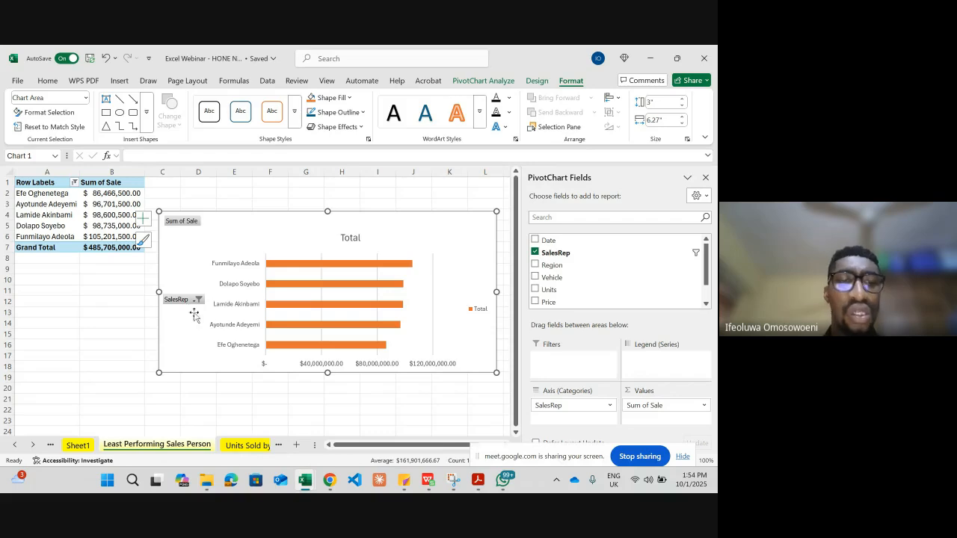
Copy the entire bottom 5 PivotTable to cell A1 of the Units Sold by Region sheet and fit column B to its values
{"action": "left_click", "coordinate": [71, 195]}
{"action": "left_click", "coordinate": [100, 212]}
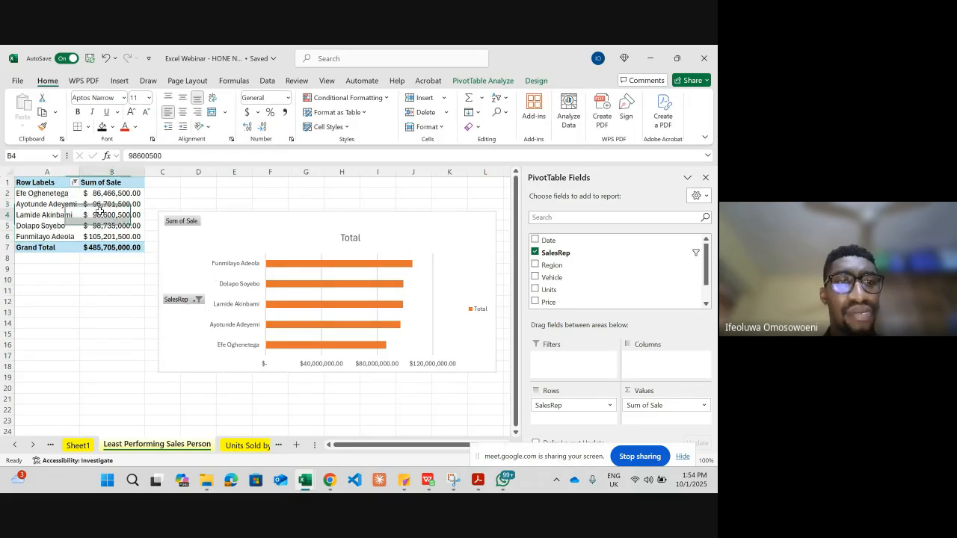
{"action": "key", "text": "ctrl+a"}
{"action": "key", "text": "ctrl+c"}
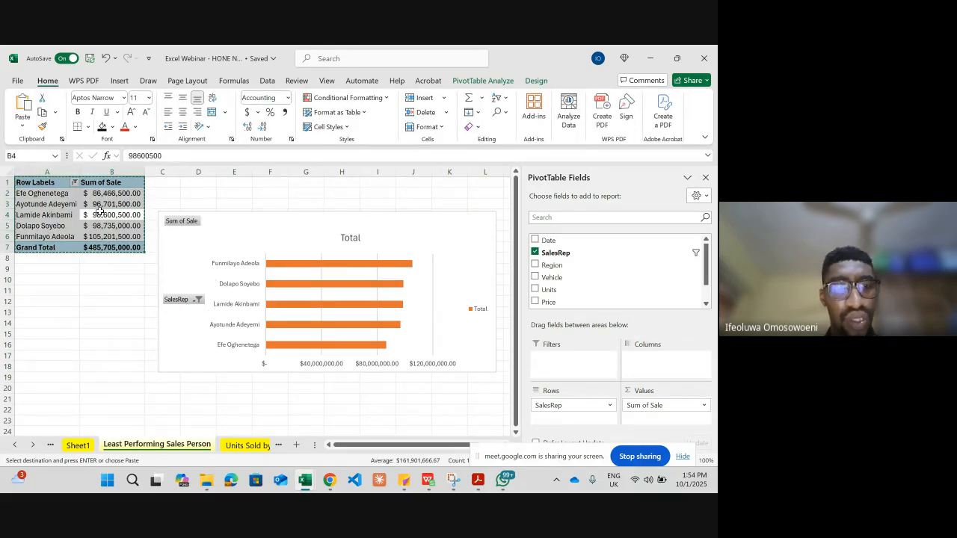
{"action": "left_click", "coordinate": [246, 445]}
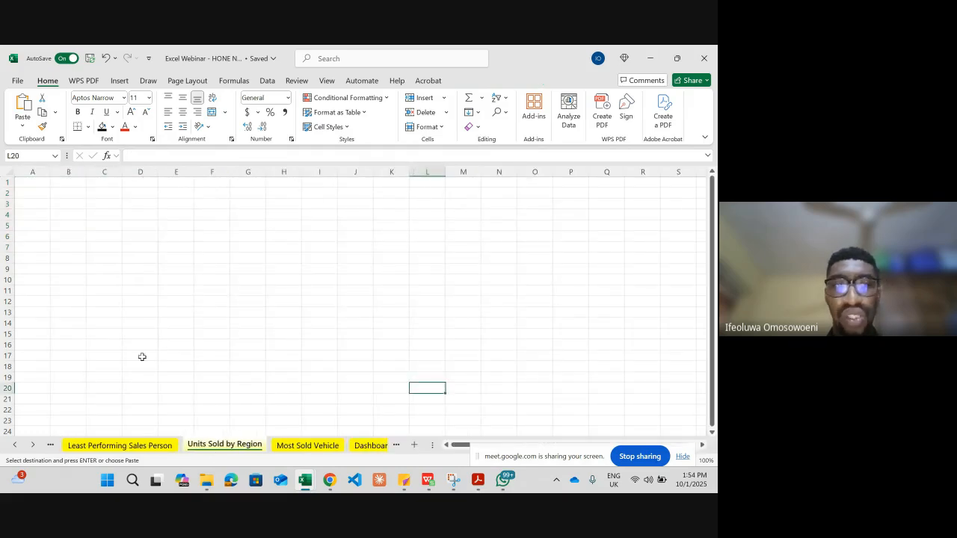
{"action": "left_click", "coordinate": [39, 185]}
{"action": "key", "text": "ctrl+v"}
{"action": "double_click", "coordinate": [84, 177]}
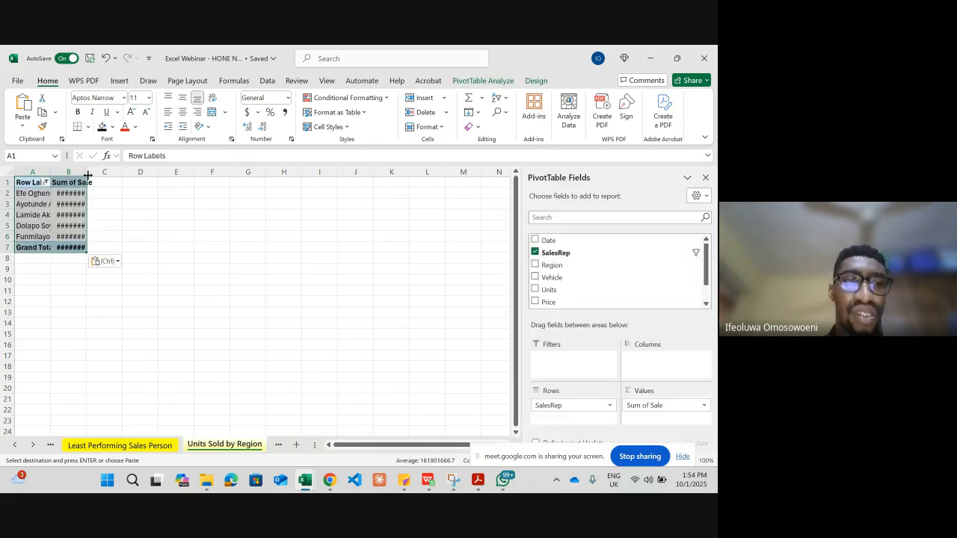
{"action": "left_click", "coordinate": [84, 193]}
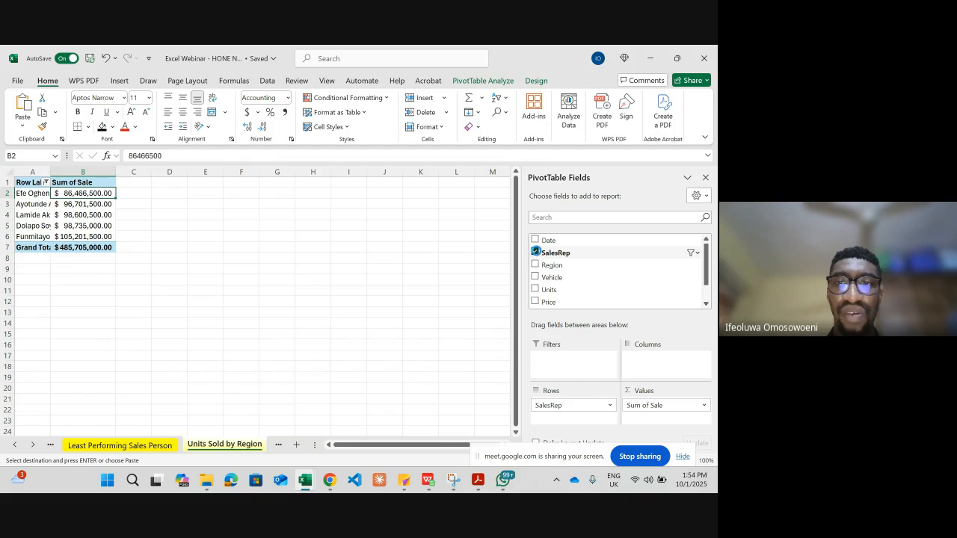
Replace the copied PivotTable's SalesRep and Sale fields with Region as rows and Sum of Units as values
{"action": "left_click", "coordinate": [536, 253]}
{"action": "scroll", "coordinate": [553, 269], "scroll_direction": "down", "scroll_amount": 1}
{"action": "left_click", "coordinate": [535, 289]}
{"action": "scroll", "coordinate": [583, 265], "scroll_direction": "up", "scroll_amount": 2}
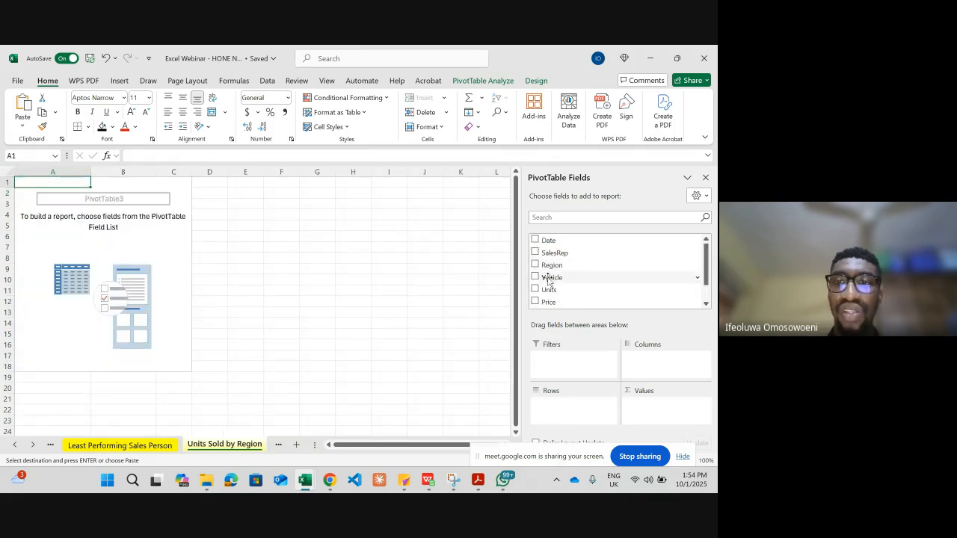
{"action": "left_click", "coordinate": [535, 265]}
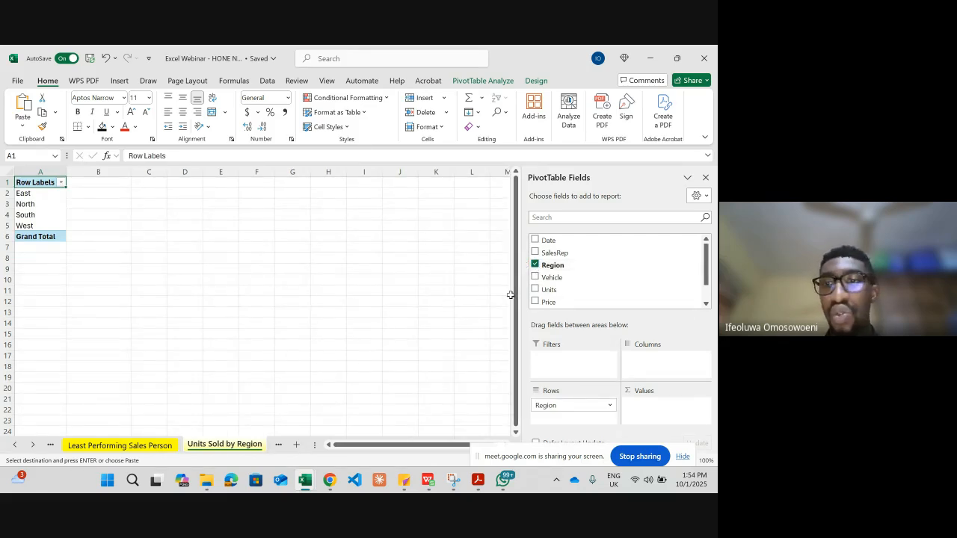
{"action": "left_click", "coordinate": [535, 290]}
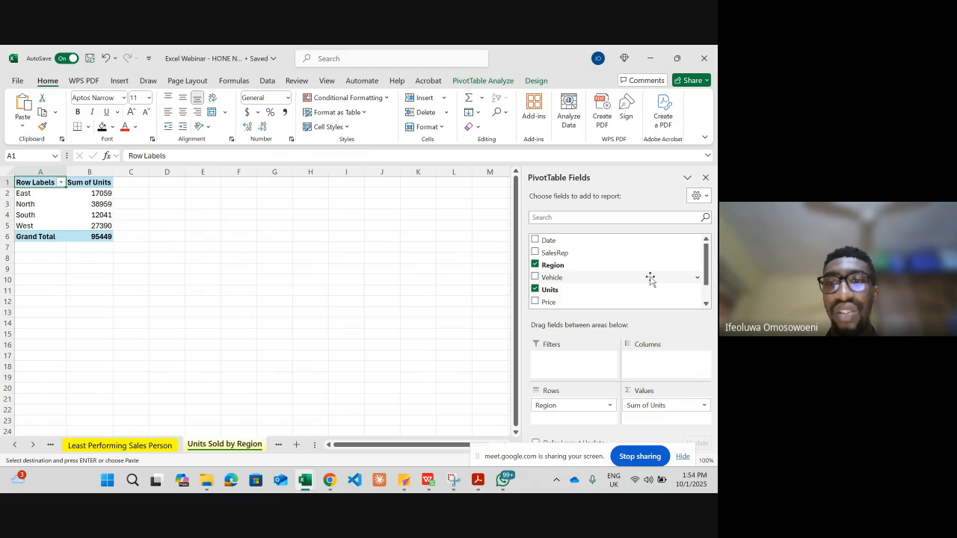
Insert a Pie PivotChart from the whole units by region PivotTable
{"action": "left_click", "coordinate": [39, 206]}
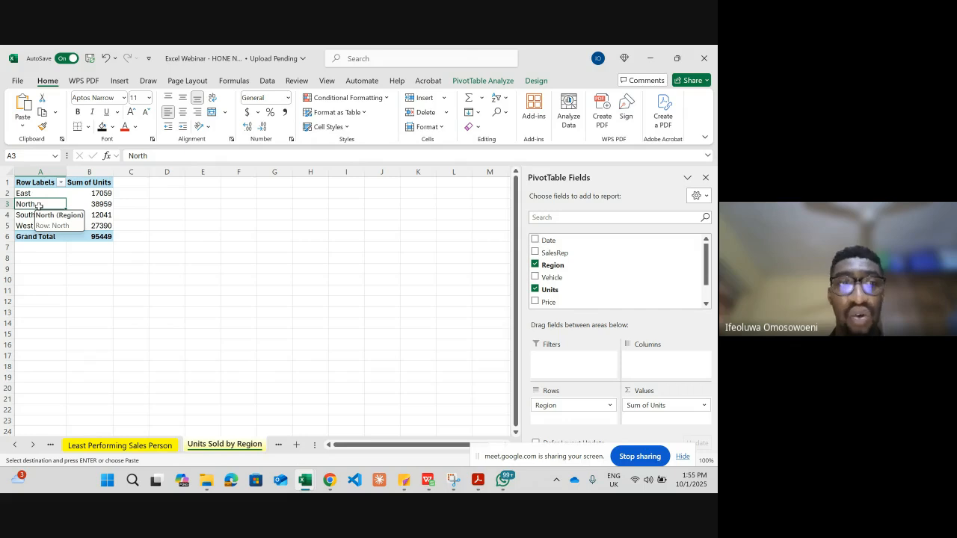
{"action": "key", "text": "ctrl+a"}
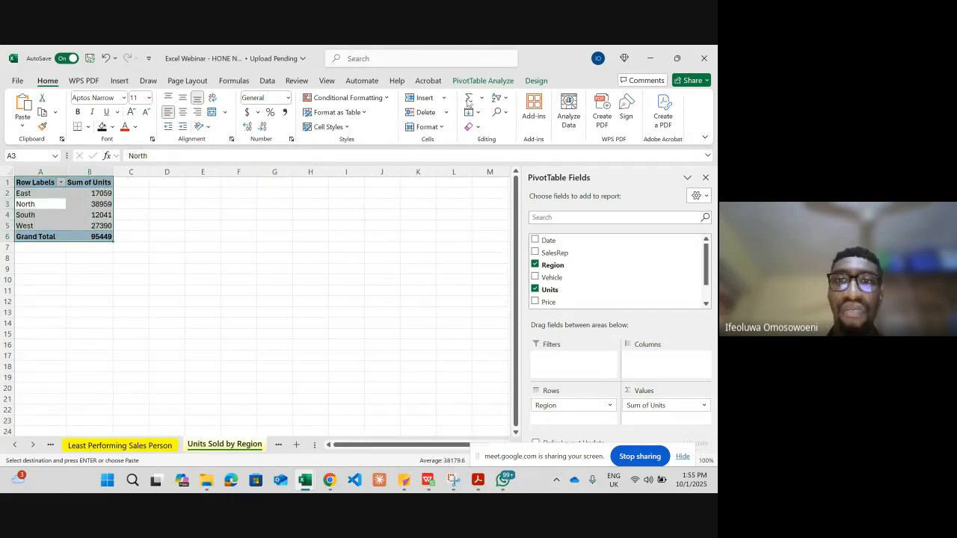
{"action": "left_click", "coordinate": [505, 86]}
{"action": "left_click", "coordinate": [527, 114]}
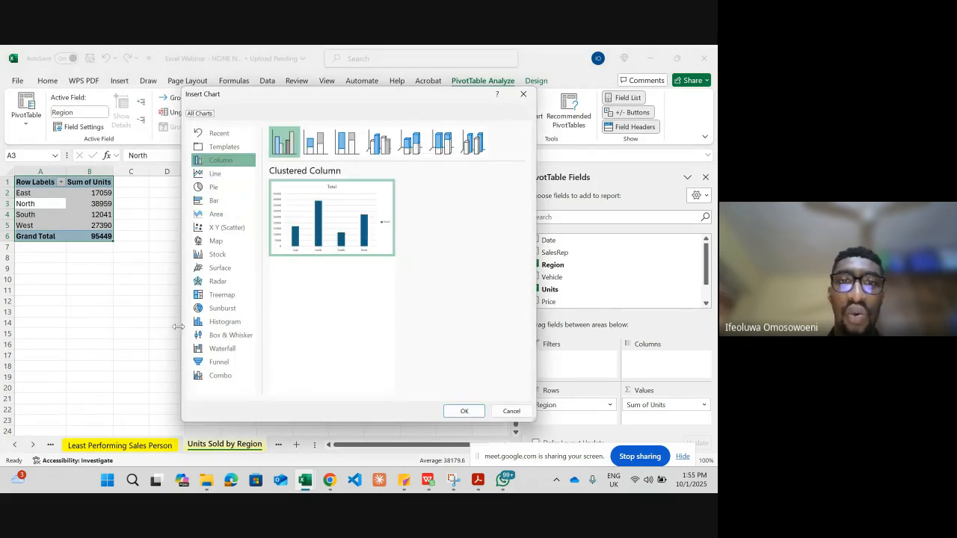
{"action": "left_click", "coordinate": [227, 189]}
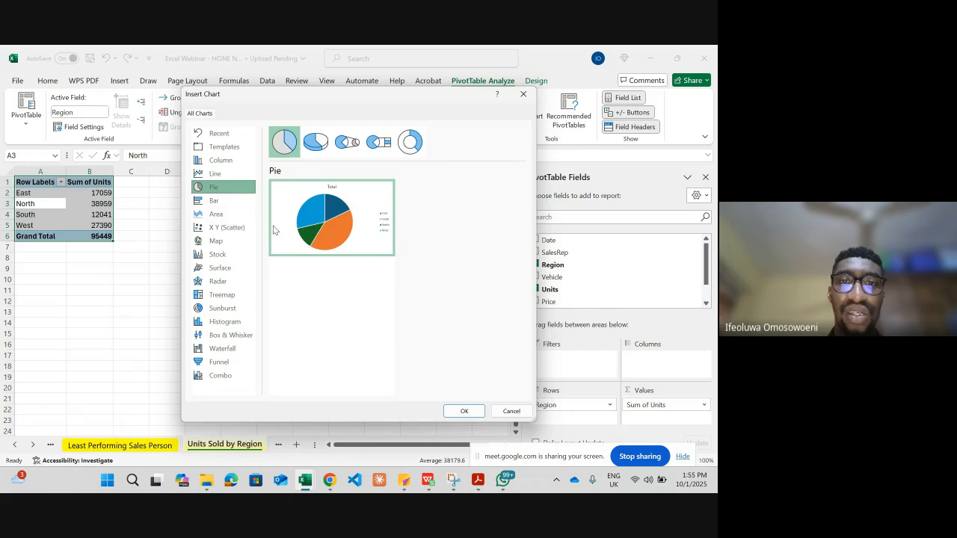
{"action": "left_click", "coordinate": [469, 411]}
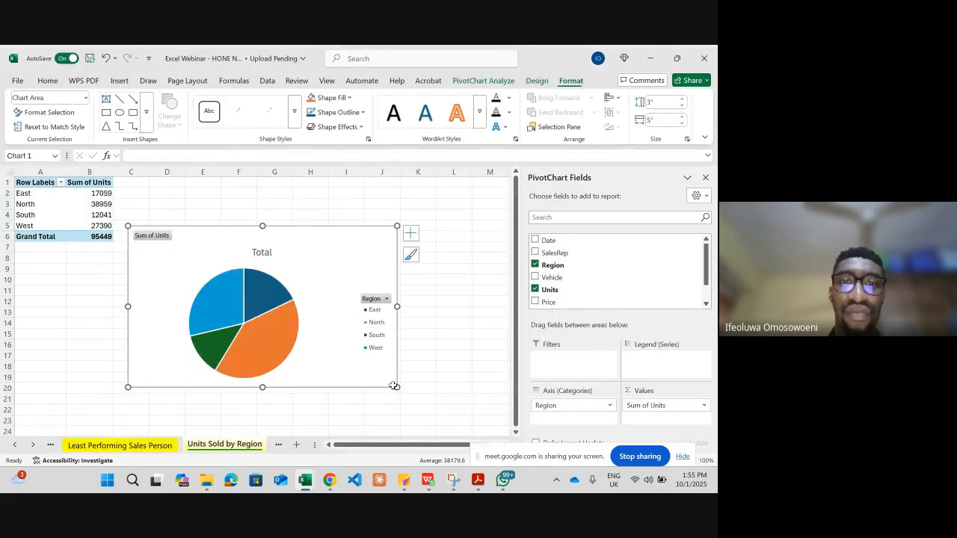
Add Data Callout labels to the pie chart and move the chart clear of the PivotTable
{"action": "left_click", "coordinate": [410, 236]}
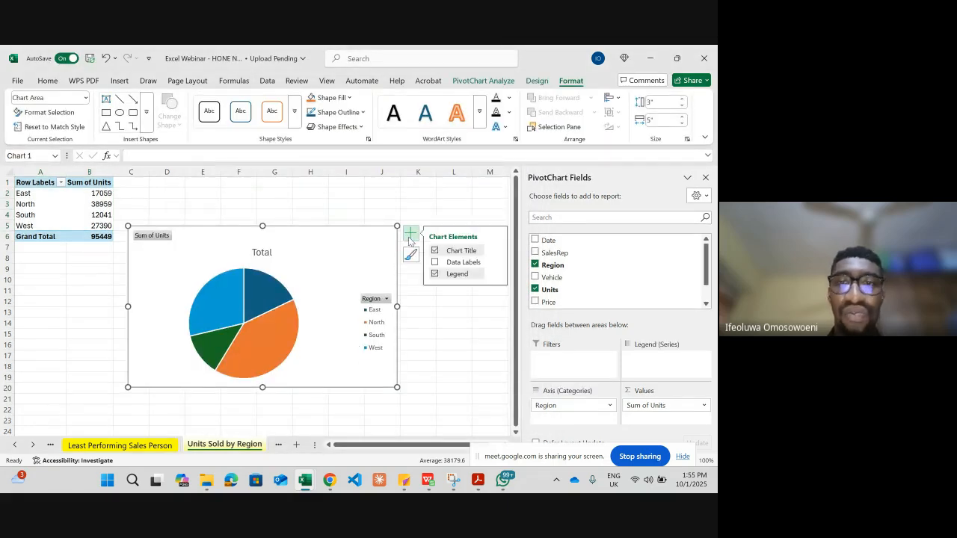
{"action": "left_click", "coordinate": [496, 264]}
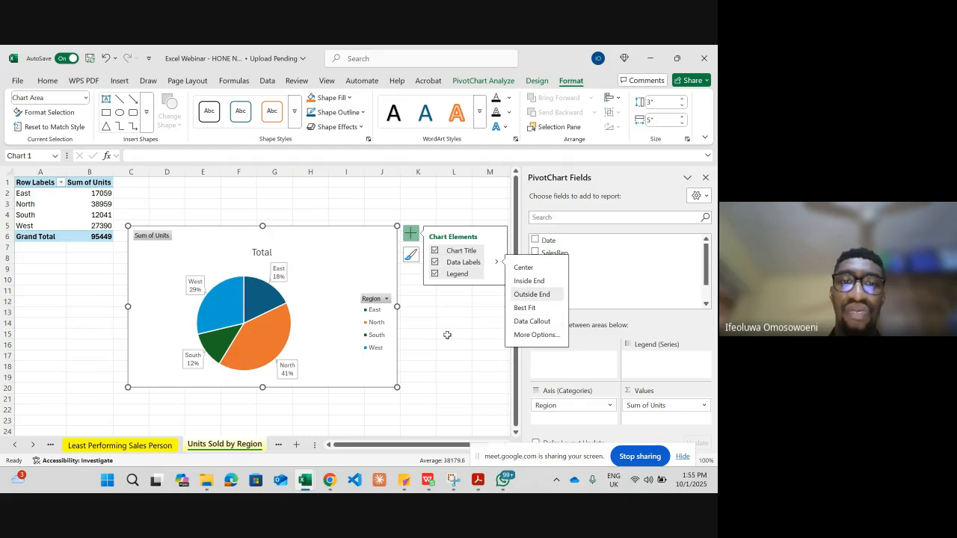
{"action": "left_click", "coordinate": [433, 354]}
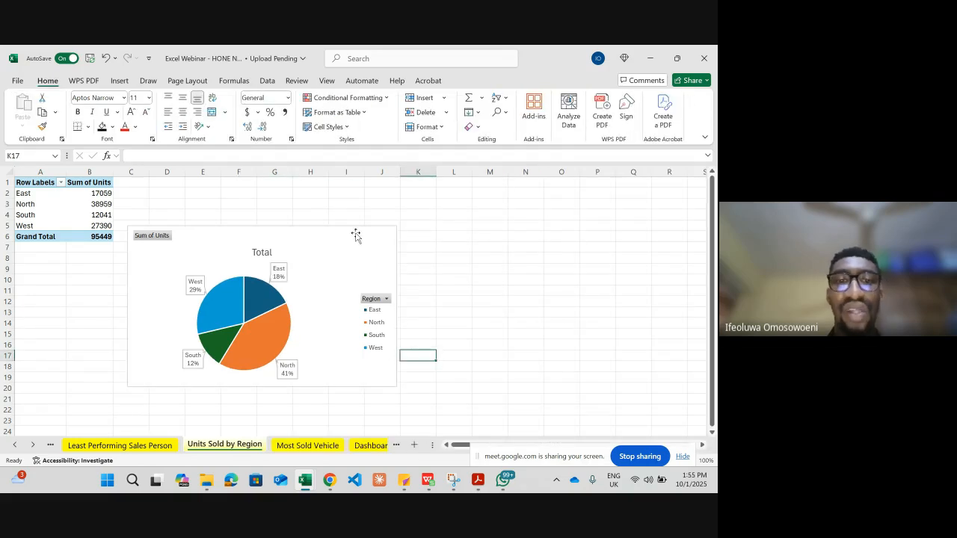
{"action": "left_click_drag", "start_coordinate": [358, 236], "coordinate": [407, 228]}
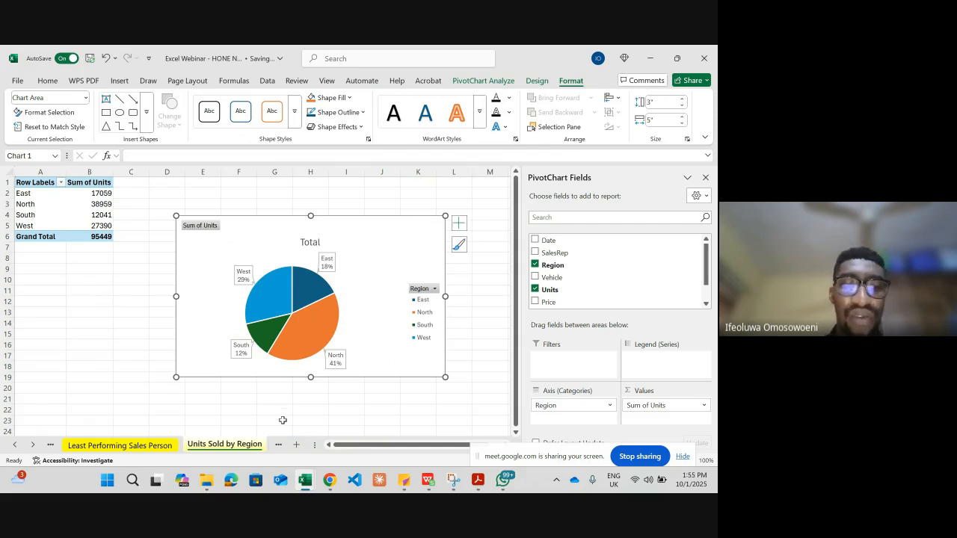
Review the Least Performing Sales Person and Sheet1 reports and return to the Units Sold by Region sheet
{"action": "left_click", "coordinate": [133, 450]}
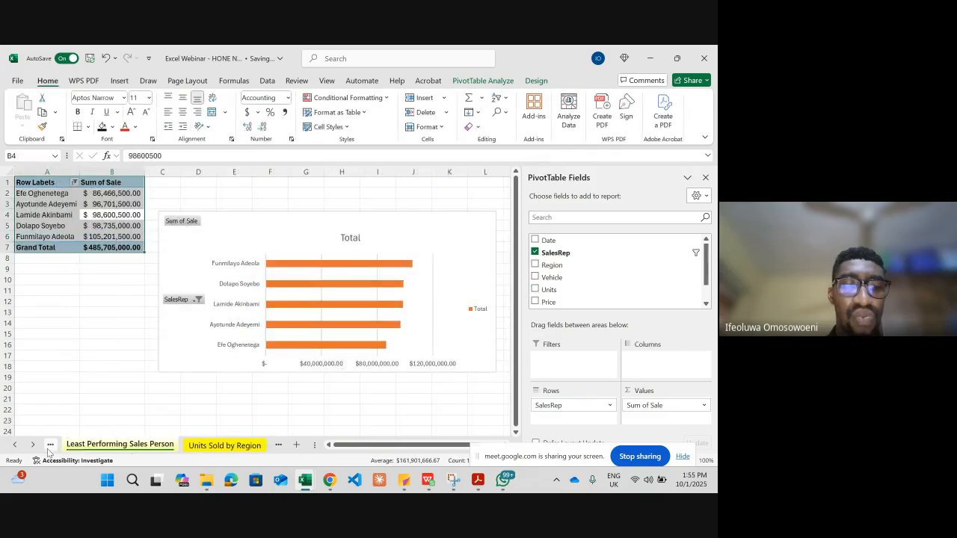
{"action": "left_click", "coordinate": [51, 445]}
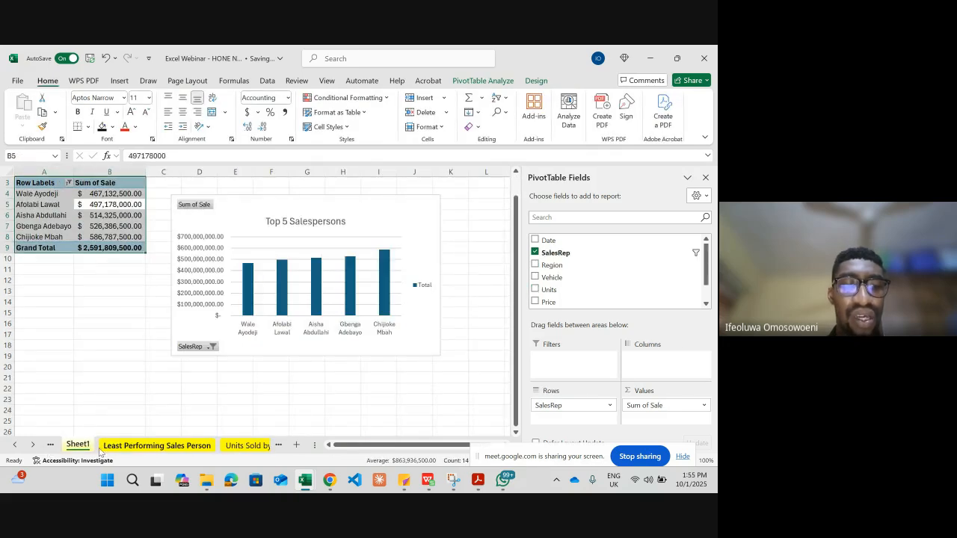
{"action": "left_click", "coordinate": [228, 447]}
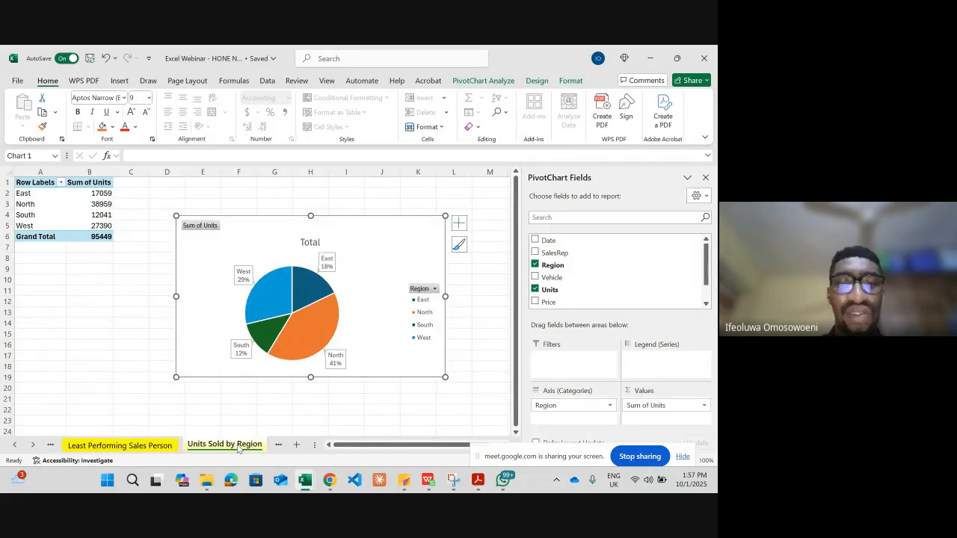
Switch to the Google Meet call to check on the participants, and return to the Excel Webinar workbook
{"action": "mouse_move", "coordinate": [331, 480]}
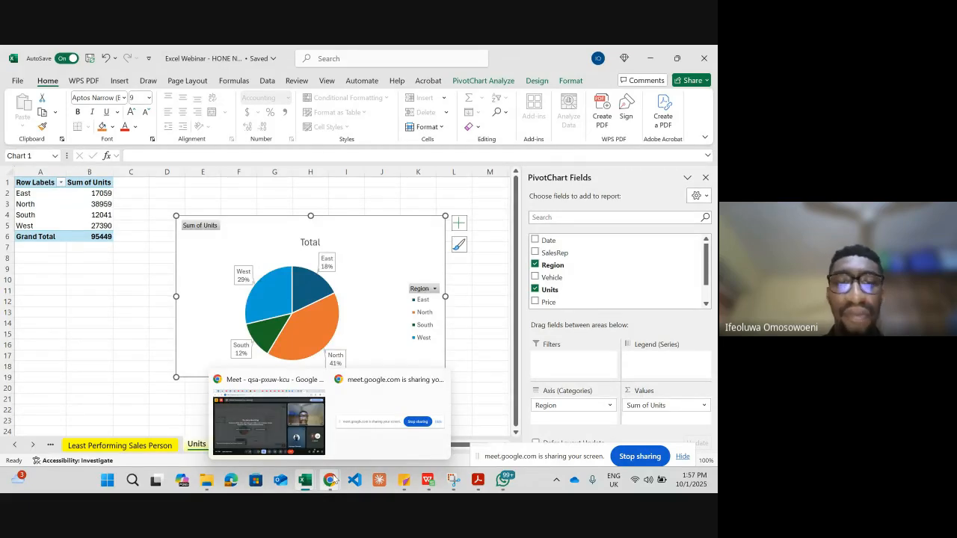
{"action": "left_click", "coordinate": [297, 432]}
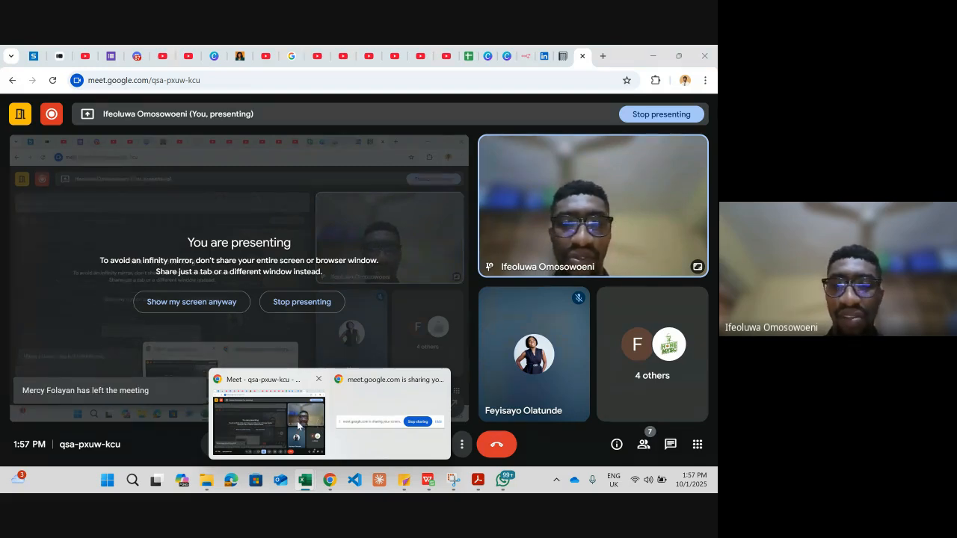
{"action": "left_click", "coordinate": [296, 423]}
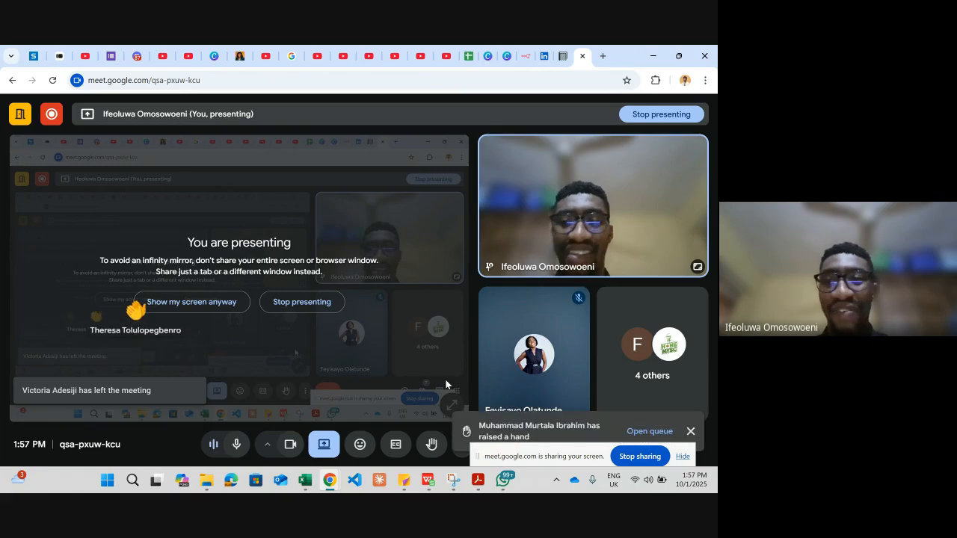
{"action": "mouse_move", "coordinate": [326, 471]}
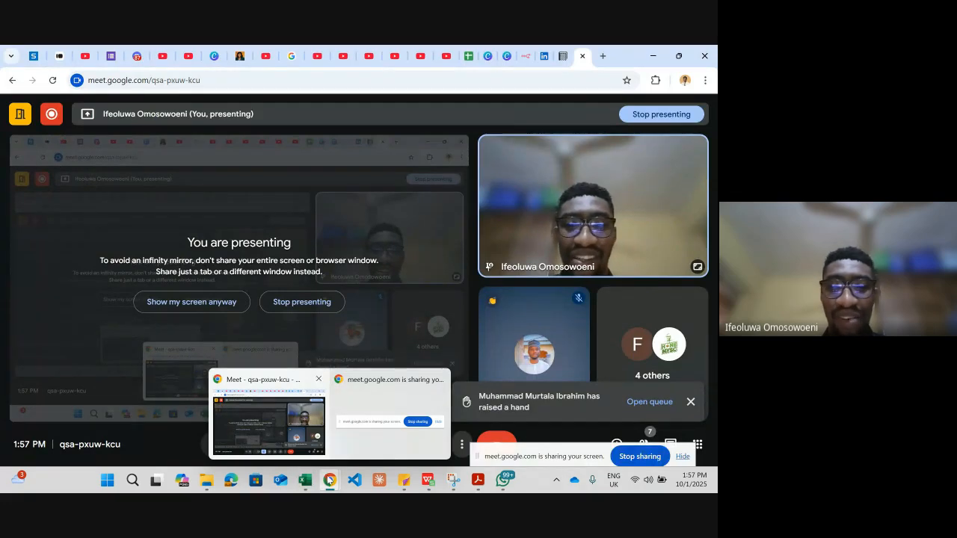
{"action": "mouse_move", "coordinate": [434, 487]}
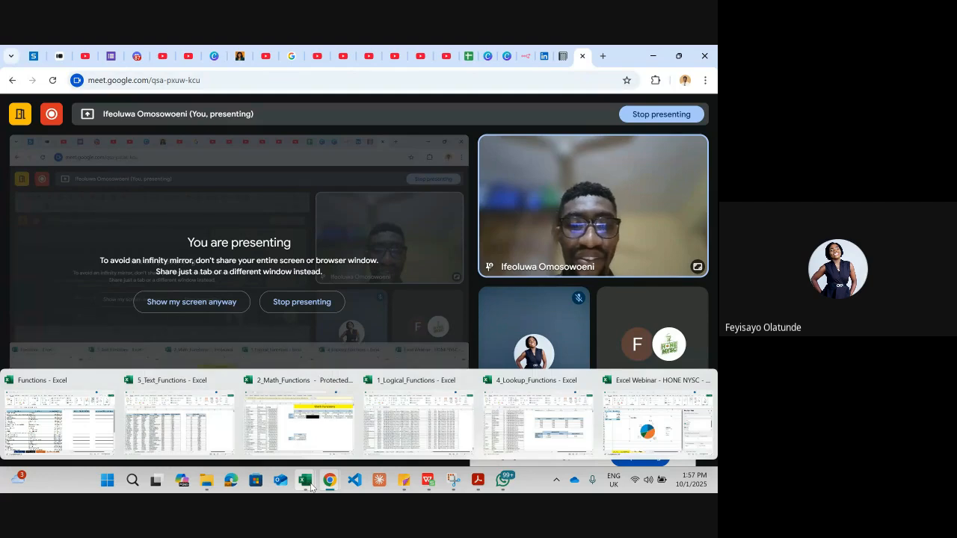
{"action": "left_click", "coordinate": [649, 420]}
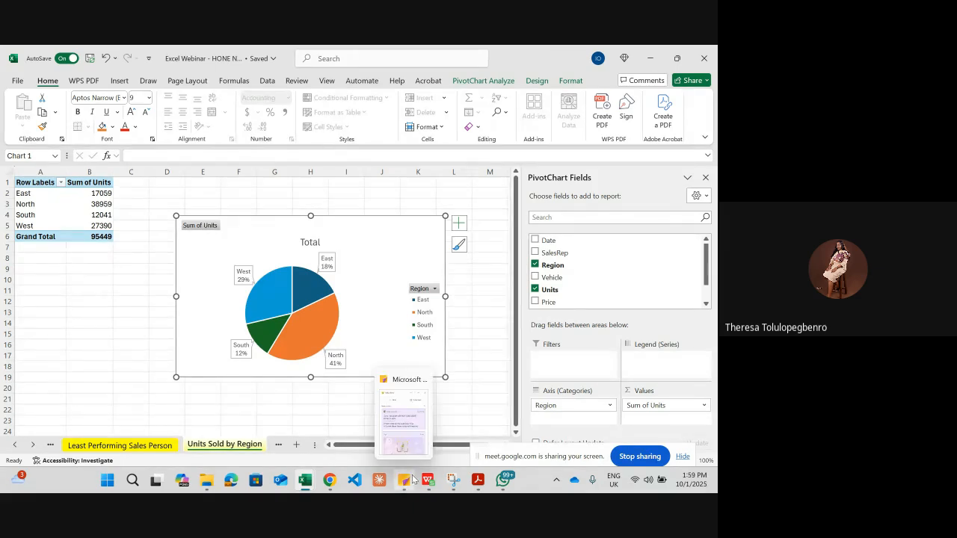
Switch to the Google Meet call and stop presenting the screen
{"action": "mouse_move", "coordinate": [330, 480]}
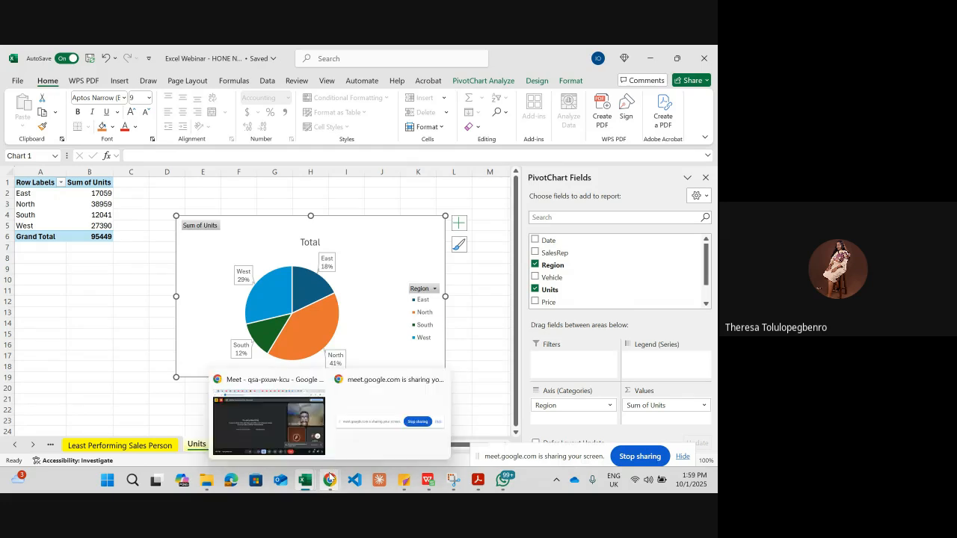
{"action": "mouse_move", "coordinate": [279, 402]}
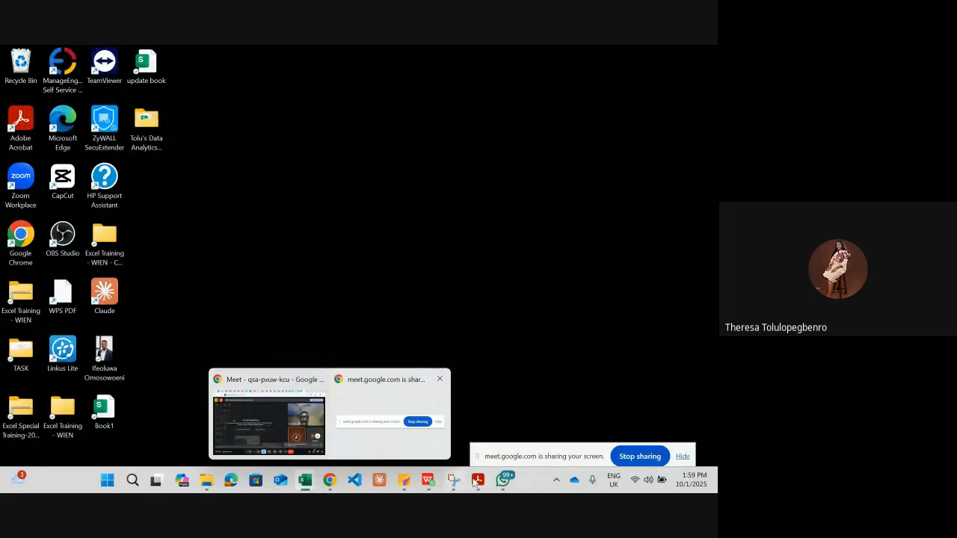
{"action": "mouse_move", "coordinate": [477, 483]}
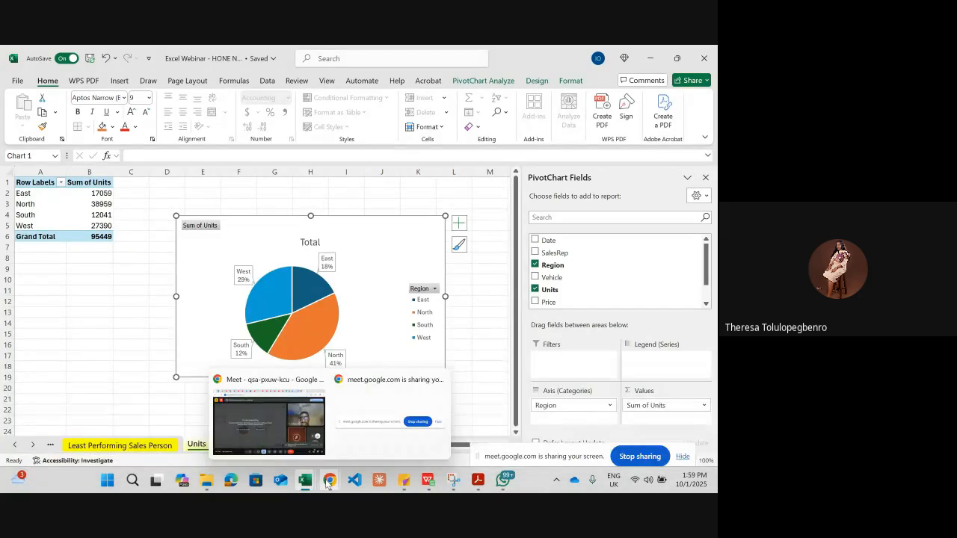
{"action": "mouse_move", "coordinate": [298, 438]}
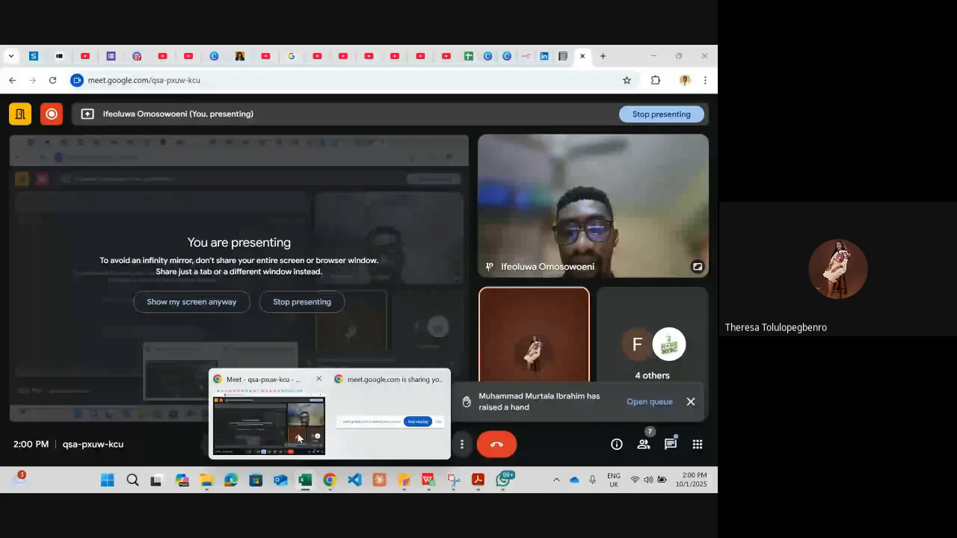
{"action": "left_click", "coordinate": [298, 438]}
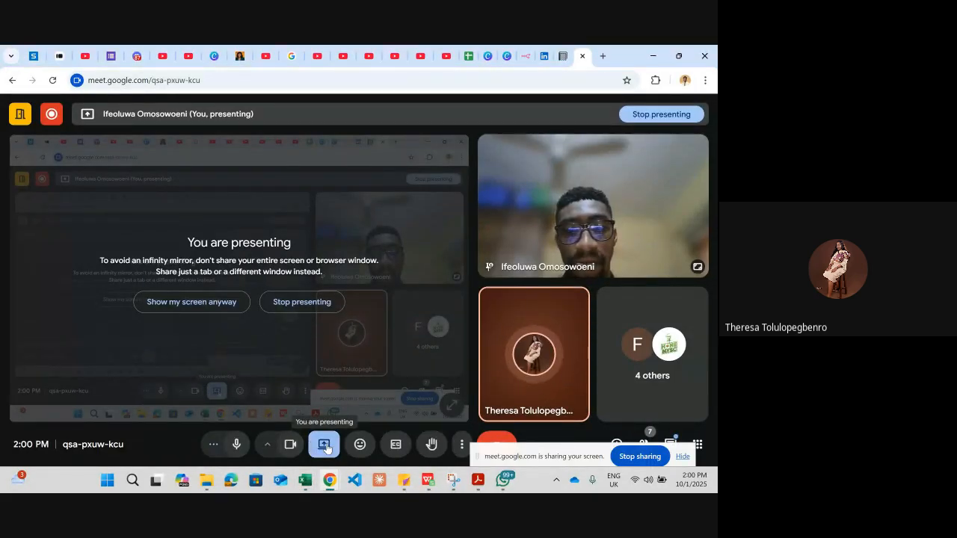
{"action": "left_click", "coordinate": [326, 447]}
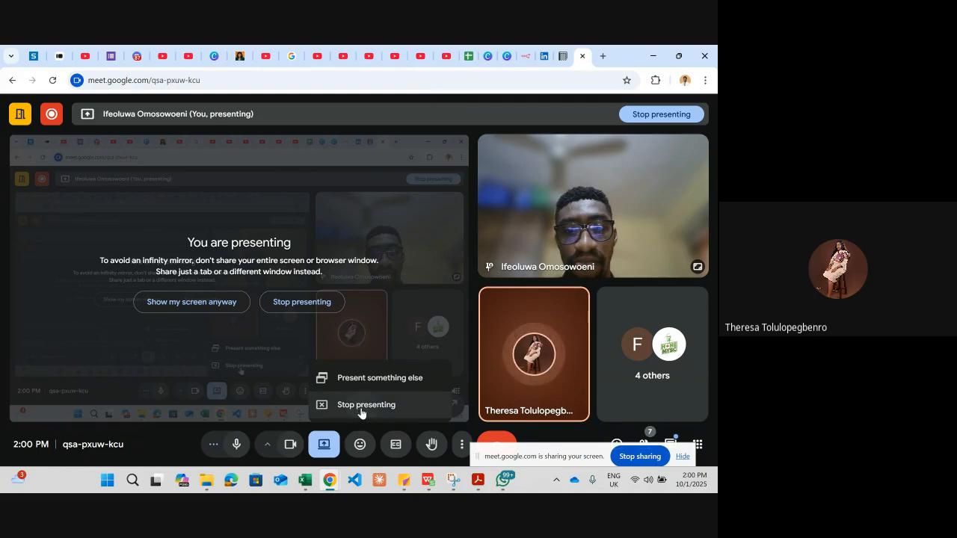
{"action": "left_click", "coordinate": [329, 403]}
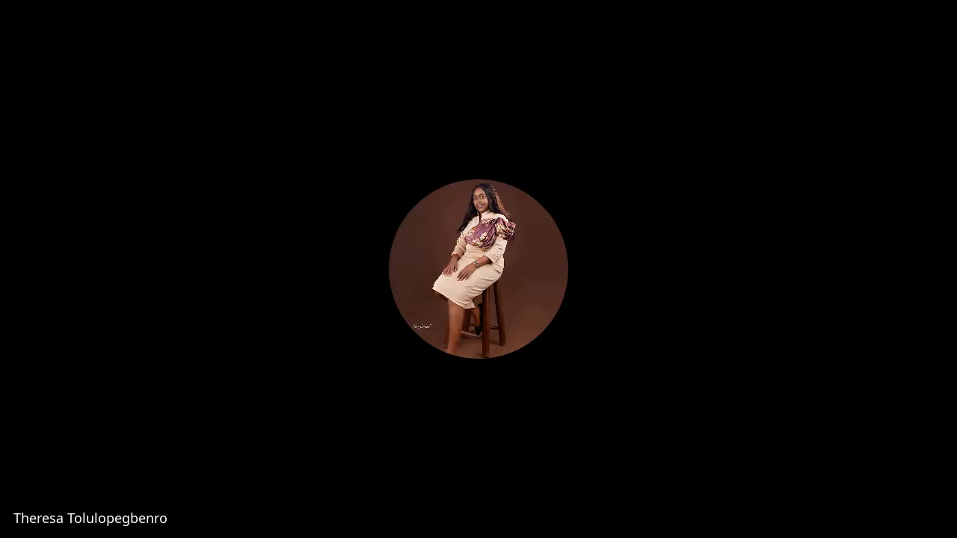